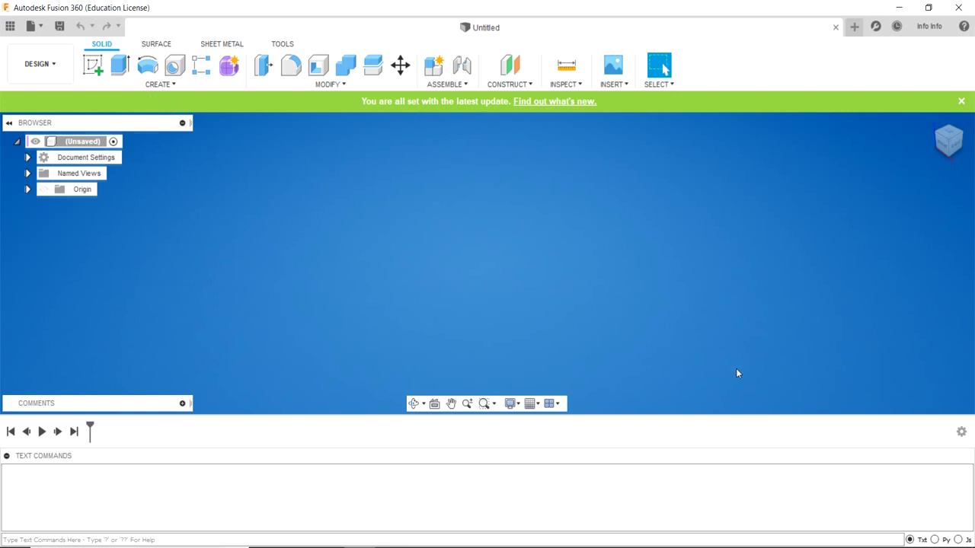
# Step: Start the screen recording from the hidden background apps tray
pyautogui.click(818, 547)
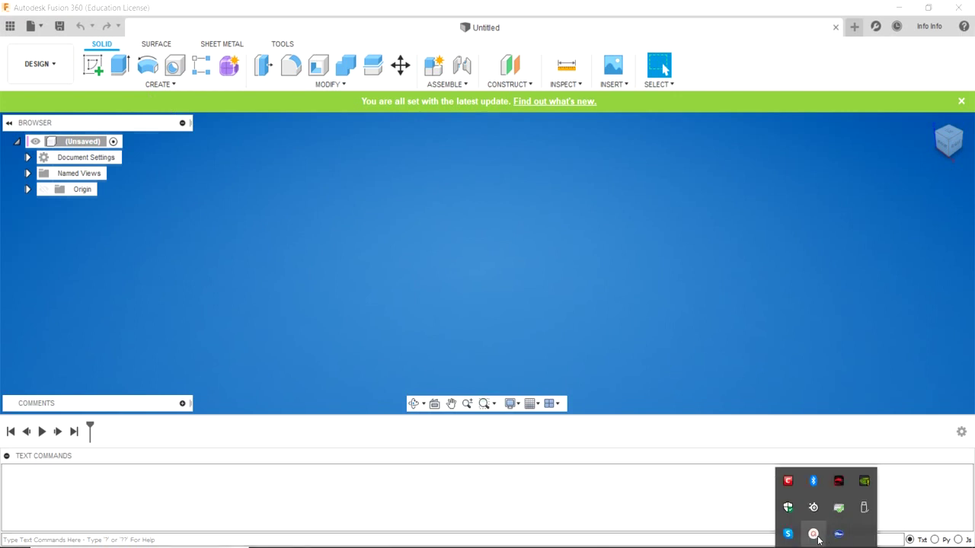
pyautogui.click(813, 534)
pyautogui.click(814, 477)
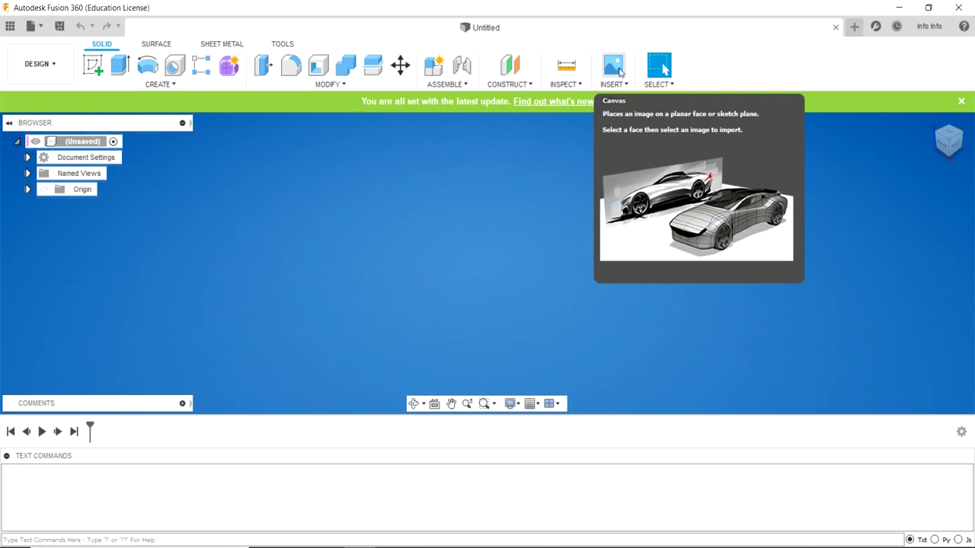
# Step: Insert a canvas from the computer, loading the torre.jpg rook image
pyautogui.click(613, 67)
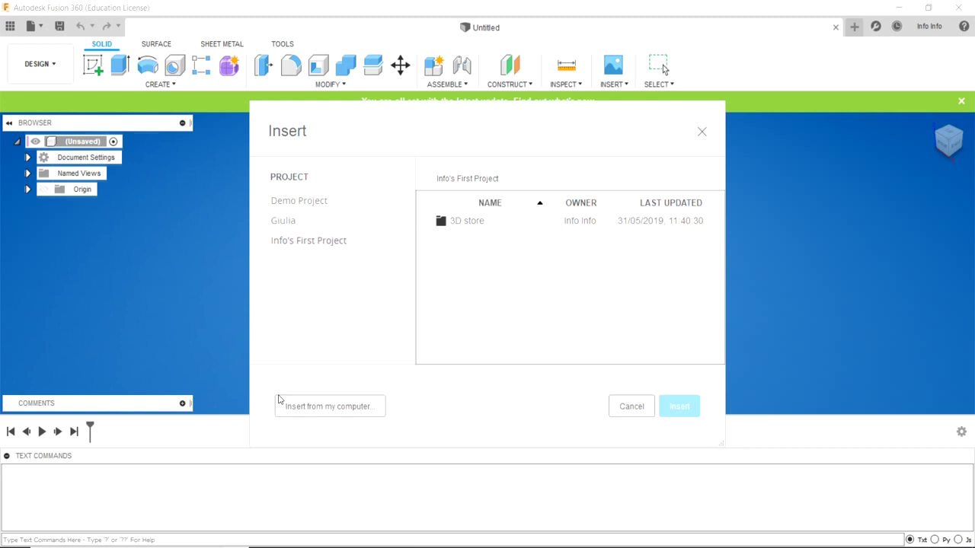
pyautogui.click(331, 409)
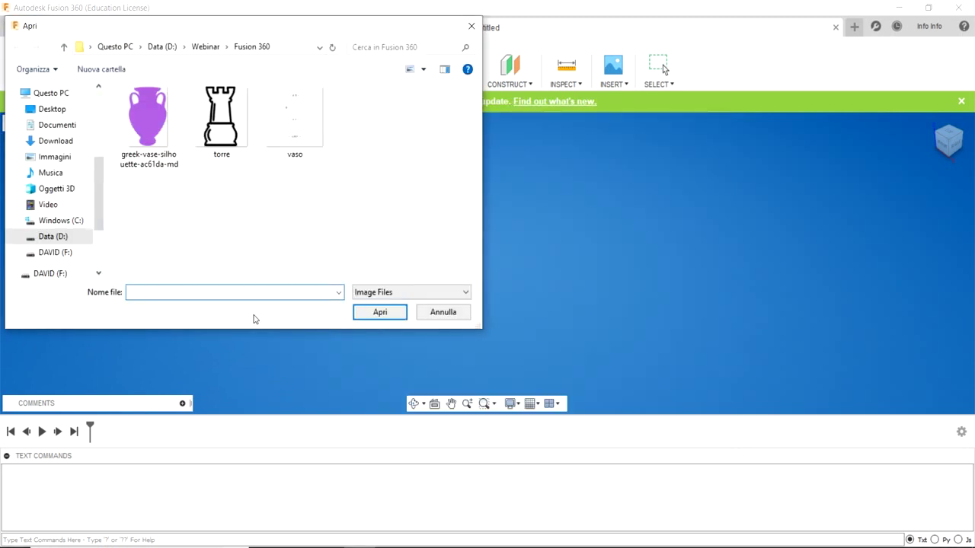
pyautogui.click(224, 131)
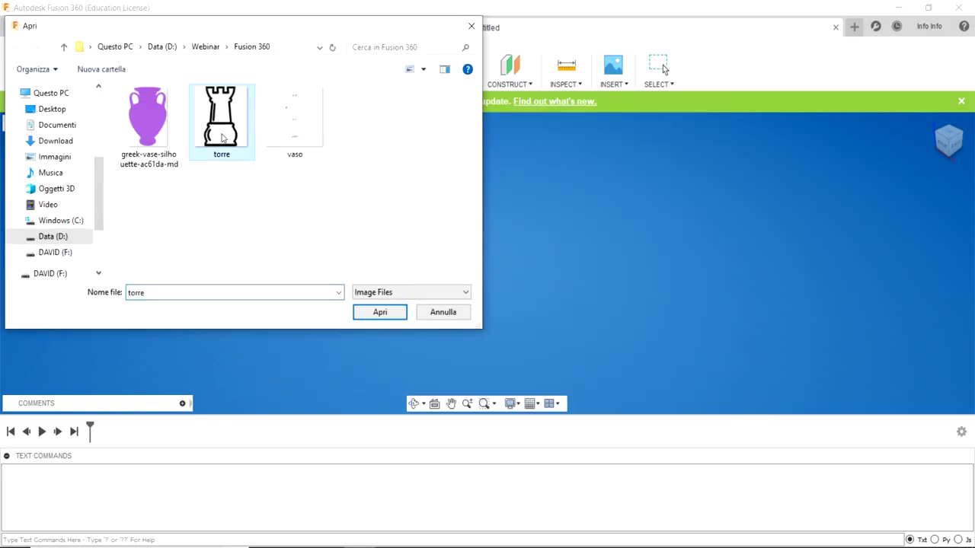
pyautogui.click(371, 312)
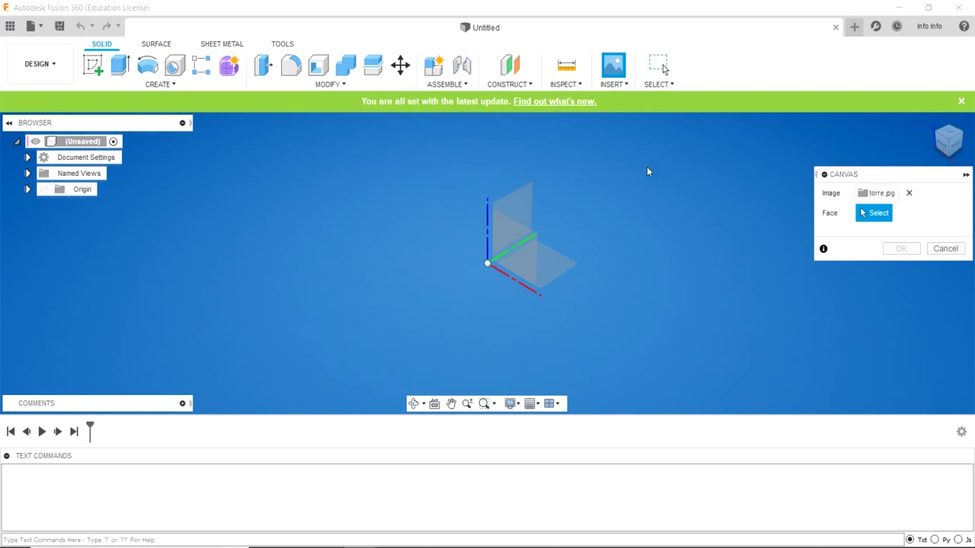
# Step: Place the torre.jpg canvas on the vertical origin plane with default settings
pyautogui.click(512, 203)
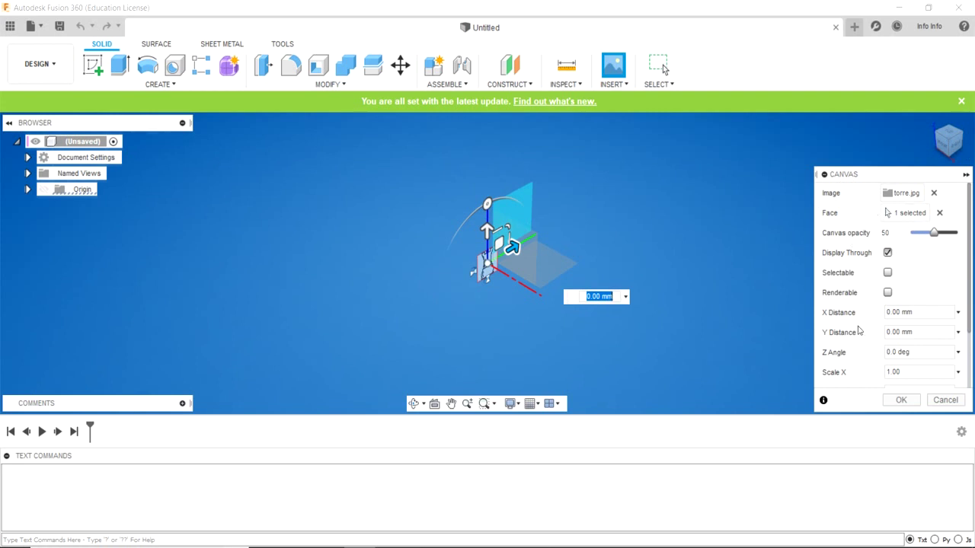
pyautogui.scroll(-2, 858, 329)
pyautogui.scroll(1, 853, 332)
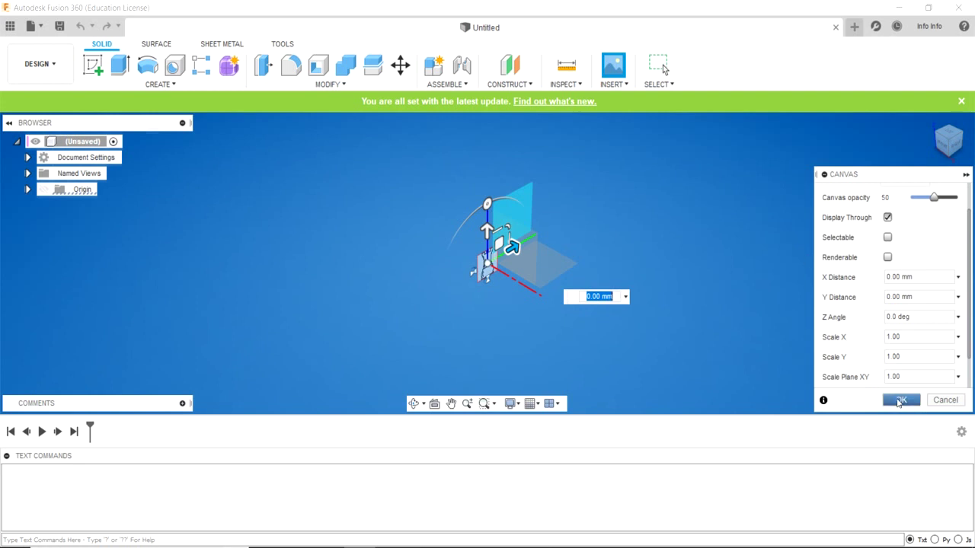
pyautogui.click(898, 401)
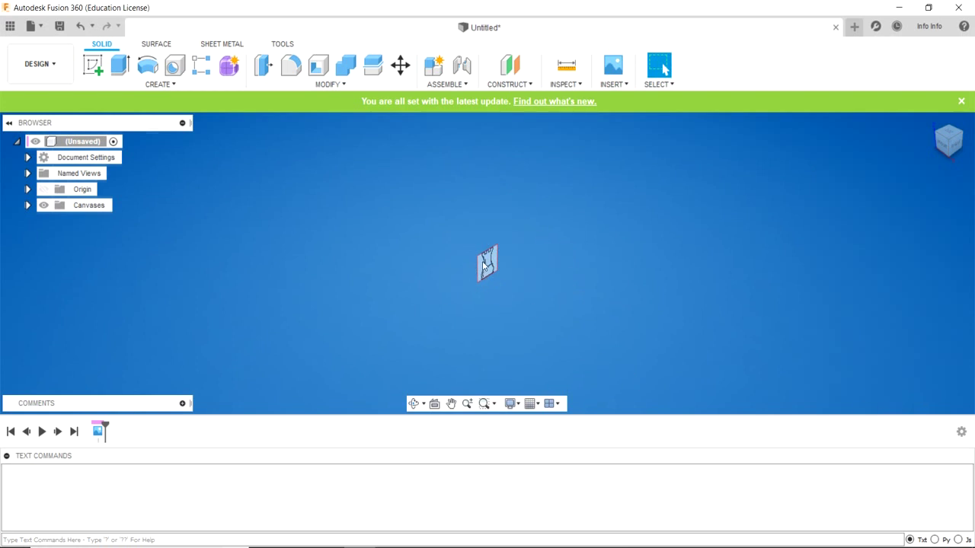
pyautogui.moveTo(949, 140)
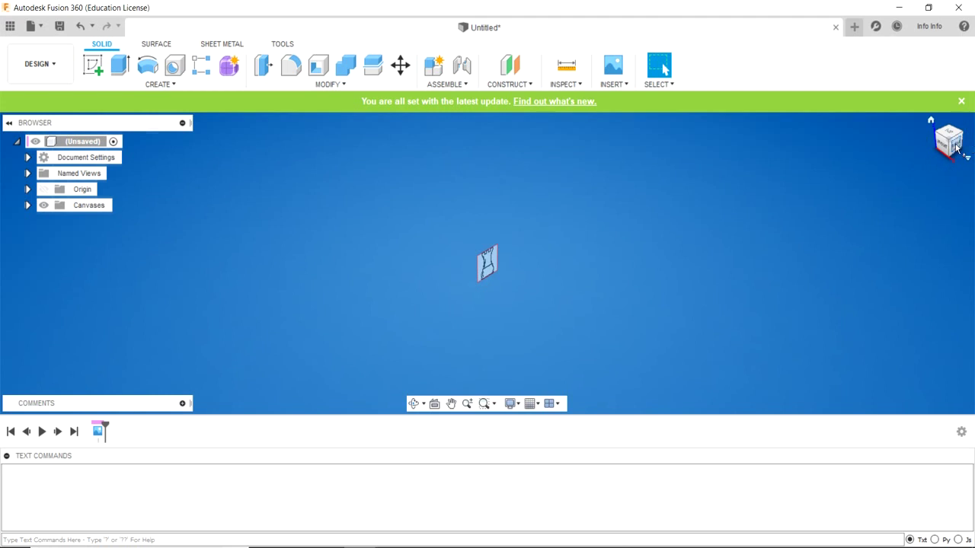
# Step: Switch to the front view, zoom onto the rook image, and collapse the Text Commands panel
pyautogui.click(956, 148)
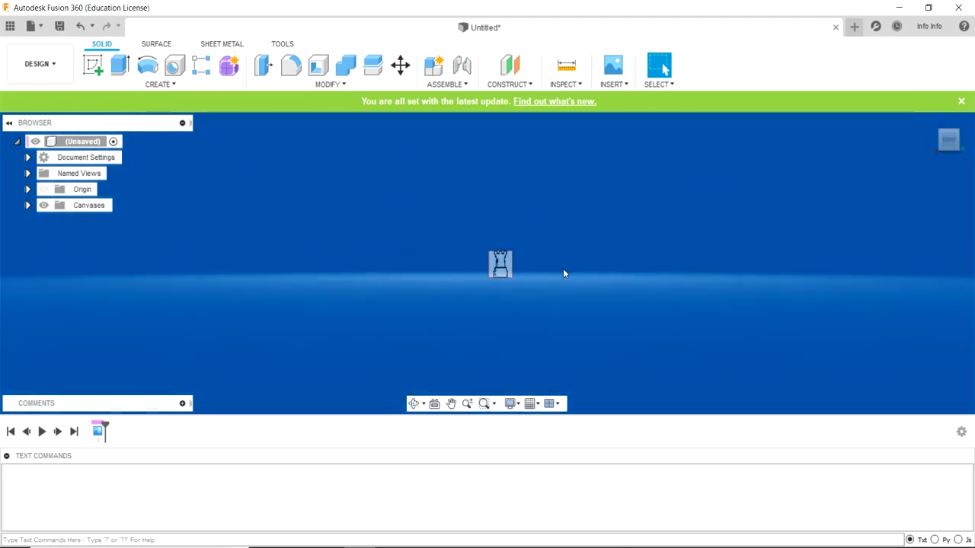
pyautogui.scroll(2, 561, 268)
pyautogui.scroll(2, 561, 267)
pyautogui.scroll(2, 563, 271)
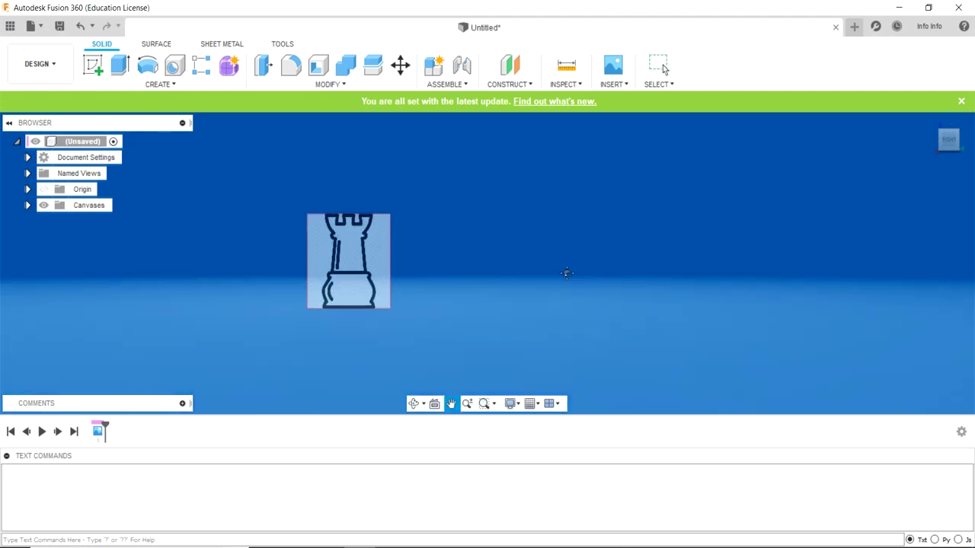
pyautogui.scroll(1, 690, 287)
pyautogui.scroll(1, 690, 287)
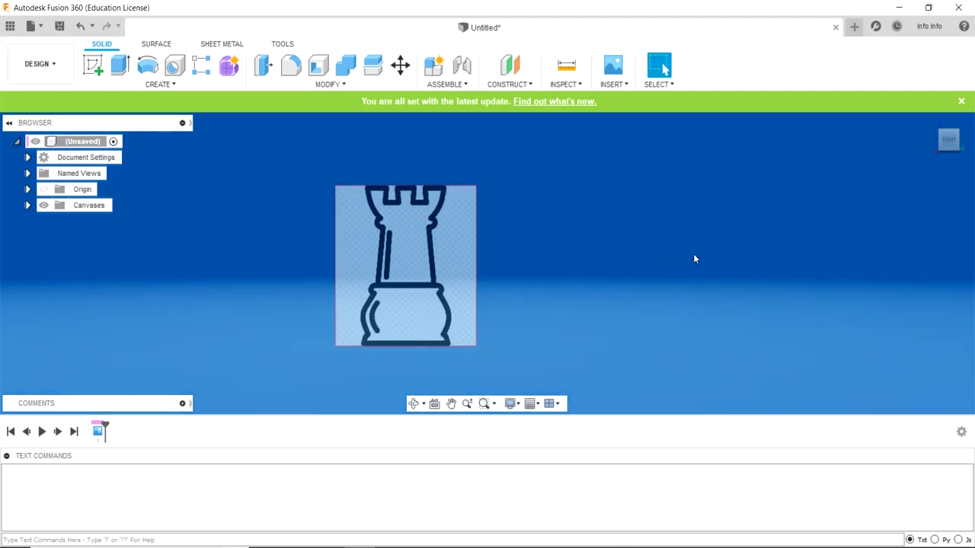
pyautogui.scroll(1, 693, 259)
pyautogui.scroll(1, 661, 257)
pyautogui.moveTo(626, 256); pyautogui.dragTo(768, 243, button='middle')
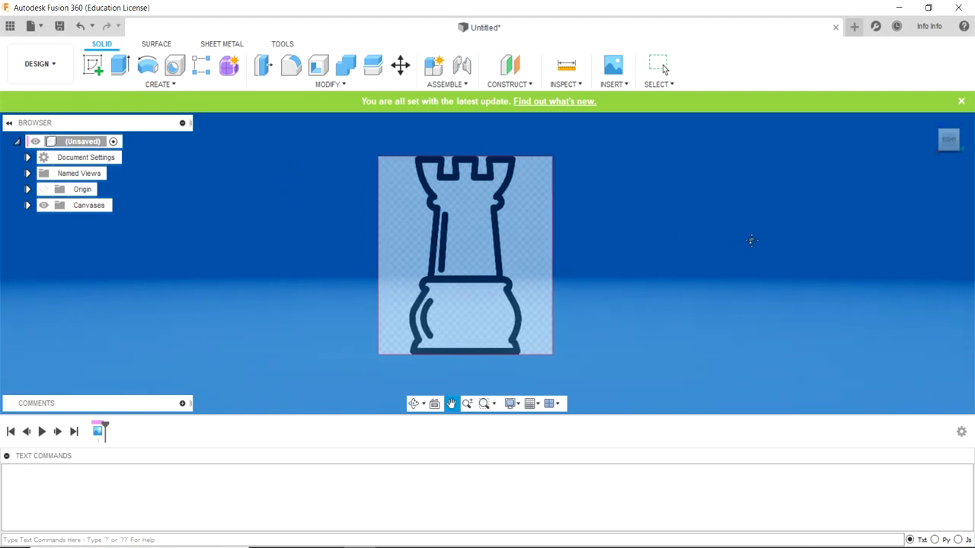
pyautogui.scroll(1, 768, 244)
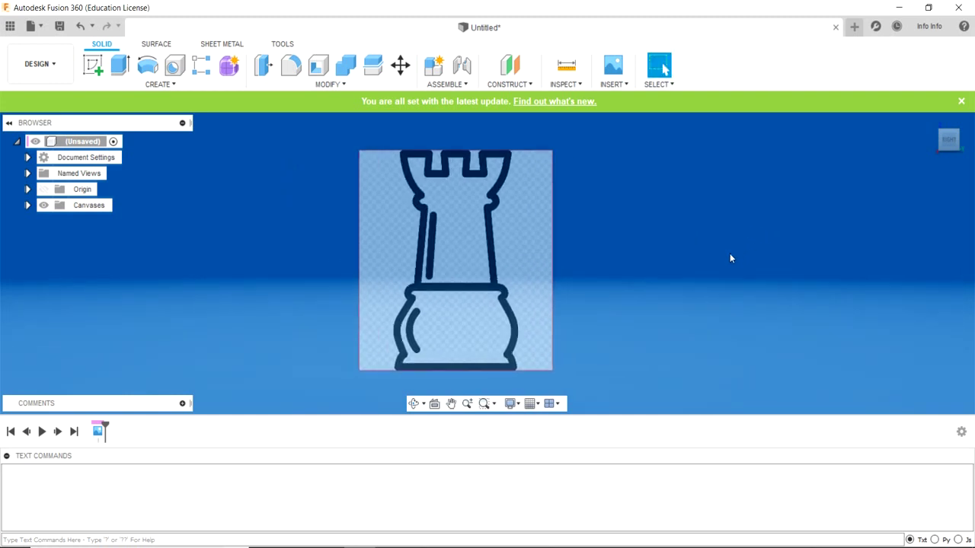
pyautogui.click(6, 455)
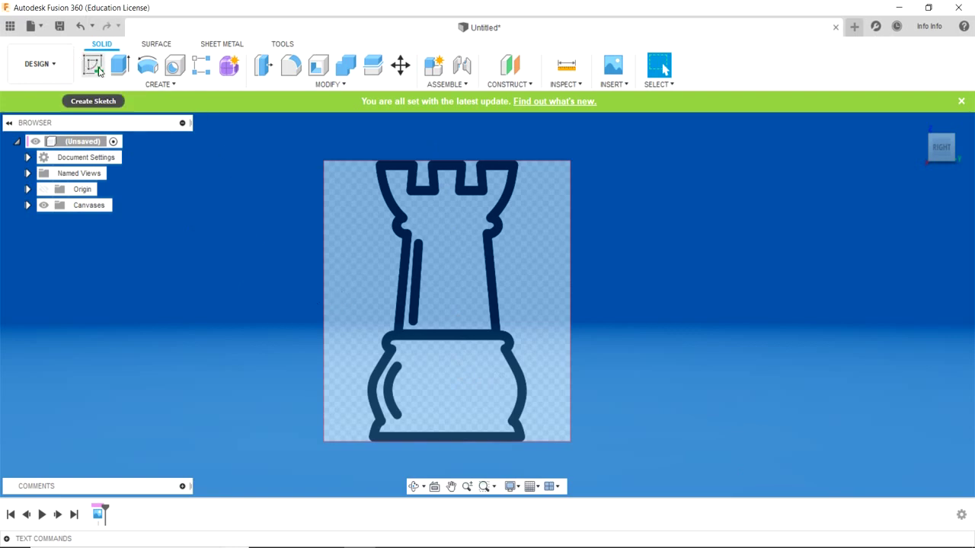
pyautogui.moveTo(93, 65)
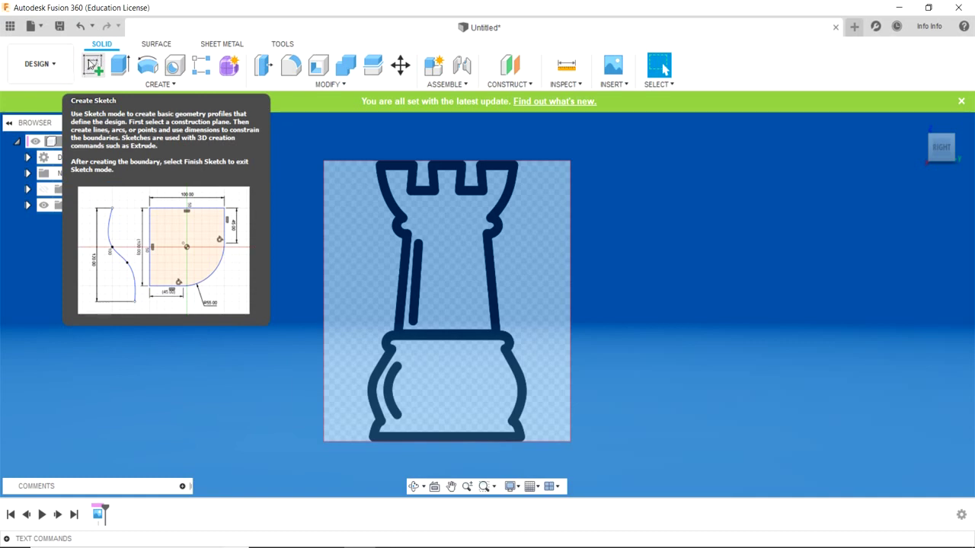
# Step: Start a new sketch on the vertical origin plane behind the rook canvas
pyautogui.click(92, 66)
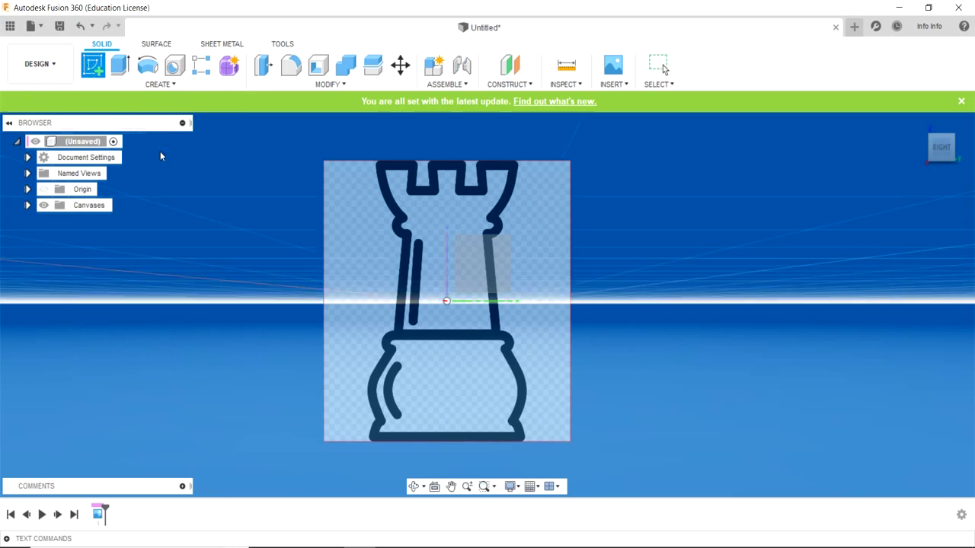
pyautogui.click(484, 260)
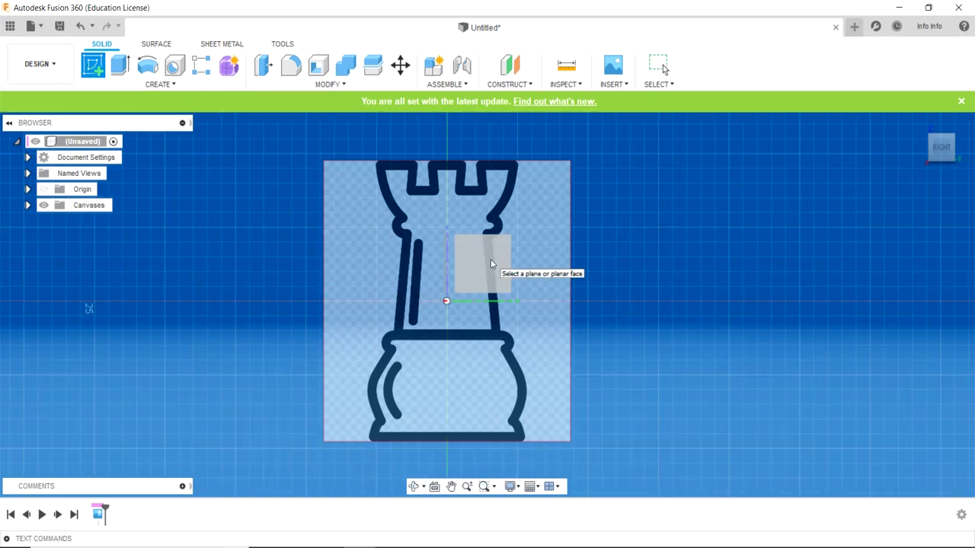
pyautogui.click(491, 264)
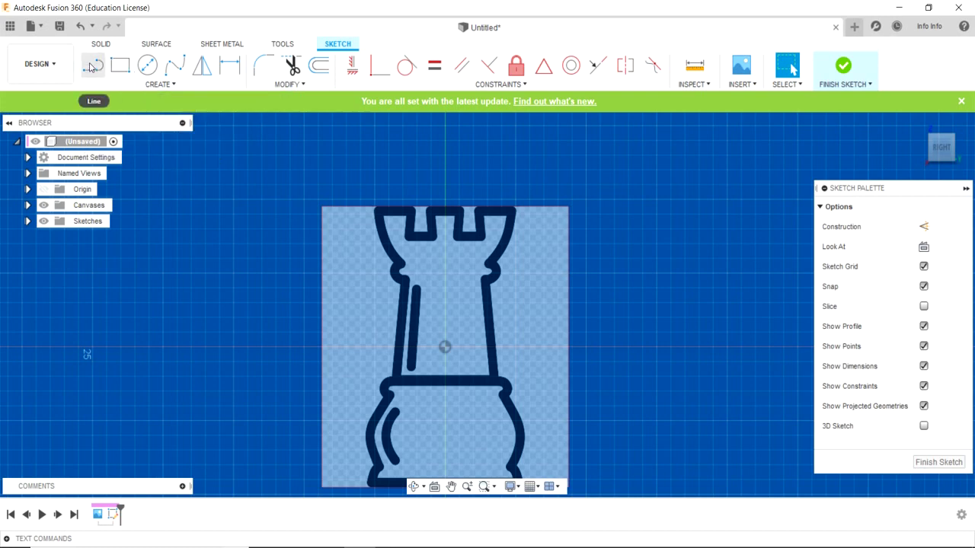
pyautogui.moveTo(93, 66)
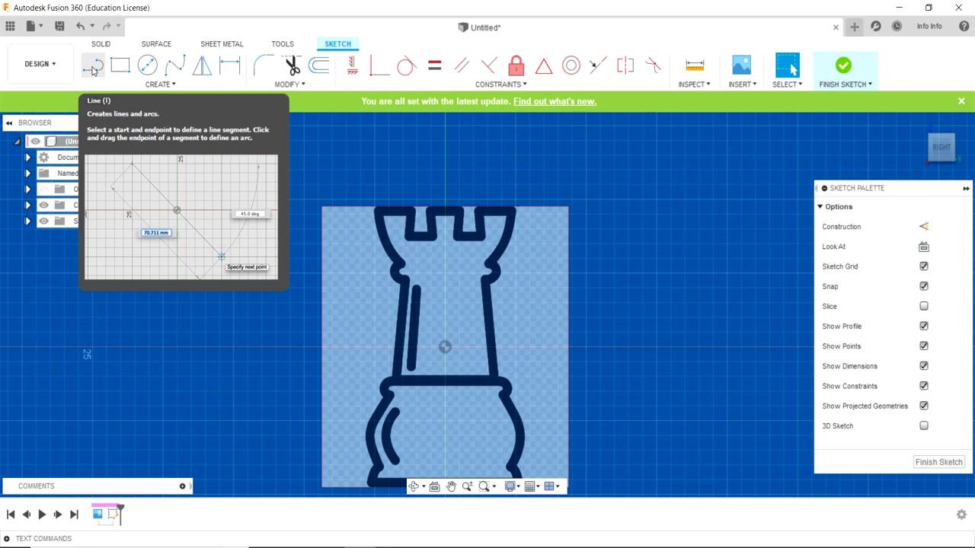
# Step: Activate the Line tool and frame the whole rook image in view
pyautogui.click(93, 69)
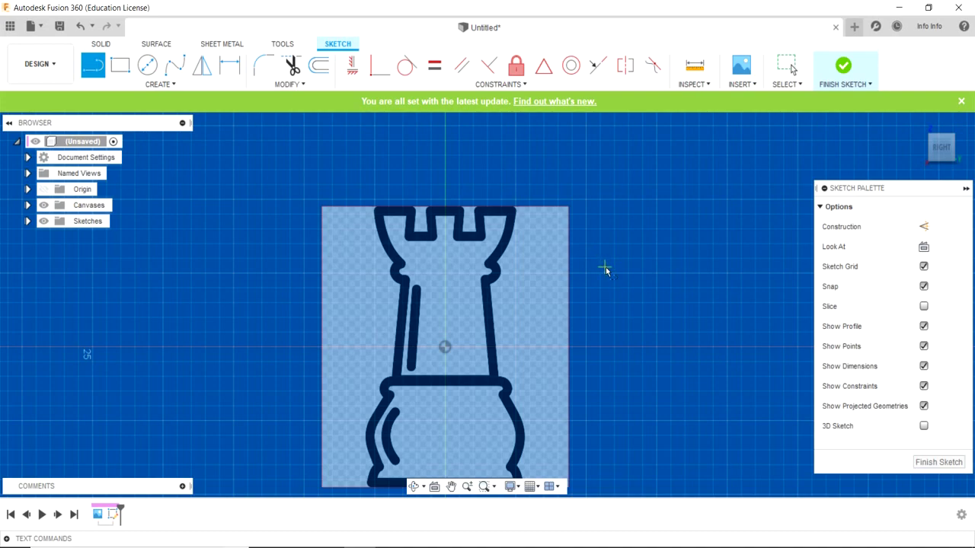
pyautogui.scroll(-1, 600, 262)
pyautogui.scroll(2, 600, 263)
pyautogui.scroll(2, 600, 263)
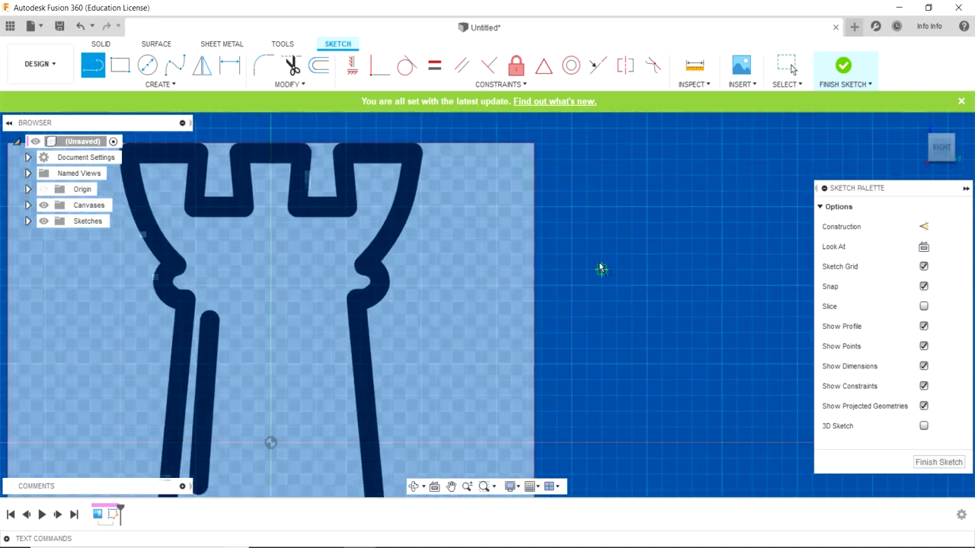
pyautogui.scroll(1, 600, 265)
pyautogui.scroll(1, 600, 266)
pyautogui.scroll(1, 600, 268)
pyautogui.scroll(-1, 600, 268)
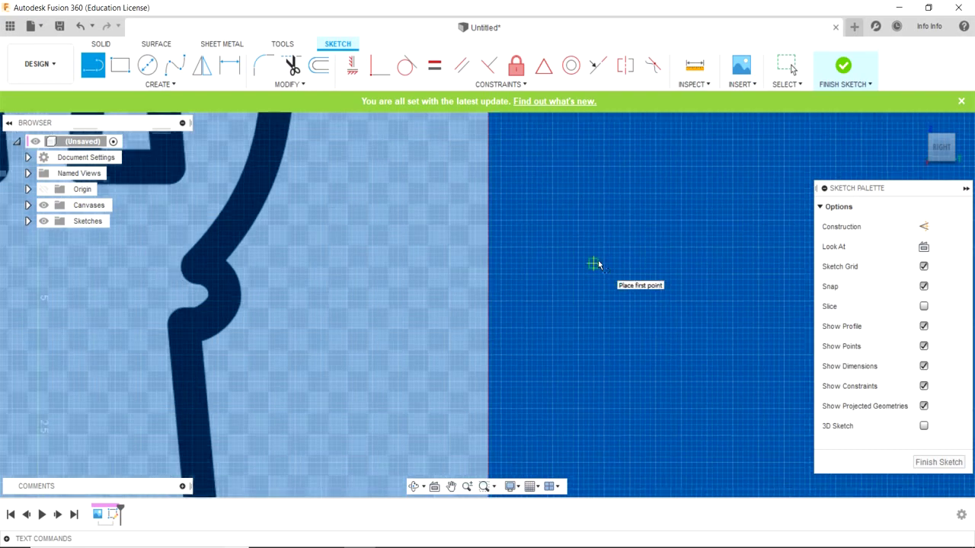
pyautogui.scroll(2, 604, 248)
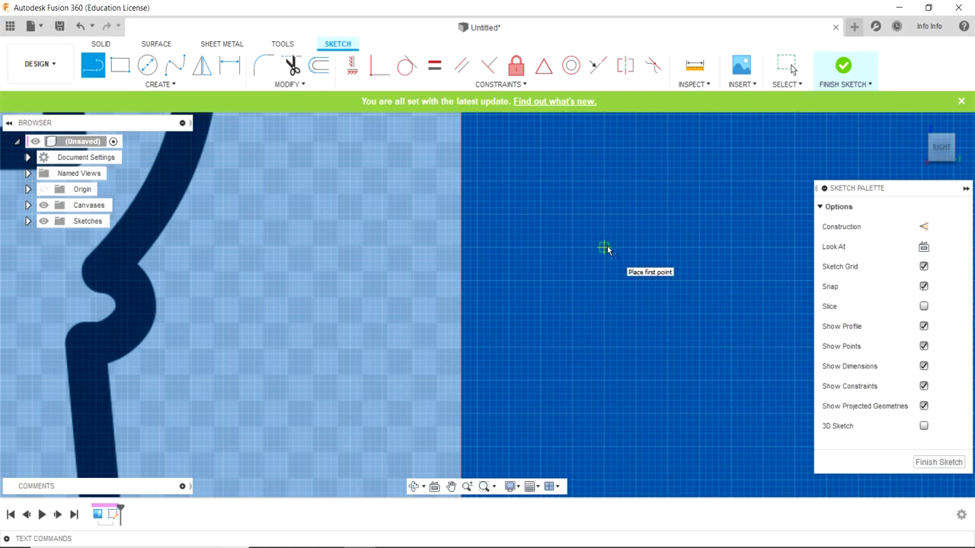
pyautogui.scroll(-2, 604, 255)
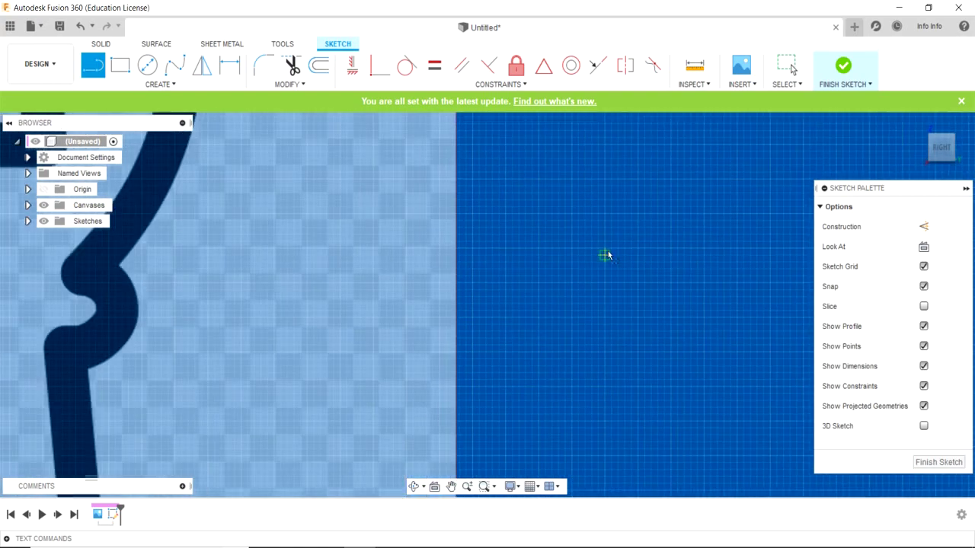
pyautogui.scroll(-3, 601, 263)
pyautogui.scroll(-2, 599, 268)
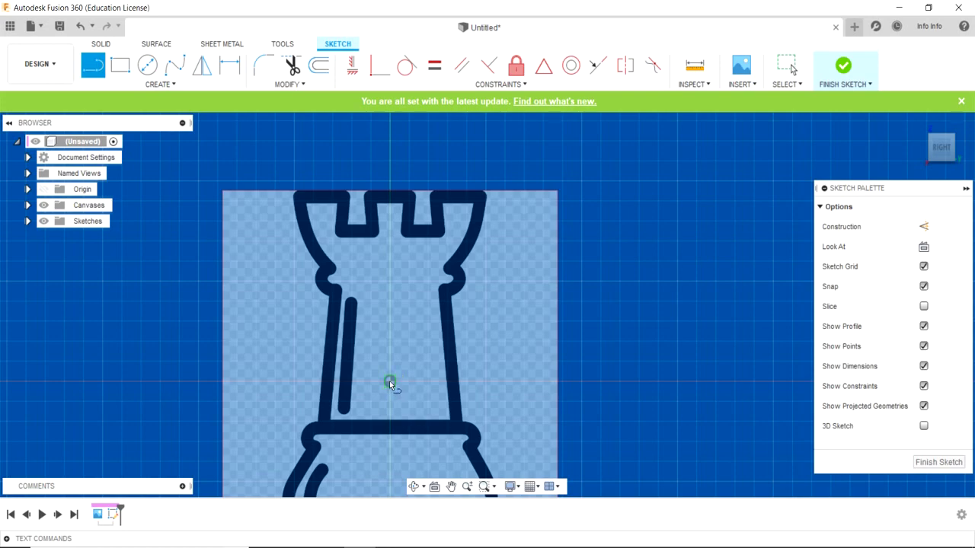
pyautogui.scroll(1, 388, 379)
pyautogui.scroll(-3, 387, 379)
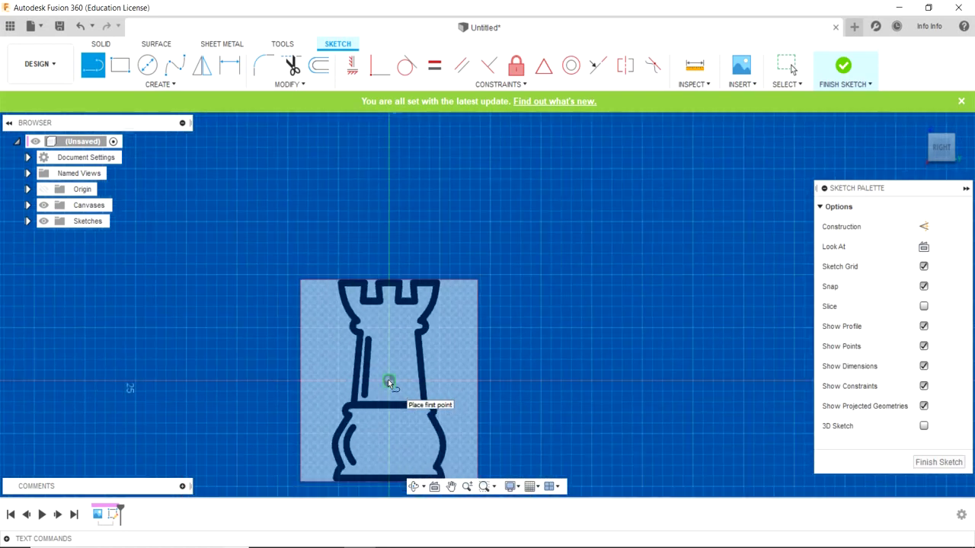
pyautogui.scroll(2, 411, 343)
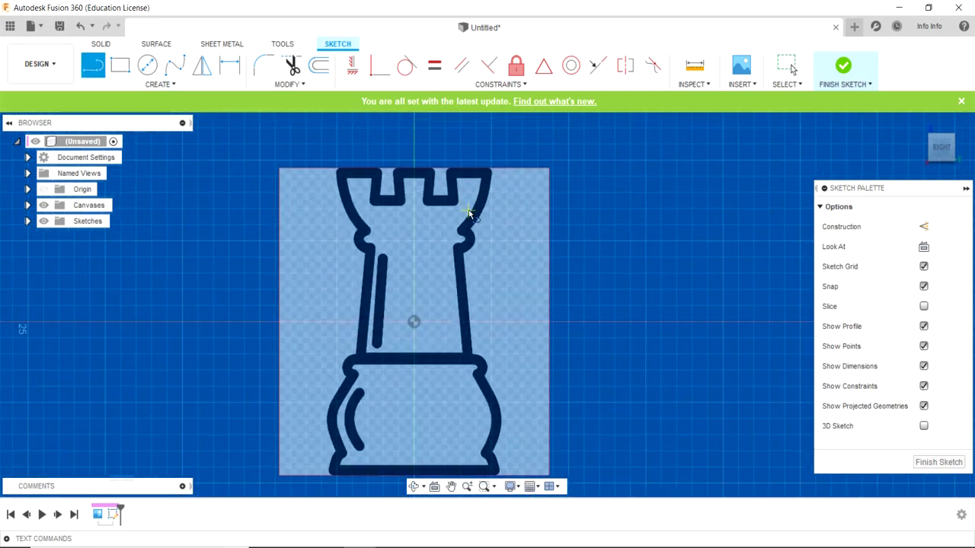
pyautogui.moveTo(469, 296); pyautogui.dragTo(503, 252, button='middle')
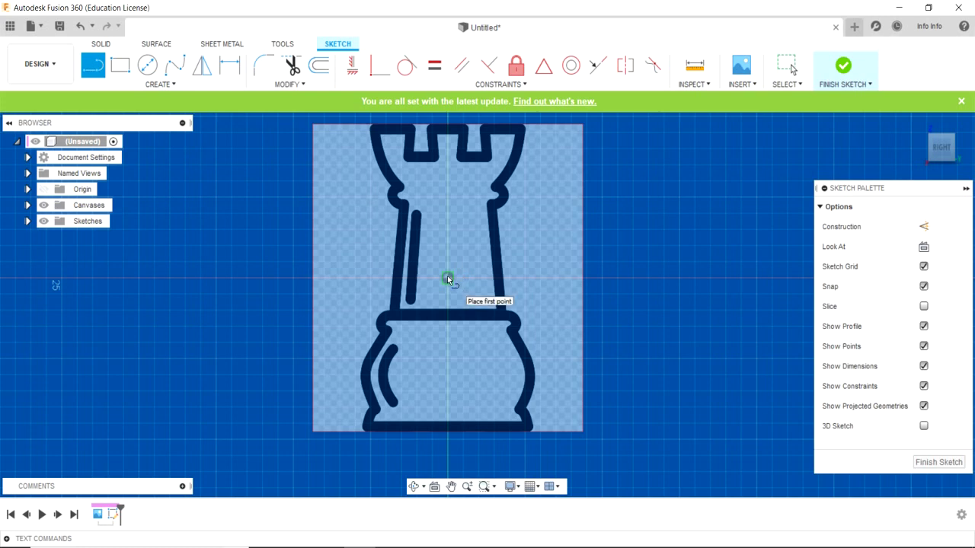
# Step: Draw the vertical axis from the origin to the base, then trace the base's bottom edge and slanted corner
pyautogui.click(448, 277)
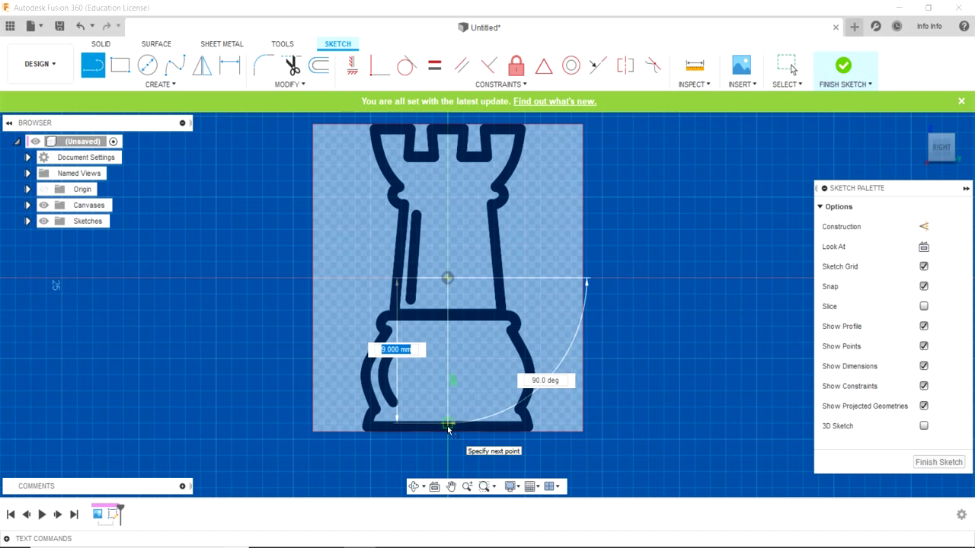
pyautogui.click(447, 426)
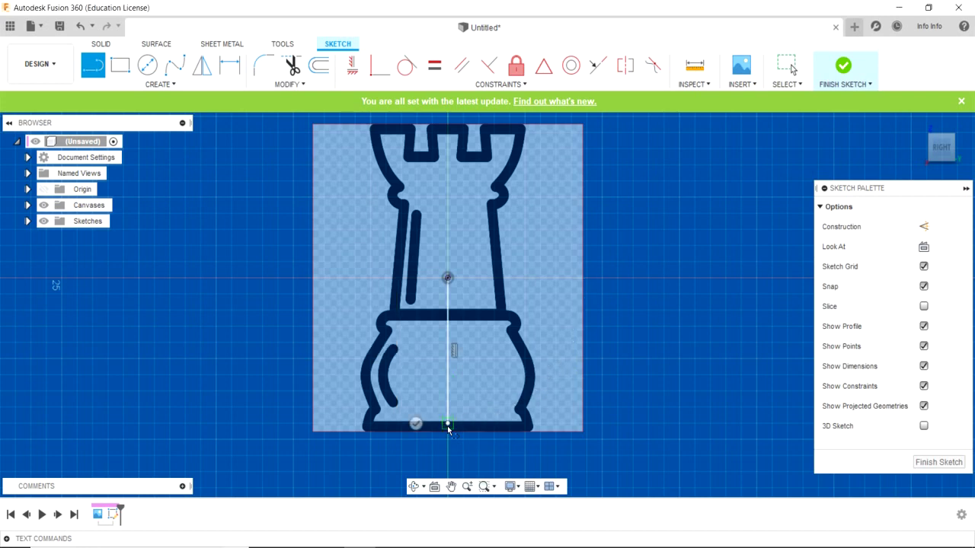
pyautogui.moveTo(448, 426)
pyautogui.mouseDown()
pyautogui.moveTo(428, 343)
pyautogui.moveTo(440, 340)
pyautogui.moveTo(438, 312)
pyautogui.moveTo(493, 441)
pyautogui.moveTo(501, 411)
pyautogui.moveTo(498, 450)
pyautogui.moveTo(494, 384)
pyautogui.moveTo(520, 418)
pyautogui.moveTo(522, 454)
pyautogui.moveTo(526, 428)
pyautogui.mouseUp()
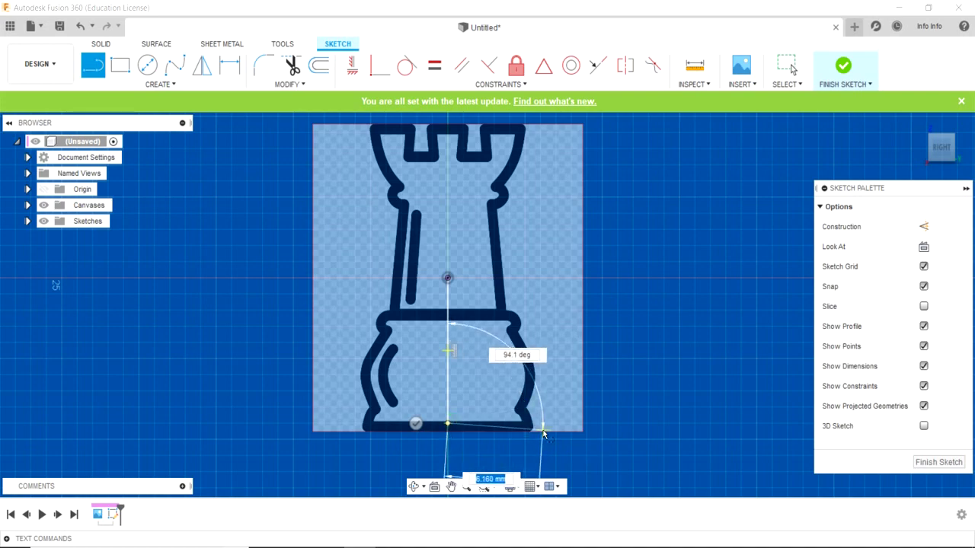
pyautogui.scroll(2, 540, 428)
pyautogui.scroll(2, 542, 431)
pyautogui.scroll(2, 540, 431)
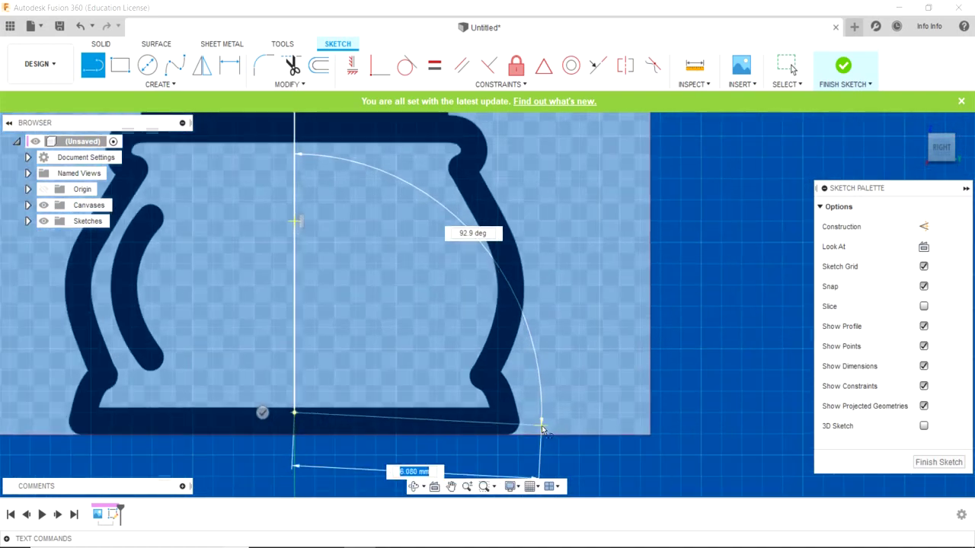
pyautogui.scroll(2, 541, 426)
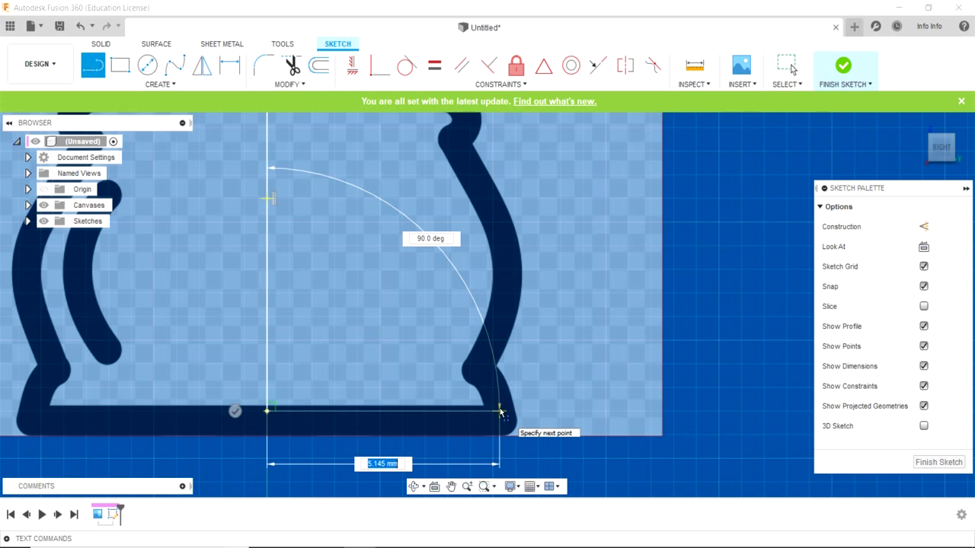
pyautogui.click(499, 411)
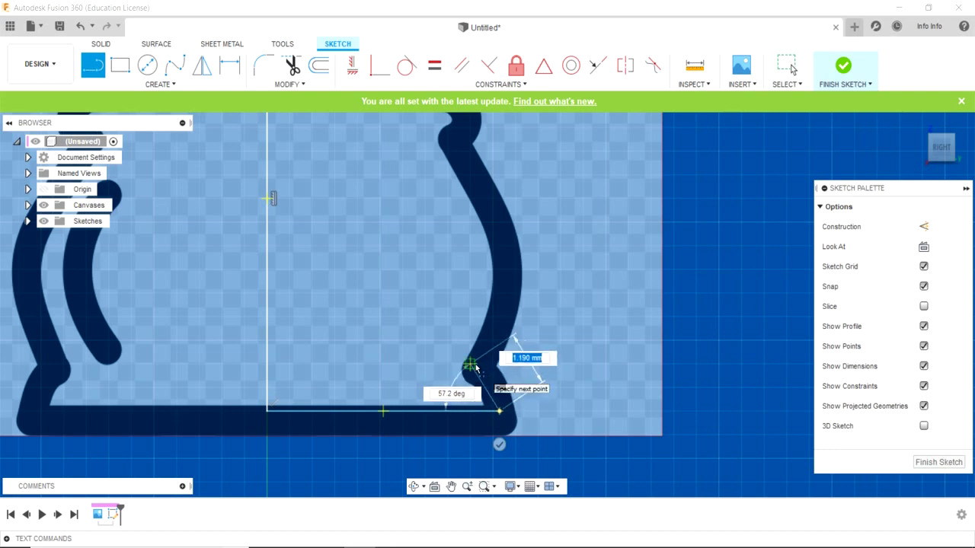
pyautogui.click(473, 366)
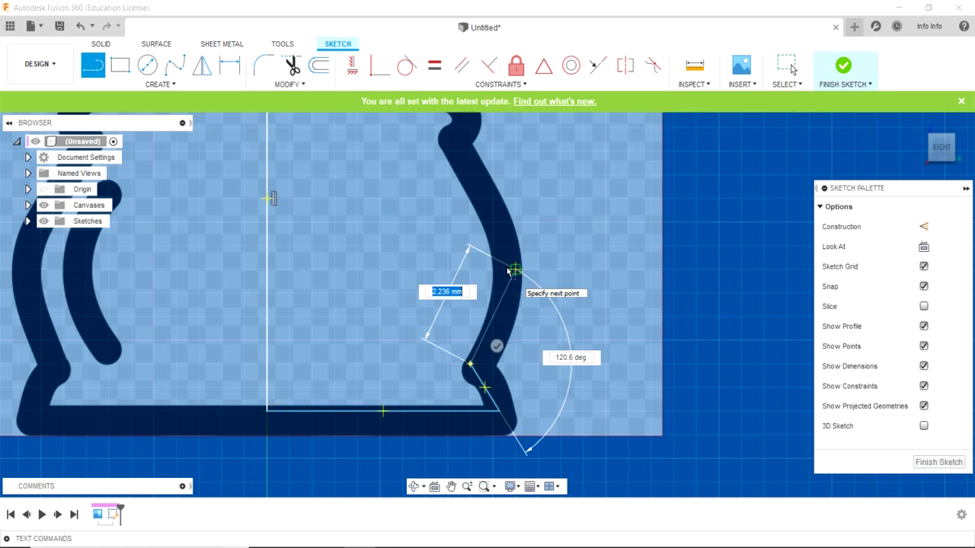
# Step: Trace the base's curved right side up through the notch into the collar, ending the line chain
pyautogui.click(510, 269)
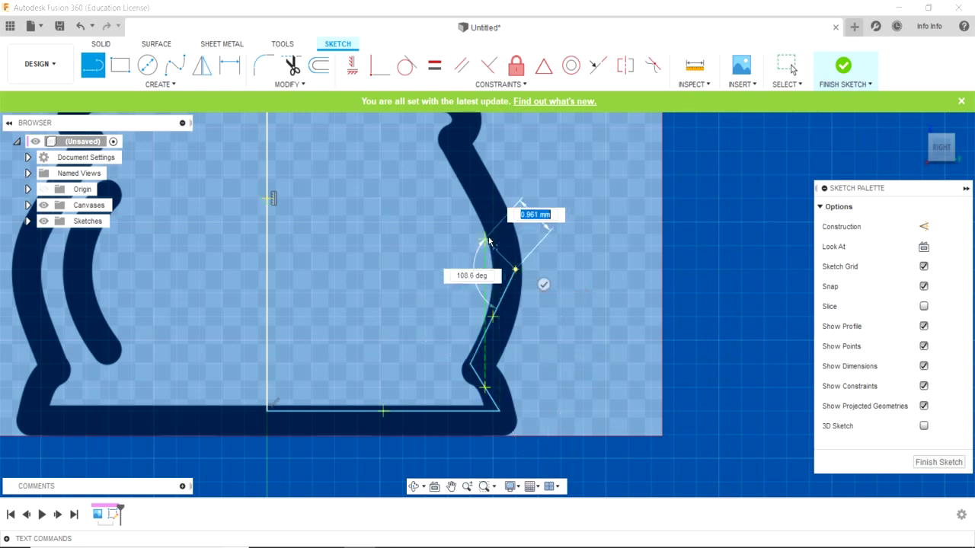
pyautogui.click(454, 140)
pyautogui.moveTo(454, 139); pyautogui.dragTo(451, 304, button='middle')
pyautogui.click(454, 302)
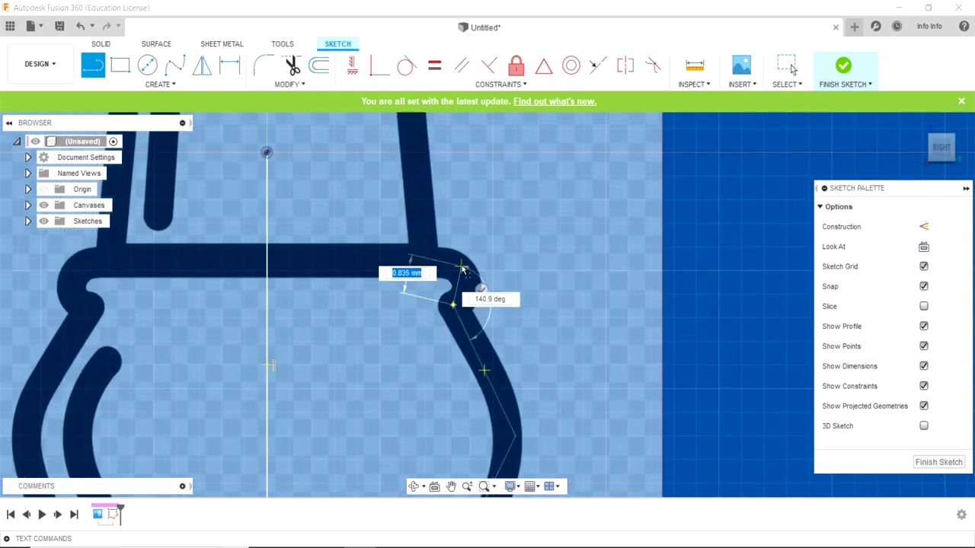
pyautogui.click(471, 285)
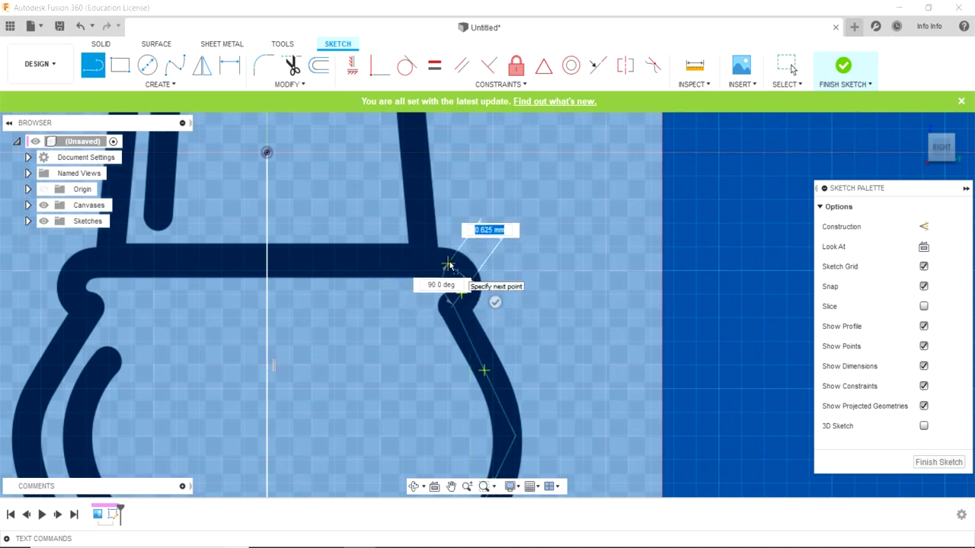
pyautogui.click(449, 264)
pyautogui.click(426, 265)
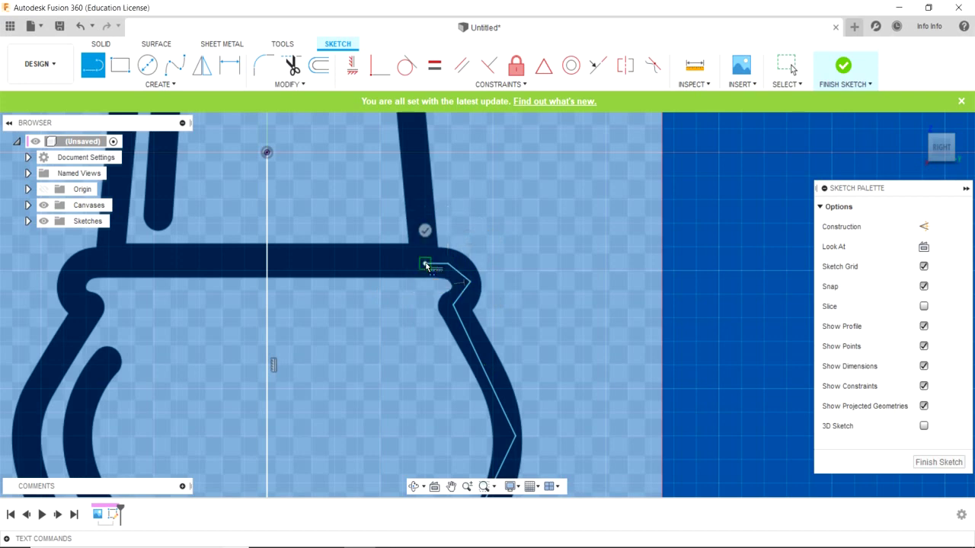
pyautogui.press('Escape')
pyautogui.moveTo(426, 265); pyautogui.dragTo(463, 436, button='middle')
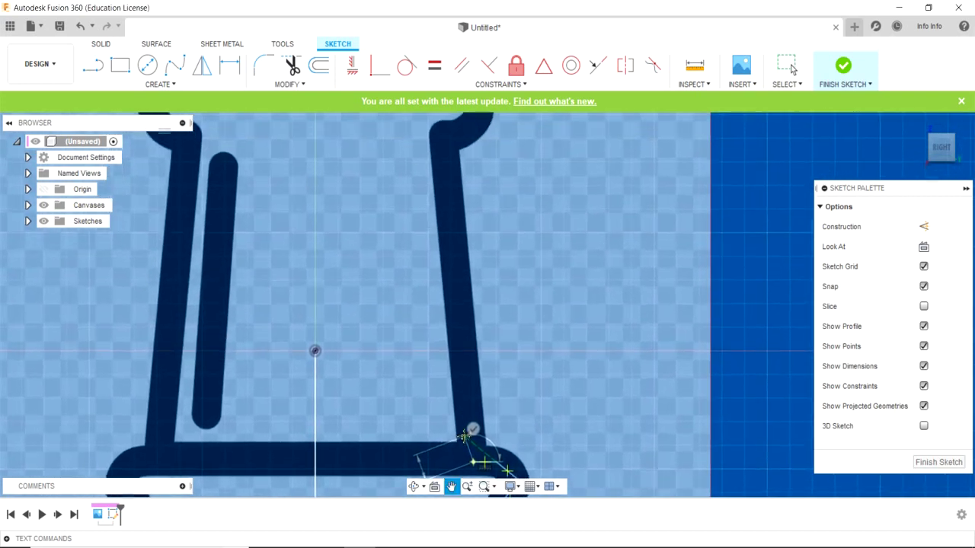
# Step: Trace the rook body's right side up into the notch below the battlements
pyautogui.press('l')
pyautogui.click(466, 445)
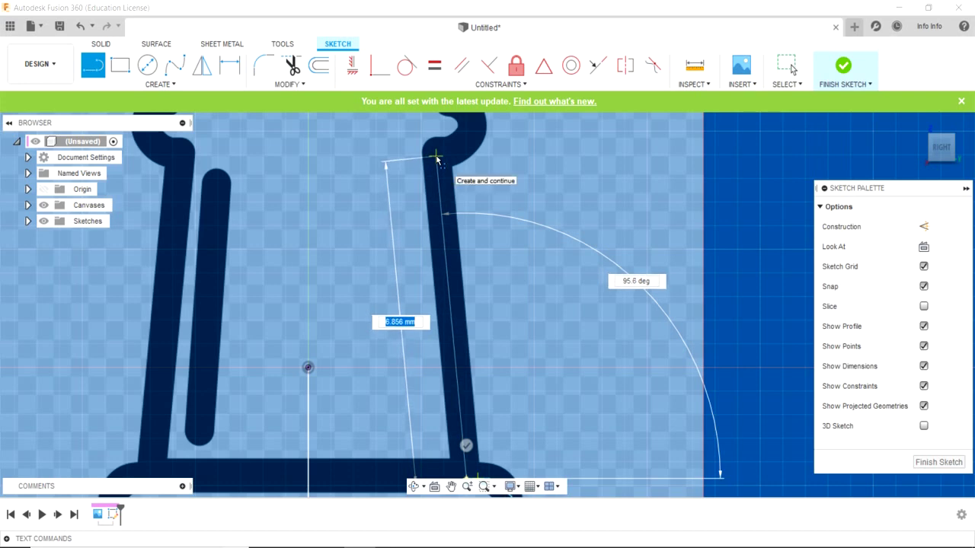
pyautogui.click(436, 157)
pyautogui.moveTo(446, 157)
pyautogui.mouseDown(button='middle')
pyautogui.moveTo(463, 175)
pyautogui.moveTo(426, 228)
pyautogui.mouseUp(button='middle')
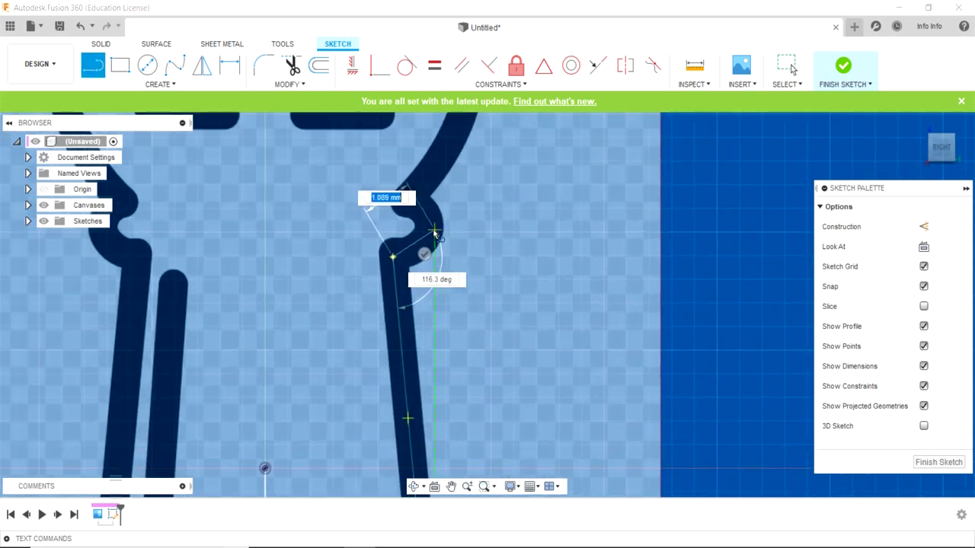
pyautogui.click(433, 231)
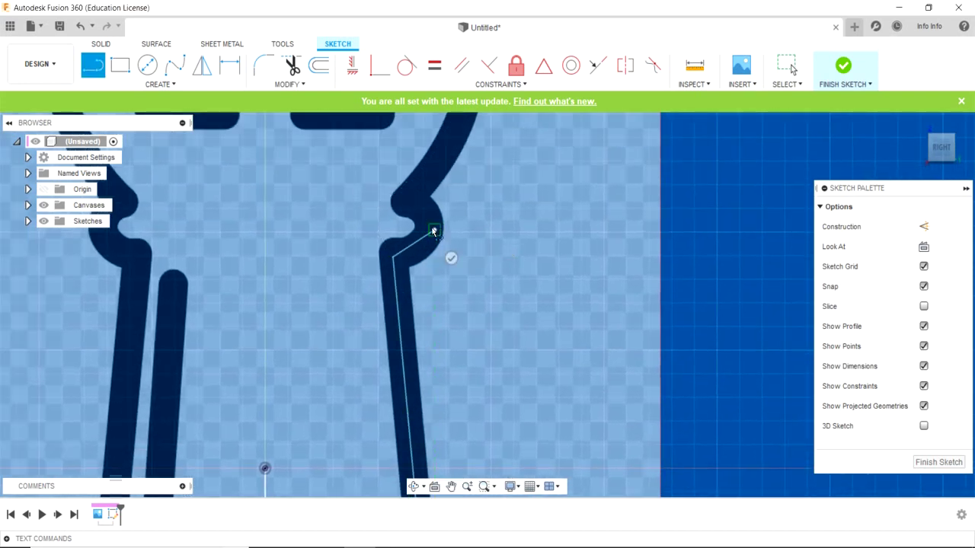
pyautogui.doubleClick(413, 193)
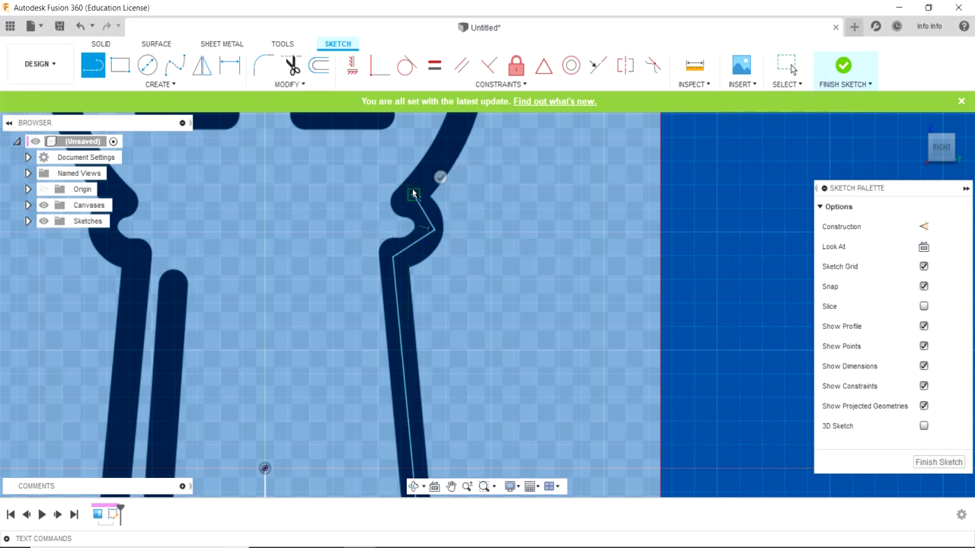
pyautogui.moveTo(413, 193); pyautogui.dragTo(495, 163)
pyautogui.moveTo(496, 163)
pyautogui.mouseDown(button='middle')
pyautogui.moveTo(446, 310)
pyautogui.moveTo(434, 296)
pyautogui.mouseUp(button='middle')
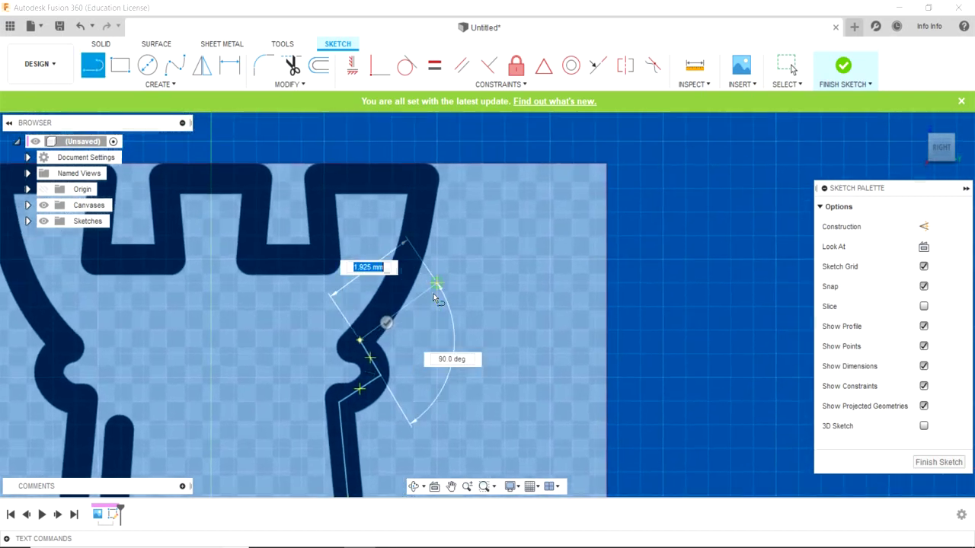
pyautogui.moveTo(434, 297)
pyautogui.mouseDown()
pyautogui.moveTo(430, 176)
pyautogui.moveTo(211, 175)
pyautogui.mouseUp()
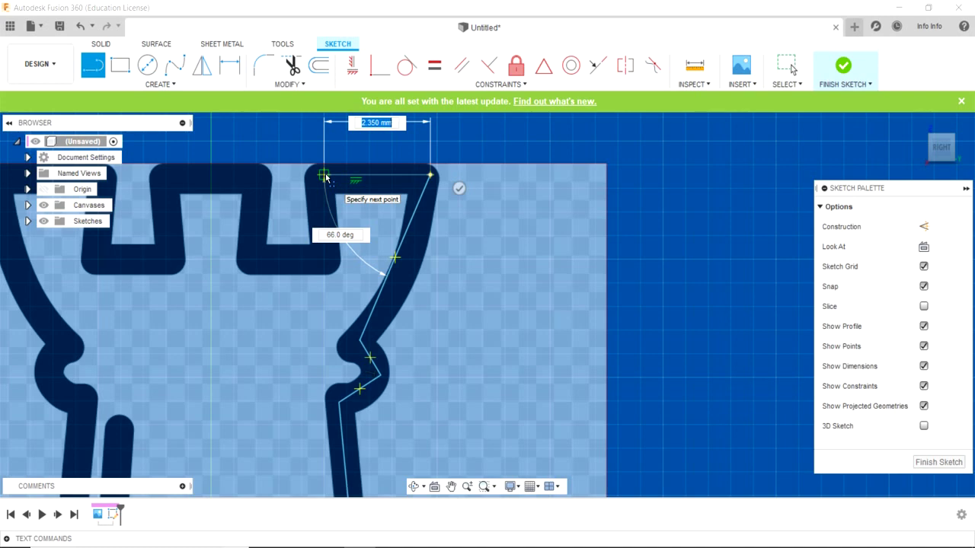
# Step: Trace the right battlement's top and gap across to the centre line, then finish the sketch
pyautogui.click(323, 176)
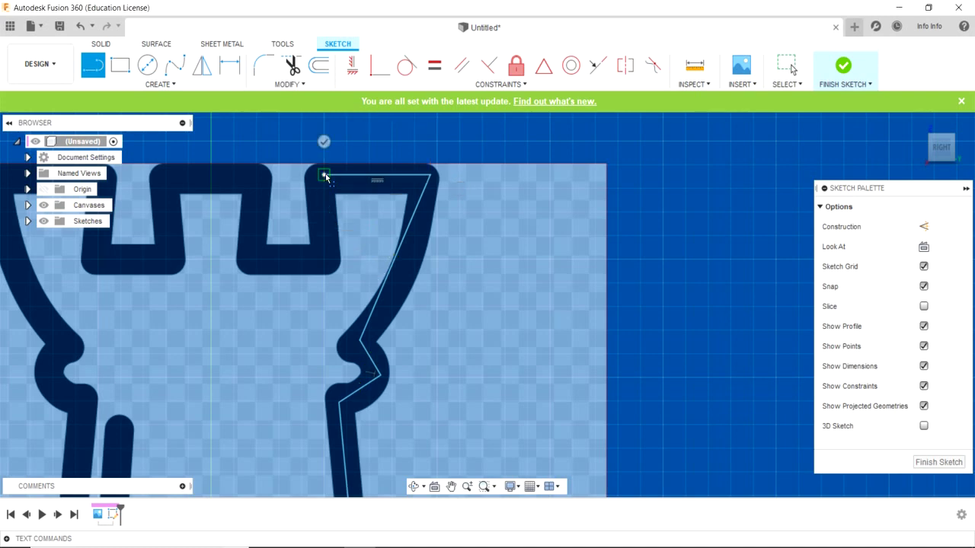
pyautogui.click(324, 258)
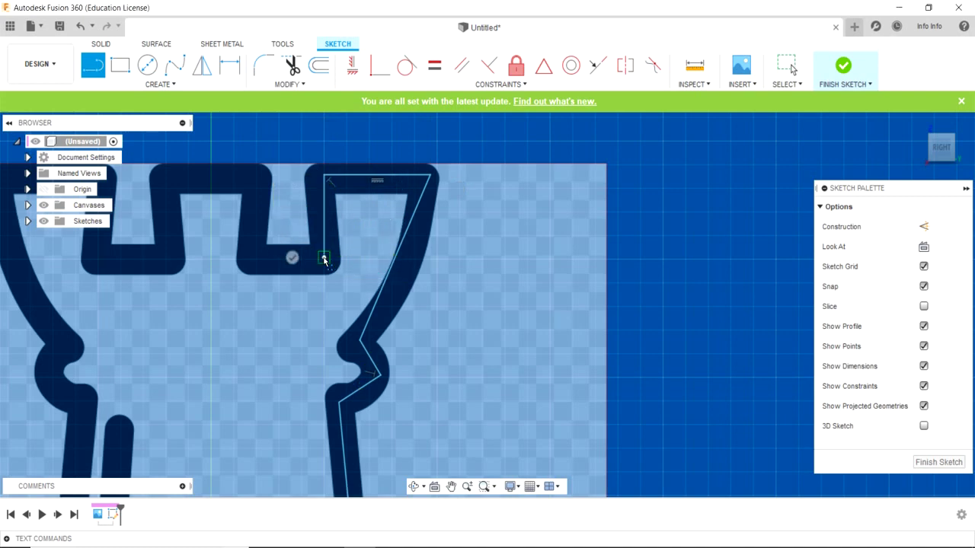
pyautogui.click(211, 259)
pyautogui.scroll(2, 228, 305)
pyautogui.scroll(-3, 233, 318)
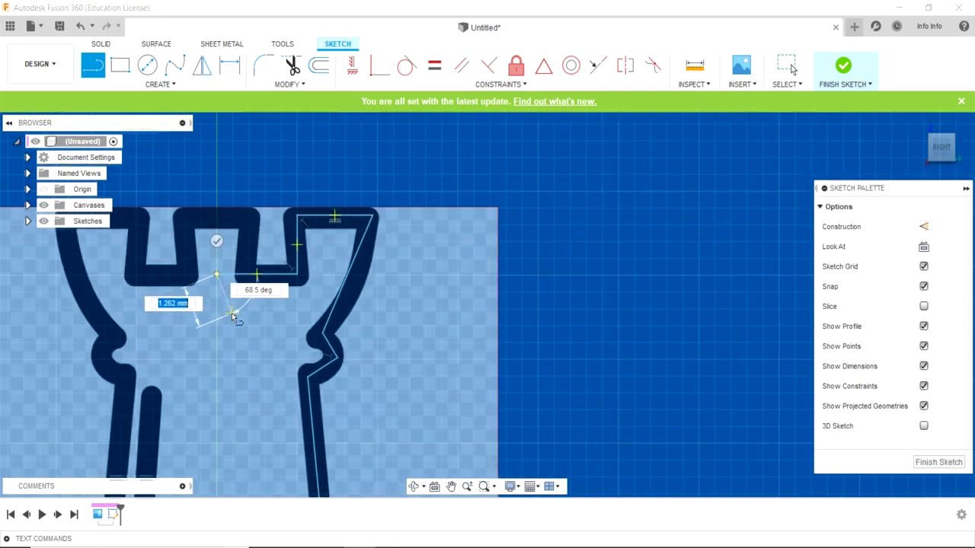
pyautogui.scroll(-2, 239, 392)
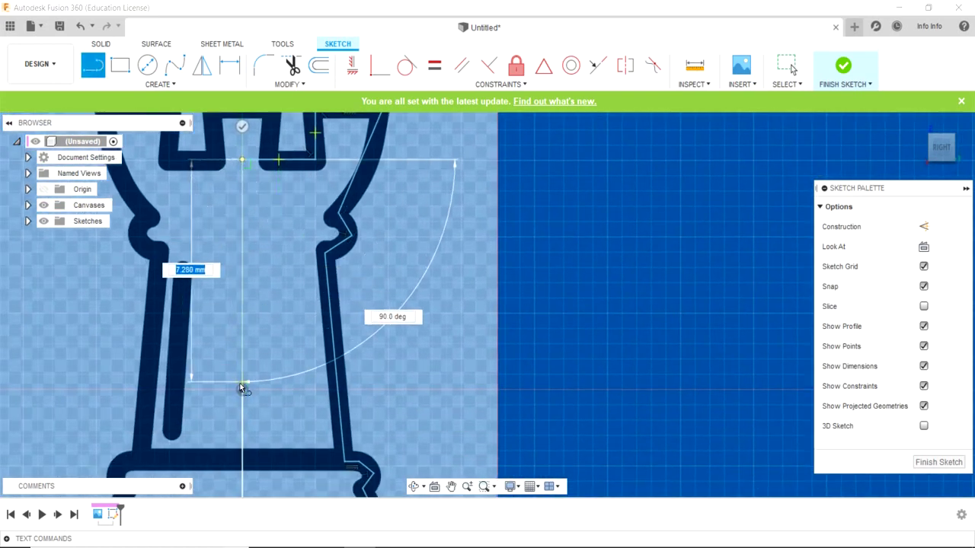
pyautogui.press('Escape')
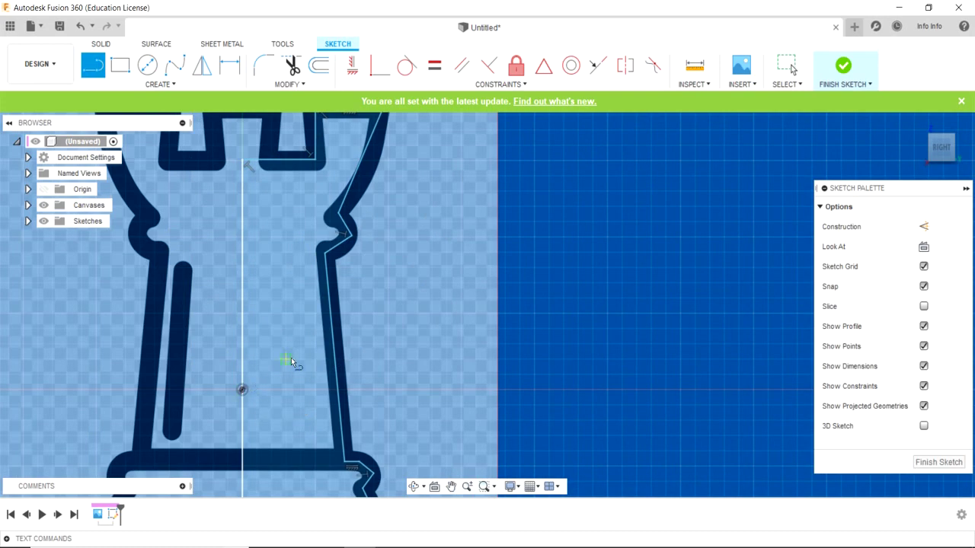
pyautogui.scroll(-2, 441, 275)
pyautogui.scroll(1, 441, 276)
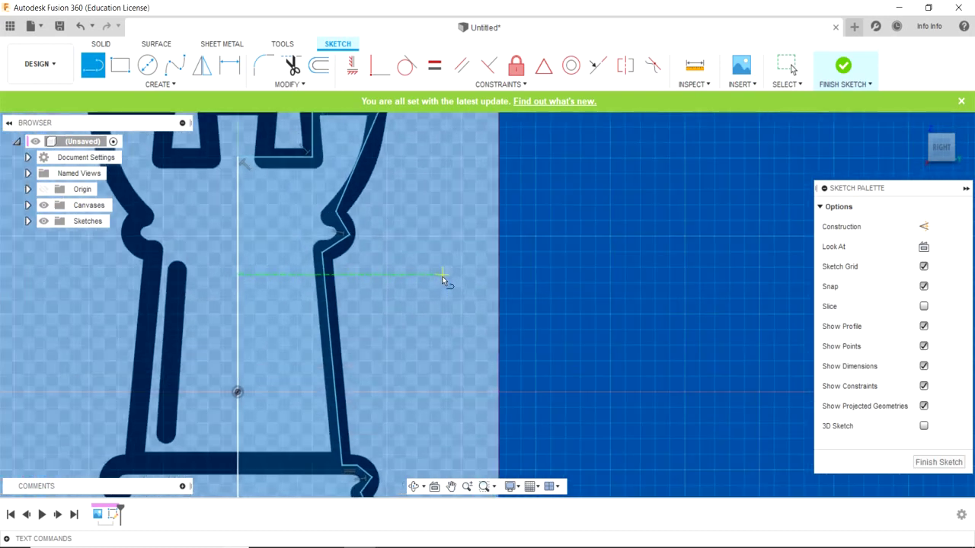
pyautogui.scroll(-1, 443, 277)
pyautogui.scroll(2, 443, 280)
pyautogui.scroll(-3, 444, 279)
pyautogui.scroll(-1, 443, 279)
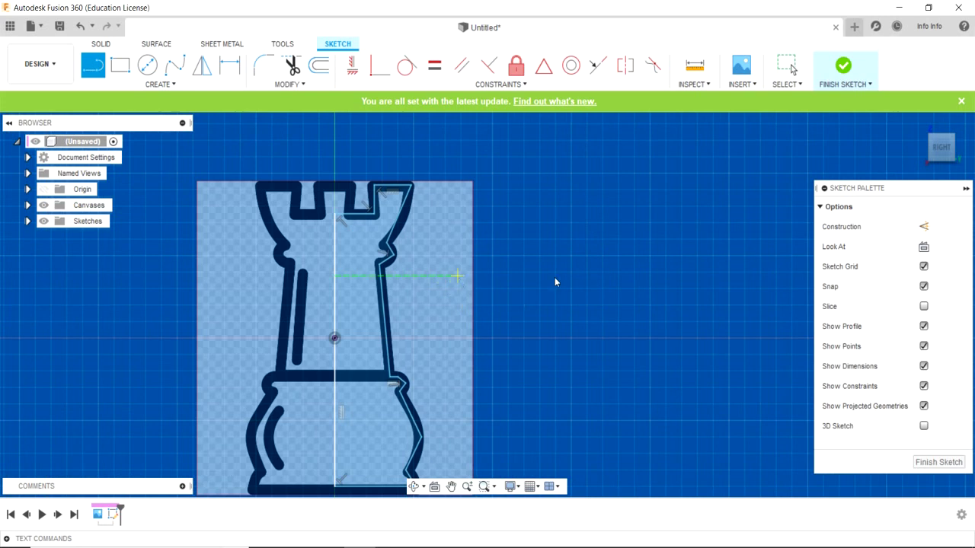
pyautogui.click(840, 72)
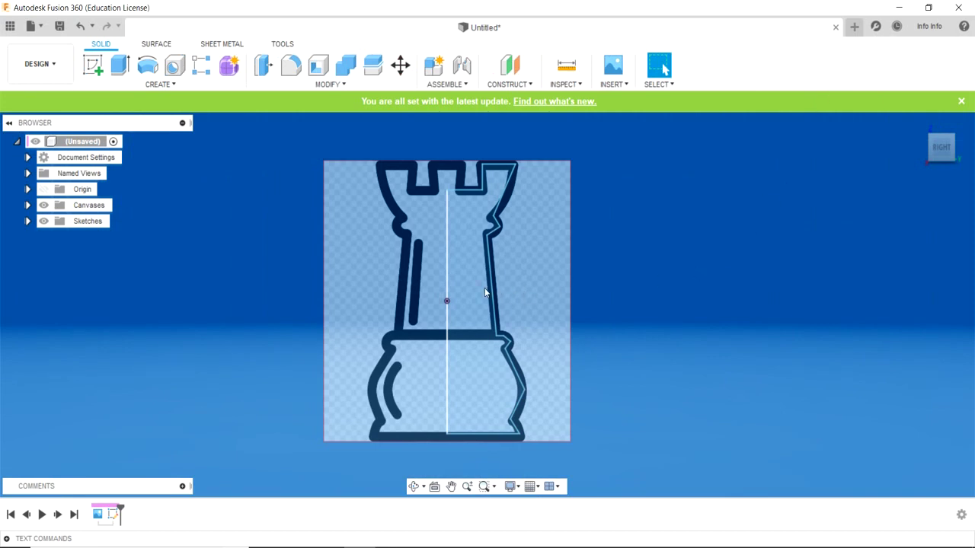
pyautogui.click(456, 297)
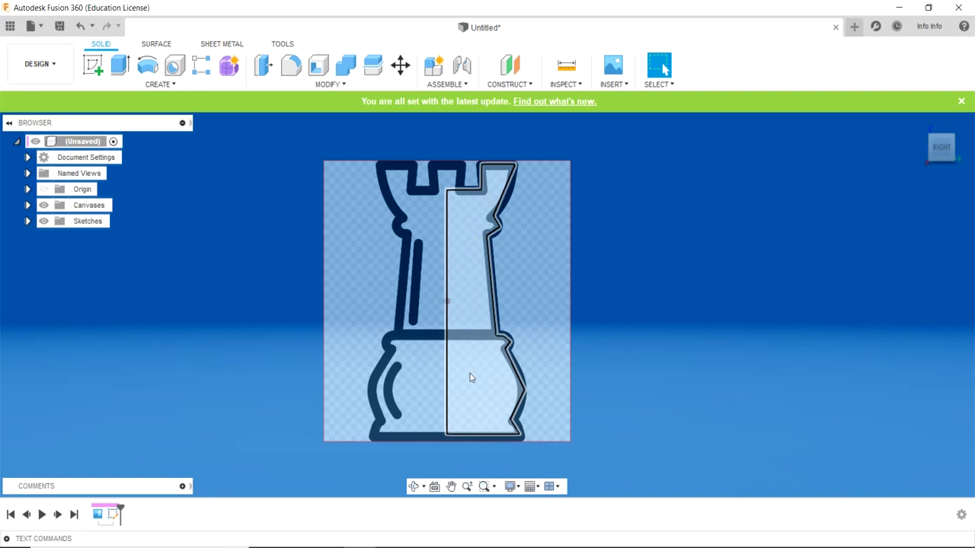
pyautogui.scroll(-1, 470, 383)
pyautogui.scroll(3, 470, 388)
pyautogui.scroll(1, 469, 390)
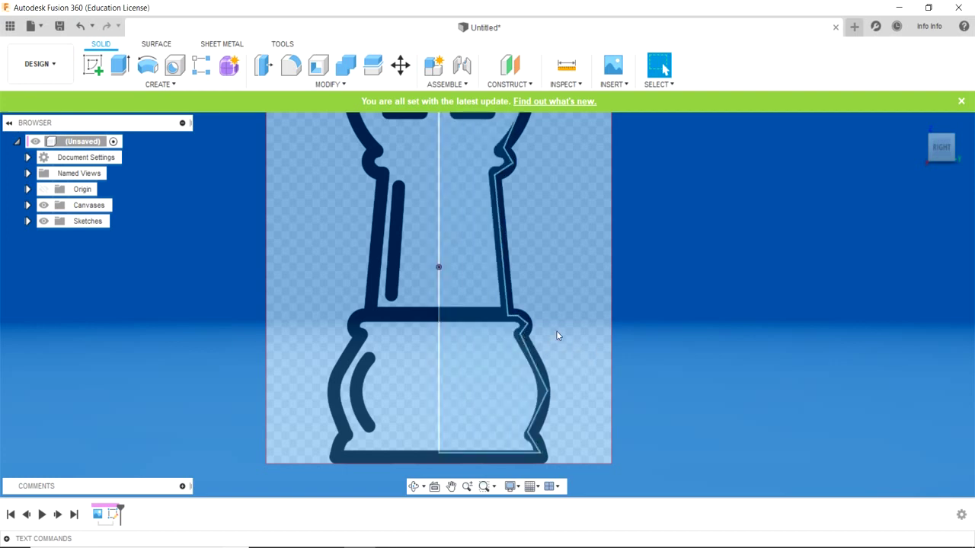
pyautogui.scroll(-2, 556, 331)
pyautogui.scroll(-1, 566, 300)
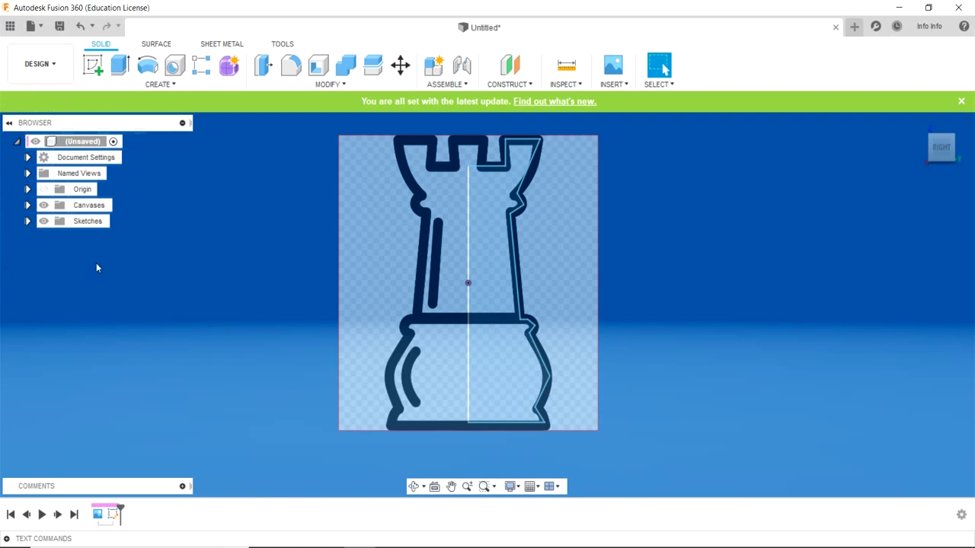
# Step: Toggle the Canvases visibility off, on and off again, leaving the rook image hidden
pyautogui.click(44, 205)
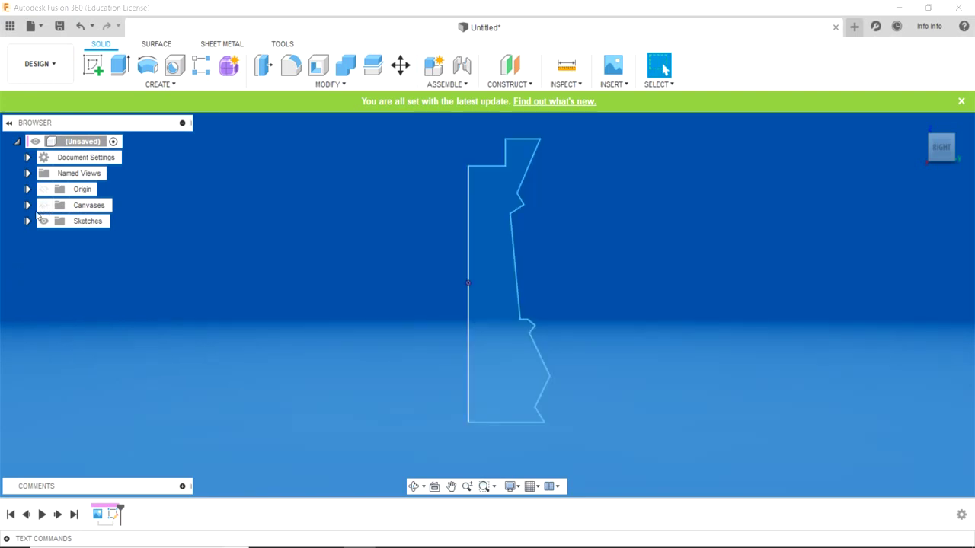
pyautogui.click(44, 206)
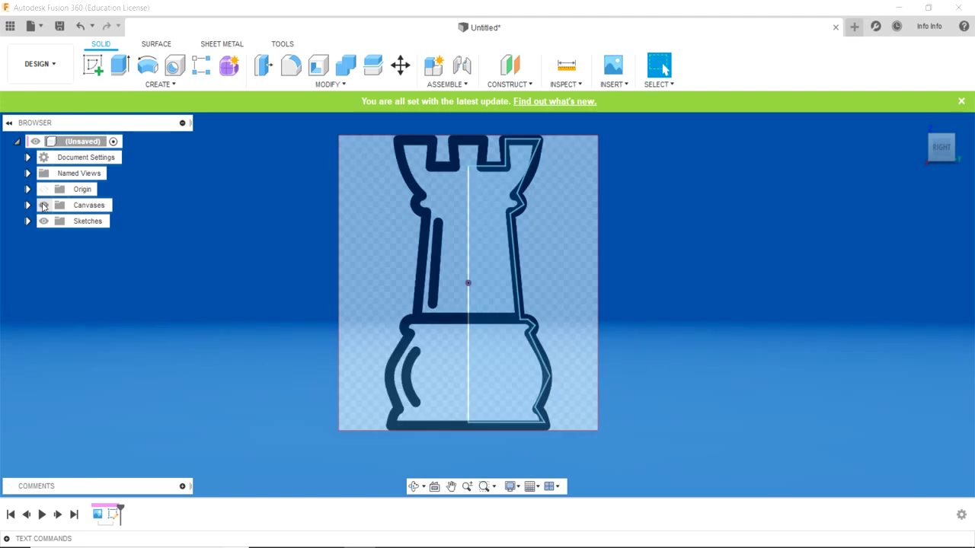
pyautogui.click(44, 205)
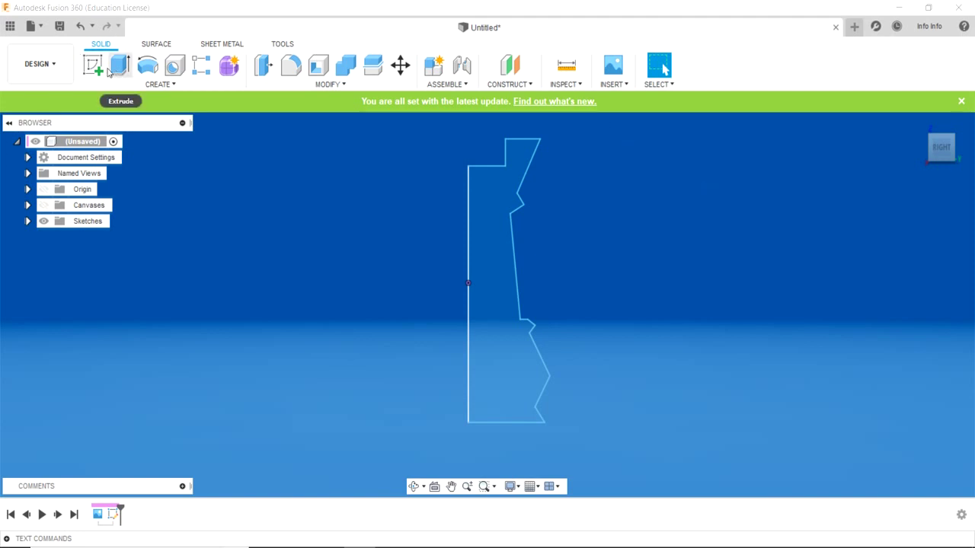
# Step: Reopen Sketch1 for editing and start the sketch Fillet tool
pyautogui.click(80, 221)
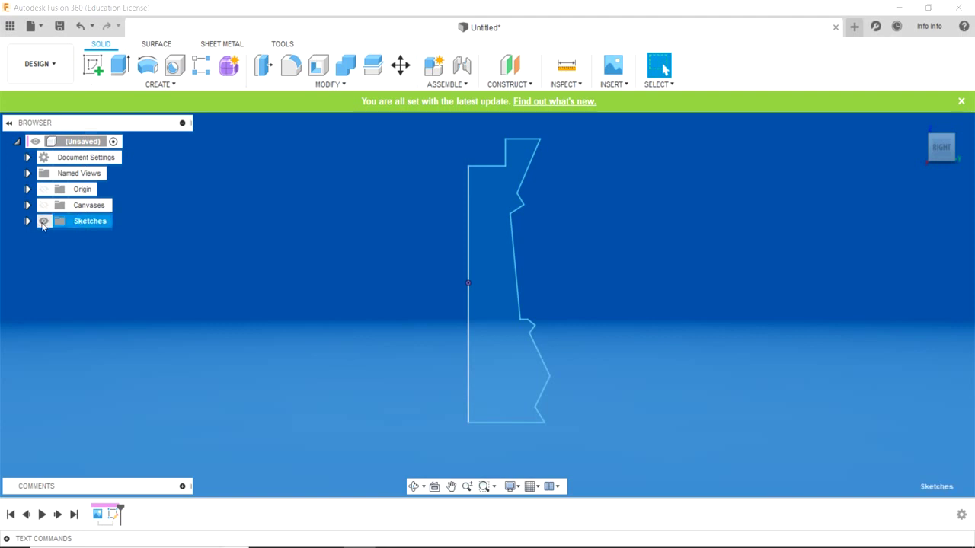
pyautogui.click(27, 221)
pyautogui.doubleClick(84, 236)
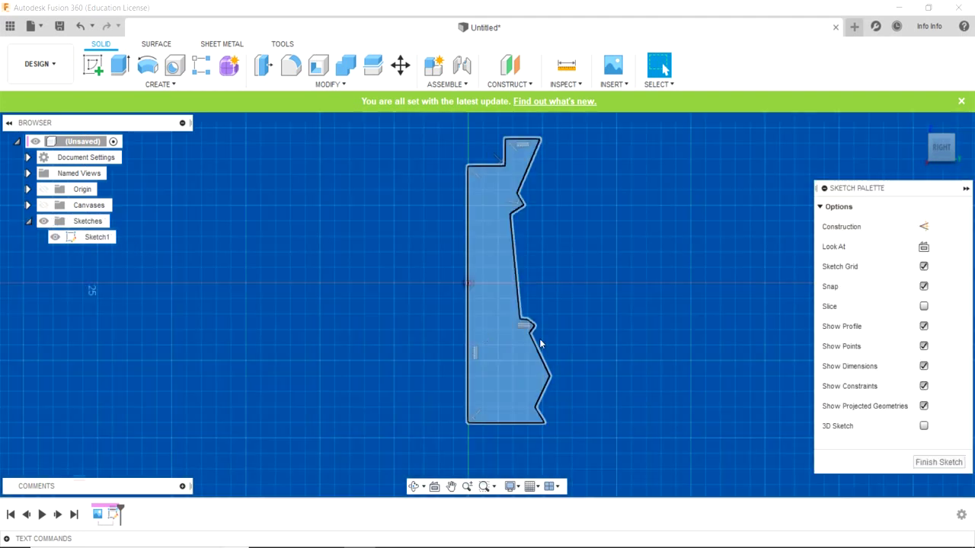
pyautogui.scroll(-1, 672, 334)
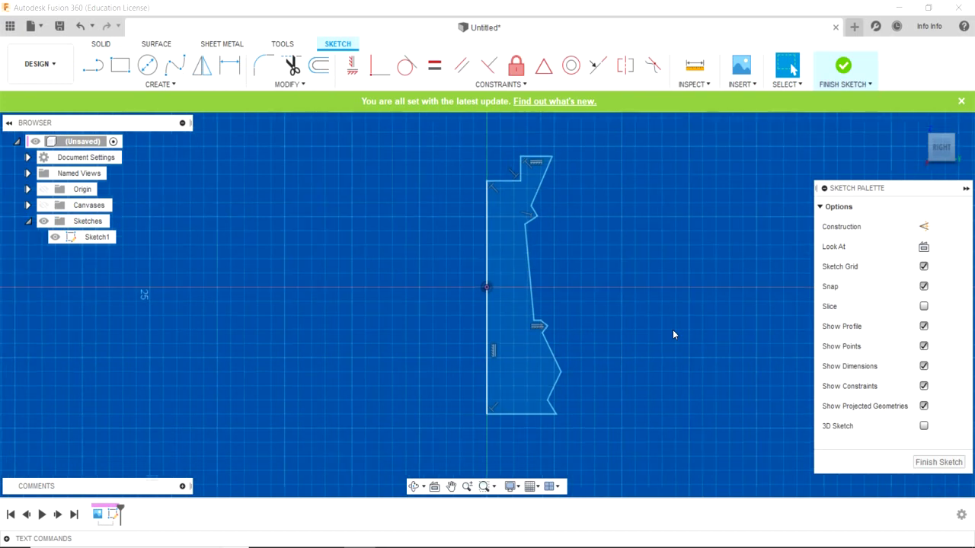
pyautogui.scroll(2, 672, 334)
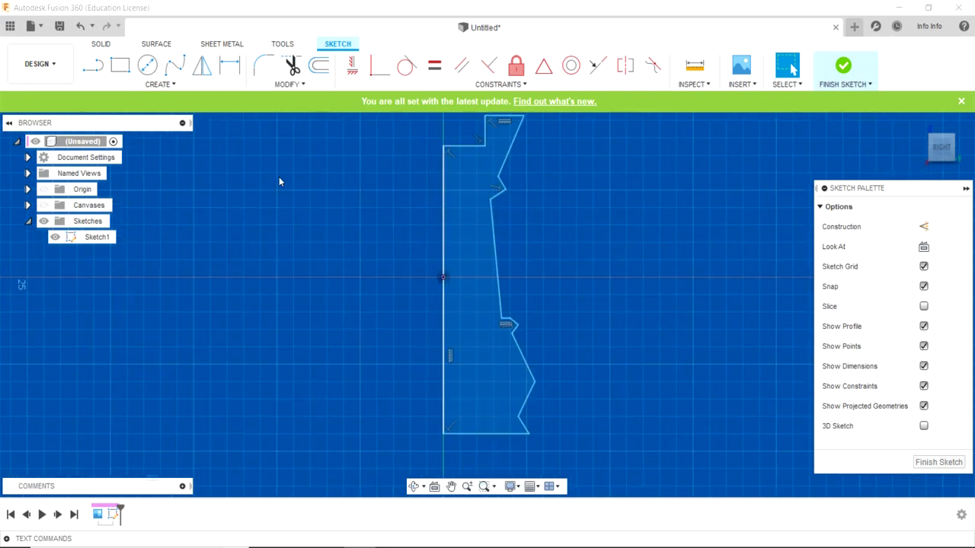
pyautogui.click(256, 75)
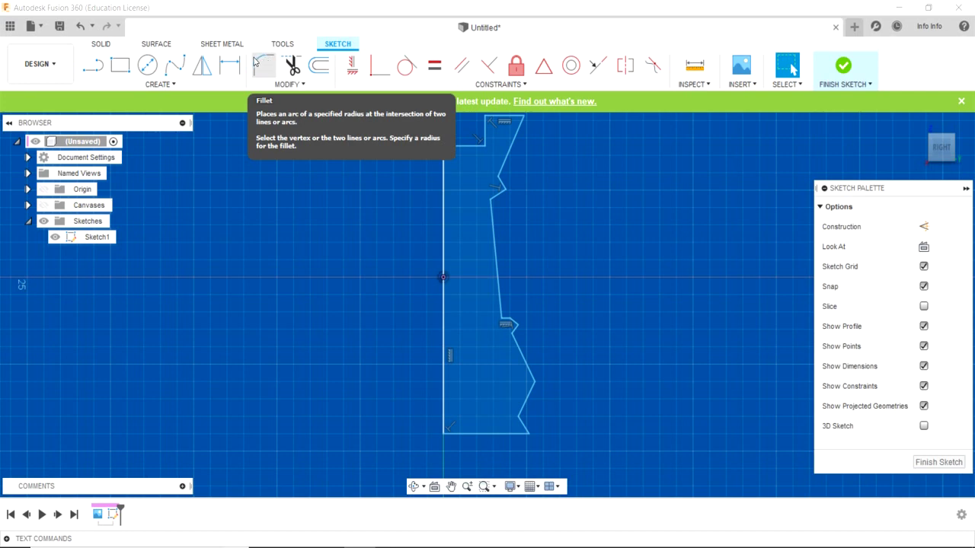
pyautogui.click(256, 61)
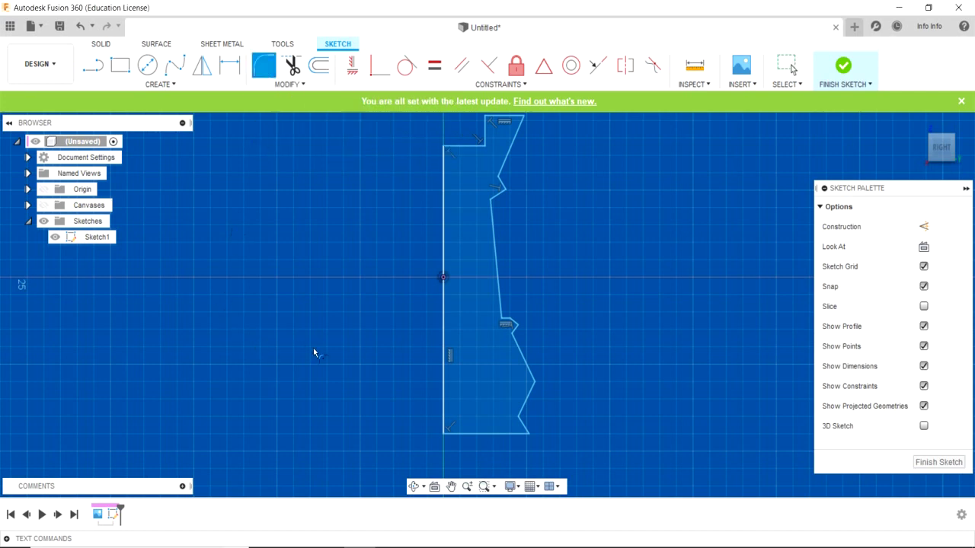
# Step: Fillet the lower inward corner of the rook half-profile with a 0.50 mm radius
pyautogui.click(518, 418)
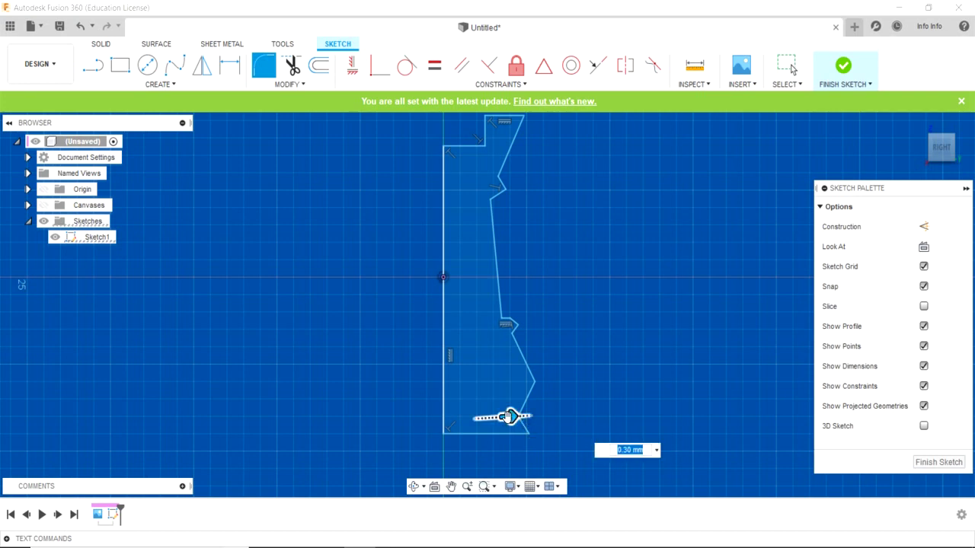
pyautogui.scroll(-1, 510, 416)
pyautogui.scroll(2, 509, 416)
pyautogui.scroll(2, 518, 416)
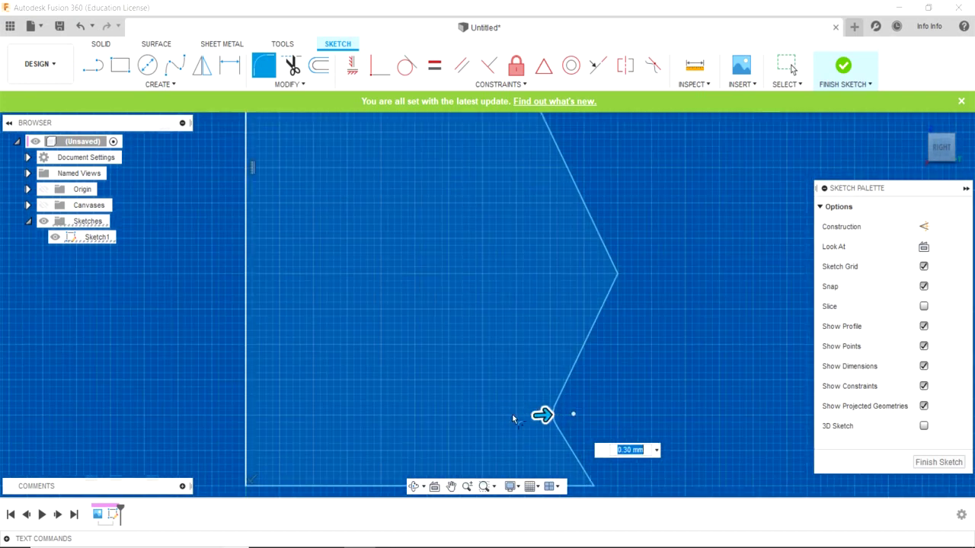
pyautogui.scroll(1, 518, 414)
pyautogui.scroll(2, 520, 414)
pyautogui.scroll(1, 524, 411)
pyautogui.scroll(1, 533, 409)
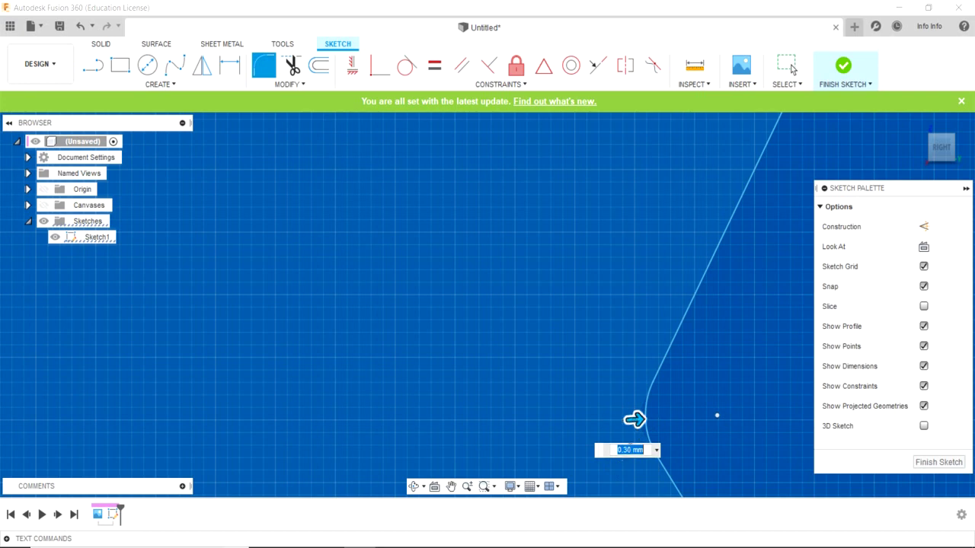
pyautogui.moveTo(637, 420); pyautogui.dragTo(641, 421)
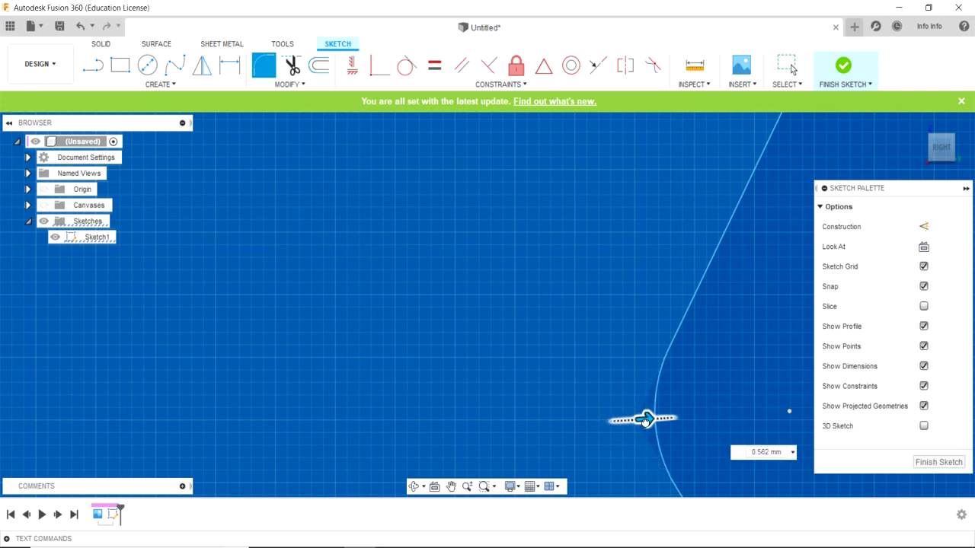
pyautogui.moveTo(642, 421)
pyautogui.mouseDown()
pyautogui.moveTo(671, 425)
pyautogui.moveTo(593, 423)
pyautogui.mouseUp()
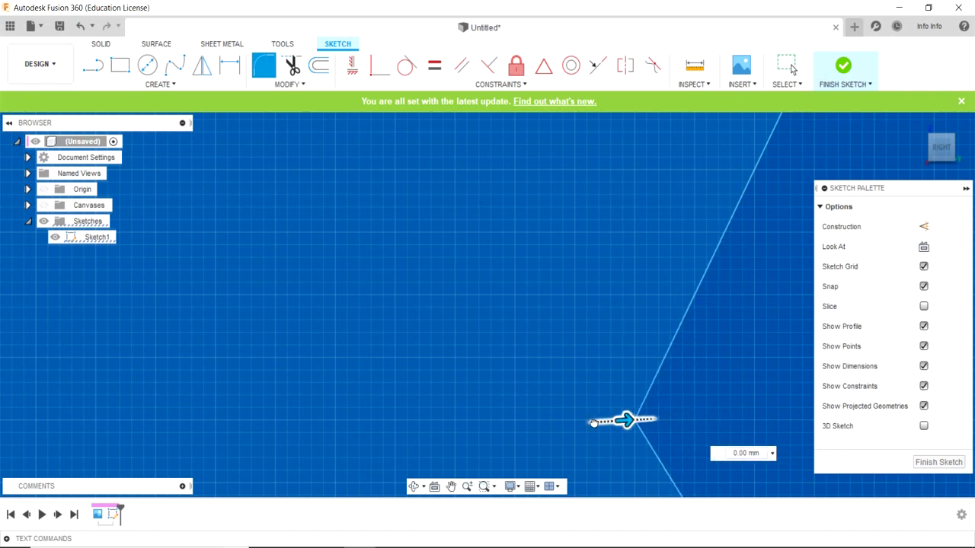
pyautogui.moveTo(593, 423); pyautogui.dragTo(645, 421)
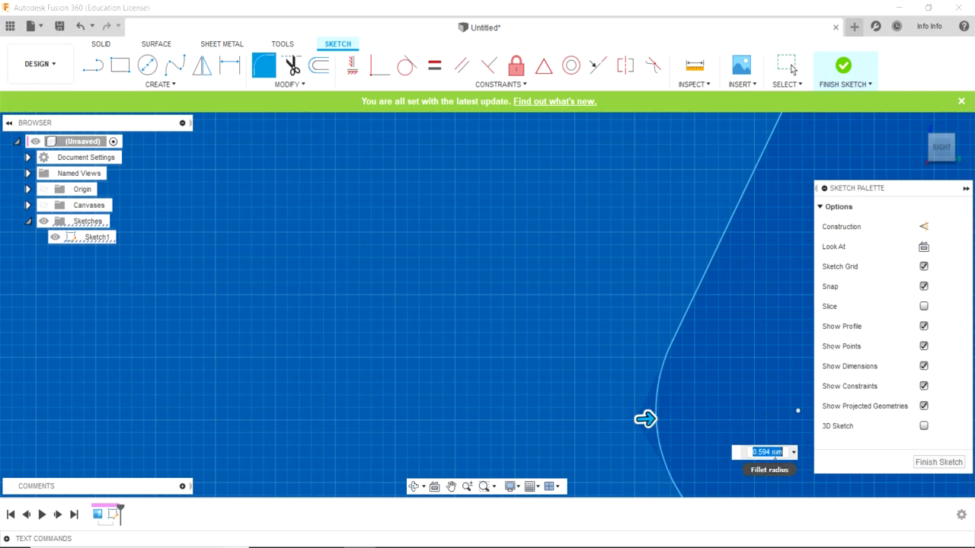
pyautogui.click(763, 451)
pyautogui.moveTo(764, 452); pyautogui.dragTo(772, 452)
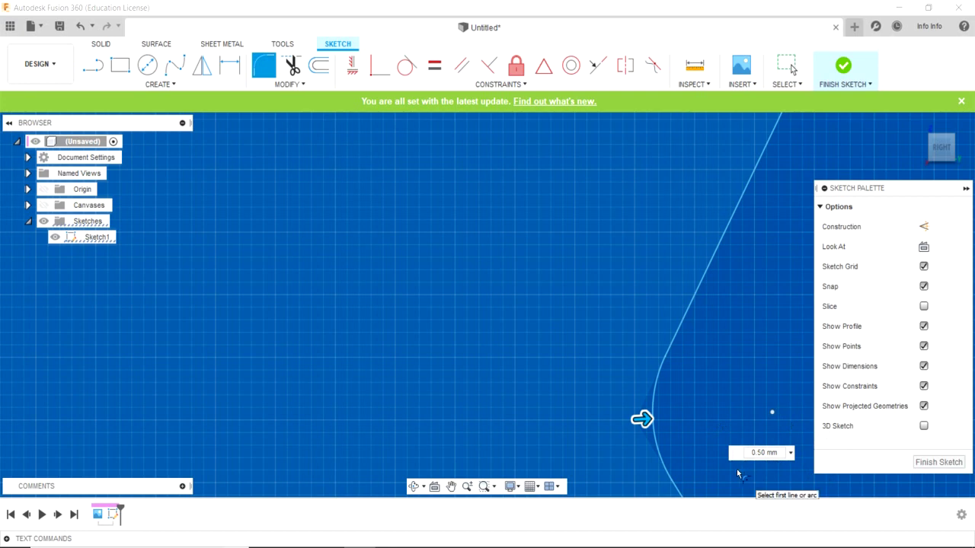
pyautogui.press('Return')
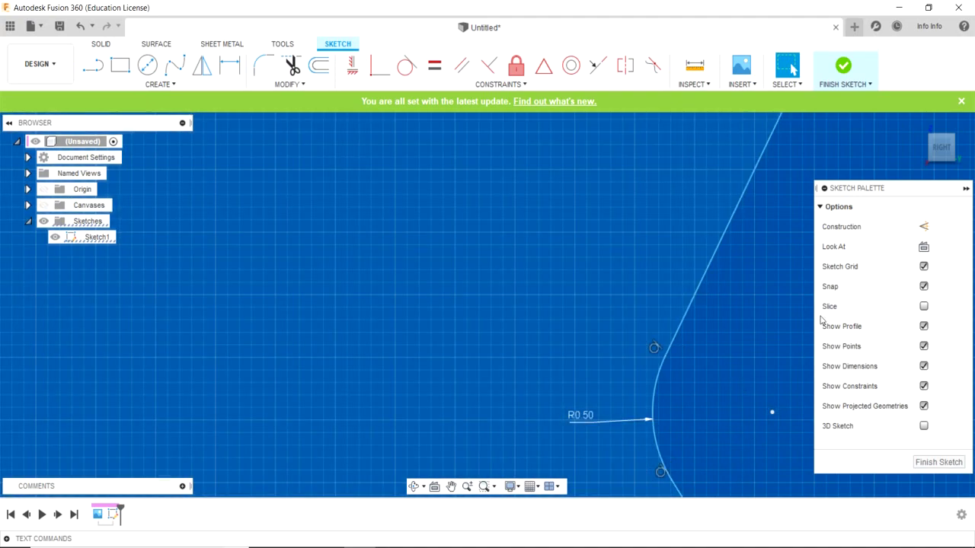
pyautogui.moveTo(781, 277)
pyautogui.mouseDown(button='middle')
pyautogui.moveTo(698, 263)
pyautogui.moveTo(683, 405)
pyautogui.moveTo(694, 320)
pyautogui.mouseUp(button='middle')
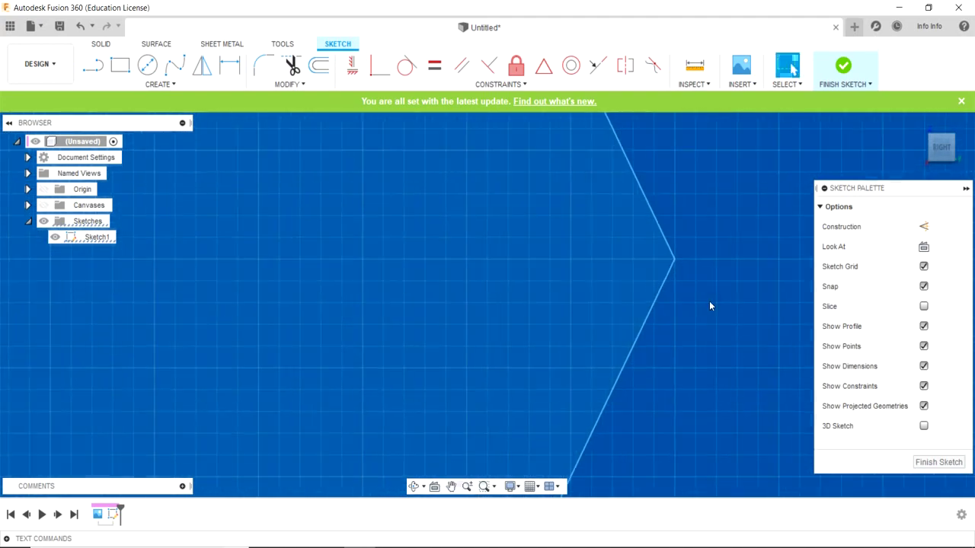
# Step: With the rook reference image shown, fillet the outward pointed corner of the profile
pyautogui.scroll(-5, 716, 288)
pyautogui.scroll(-3, 725, 343)
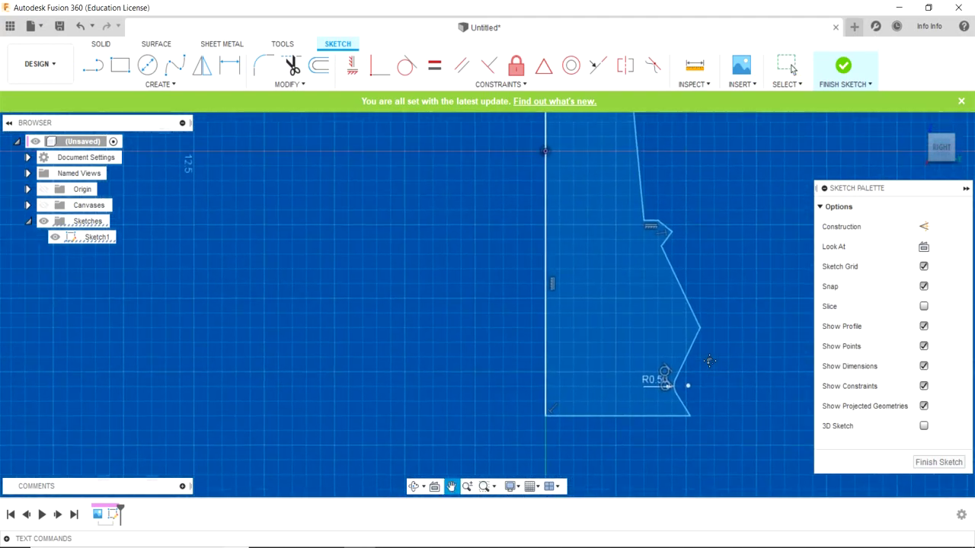
pyautogui.moveTo(731, 340); pyautogui.dragTo(546, 358, button='middle')
pyautogui.click(263, 65)
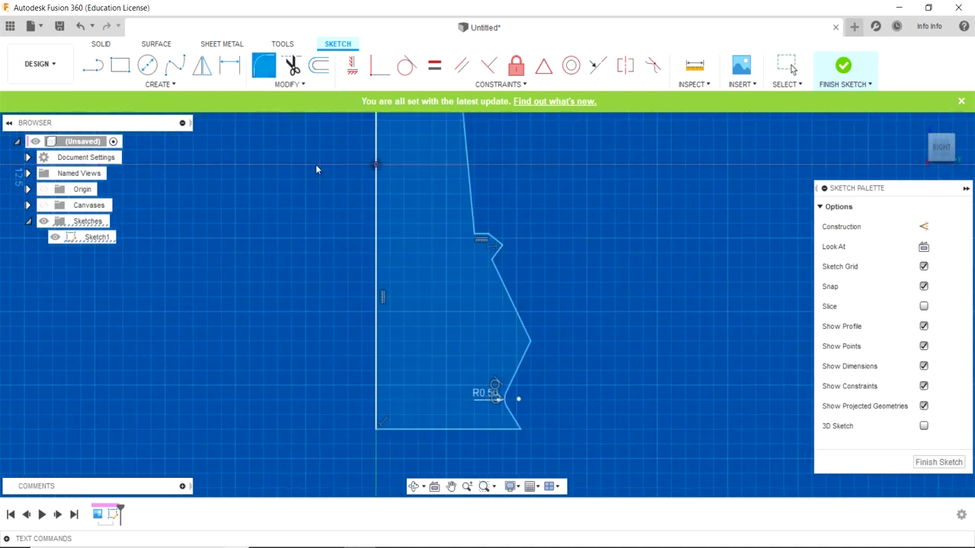
pyautogui.click(531, 342)
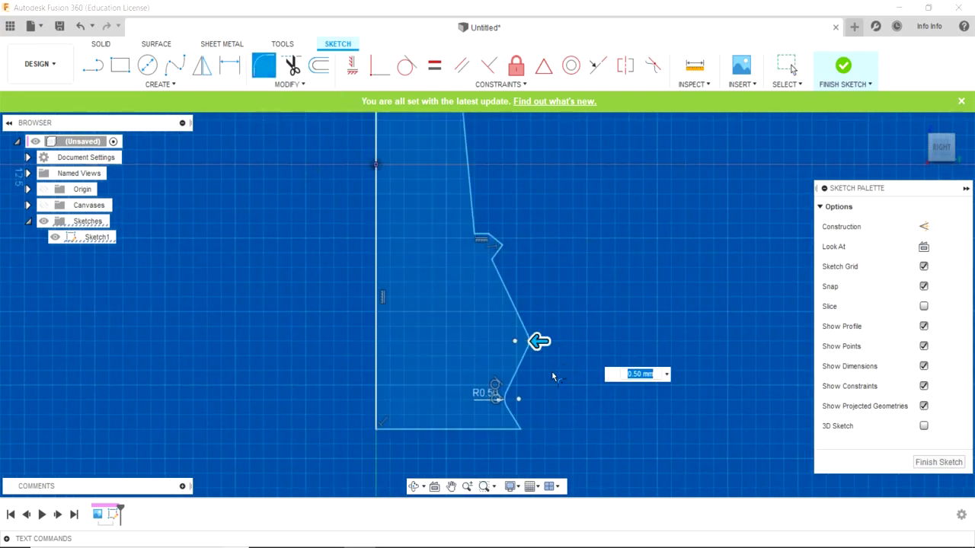
pyautogui.scroll(1, 553, 373)
pyautogui.scroll(1, 552, 366)
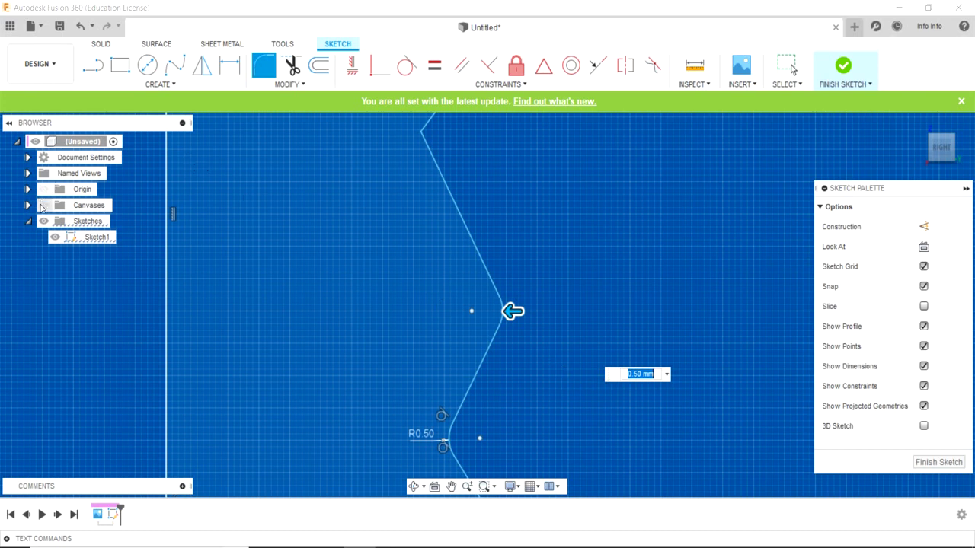
pyautogui.click(44, 205)
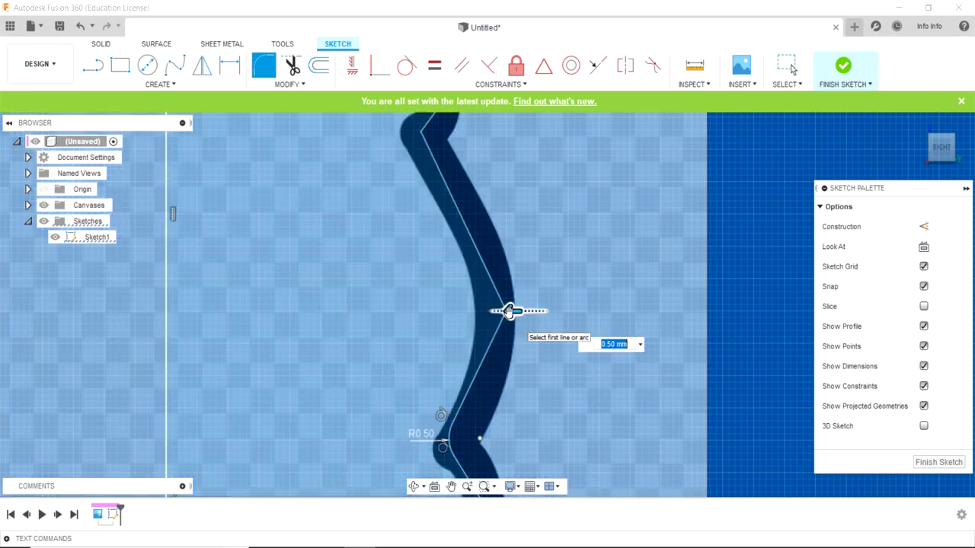
pyautogui.moveTo(495, 314); pyautogui.dragTo(492, 318)
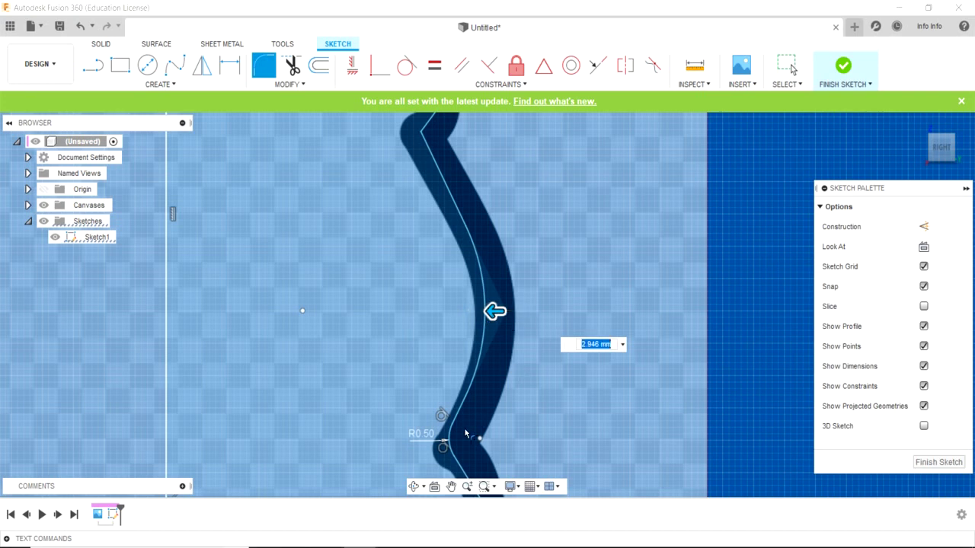
pyautogui.press('Return')
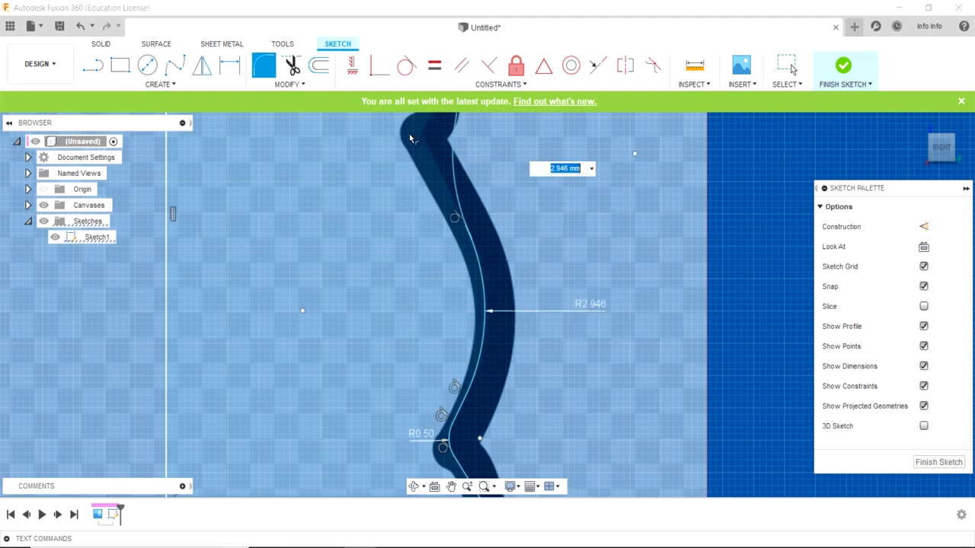
# Step: Shrink the fillet radius to match the image and round the upper shoulder corner
pyautogui.scroll(-1, 466, 201)
pyautogui.scroll(-2, 461, 194)
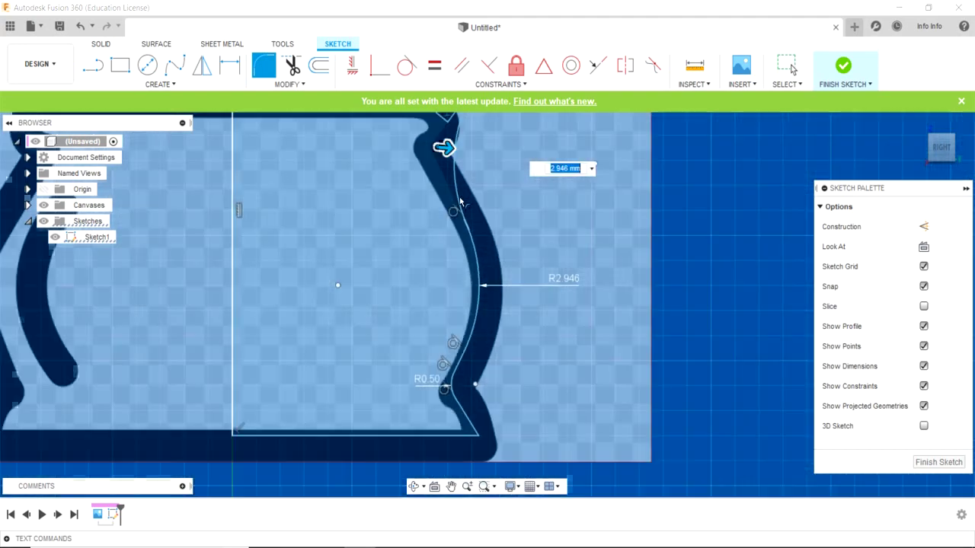
pyautogui.scroll(-2, 457, 191)
pyautogui.moveTo(445, 159); pyautogui.dragTo(431, 171)
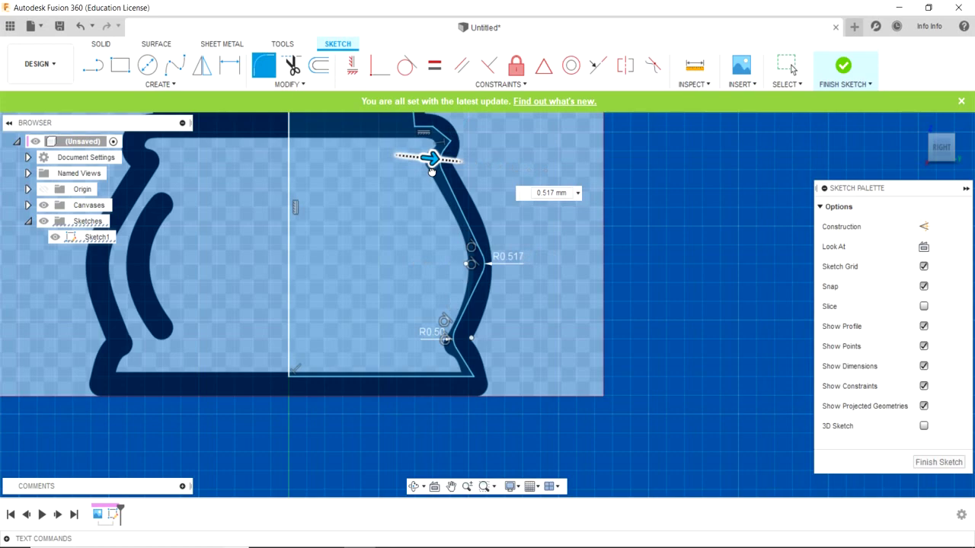
pyautogui.scroll(-2, 496, 163)
pyautogui.scroll(2, 514, 261)
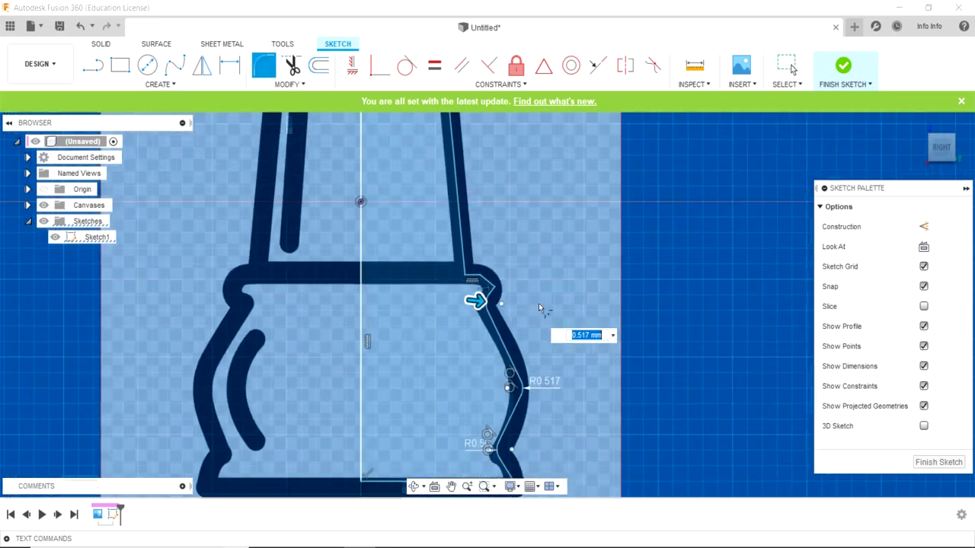
pyautogui.scroll(1, 533, 320)
pyautogui.scroll(1, 539, 304)
pyautogui.moveTo(449, 279)
pyautogui.mouseDown()
pyautogui.moveTo(458, 270)
pyautogui.moveTo(448, 273)
pyautogui.mouseUp()
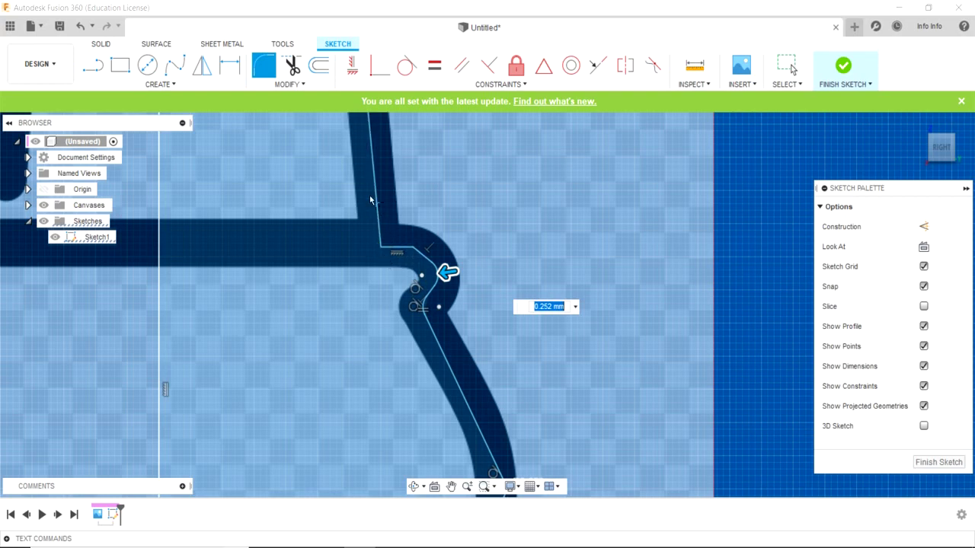
# Step: Round the corner of the profile's small bump with a fillet
pyautogui.moveTo(498, 215)
pyautogui.mouseDown(button='middle')
pyautogui.moveTo(511, 202)
pyautogui.moveTo(531, 333)
pyautogui.moveTo(552, 374)
pyautogui.mouseUp(button='middle')
pyautogui.moveTo(551, 231)
pyautogui.mouseDown(button='middle')
pyautogui.moveTo(566, 302)
pyautogui.moveTo(519, 320)
pyautogui.mouseUp(button='middle')
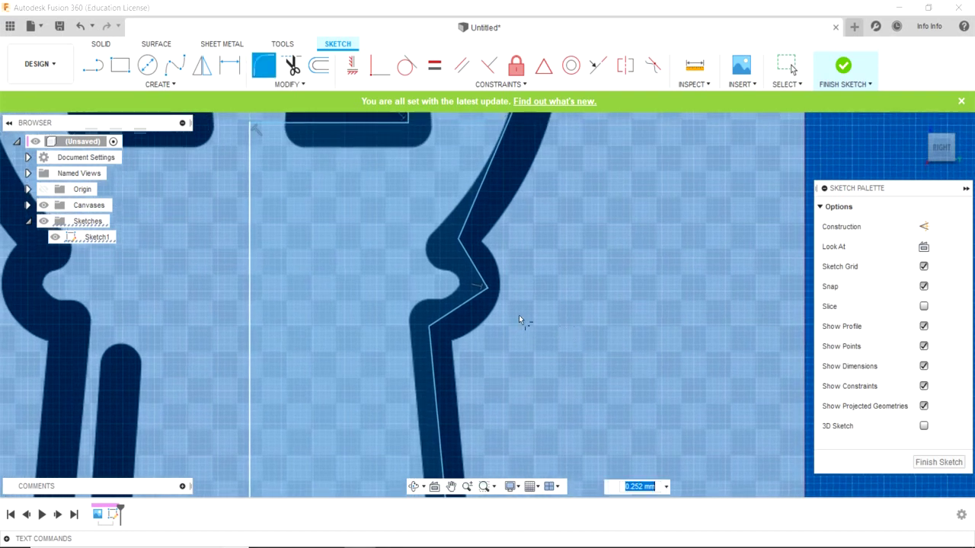
pyautogui.click(488, 285)
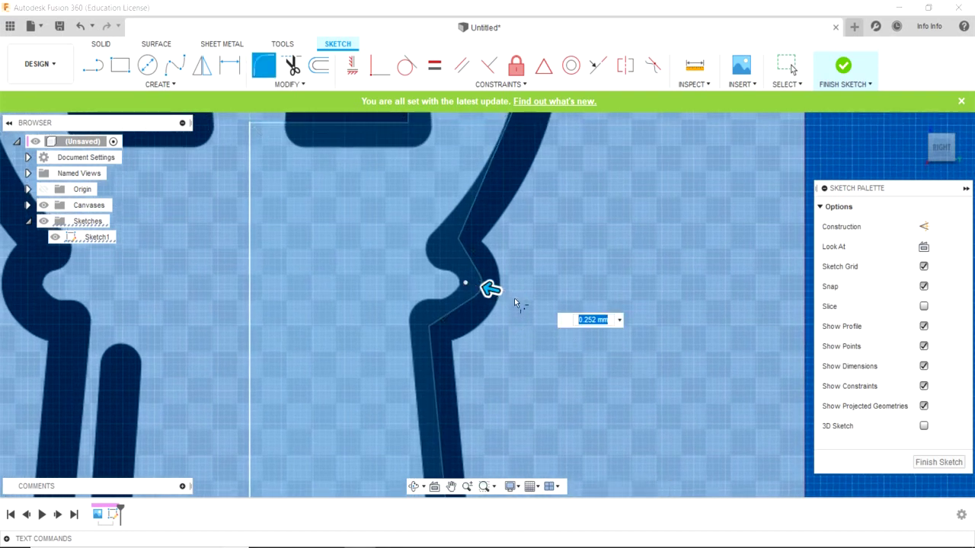
pyautogui.moveTo(491, 289); pyautogui.dragTo(480, 290)
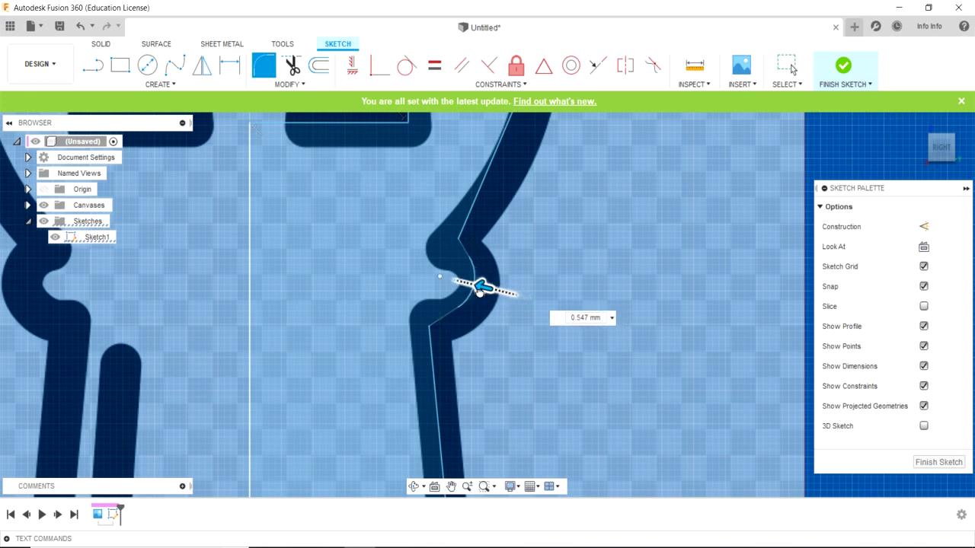
# Step: Fillet the inner corners of the rook's top notch
pyautogui.moveTo(579, 235); pyautogui.dragTo(548, 354, button='middle')
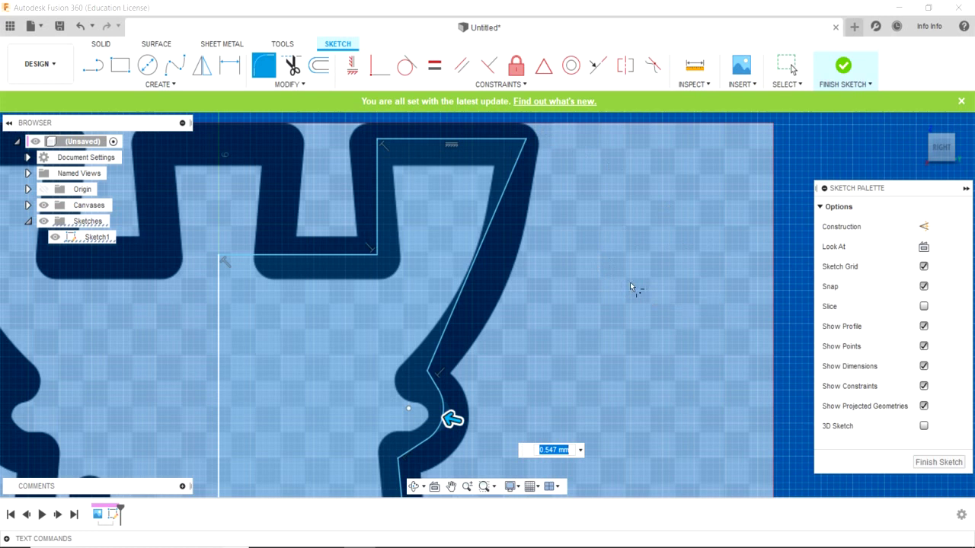
pyautogui.click(379, 259)
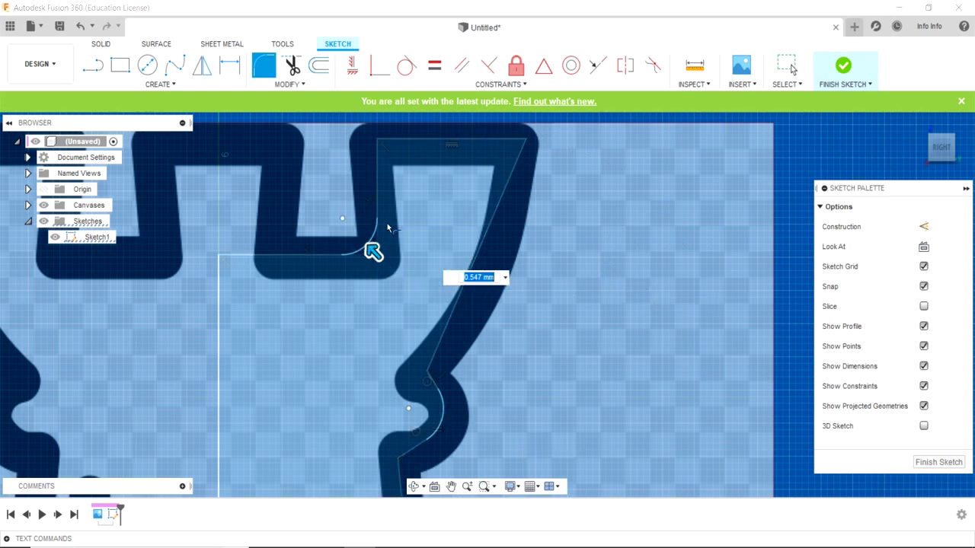
pyautogui.click(312, 240)
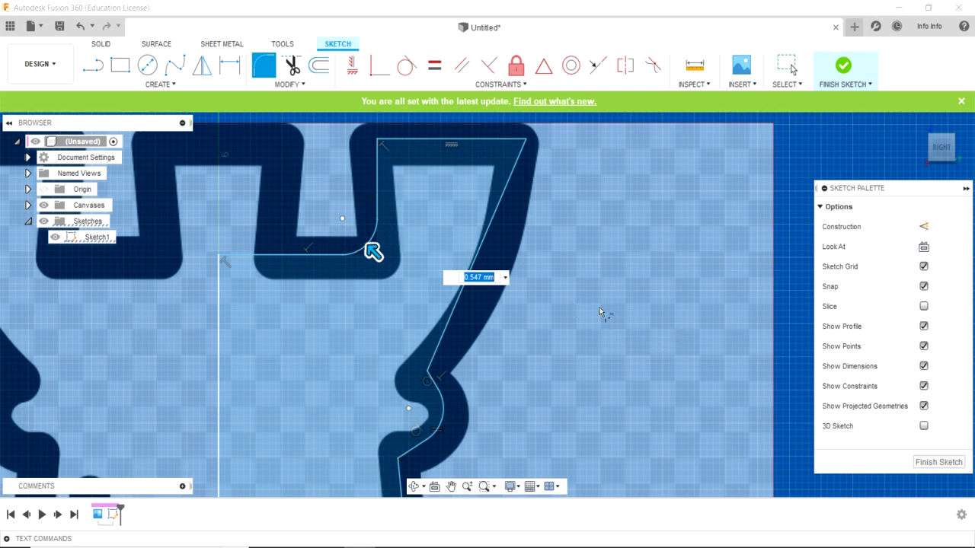
pyautogui.scroll(2, 600, 313)
pyautogui.scroll(-3, 602, 311)
pyautogui.scroll(-2, 601, 312)
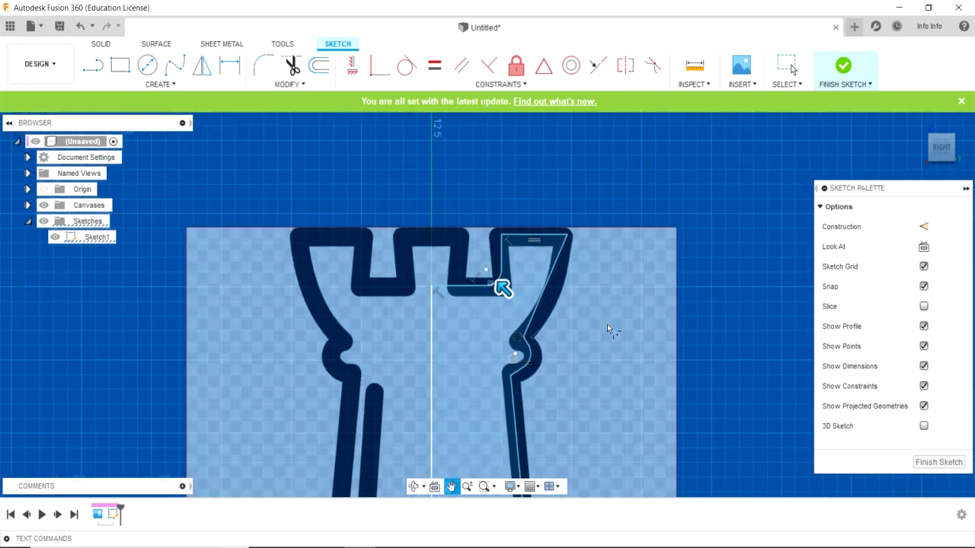
pyautogui.scroll(1, 578, 305)
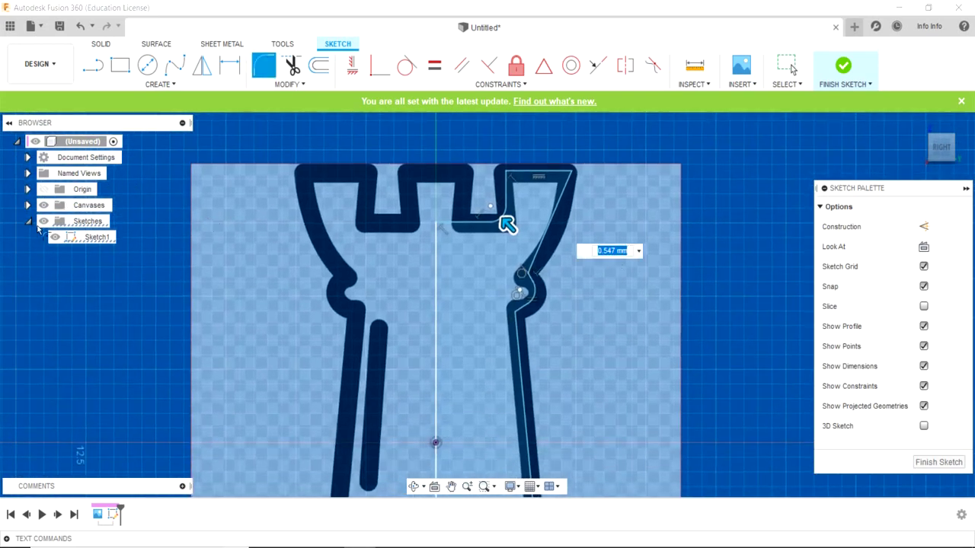
# Step: Hide the reference image and finish the profile sketch
pyautogui.click(44, 205)
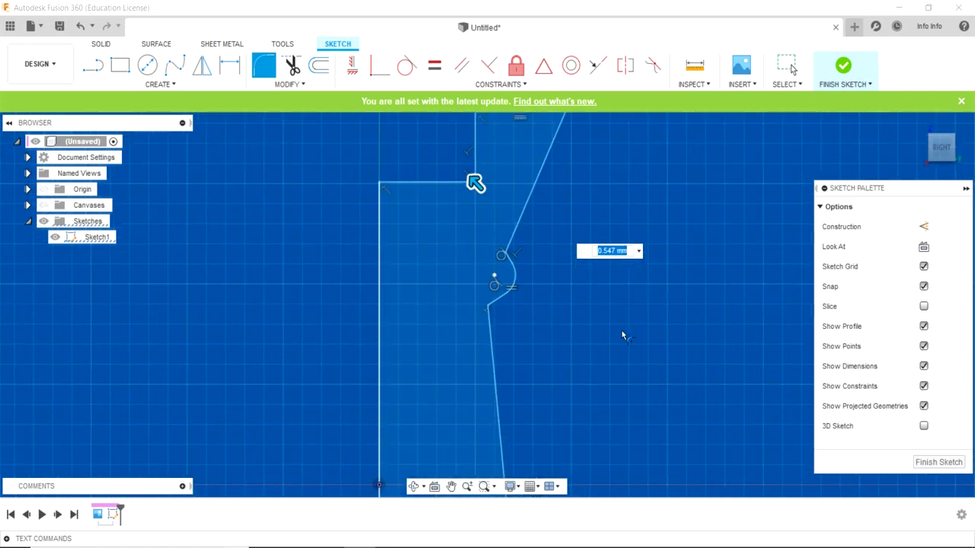
pyautogui.scroll(-1, 632, 327)
pyautogui.scroll(-2, 641, 333)
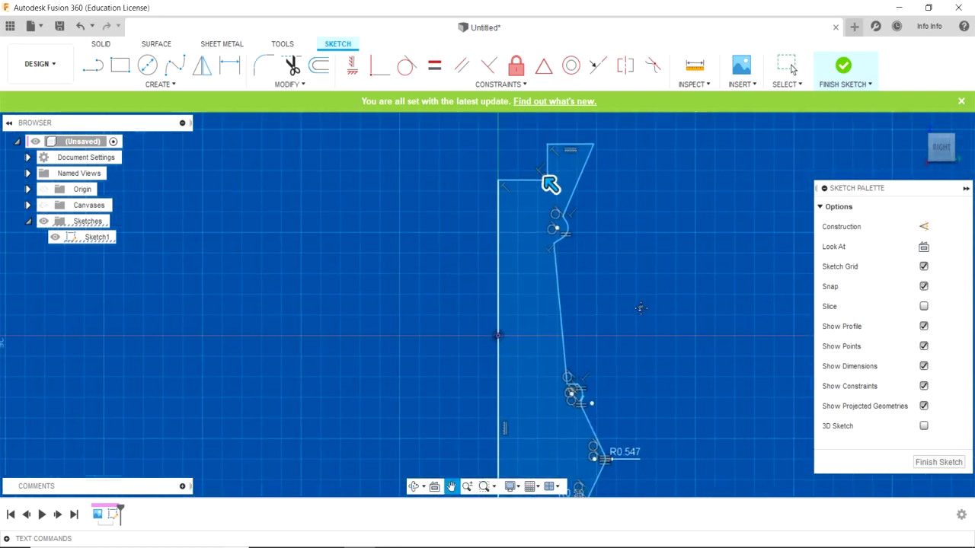
pyautogui.scroll(-1, 642, 316)
pyautogui.scroll(-1, 641, 313)
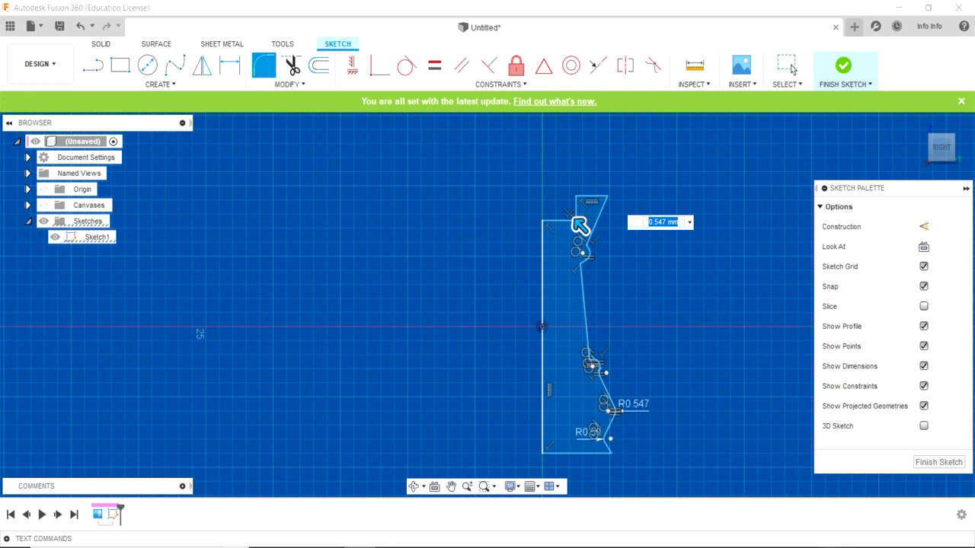
pyautogui.click(946, 468)
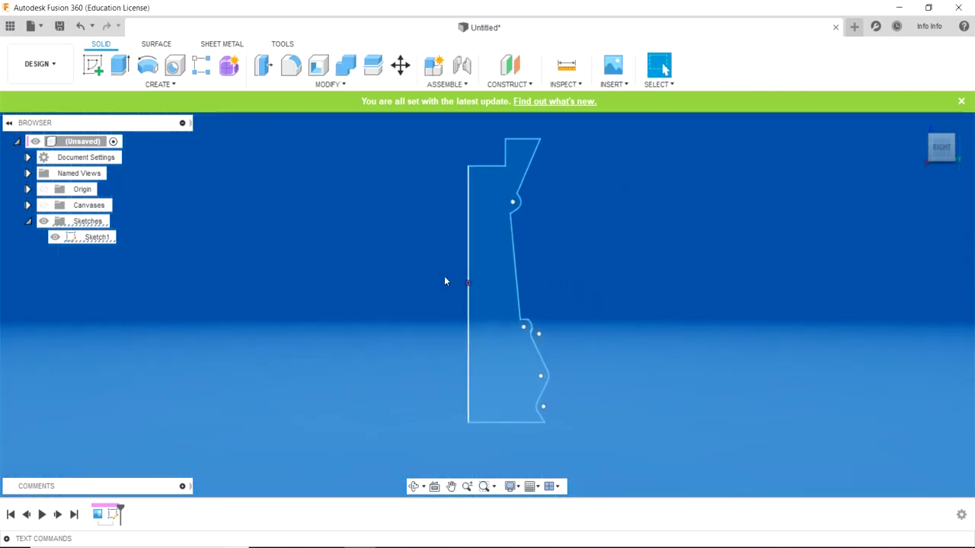
# Step: Zoom into the top fillet where an arc overlaps a profile line, then edit Sketch1 again
pyautogui.scroll(5, 528, 368)
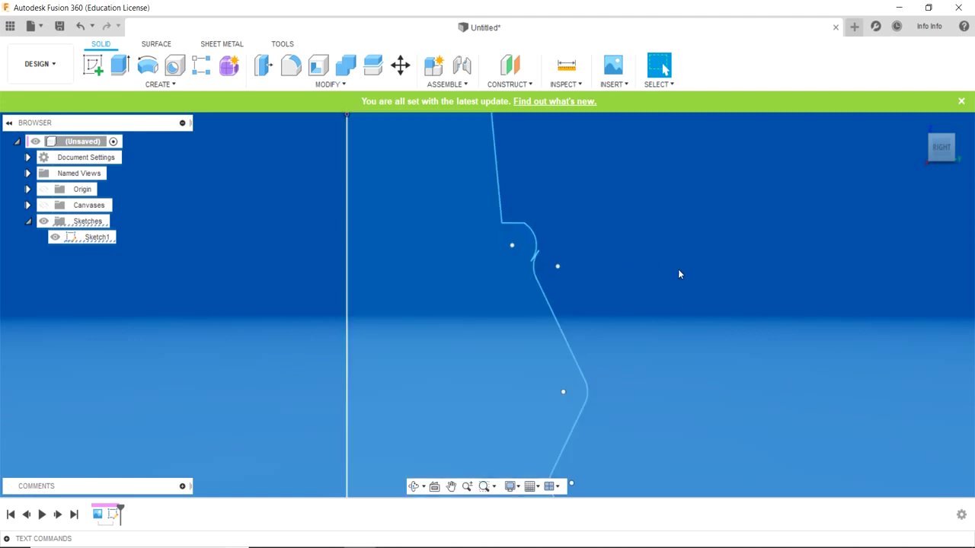
pyautogui.scroll(-1, 676, 286)
pyautogui.scroll(2, 675, 287)
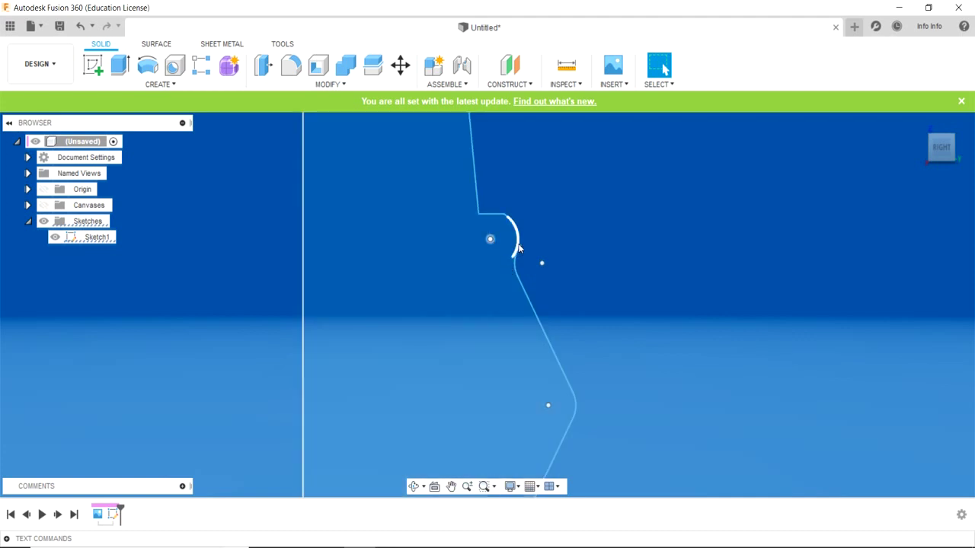
pyautogui.scroll(2, 545, 242)
pyautogui.scroll(3, 545, 244)
pyautogui.scroll(4, 545, 245)
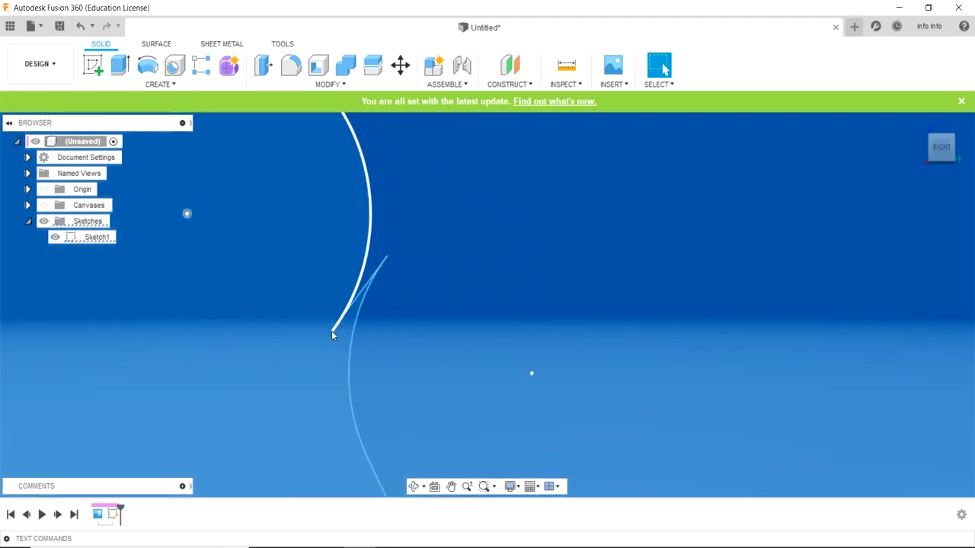
pyautogui.doubleClick(86, 238)
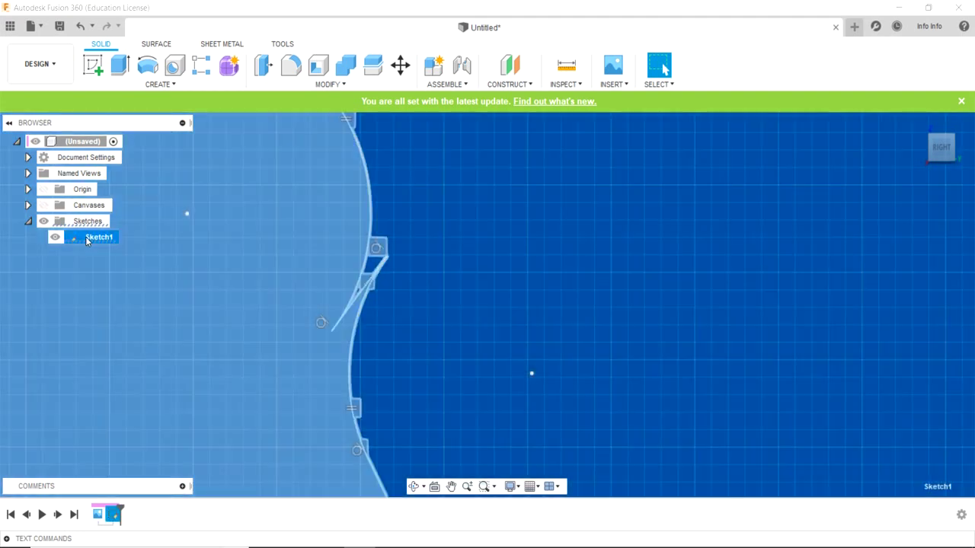
# Step: Drag the stray line end onto the spline so the rook profile closes cleanly
pyautogui.click(87, 241)
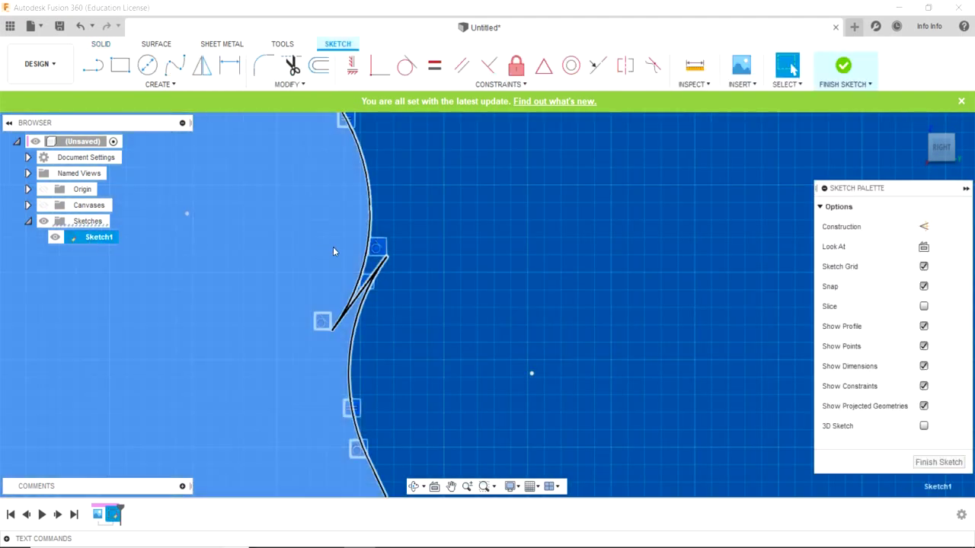
pyautogui.moveTo(387, 262); pyautogui.dragTo(328, 344)
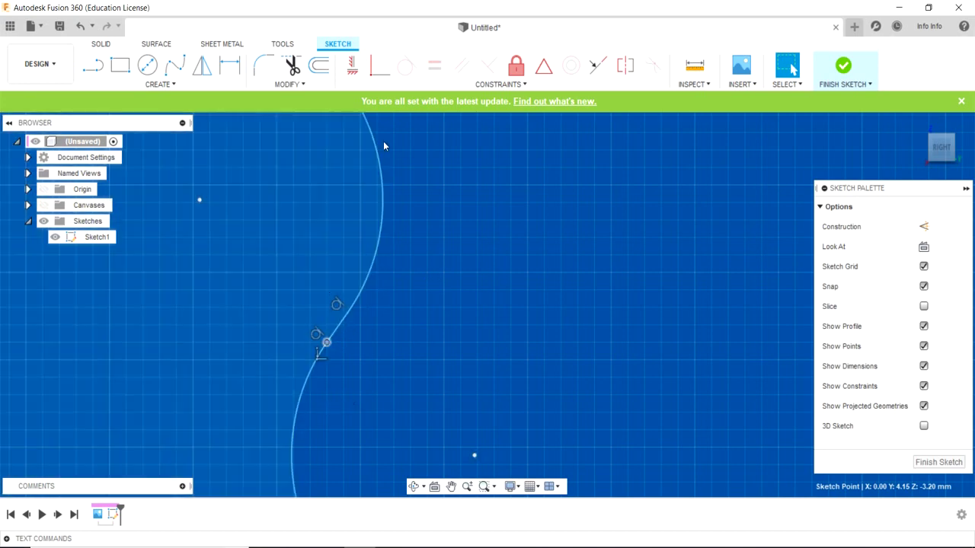
pyautogui.scroll(1, 374, 301)
pyautogui.scroll(-3, 398, 316)
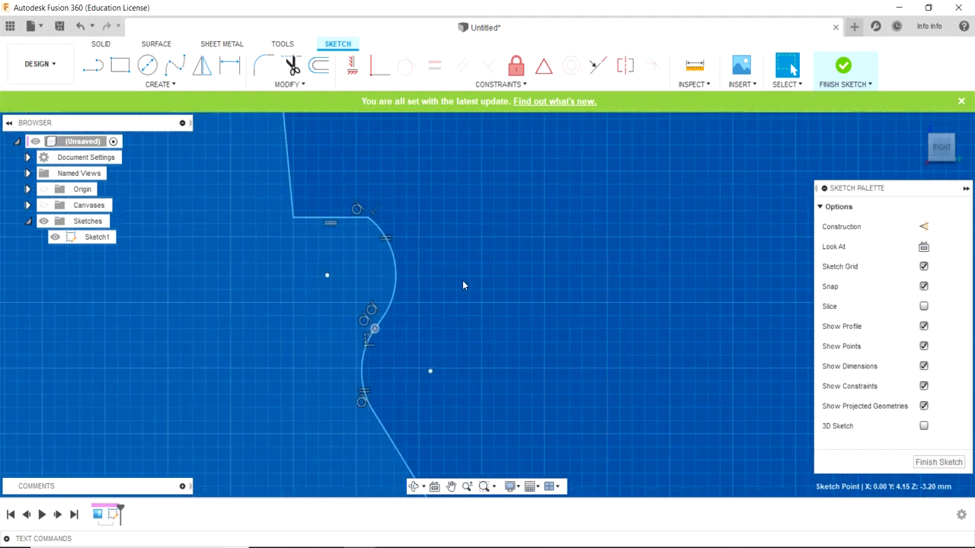
pyautogui.moveTo(397, 317); pyautogui.dragTo(529, 282, button='middle')
# Step: Recentre the full profile with the origin in view and finish Sketch1
pyautogui.scroll(-3, 531, 287)
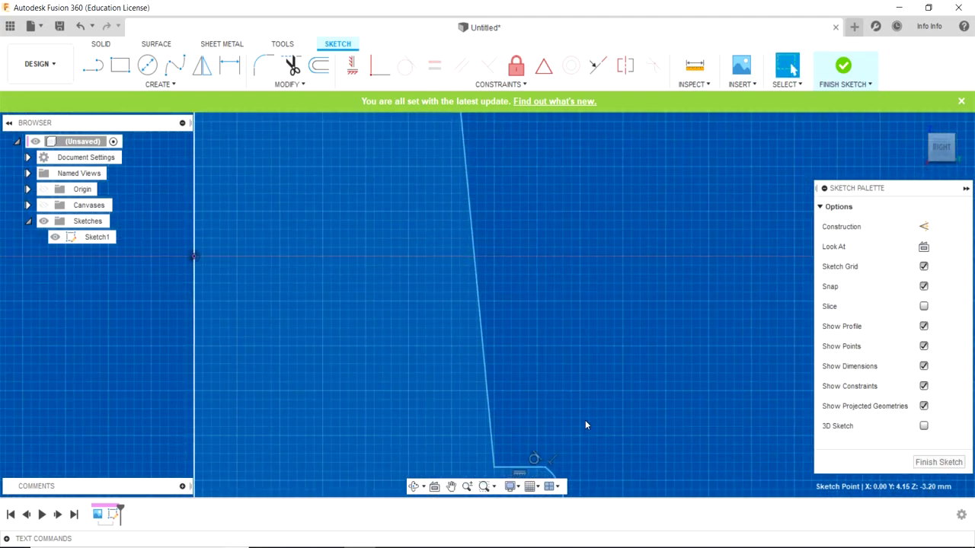
pyautogui.moveTo(585, 420); pyautogui.dragTo(605, 401, button='middle')
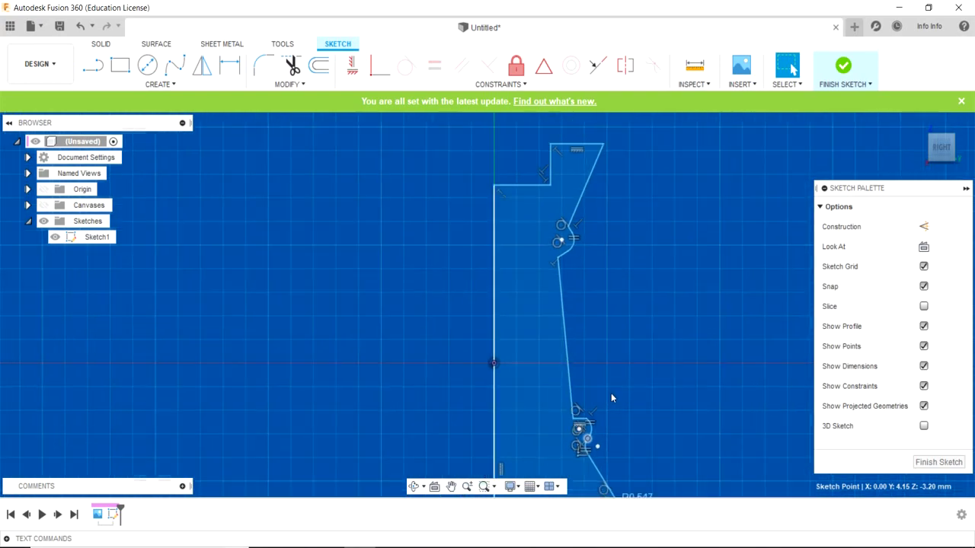
pyautogui.moveTo(662, 422); pyautogui.dragTo(633, 259, button='middle')
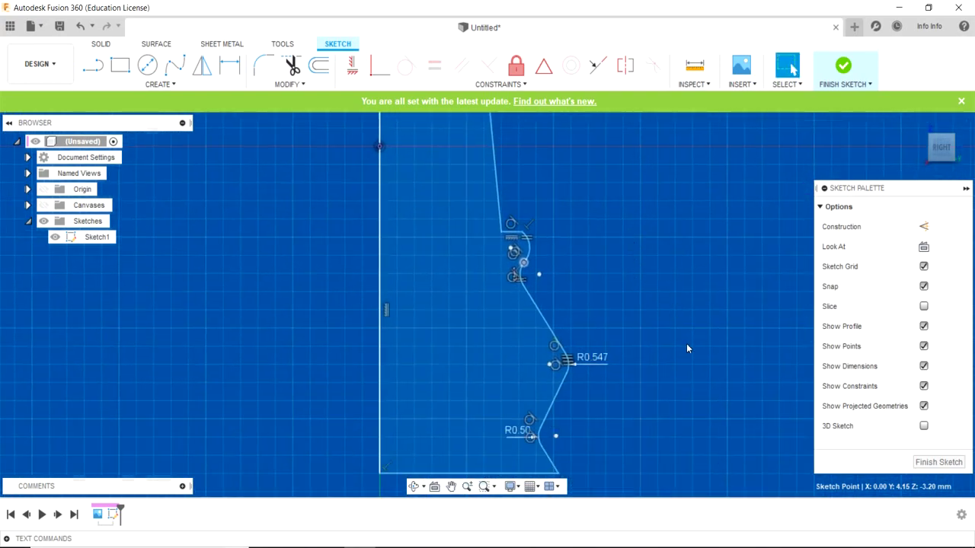
pyautogui.moveTo(686, 344); pyautogui.dragTo(687, 341, button='middle')
pyautogui.scroll(2, 568, 359)
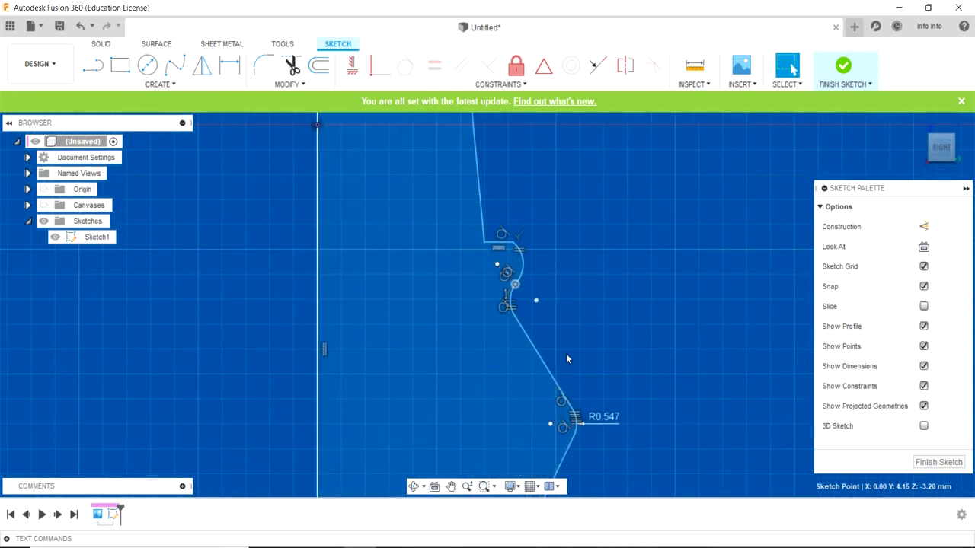
pyautogui.scroll(2, 566, 353)
pyautogui.scroll(2, 569, 349)
pyautogui.scroll(2, 574, 350)
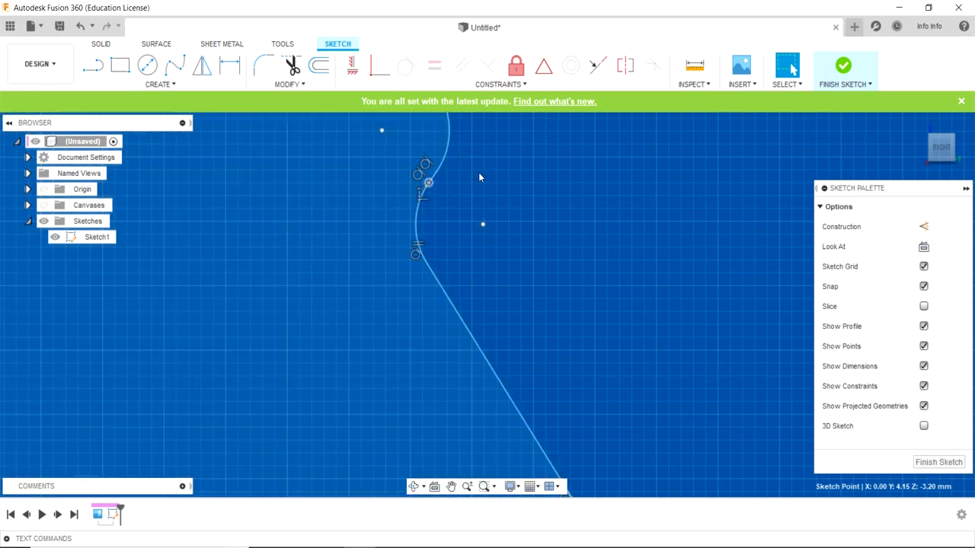
pyautogui.click(938, 462)
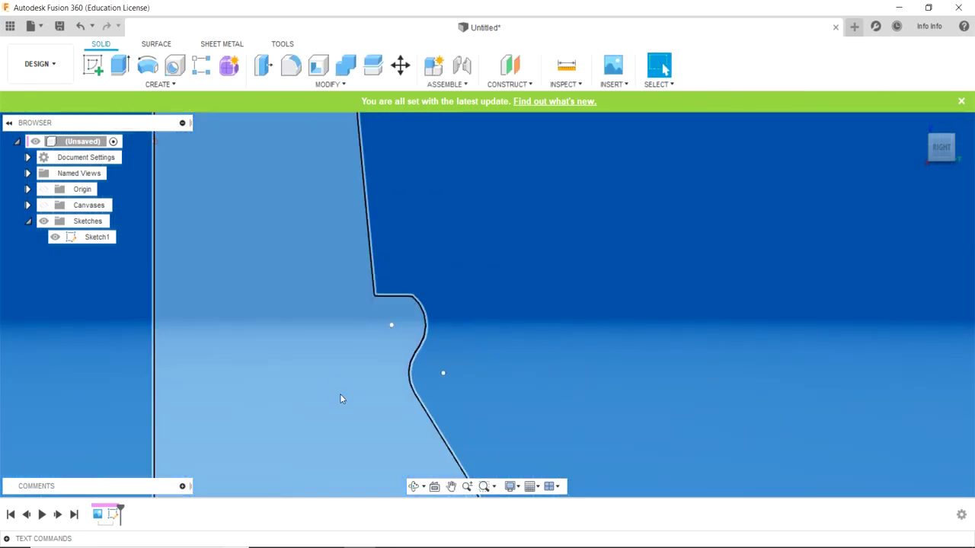
pyautogui.scroll(-5, 344, 395)
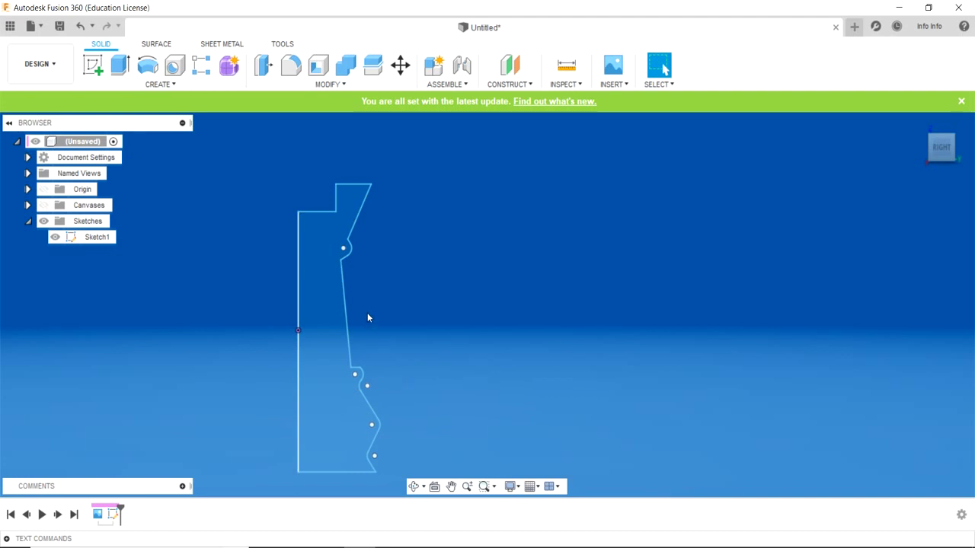
pyautogui.moveTo(367, 317)
pyautogui.mouseDown(button='middle')
pyautogui.moveTo(503, 302)
pyautogui.moveTo(496, 279)
pyautogui.mouseUp(button='middle')
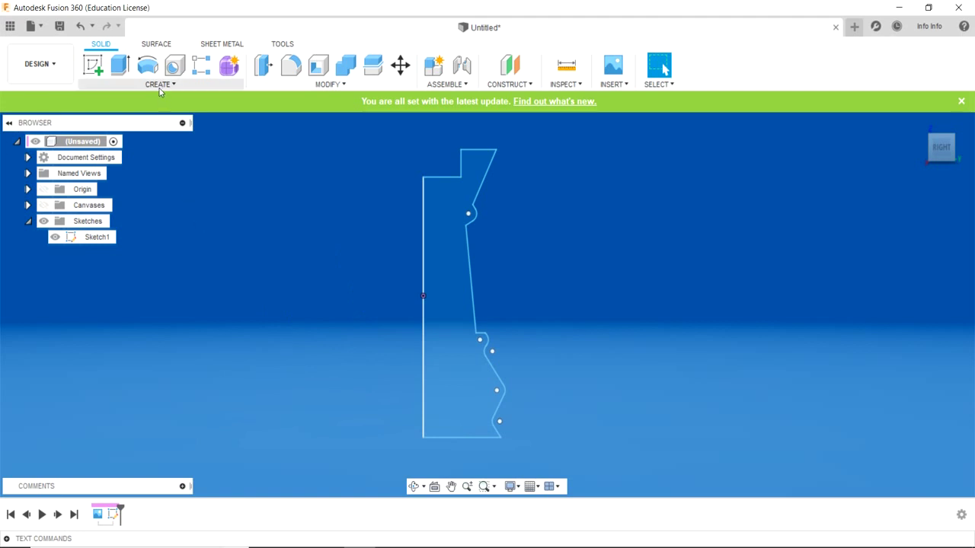
pyautogui.moveTo(148, 65)
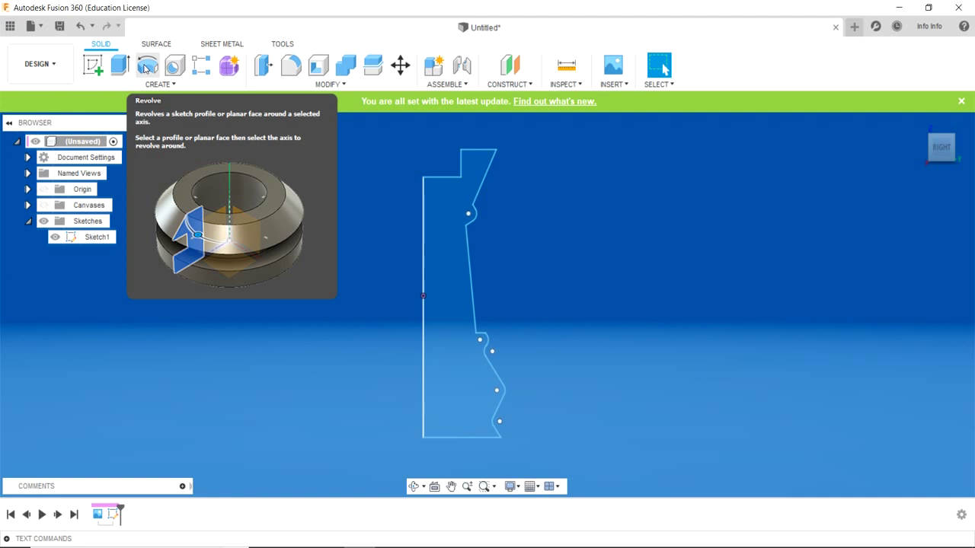
# Step: Revolve the profile 360° around its vertical left sketch line as the axis
pyautogui.click(145, 70)
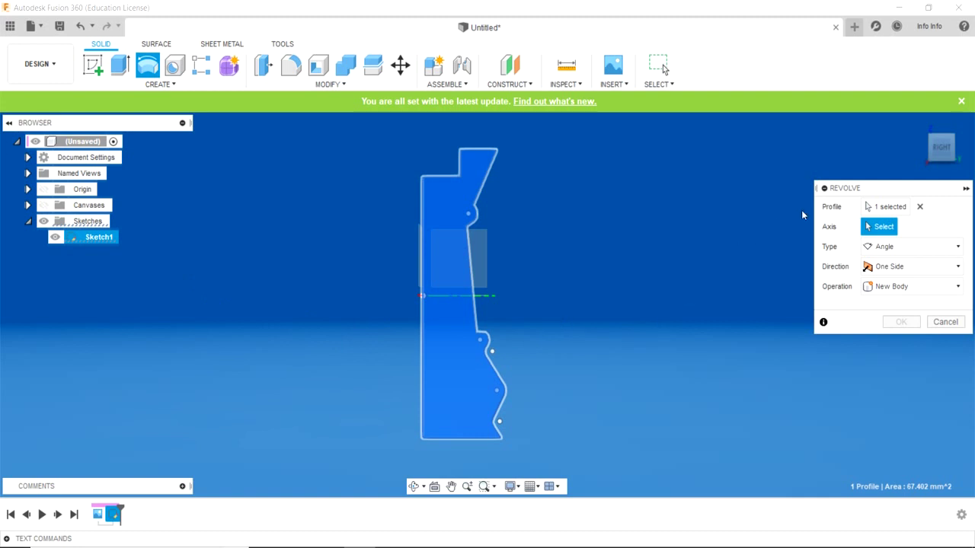
pyautogui.click(903, 210)
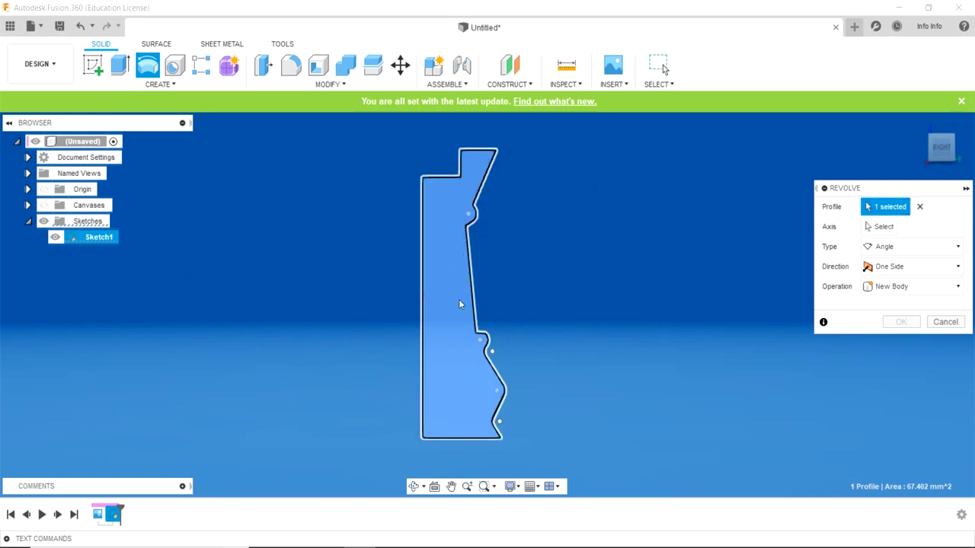
pyautogui.click(456, 384)
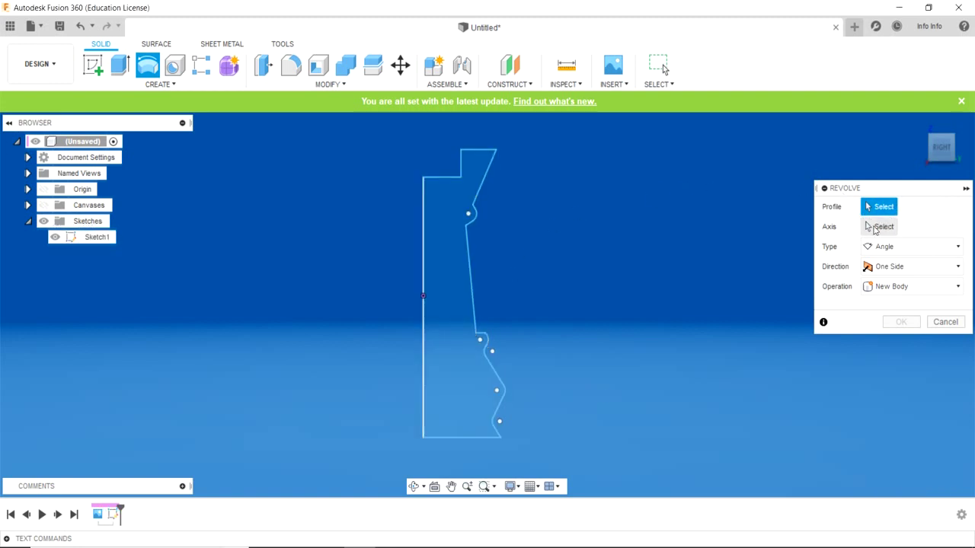
pyautogui.click(879, 227)
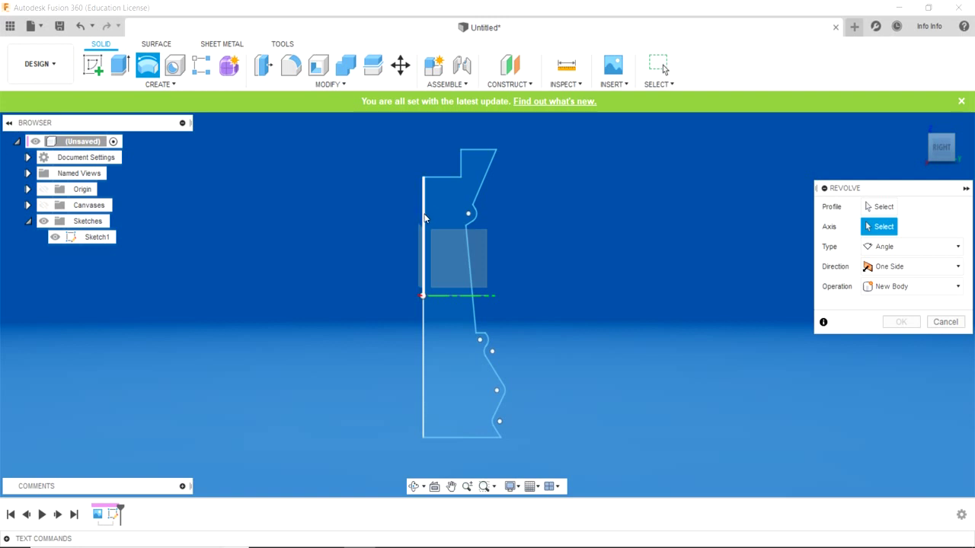
pyautogui.click(424, 228)
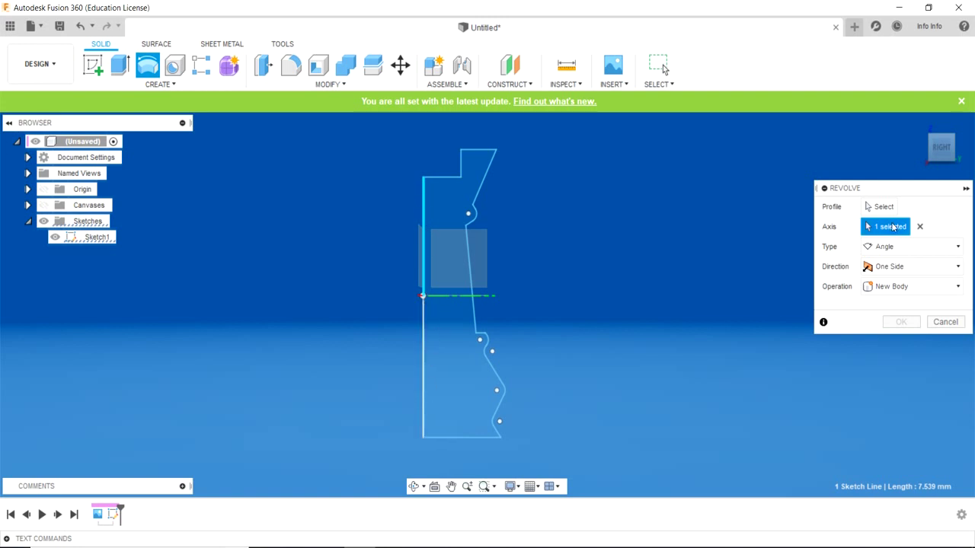
pyautogui.click(879, 206)
pyautogui.click(454, 233)
pyautogui.click(454, 238)
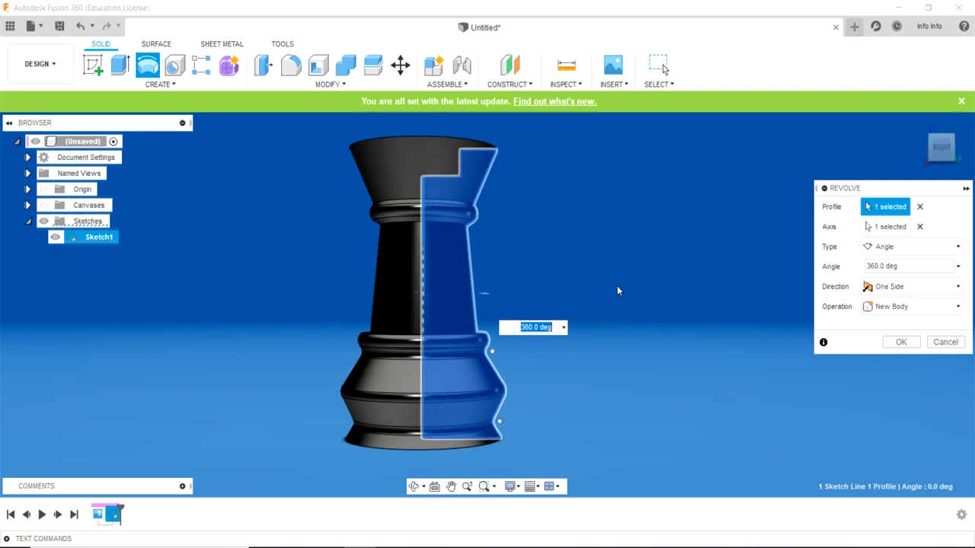
pyautogui.click(616, 297)
# Step: Set the revolve type to Full, keep New Body, and confirm the rook solid
pyautogui.click(413, 487)
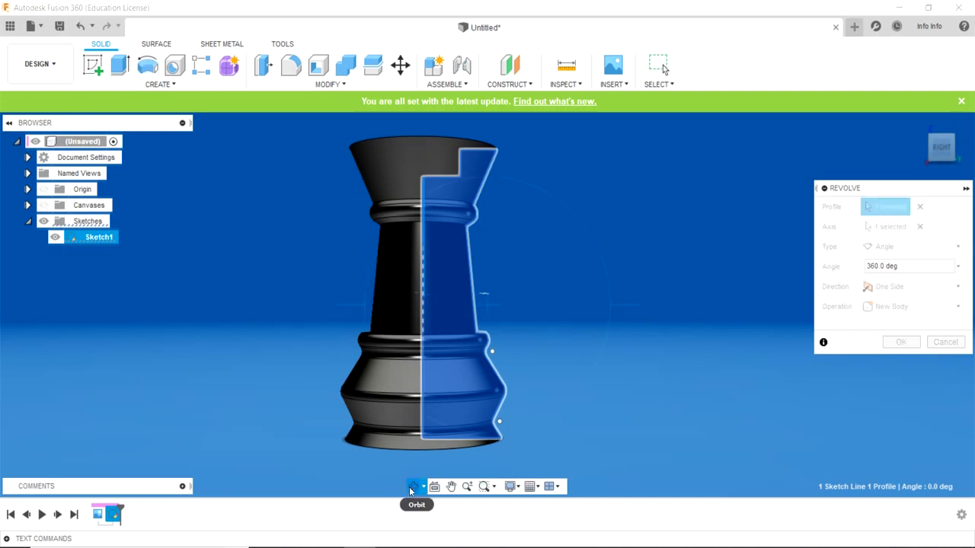
pyautogui.moveTo(637, 298)
pyautogui.mouseDown()
pyautogui.moveTo(453, 355)
pyautogui.moveTo(614, 374)
pyautogui.moveTo(619, 433)
pyautogui.moveTo(629, 279)
pyautogui.moveTo(614, 340)
pyautogui.moveTo(457, 330)
pyautogui.moveTo(441, 354)
pyautogui.moveTo(644, 407)
pyautogui.moveTo(692, 360)
pyautogui.moveTo(678, 330)
pyautogui.moveTo(729, 370)
pyautogui.moveTo(676, 416)
pyautogui.moveTo(737, 401)
pyautogui.moveTo(583, 300)
pyautogui.moveTo(561, 312)
pyautogui.mouseUp()
pyautogui.press('Escape')
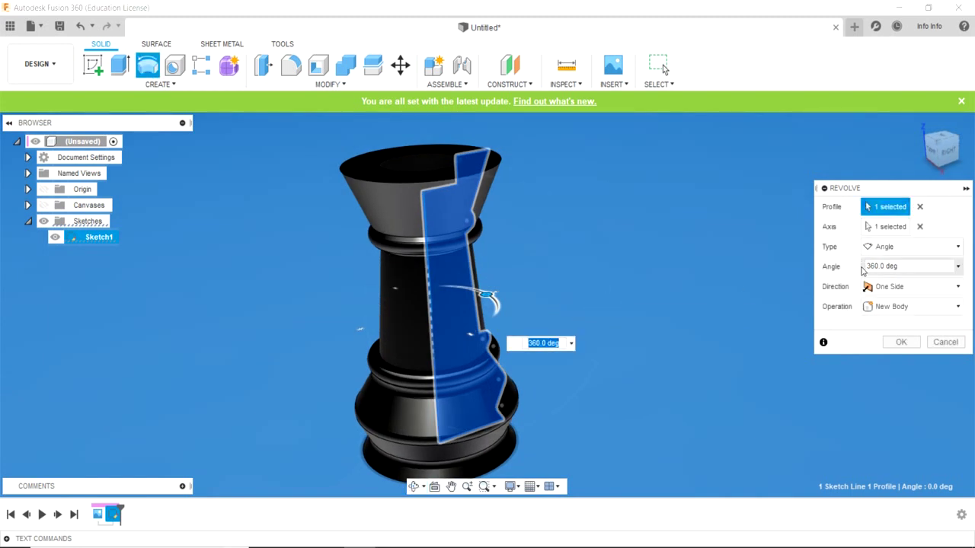
pyautogui.click(956, 247)
pyautogui.click(956, 247)
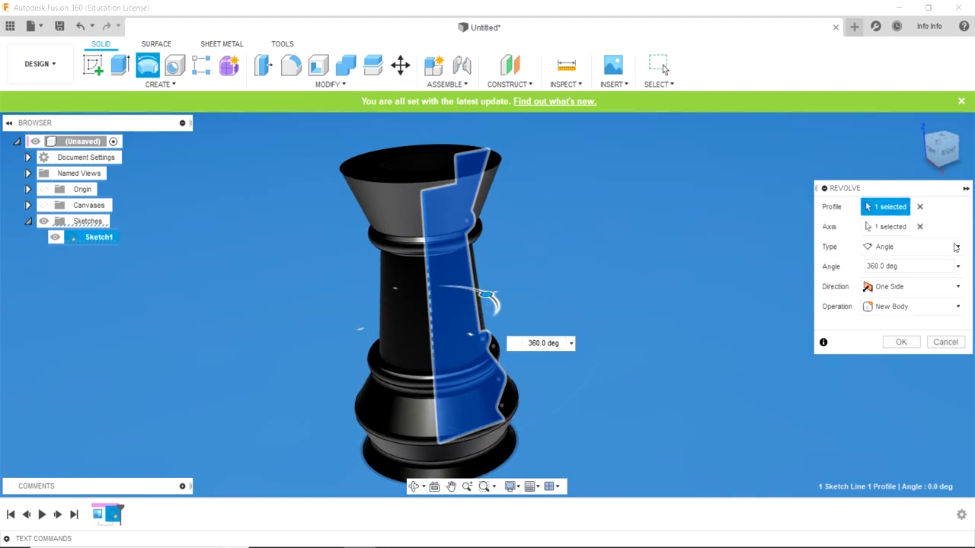
pyautogui.click(956, 247)
pyautogui.click(956, 247)
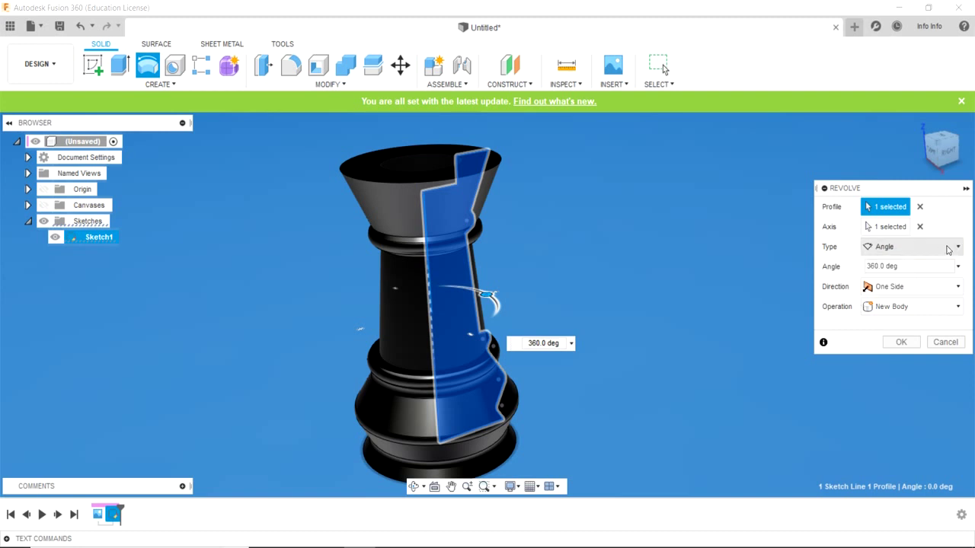
pyautogui.click(956, 247)
pyautogui.click(869, 297)
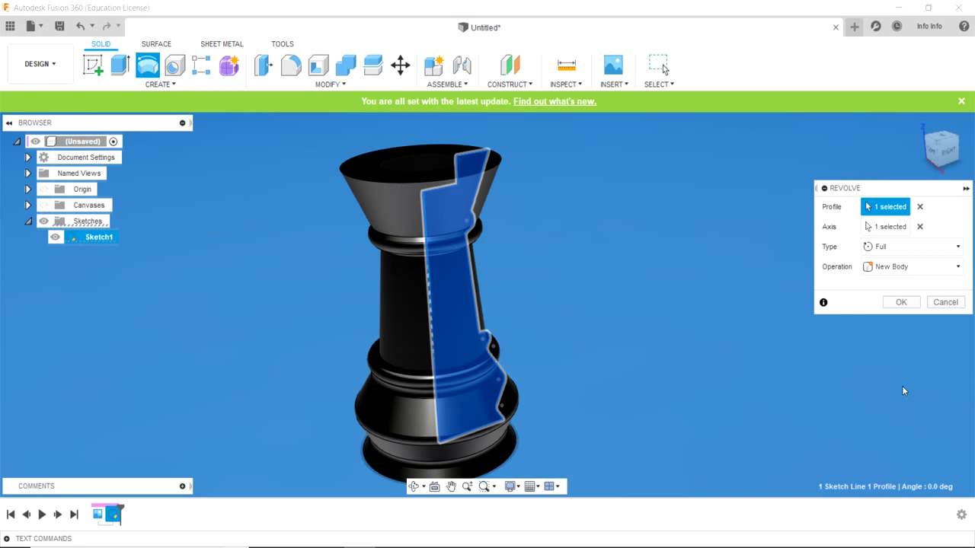
pyautogui.click(961, 267)
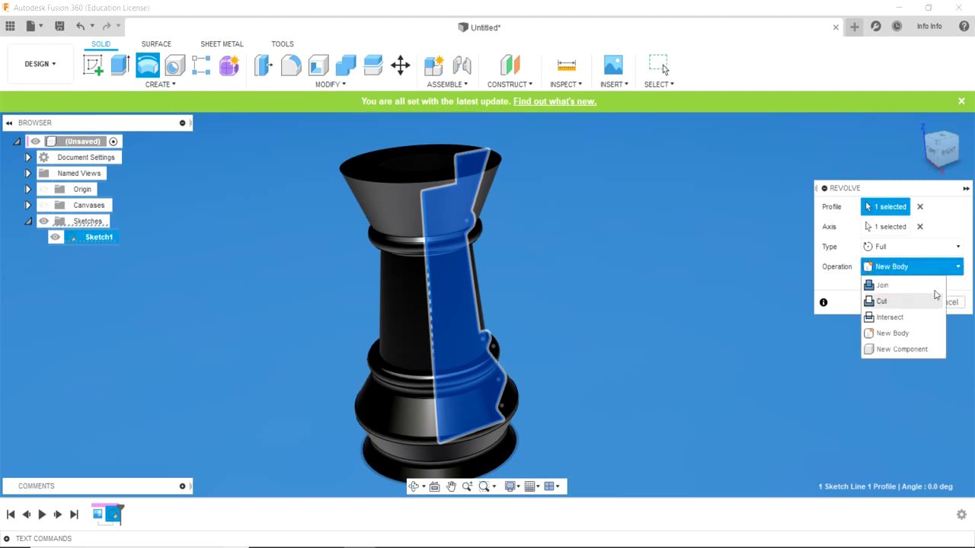
pyautogui.click(885, 333)
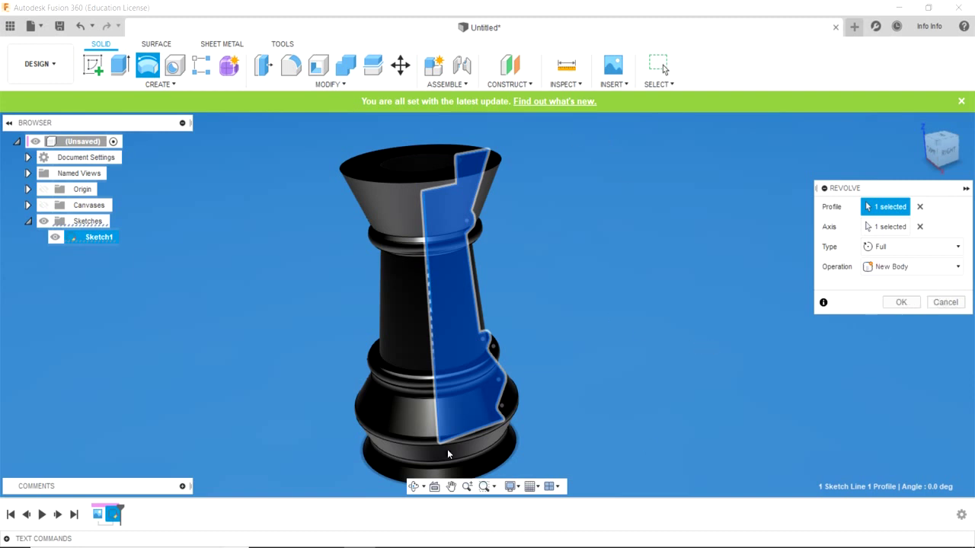
pyautogui.click(897, 305)
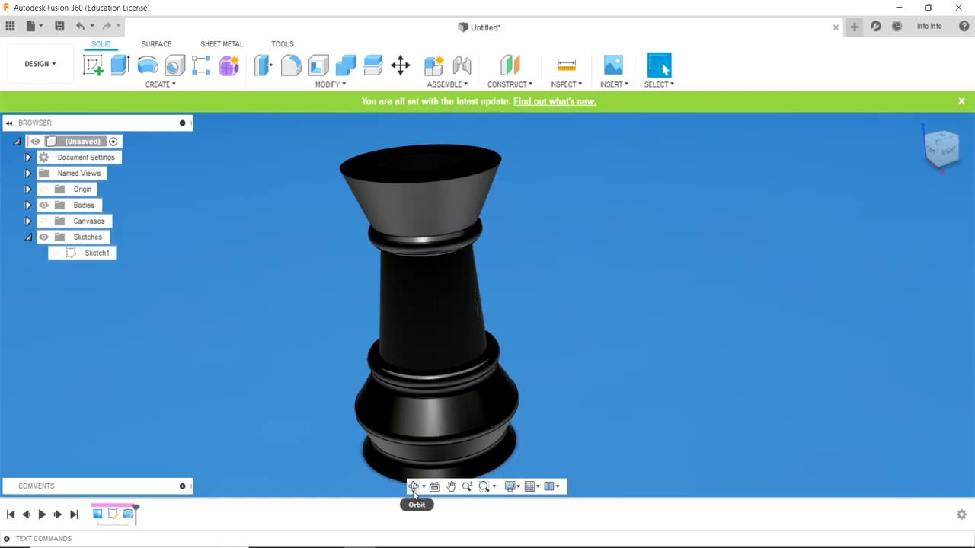
pyautogui.click(948, 154)
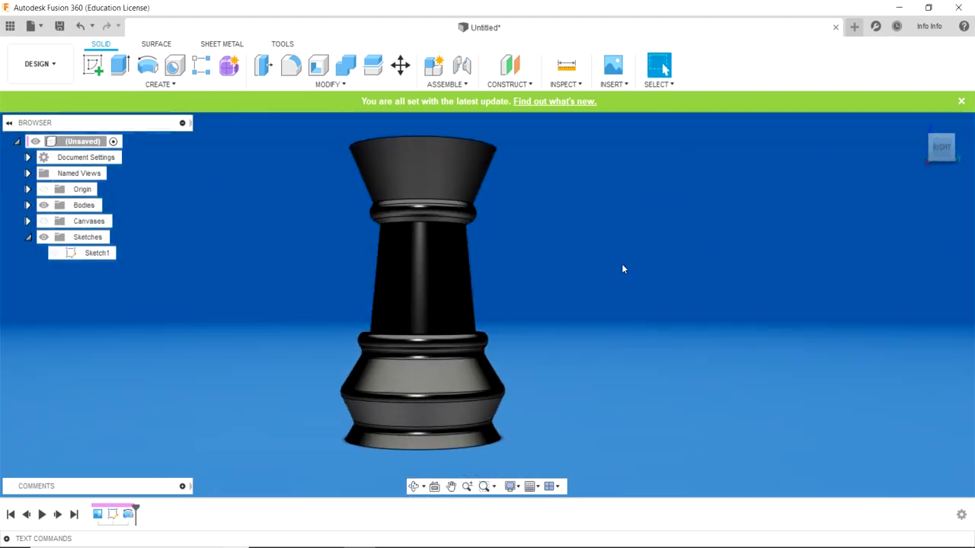
pyautogui.click(413, 486)
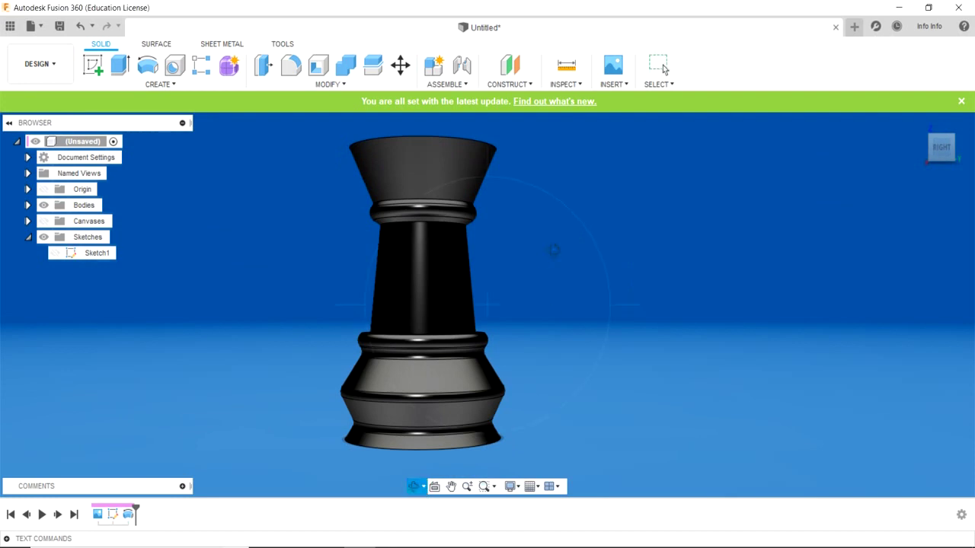
pyautogui.moveTo(419, 457); pyautogui.dragTo(663, 69)
pyautogui.moveTo(377, 356)
pyautogui.mouseDown()
pyautogui.moveTo(575, 315)
pyautogui.moveTo(358, 219)
pyautogui.moveTo(646, 233)
pyautogui.moveTo(554, 170)
pyautogui.moveTo(551, 225)
pyautogui.mouseUp()
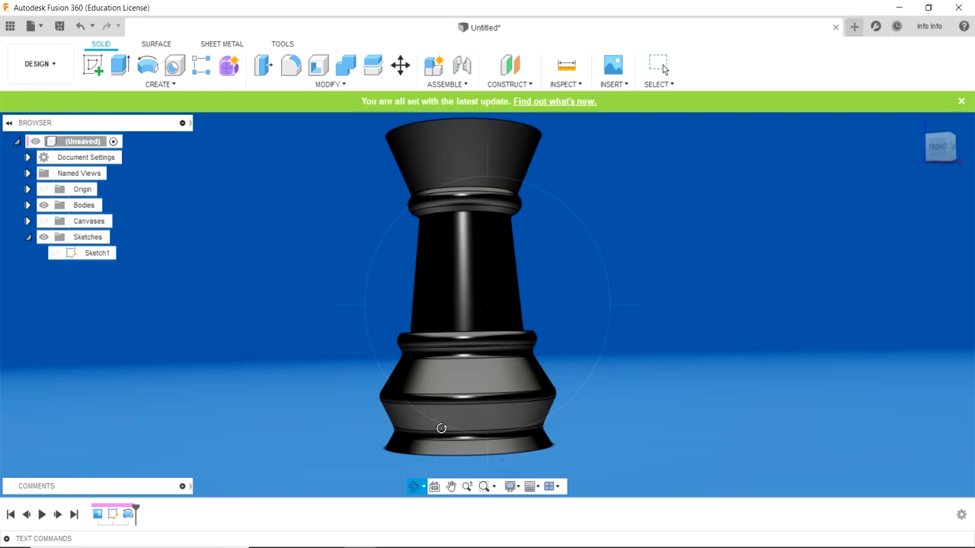
pyautogui.press('Escape')
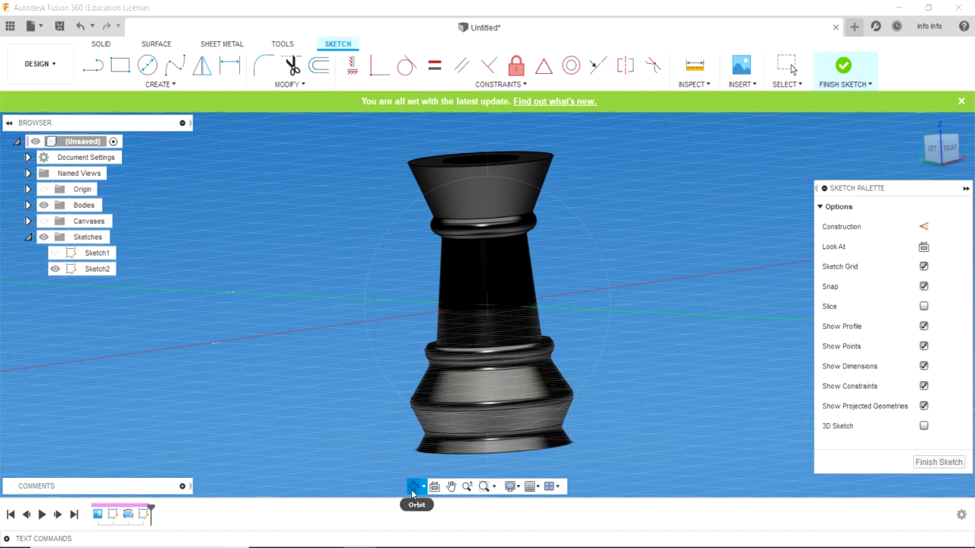
# Step: Reset to home view, dismiss the update banner, finish Sketch2, and start a new sketch
pyautogui.press('F6')
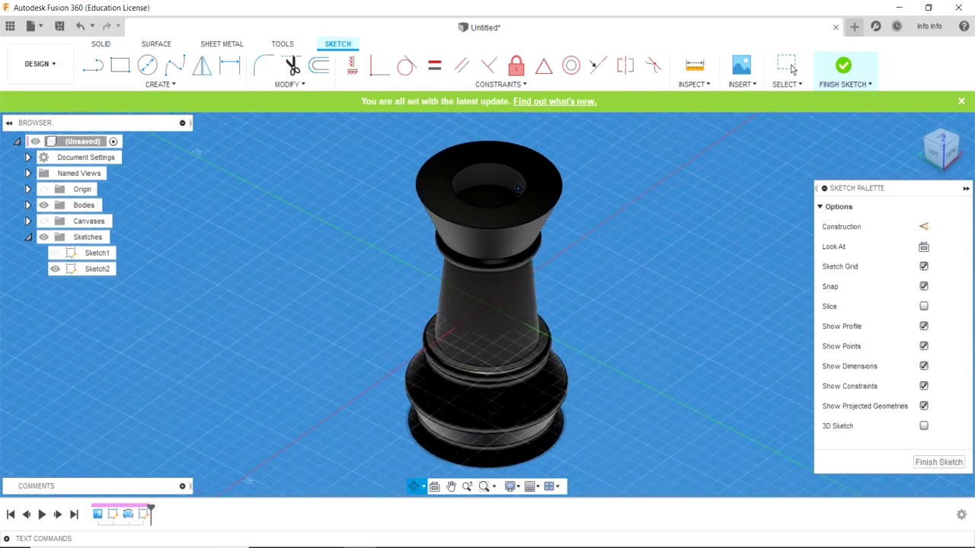
pyautogui.moveTo(660, 195)
pyautogui.mouseDown()
pyautogui.moveTo(652, 252)
pyautogui.moveTo(676, 250)
pyautogui.moveTo(652, 249)
pyautogui.moveTo(667, 260)
pyautogui.mouseUp()
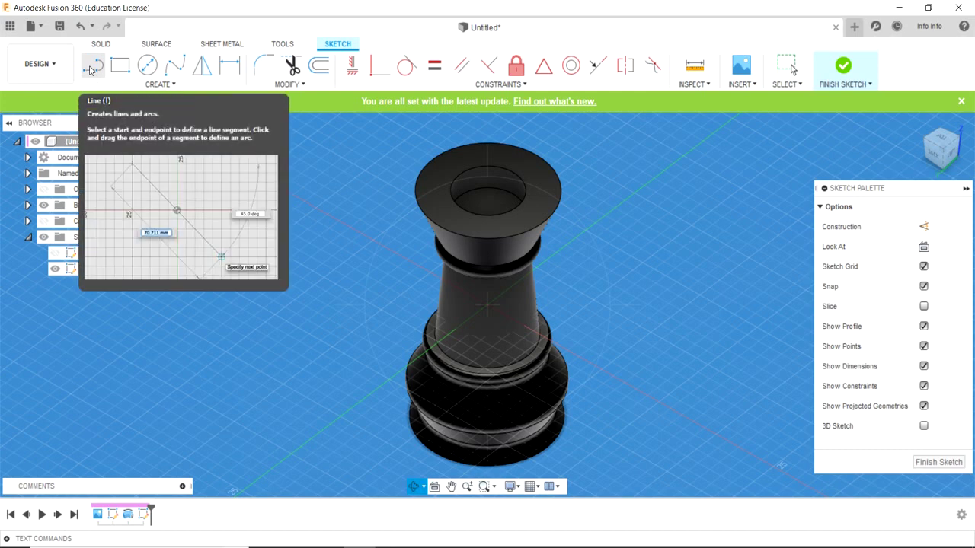
pyautogui.click(91, 70)
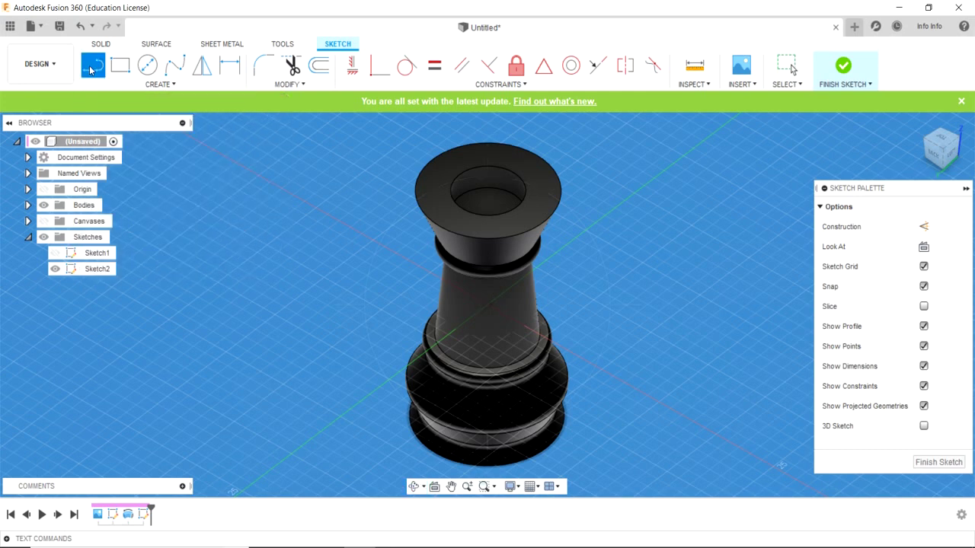
pyautogui.click(960, 102)
pyautogui.click(843, 67)
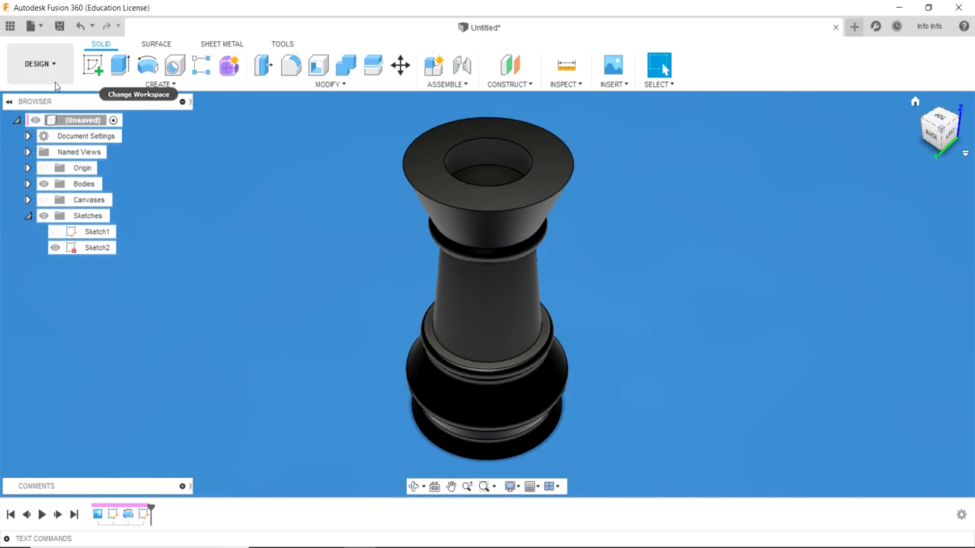
pyautogui.click(94, 67)
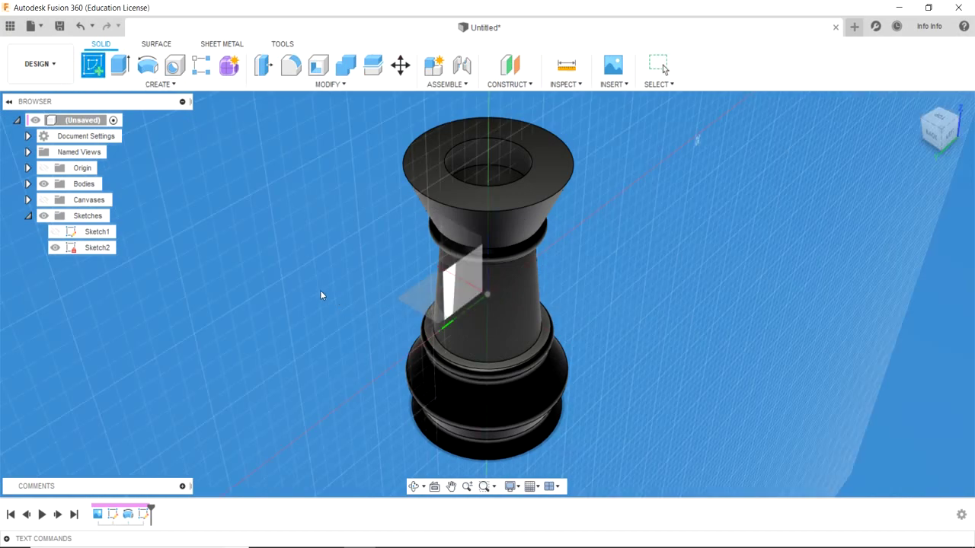
pyautogui.click(560, 159)
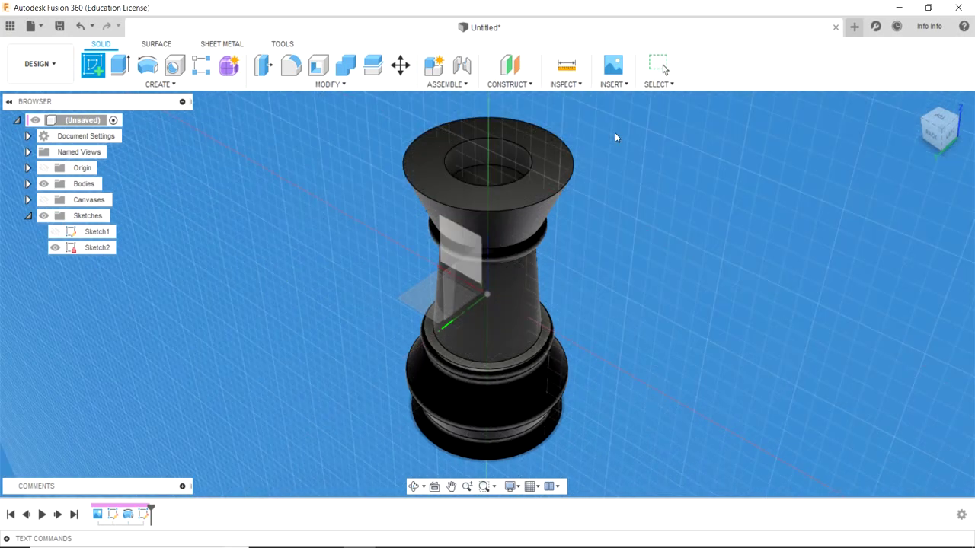
# Step: On the XY plane, draw a 10 mm by 1 mm 2-point rectangle beside the rook
pyautogui.click(415, 298)
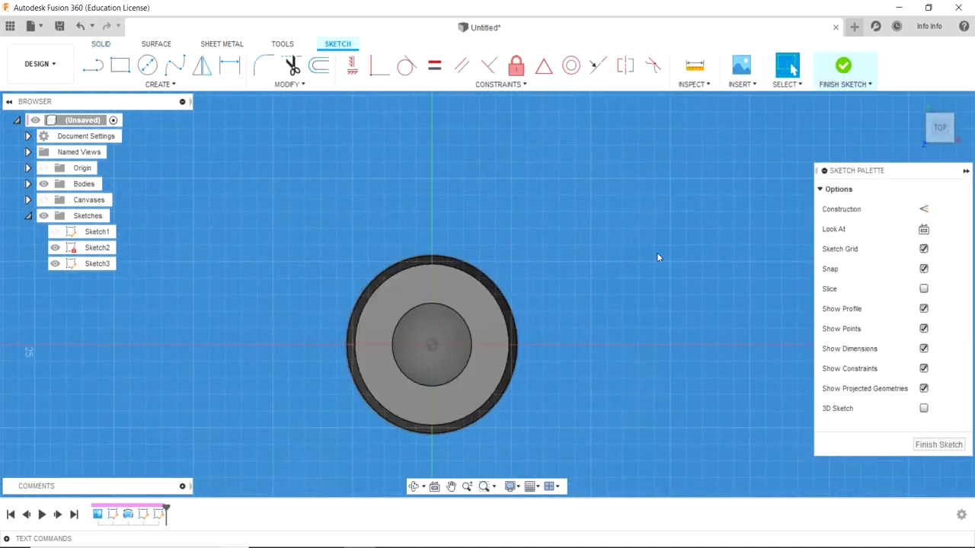
pyautogui.moveTo(656, 252); pyautogui.dragTo(424, 287, button='middle')
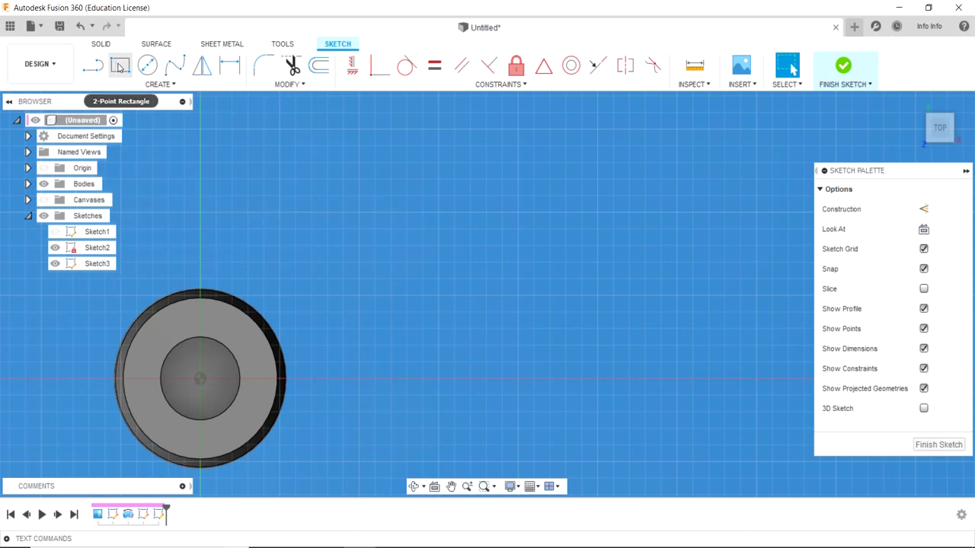
pyautogui.moveTo(119, 65)
pyautogui.click(119, 67)
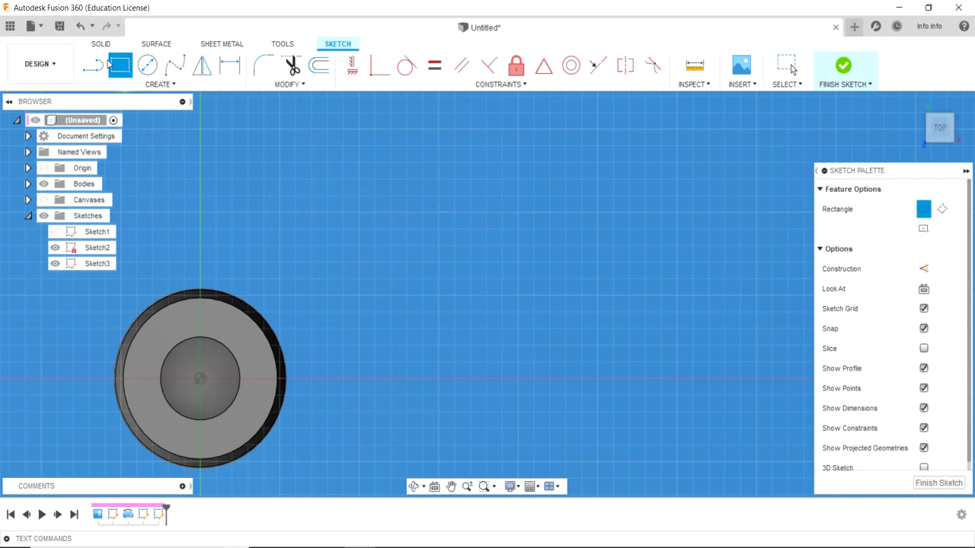
pyautogui.click(438, 211)
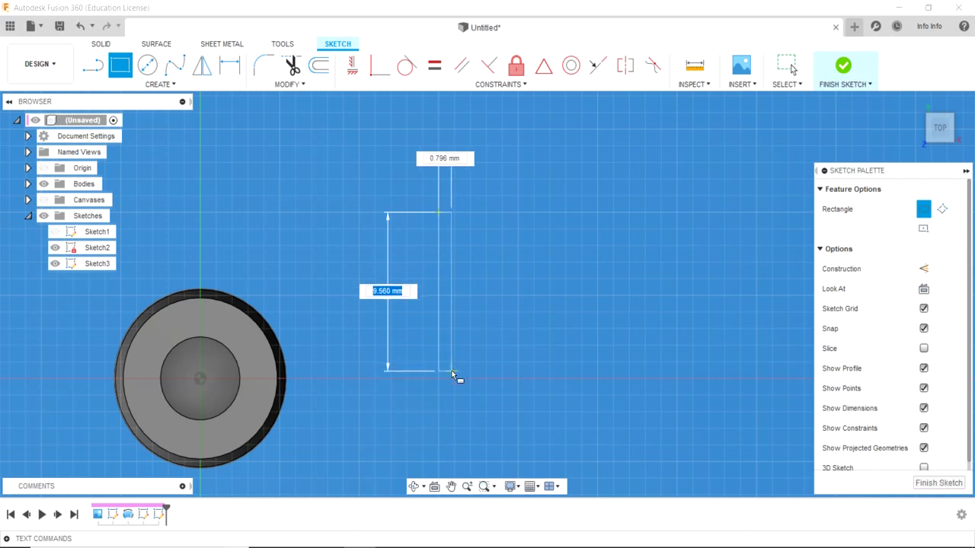
pyautogui.write('1')
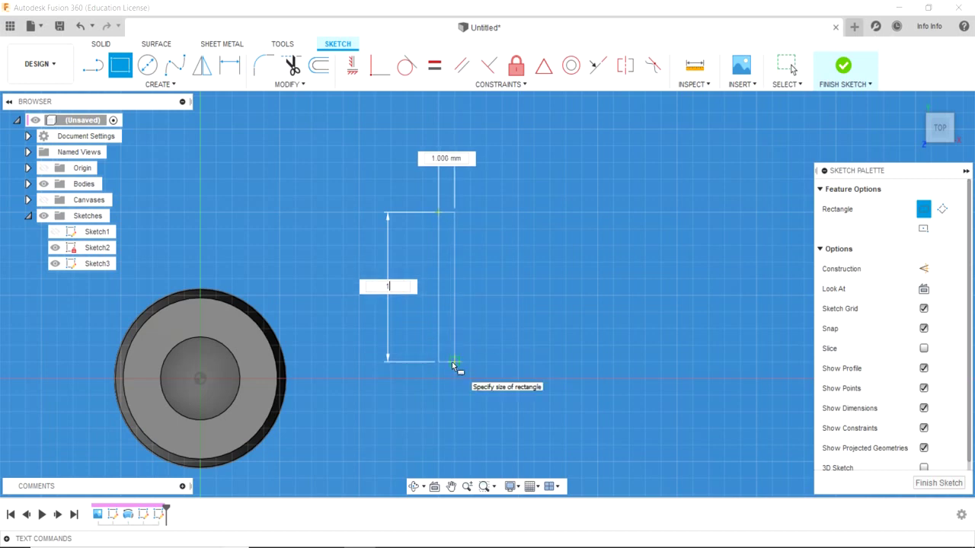
pyautogui.write('0')
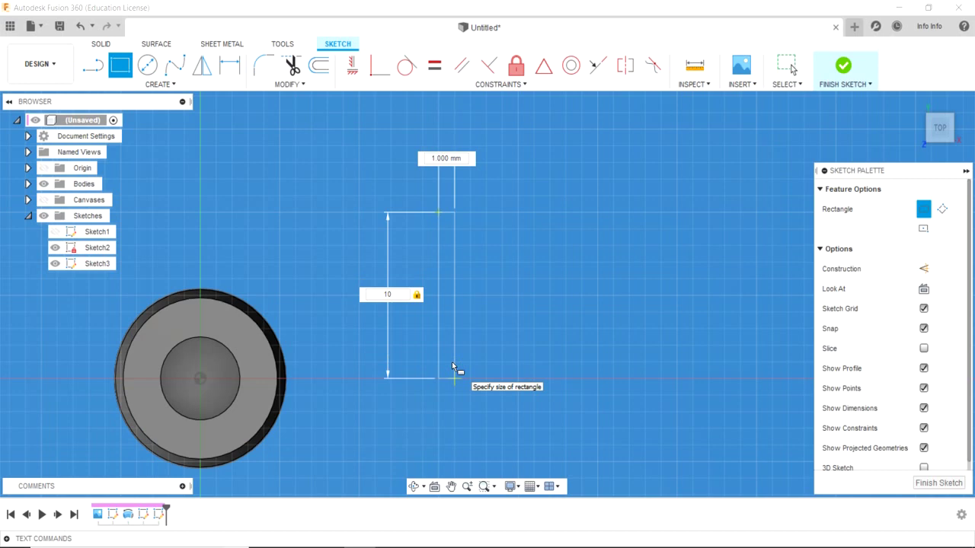
pyautogui.press('Tab')
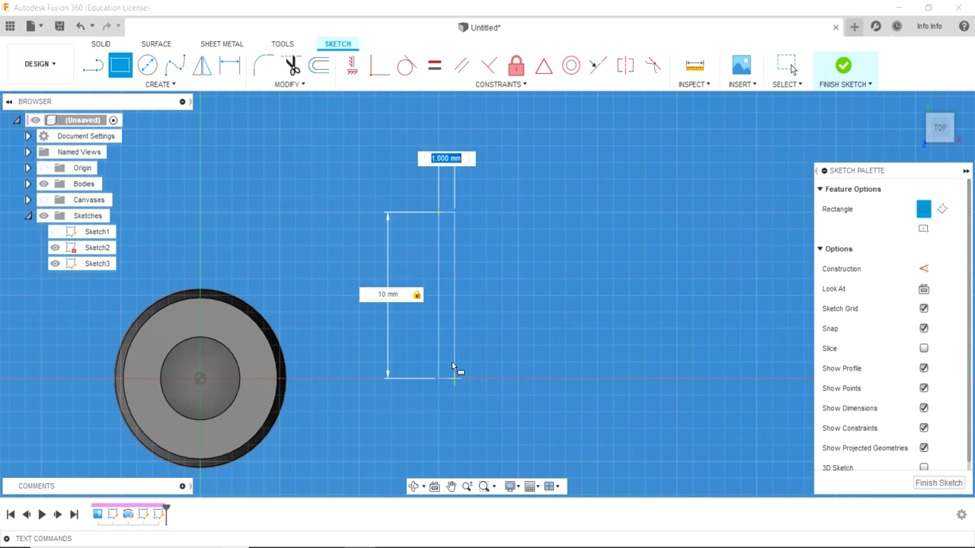
pyautogui.press('Return')
pyautogui.press('Escape')
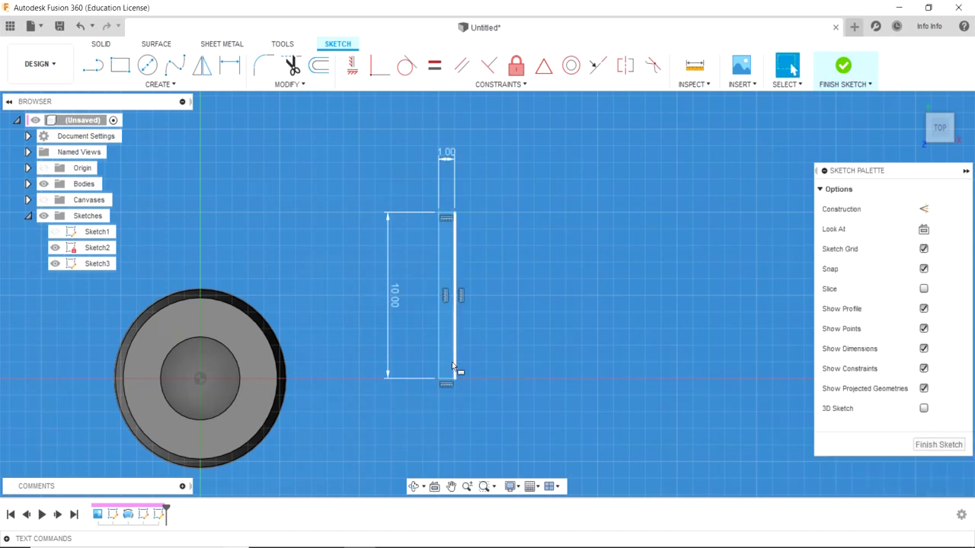
# Step: Finish Sketch3 and select its thin 10 mm² rectangle profile
pyautogui.click(937, 444)
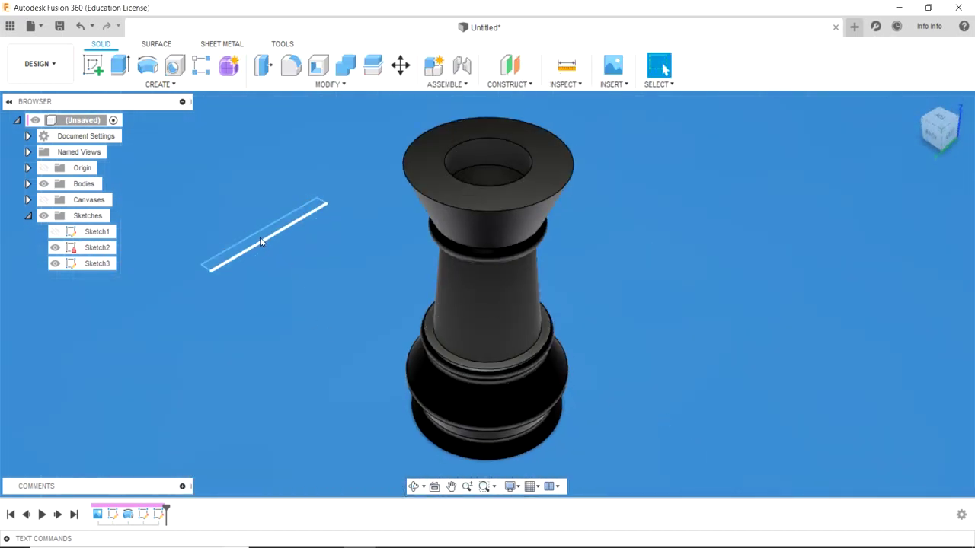
pyautogui.scroll(3, 260, 237)
pyautogui.scroll(3, 260, 242)
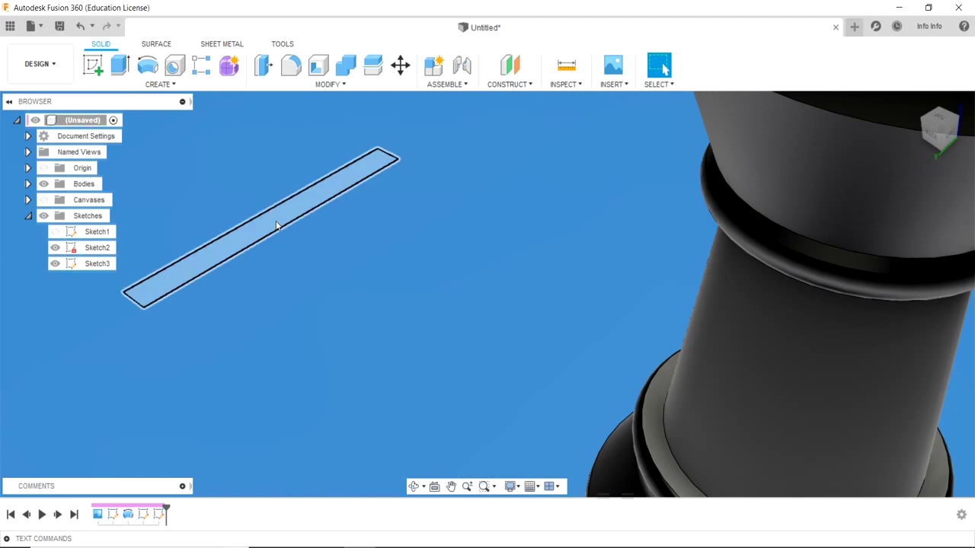
pyautogui.click(277, 224)
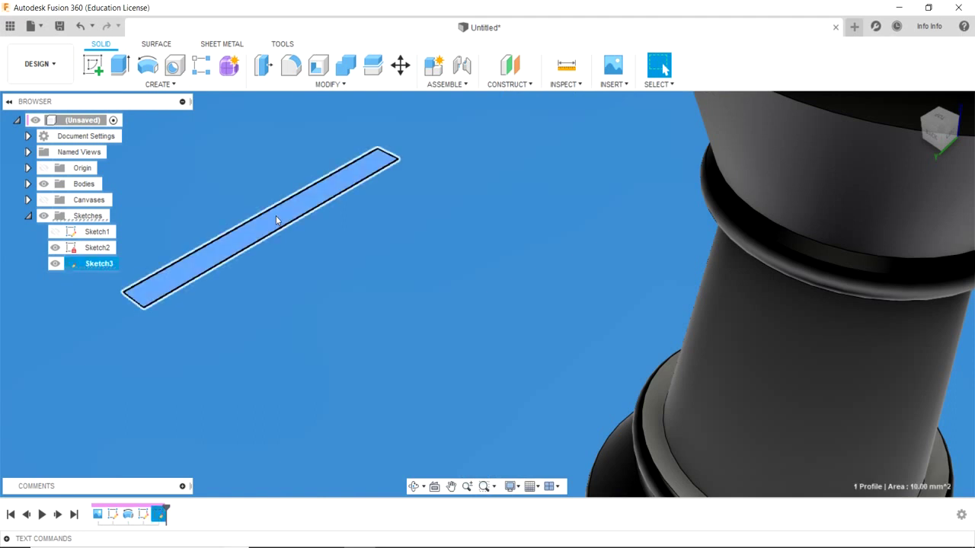
pyautogui.rightClick(276, 216)
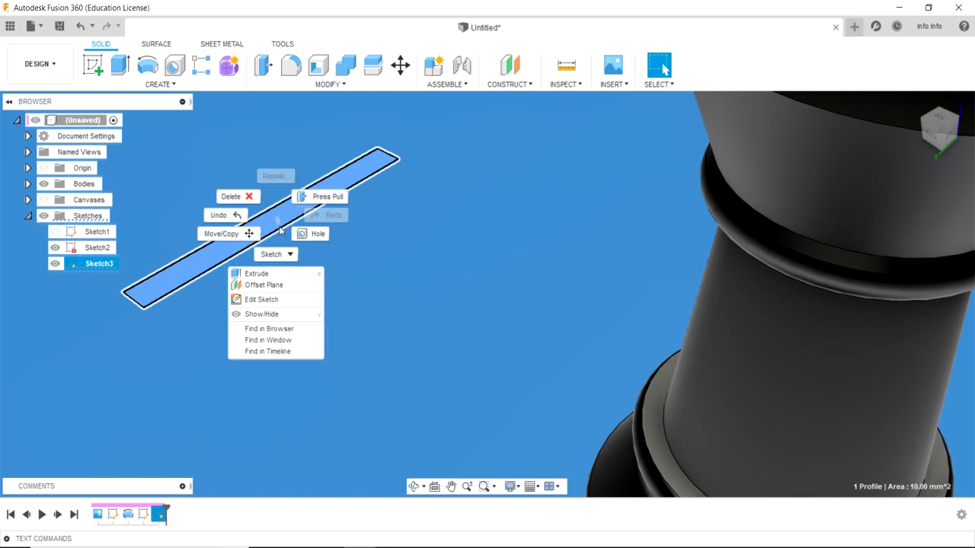
pyautogui.click(580, 185)
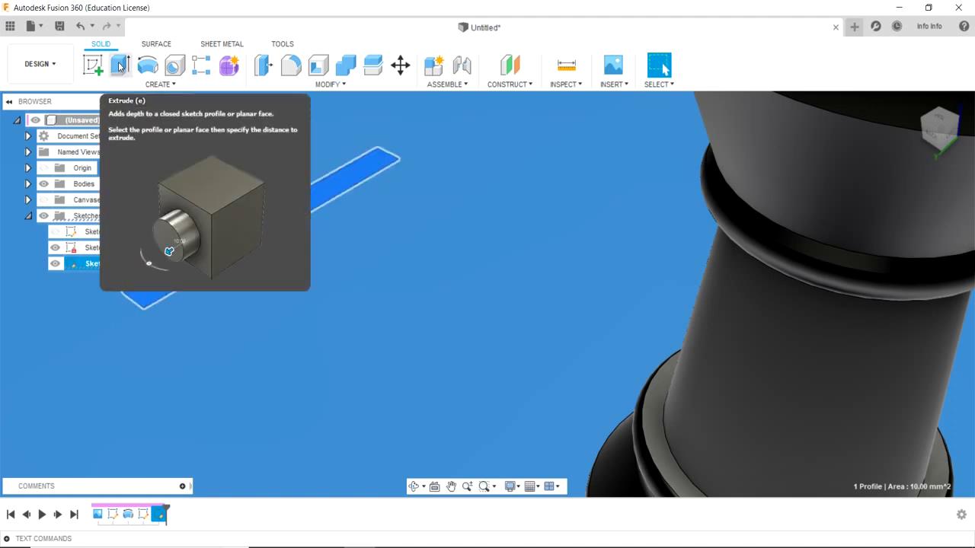
# Step: Extrude the rectangle 1 mm into a new bar body beside the rook
pyautogui.click(119, 67)
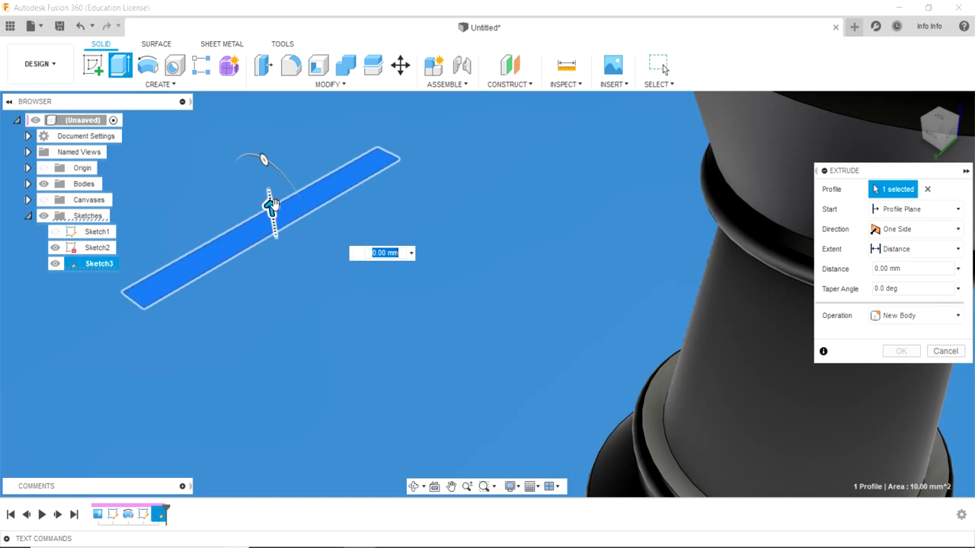
pyautogui.moveTo(272, 208); pyautogui.dragTo(271, 190)
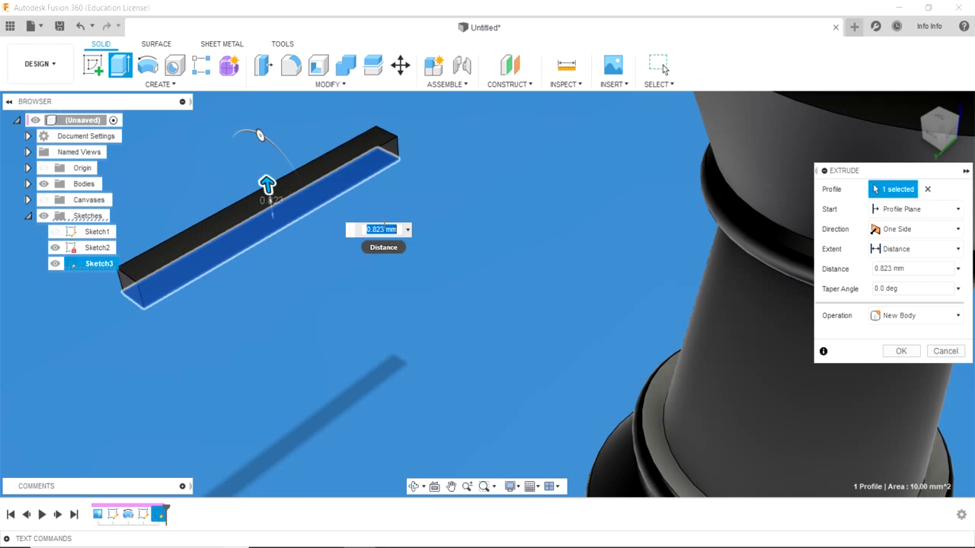
pyautogui.write('1')
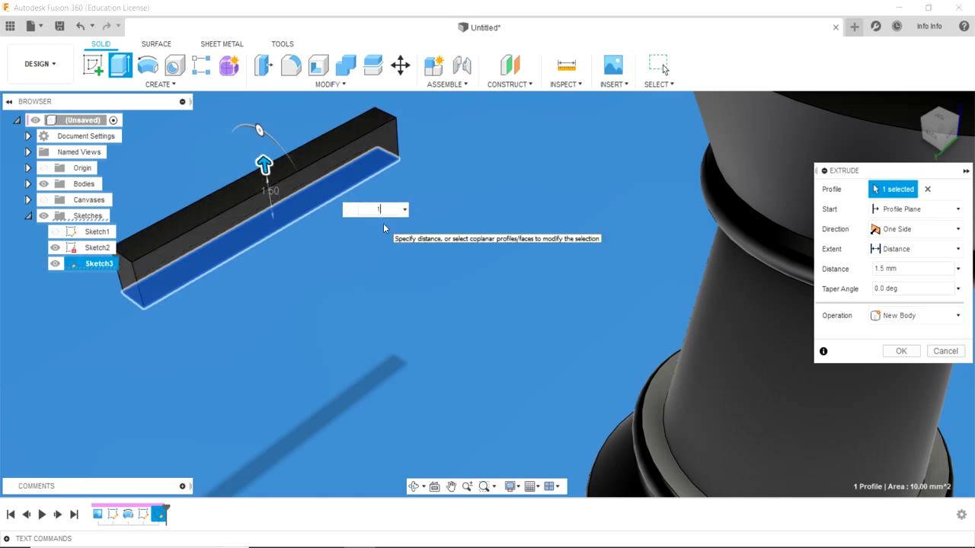
pyautogui.press('Return')
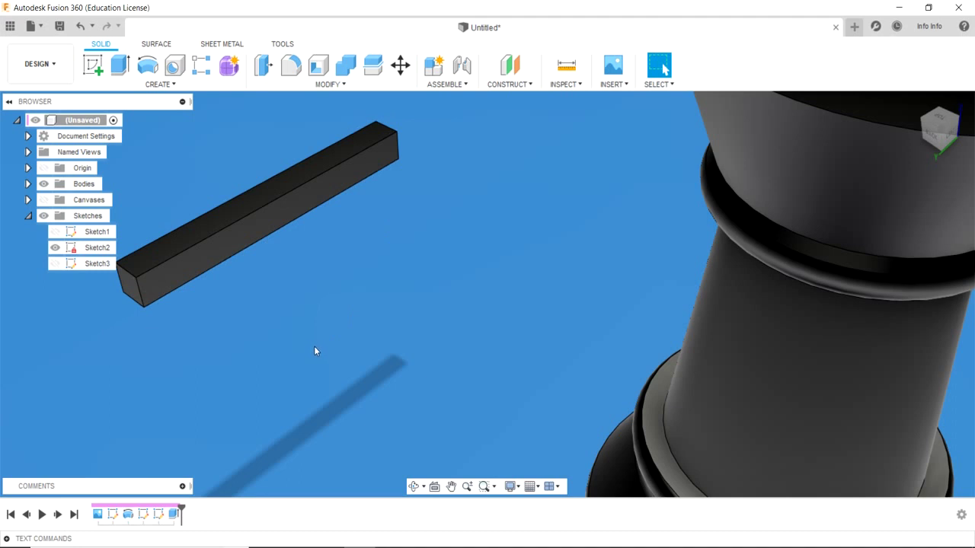
pyautogui.moveTo(304, 322); pyautogui.dragTo(403, 370, button='middle')
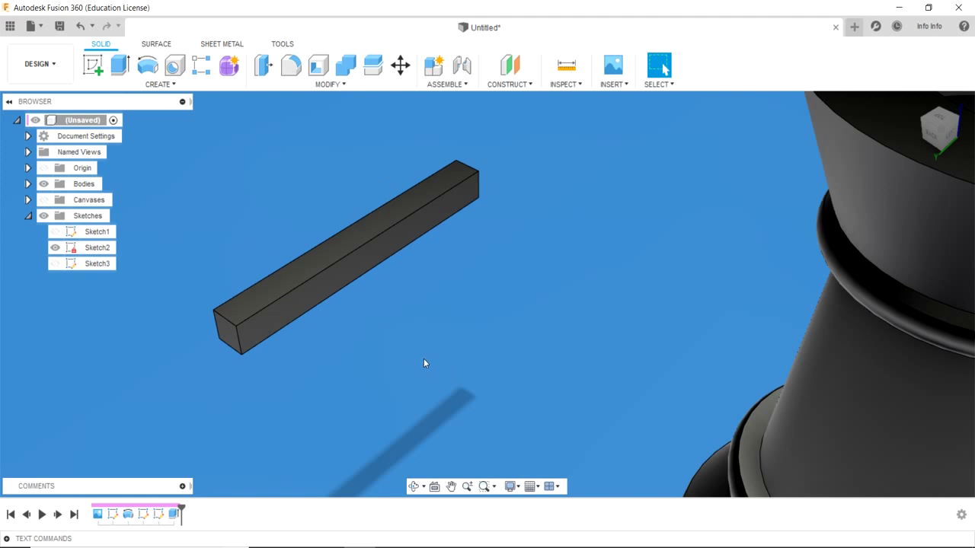
# Step: Start a new sketch on the flat face beside the rook, with the circle and bar in view
pyautogui.click(93, 65)
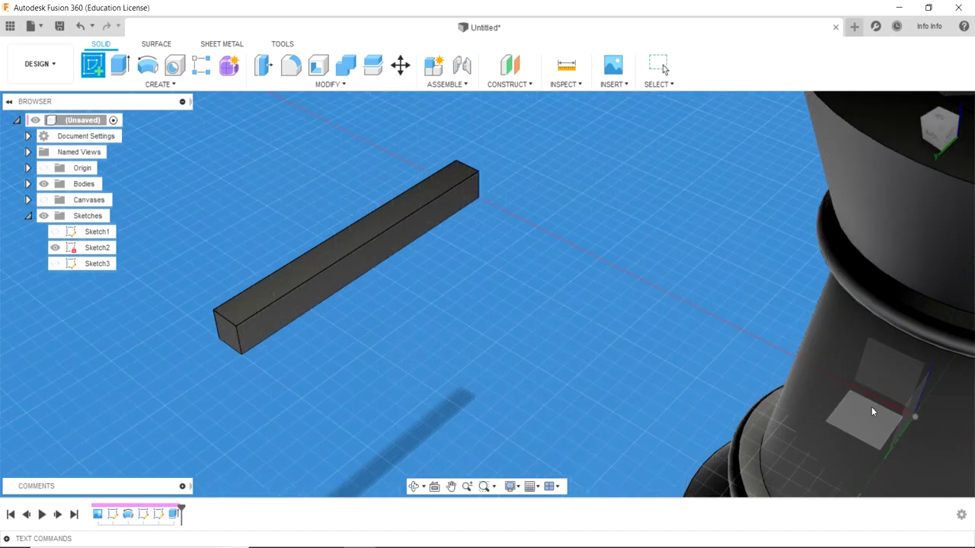
pyautogui.click(866, 413)
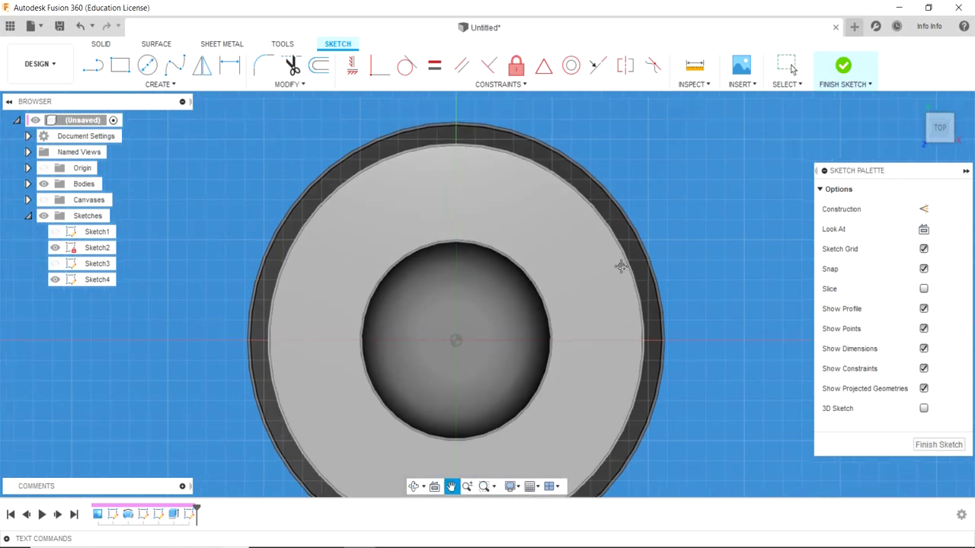
pyautogui.scroll(5, 620, 266)
pyautogui.scroll(-5, 510, 313)
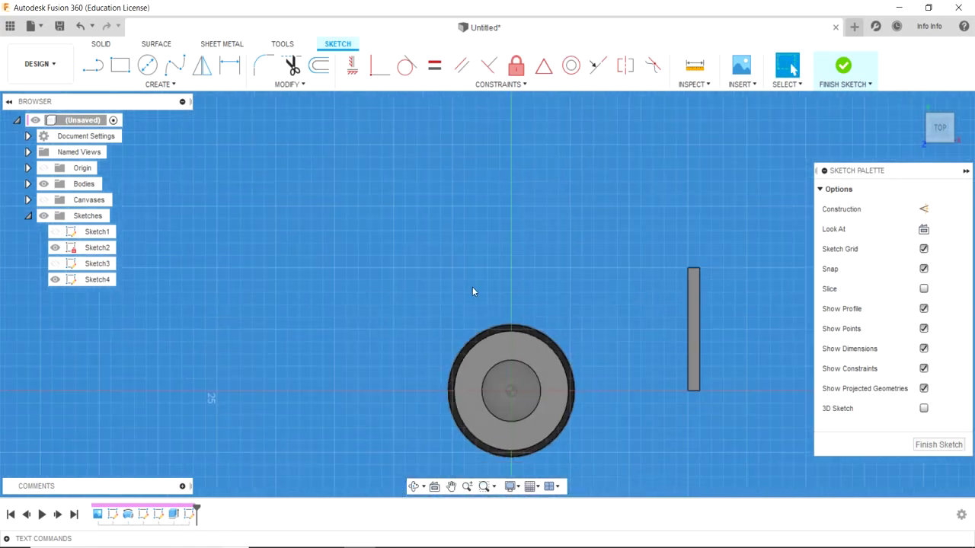
pyautogui.scroll(-3, 472, 286)
pyautogui.moveTo(454, 230); pyautogui.dragTo(315, 211, button='middle')
pyautogui.scroll(4, 366, 221)
pyautogui.moveTo(423, 232); pyautogui.dragTo(169, 107, button='middle')
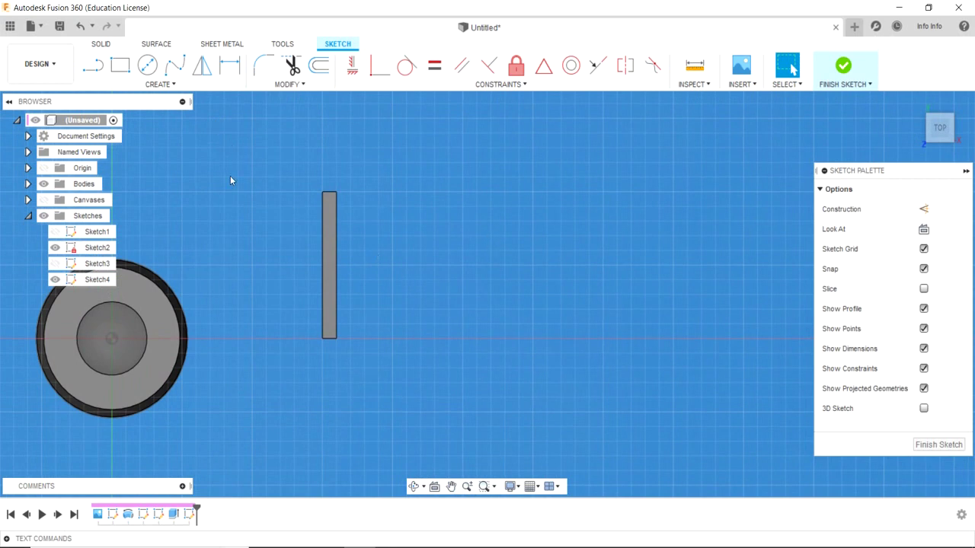
# Step: Draw a two-corner rectangle 10 mm long and 1 mm high
pyautogui.click(120, 65)
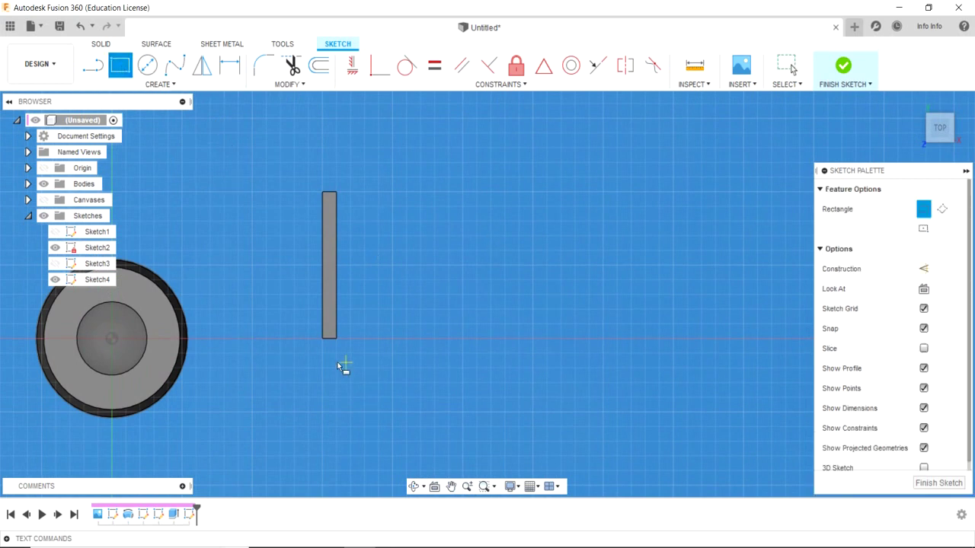
pyautogui.click(393, 265)
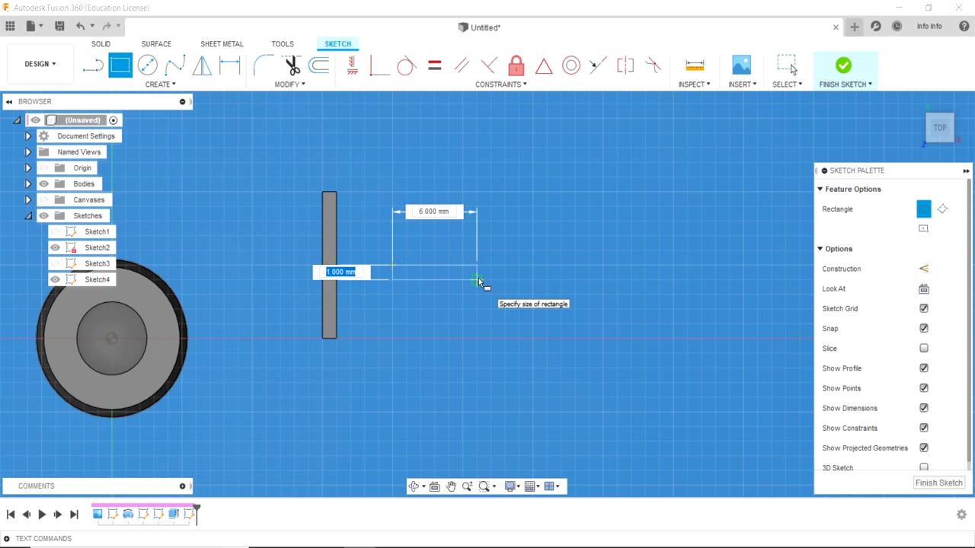
pyautogui.write('1')
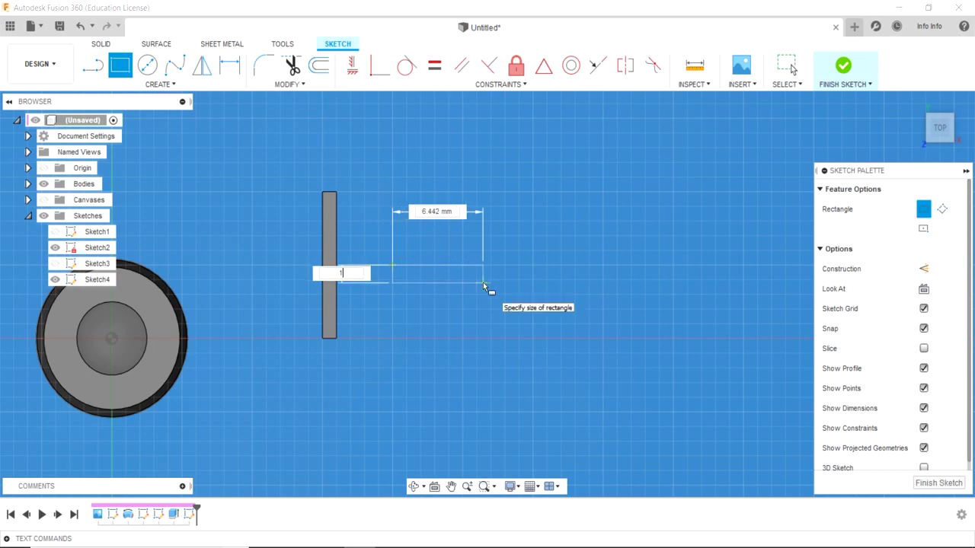
pyautogui.press('Tab')
pyautogui.write('10')
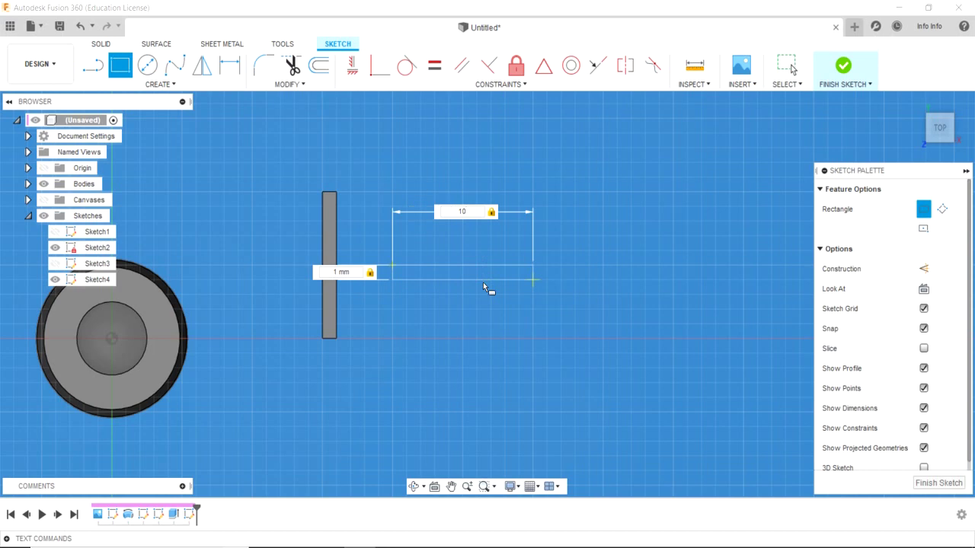
pyautogui.press('Return')
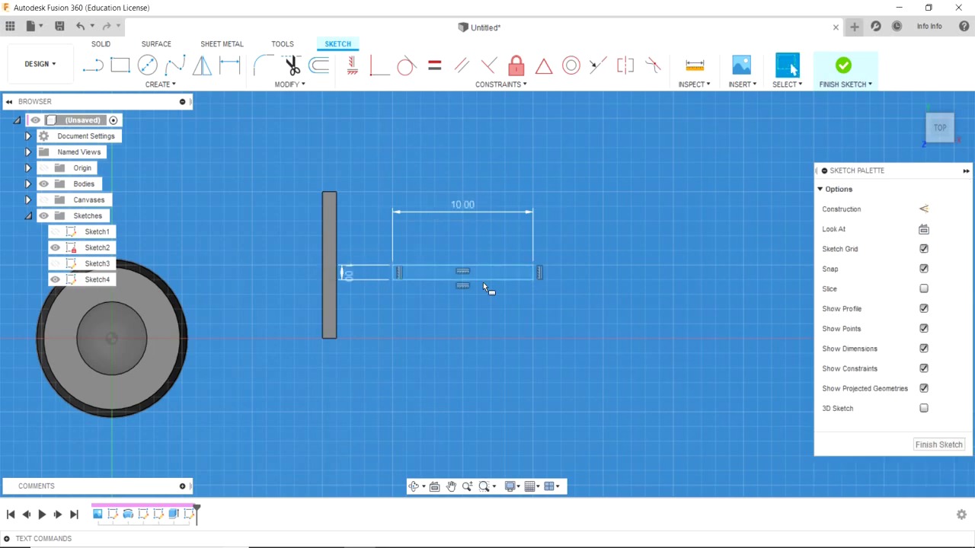
# Step: Finish Sketch4 and extrude its rectangle profile 100 into a second bar
pyautogui.click(924, 443)
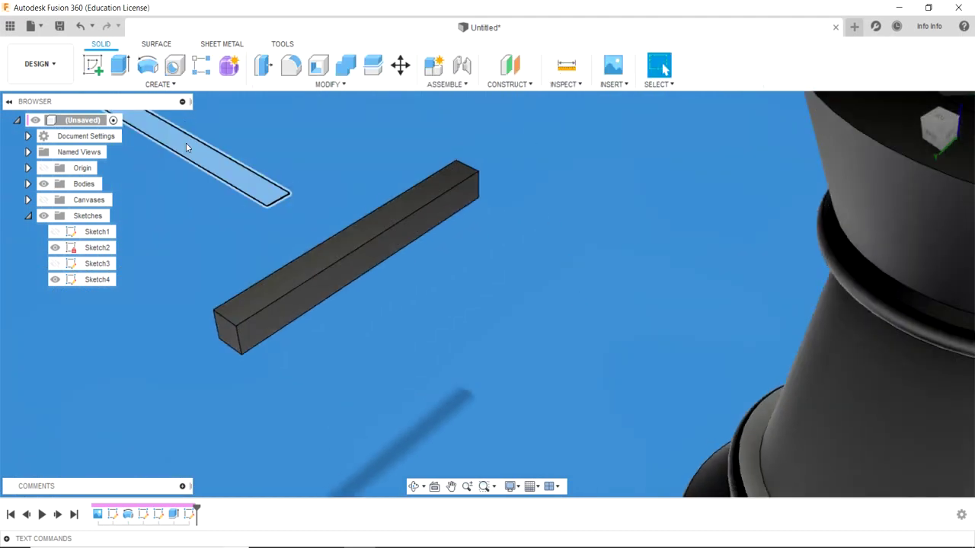
pyautogui.click(185, 147)
pyautogui.click(118, 67)
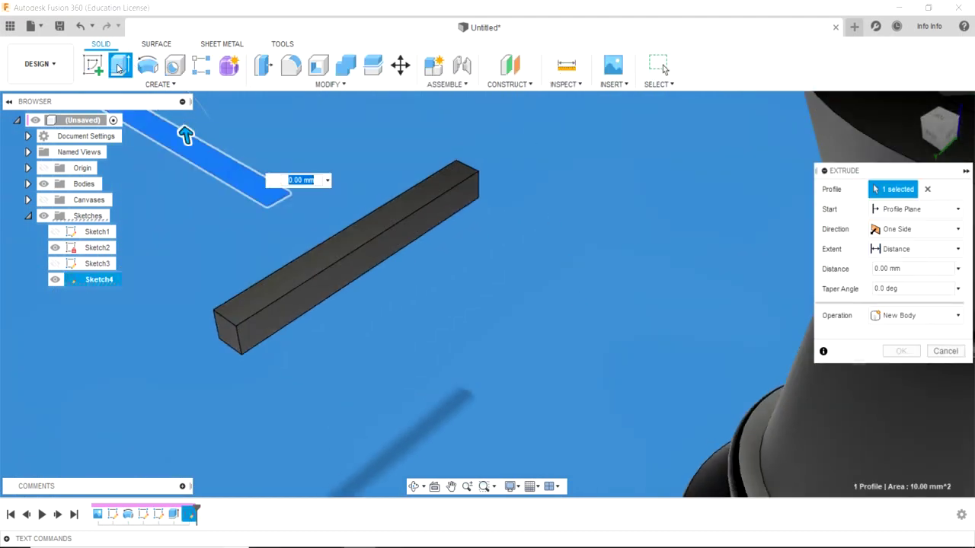
pyautogui.write('100')
pyautogui.press('Return')
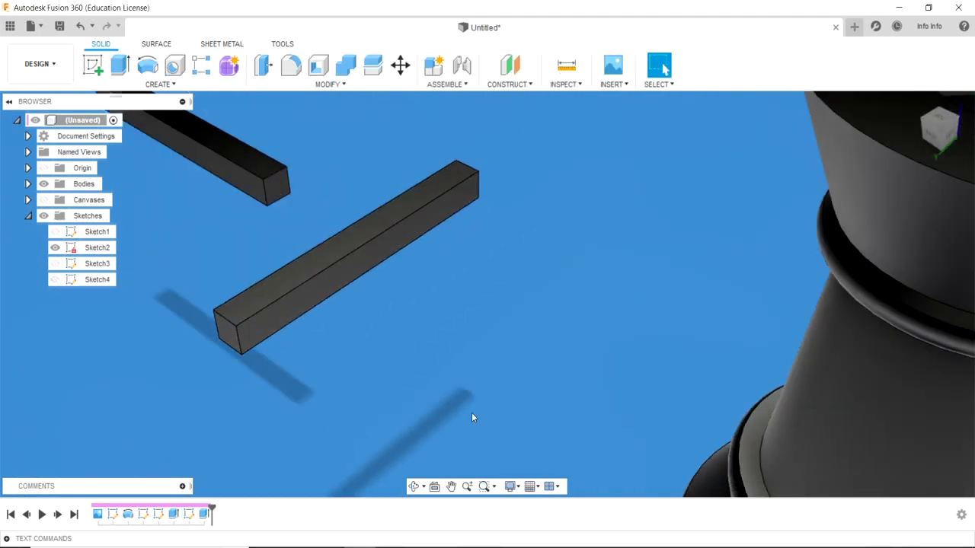
pyautogui.scroll(2, 471, 417)
pyautogui.scroll(-5, 434, 380)
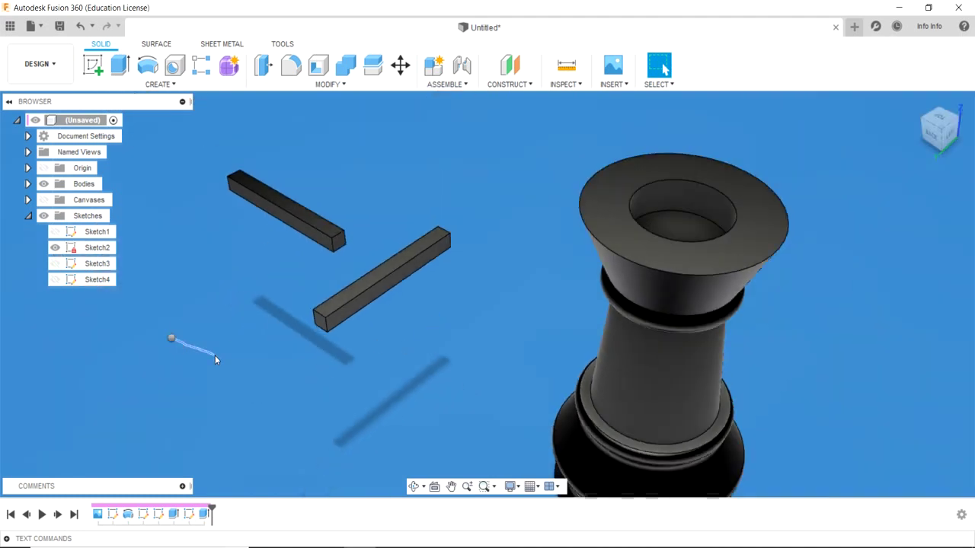
pyautogui.press('h')
pyautogui.moveTo(217, 355); pyautogui.dragTo(325, 364, button='middle')
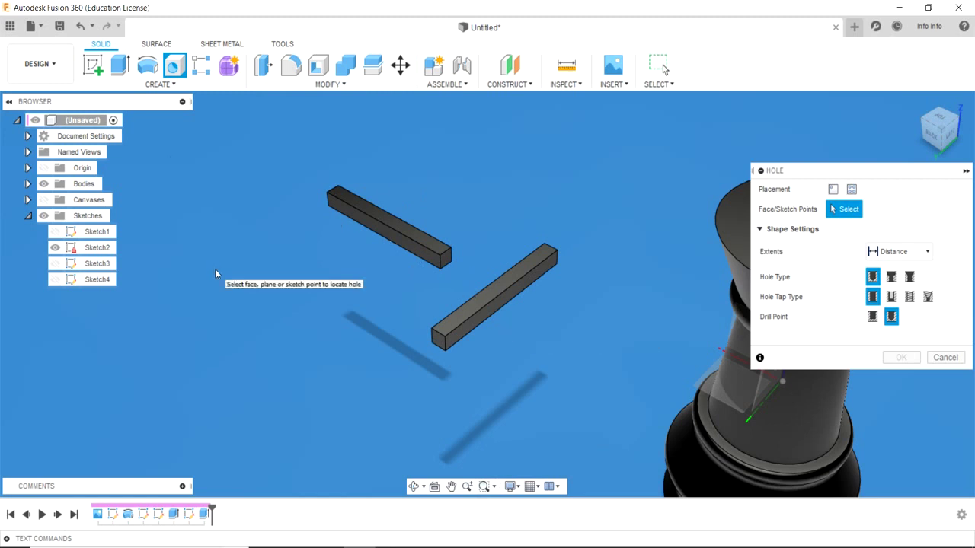
# Step: Cancel the Hole command without adding a hole, then open the Modify menu
pyautogui.click(943, 357)
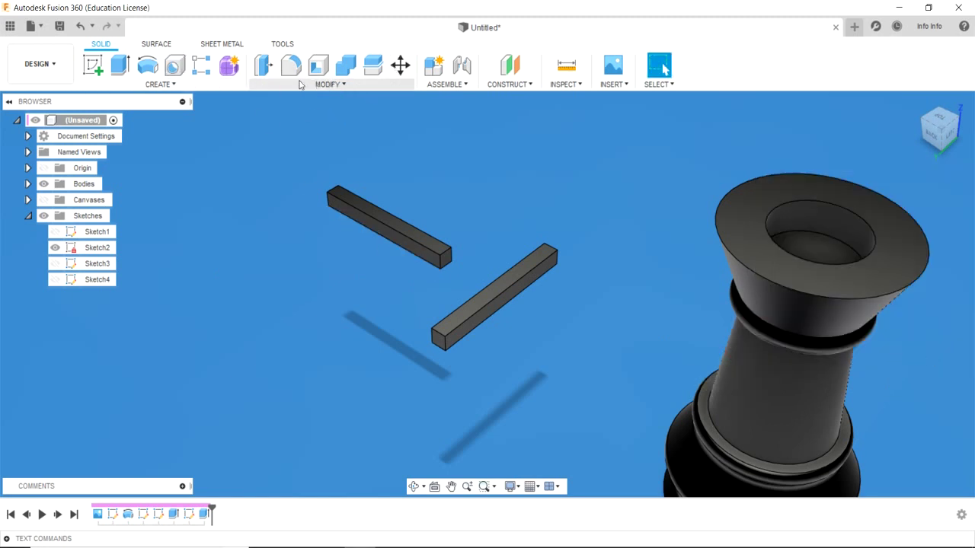
pyautogui.click(345, 84)
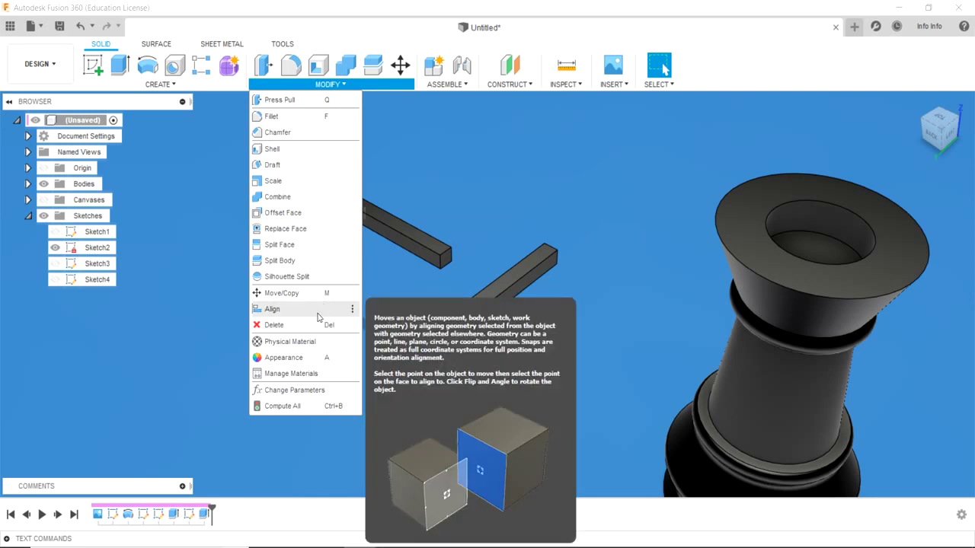
# Step: Align the lower bar's top-face centre to the other bar's centre so they cross
pyautogui.click(270, 311)
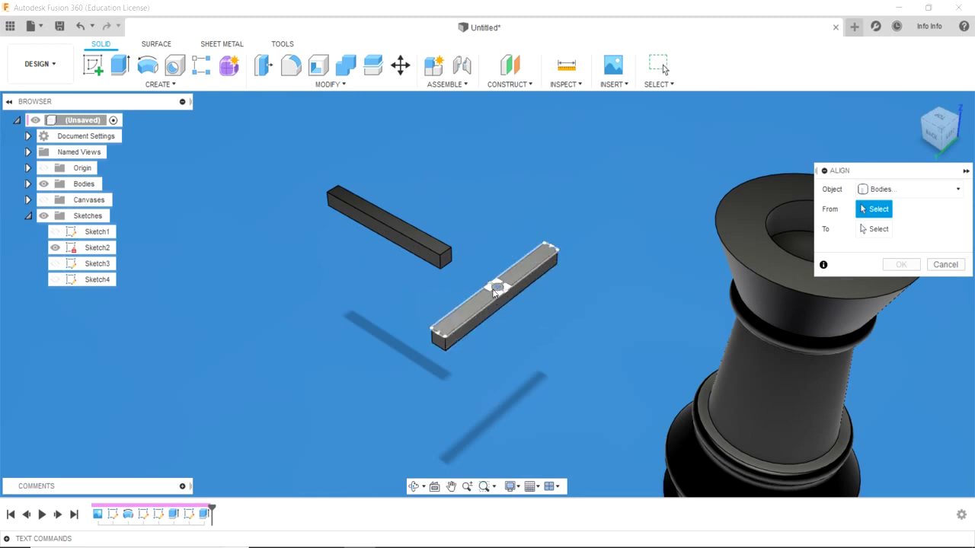
pyautogui.click(496, 290)
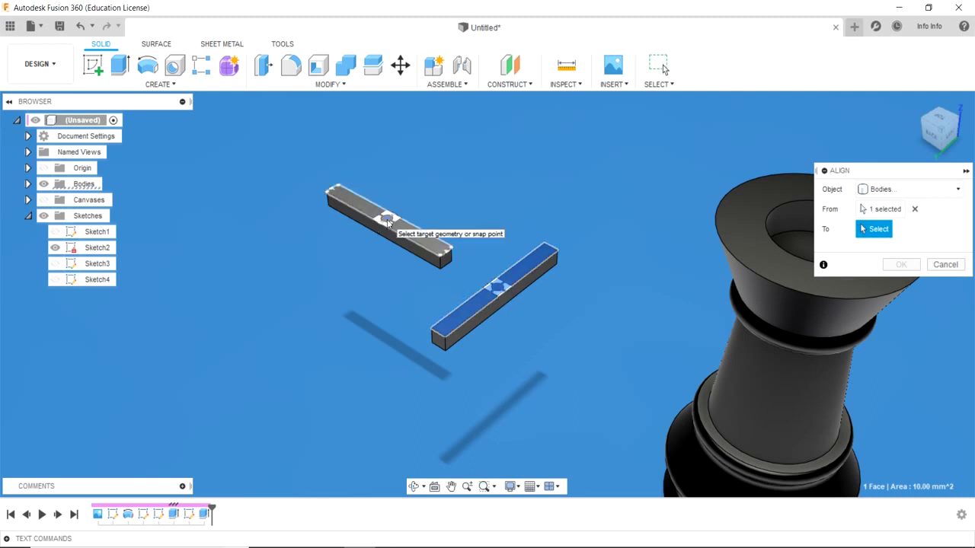
pyautogui.click(386, 222)
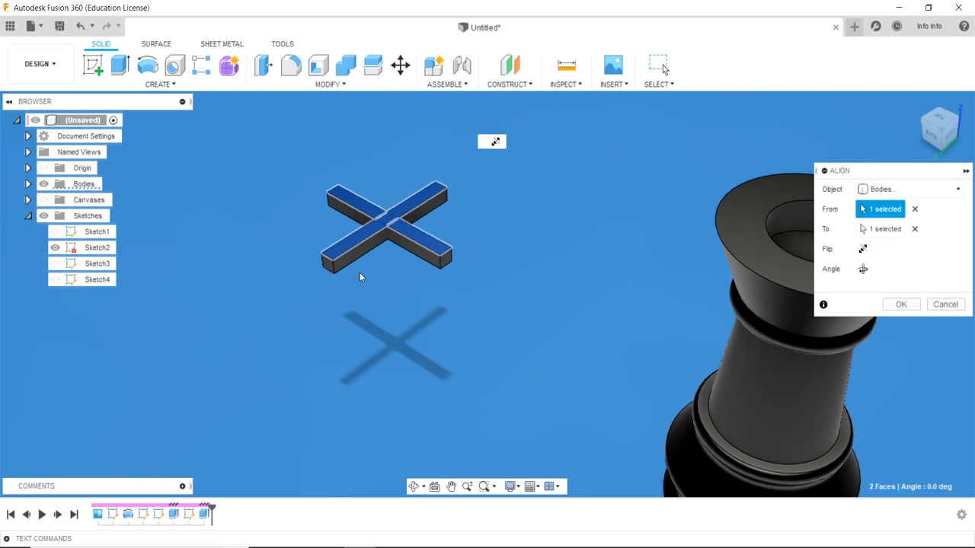
pyautogui.click(901, 304)
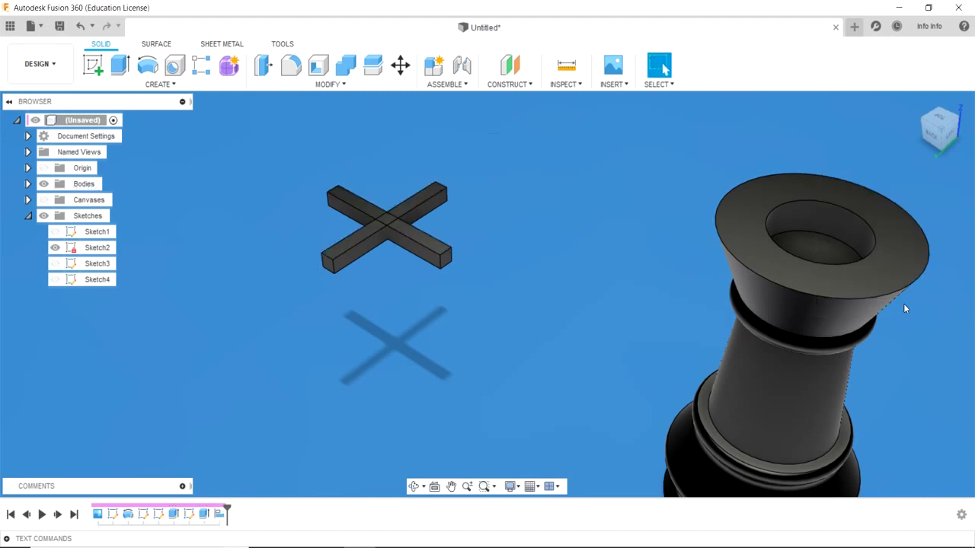
# Step: Join both crossing bars with Combine into one cross body, then reselect the whole cross
pyautogui.moveTo(286, 149); pyautogui.dragTo(517, 289)
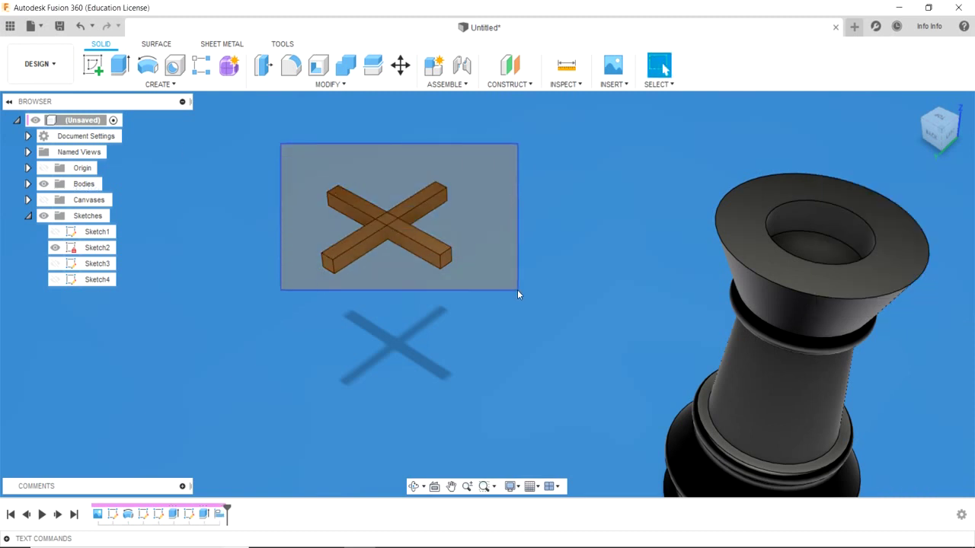
pyautogui.click(344, 86)
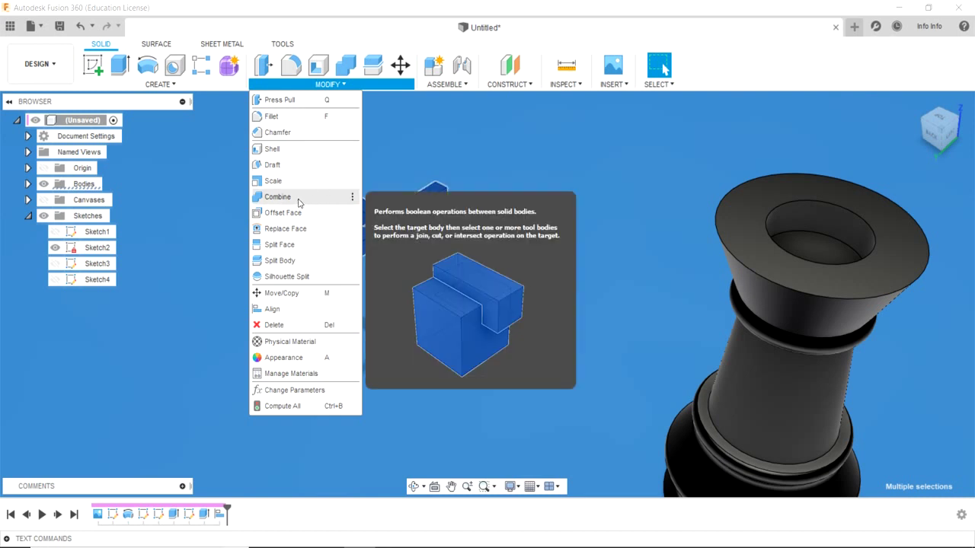
pyautogui.moveTo(290, 197)
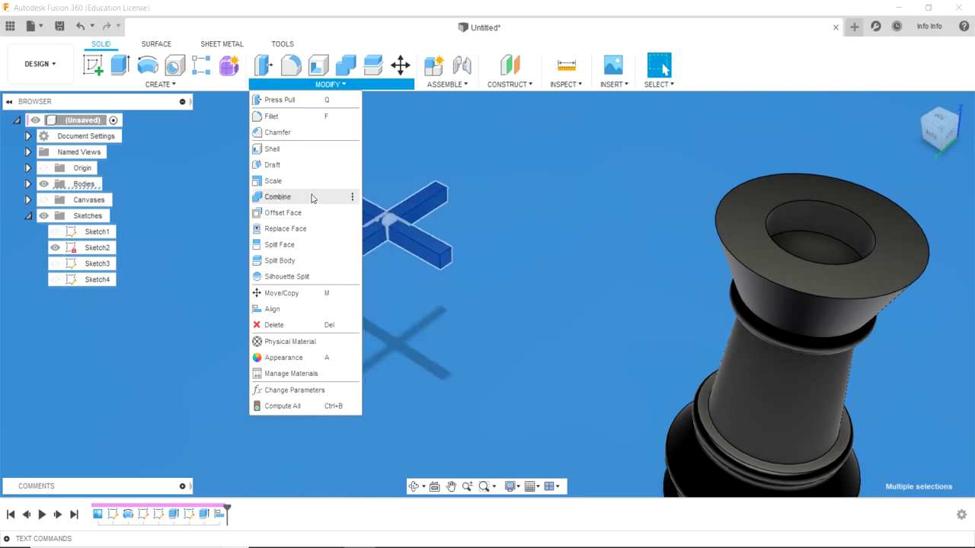
pyautogui.click(311, 197)
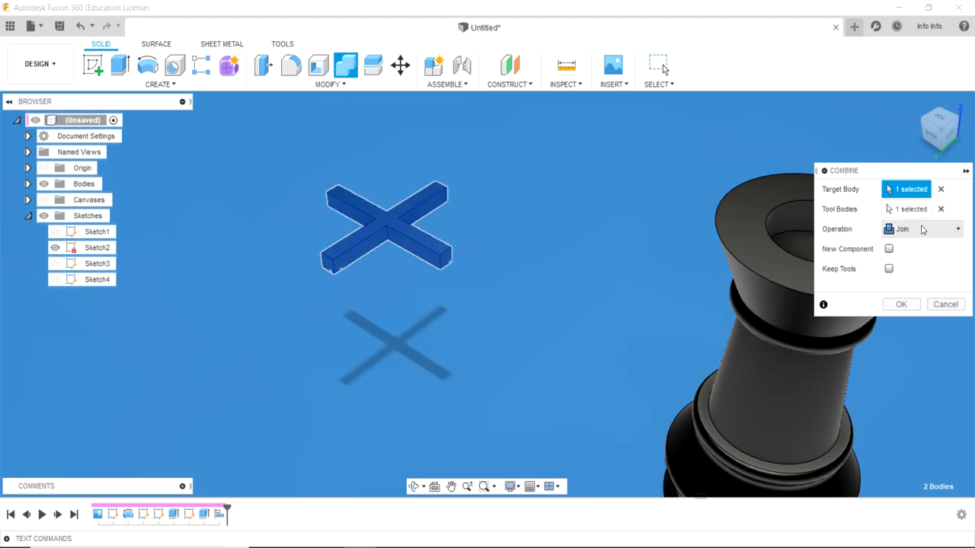
pyautogui.click(900, 304)
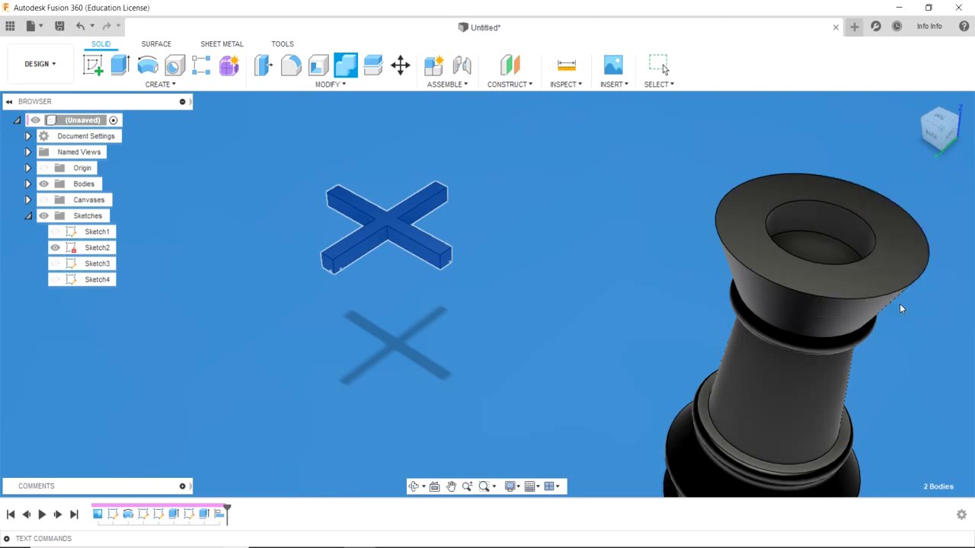
pyautogui.click(387, 217)
pyautogui.click(376, 338)
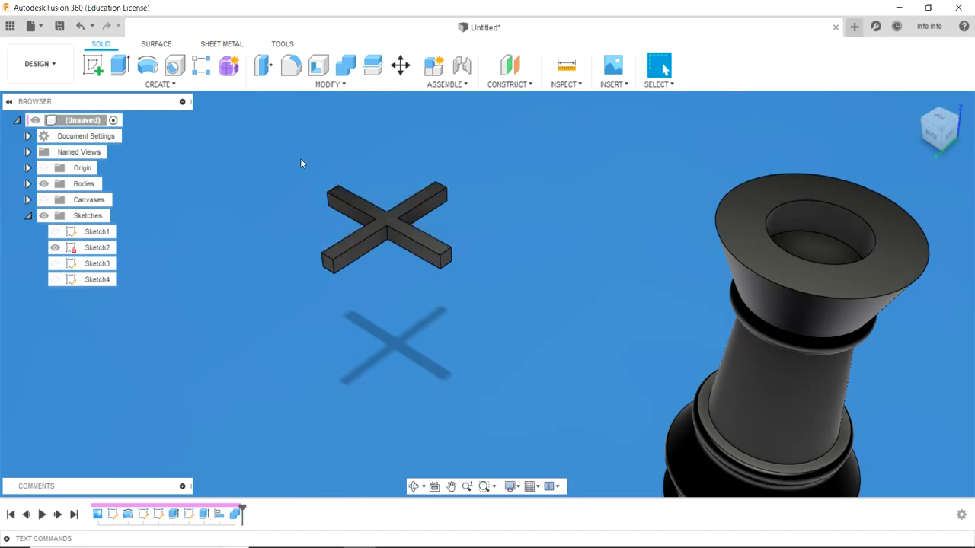
pyautogui.moveTo(300, 158); pyautogui.dragTo(515, 299)
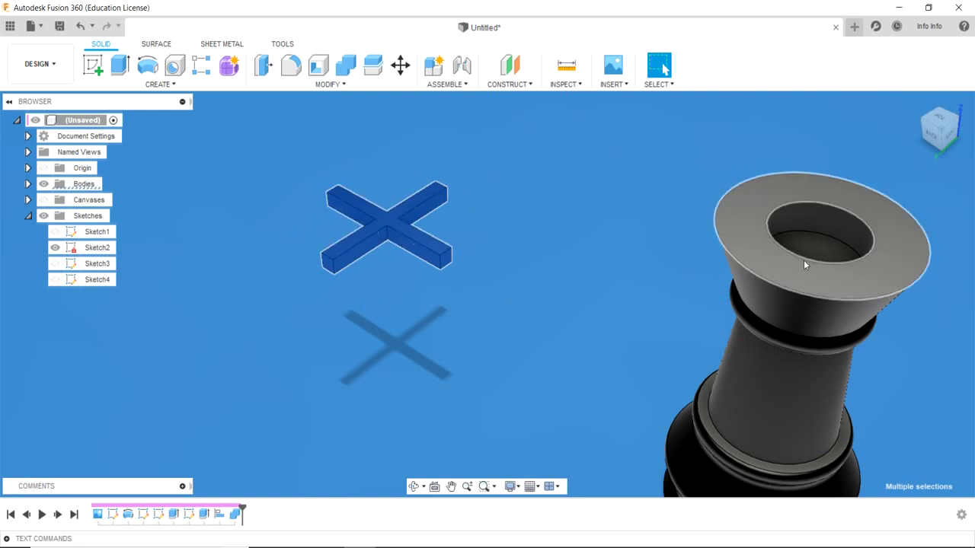
# Step: Align the cross's top-face centre to the centre of the rook's inner top face
pyautogui.click(555, 230)
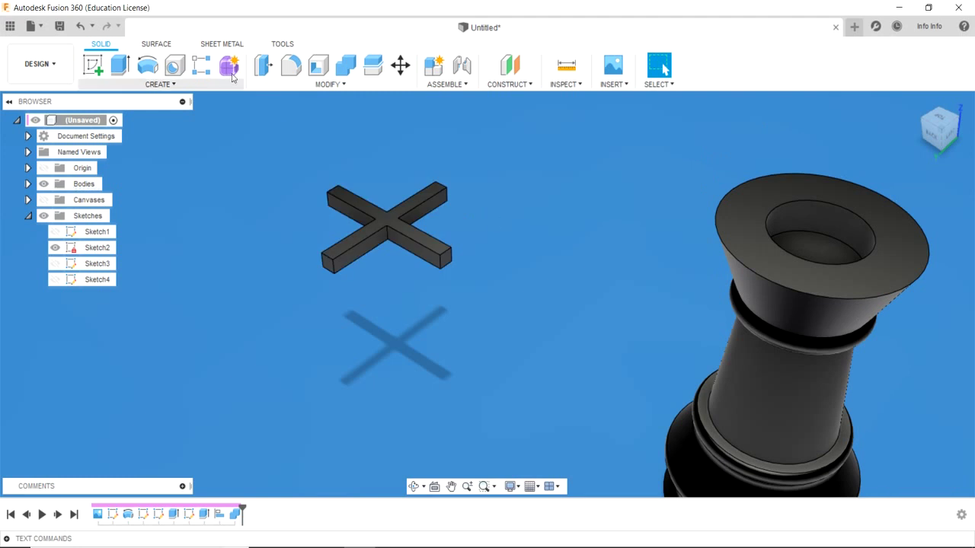
pyautogui.click(318, 87)
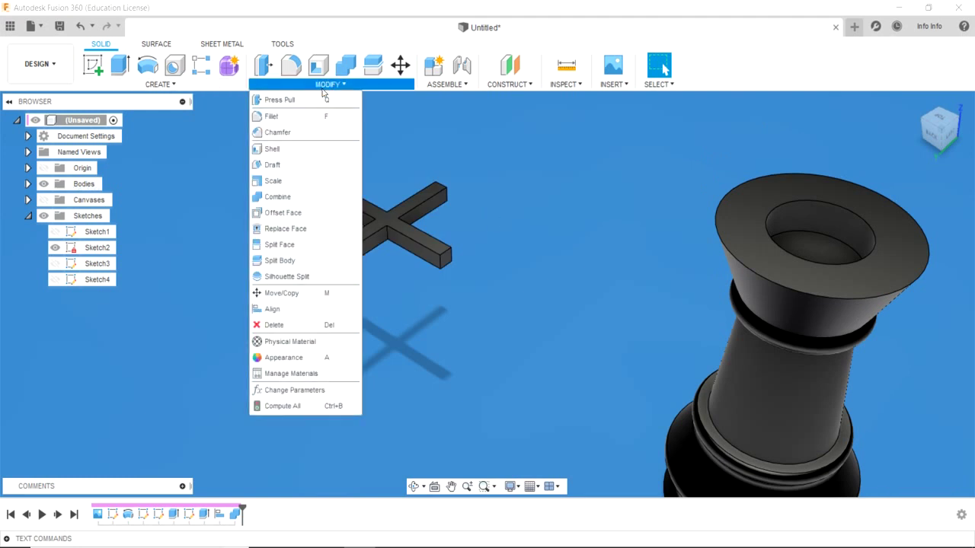
pyautogui.click(283, 307)
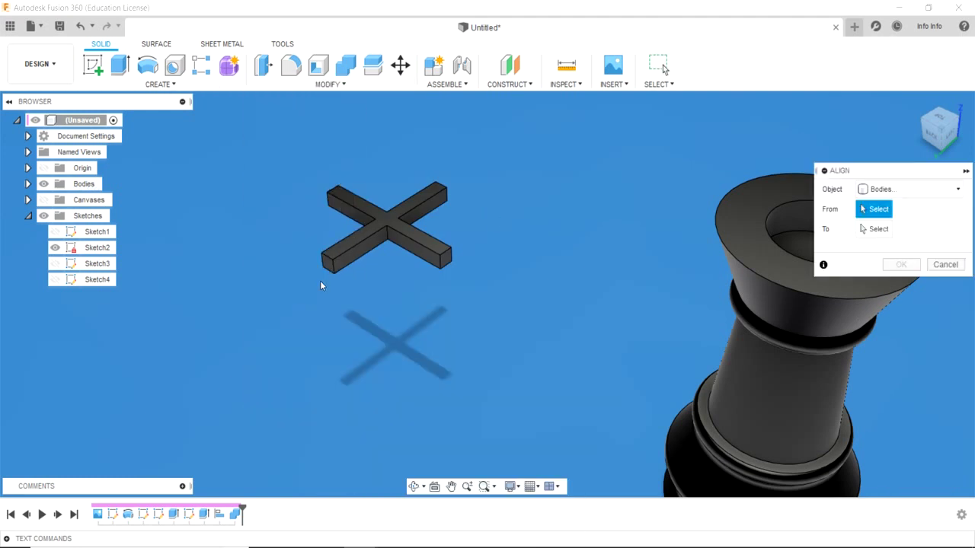
pyautogui.click(386, 222)
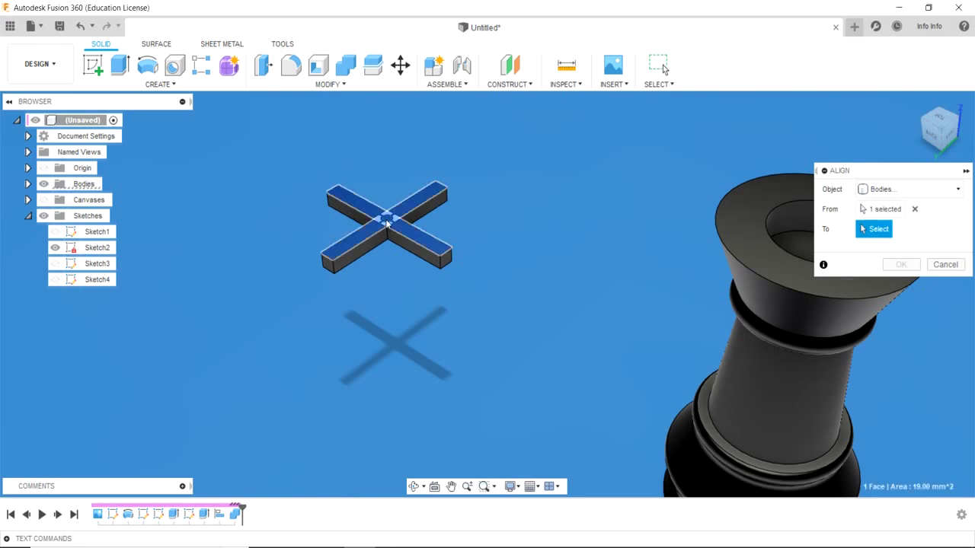
pyautogui.moveTo(563, 231); pyautogui.dragTo(407, 231, button='middle')
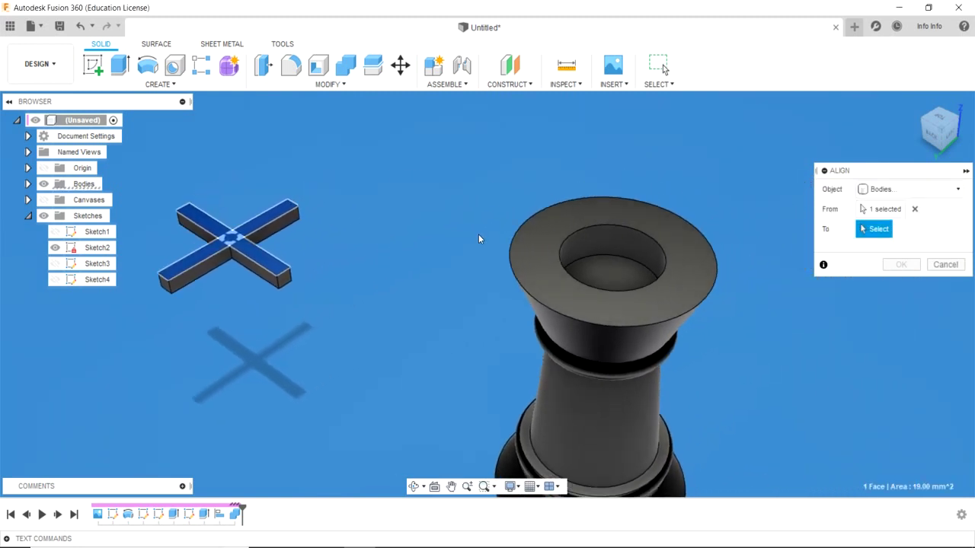
pyautogui.click(606, 287)
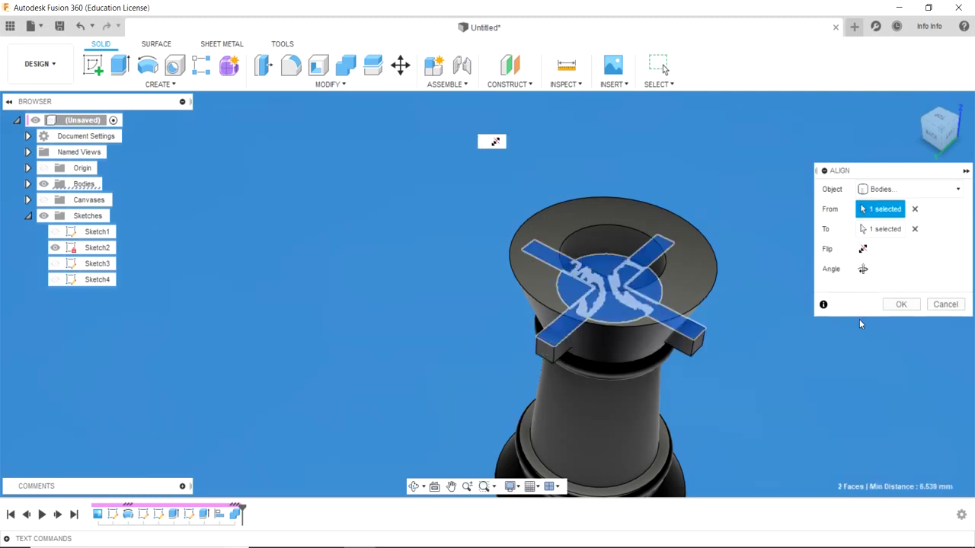
pyautogui.click(900, 304)
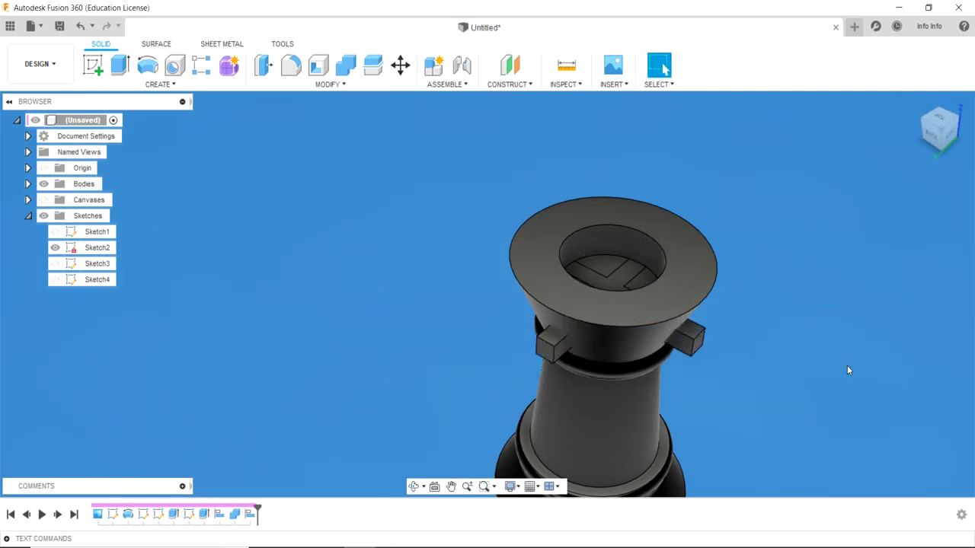
# Step: Move Body3, the cross, about 1.9 mm up along Z onto the rook's rim
pyautogui.click(28, 184)
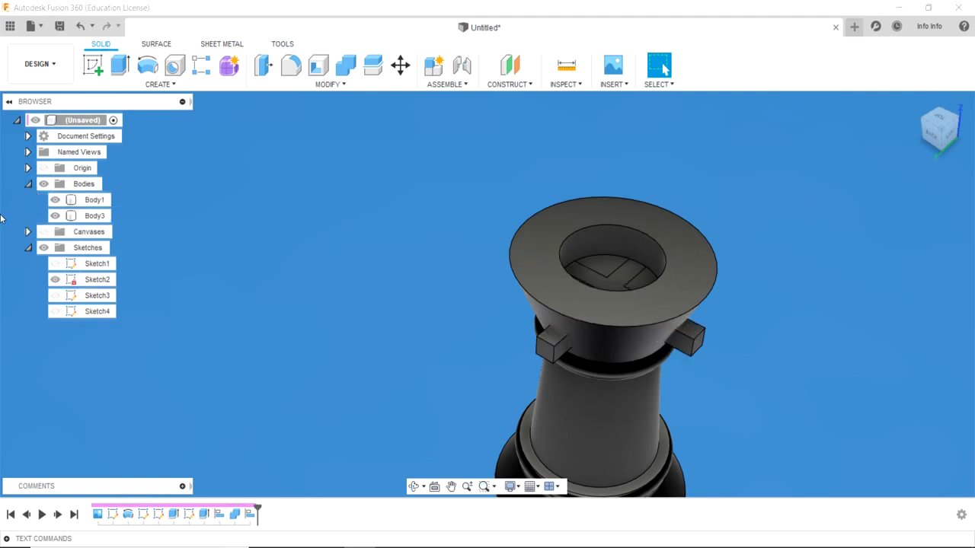
pyautogui.click(93, 216)
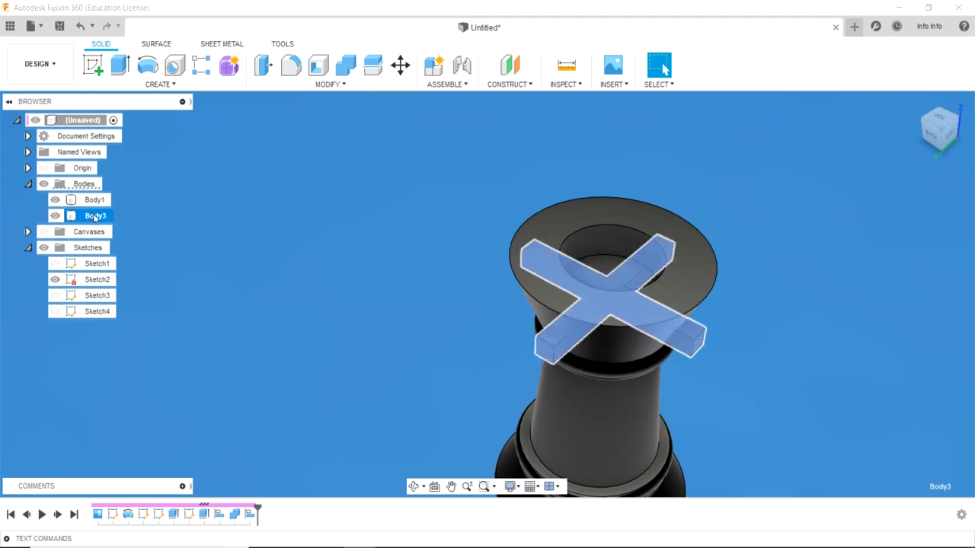
pyautogui.click(95, 216)
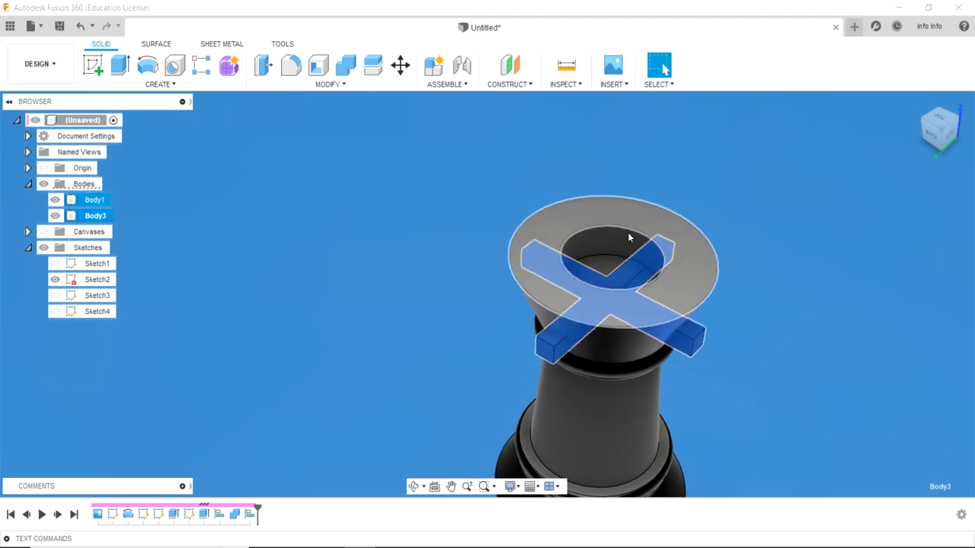
pyautogui.rightClick(695, 329)
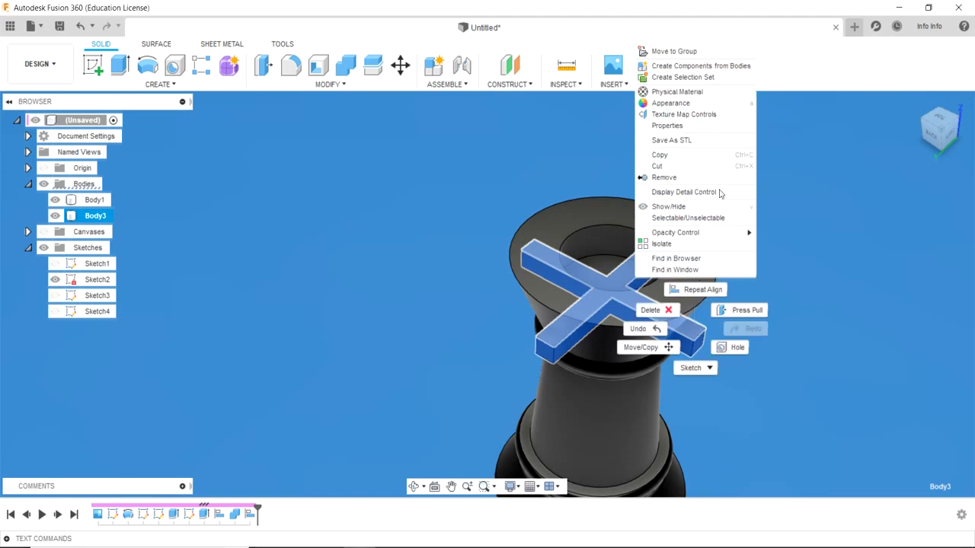
pyautogui.click(642, 347)
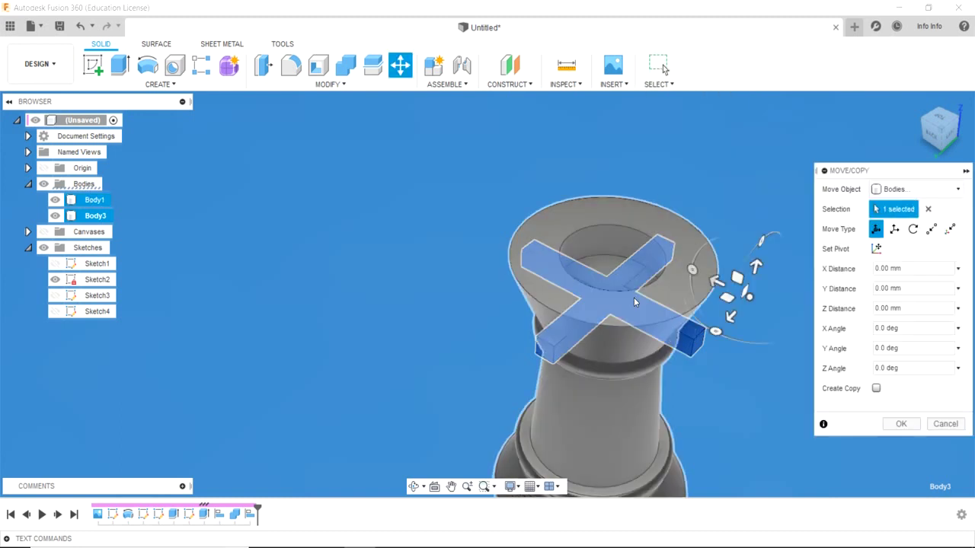
pyautogui.moveTo(755, 266); pyautogui.dragTo(764, 230)
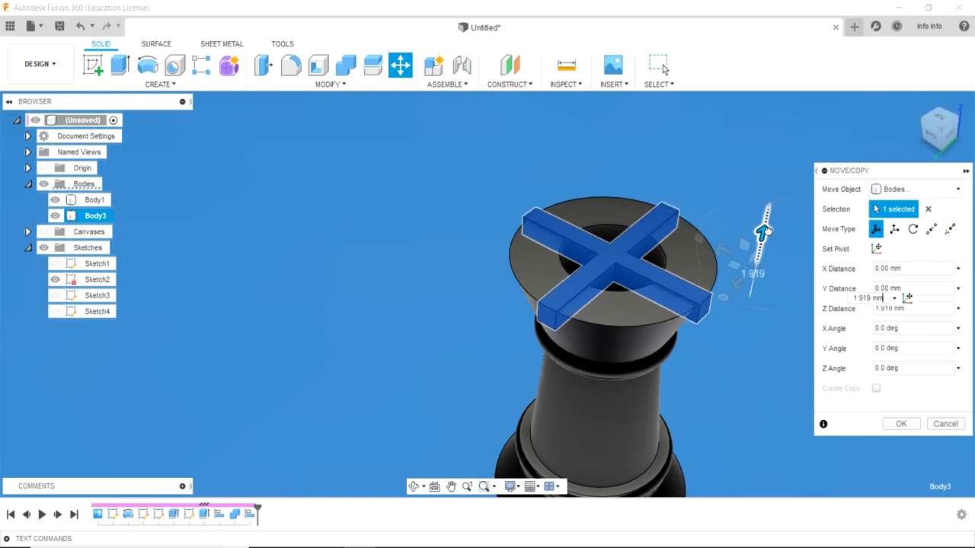
pyautogui.press('Return')
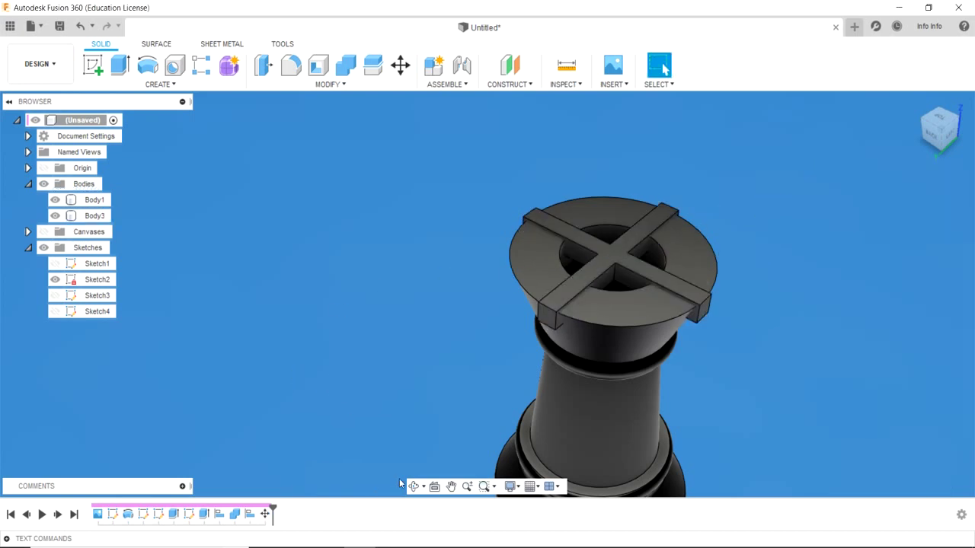
pyautogui.click(413, 485)
pyautogui.moveTo(394, 373)
pyautogui.mouseDown()
pyautogui.moveTo(413, 433)
pyautogui.moveTo(304, 424)
pyautogui.moveTo(383, 434)
pyautogui.moveTo(420, 401)
pyautogui.moveTo(418, 331)
pyautogui.moveTo(365, 361)
pyautogui.moveTo(379, 373)
pyautogui.moveTo(362, 375)
pyautogui.mouseUp()
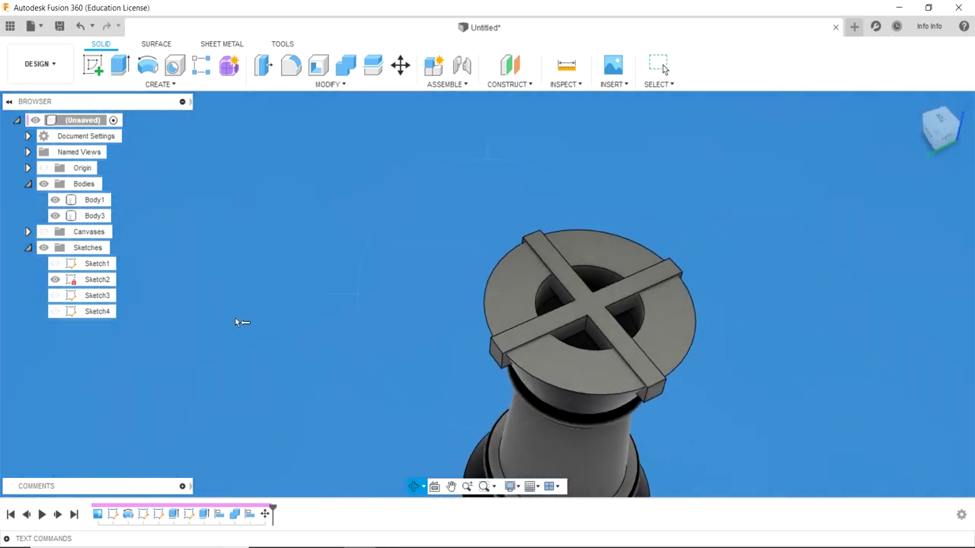
pyautogui.moveTo(237, 322)
pyautogui.mouseDown()
pyautogui.moveTo(258, 294)
pyautogui.moveTo(285, 282)
pyautogui.mouseUp()
pyautogui.press('Escape')
pyautogui.keyDown('shift'); pyautogui.moveTo(285, 283); pyautogui.dragTo(279, 222, button='middle'); pyautogui.keyUp('shift')
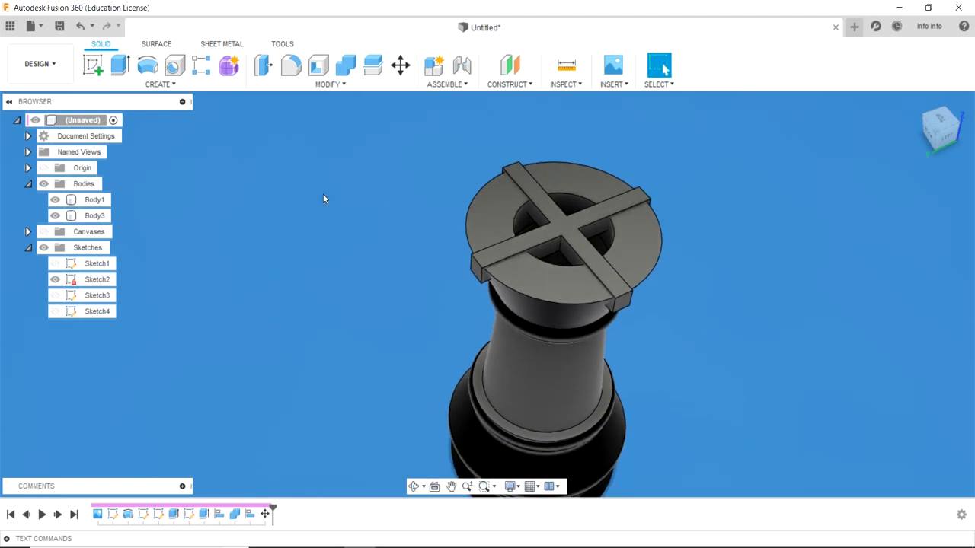
pyautogui.moveTo(396, 133); pyautogui.dragTo(711, 487)
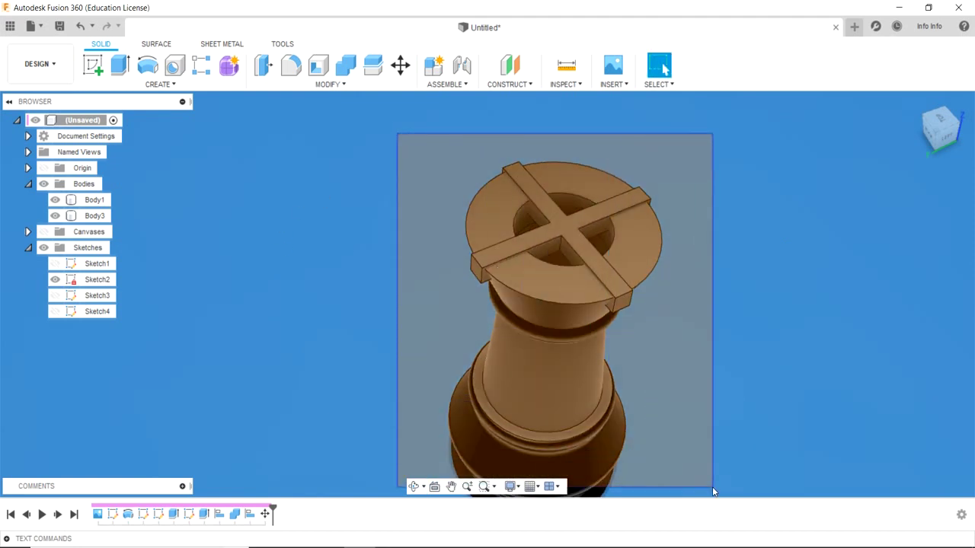
pyautogui.scroll(3, 271, 180)
pyautogui.scroll(-4, 318, 257)
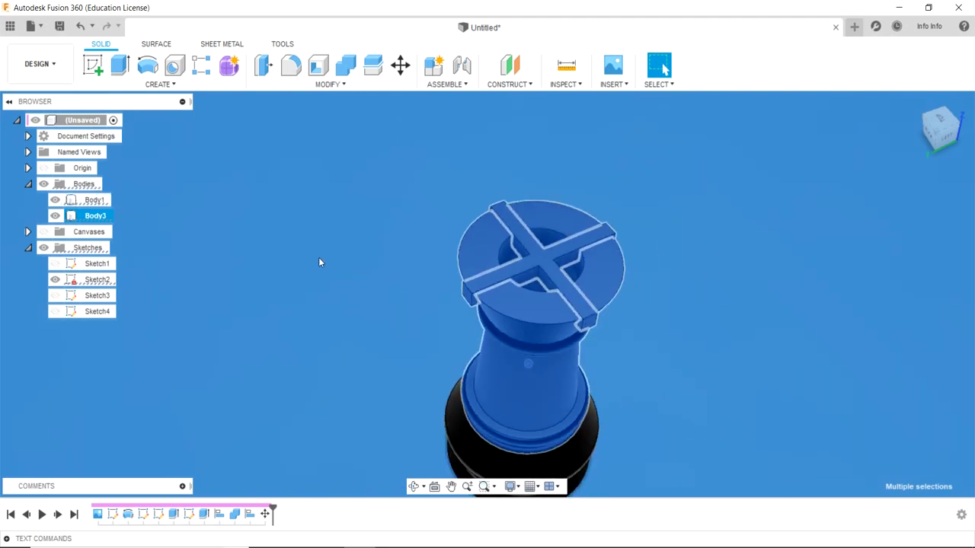
pyautogui.scroll(-2, 319, 261)
pyautogui.moveTo(304, 171); pyautogui.dragTo(619, 454)
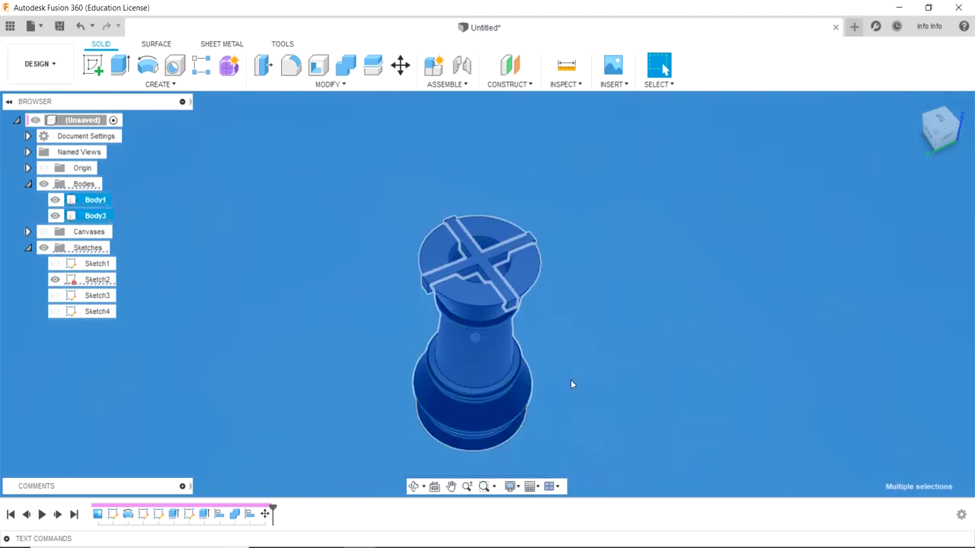
pyautogui.click(256, 330)
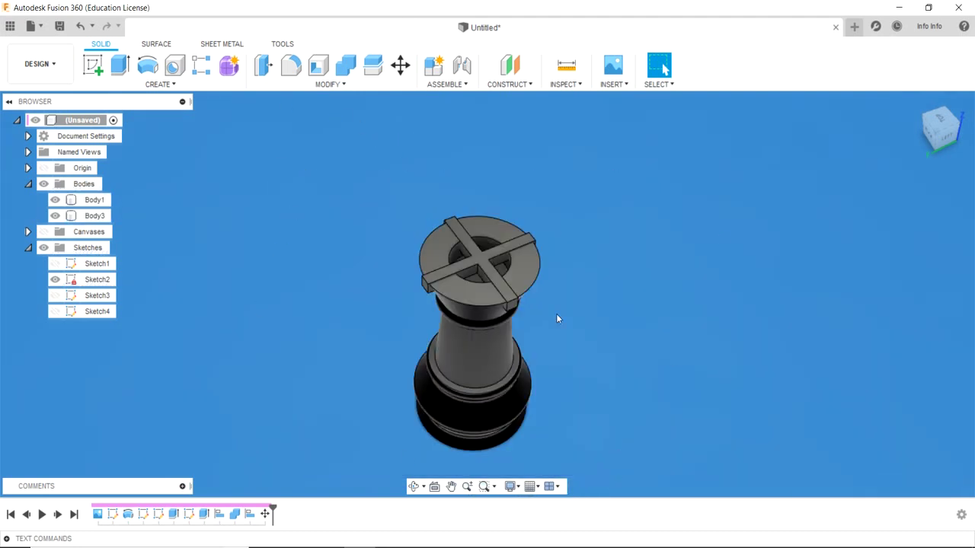
pyautogui.click(328, 83)
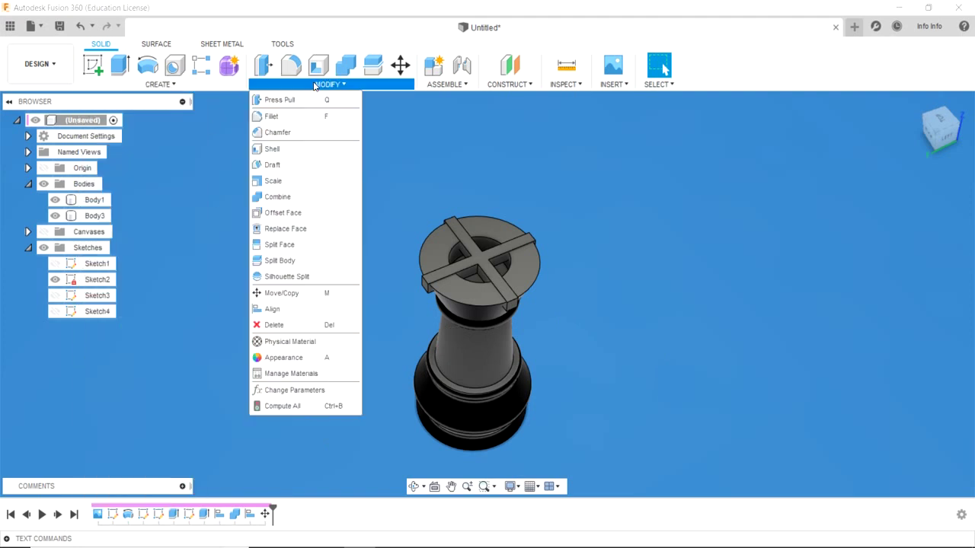
pyautogui.click(405, 105)
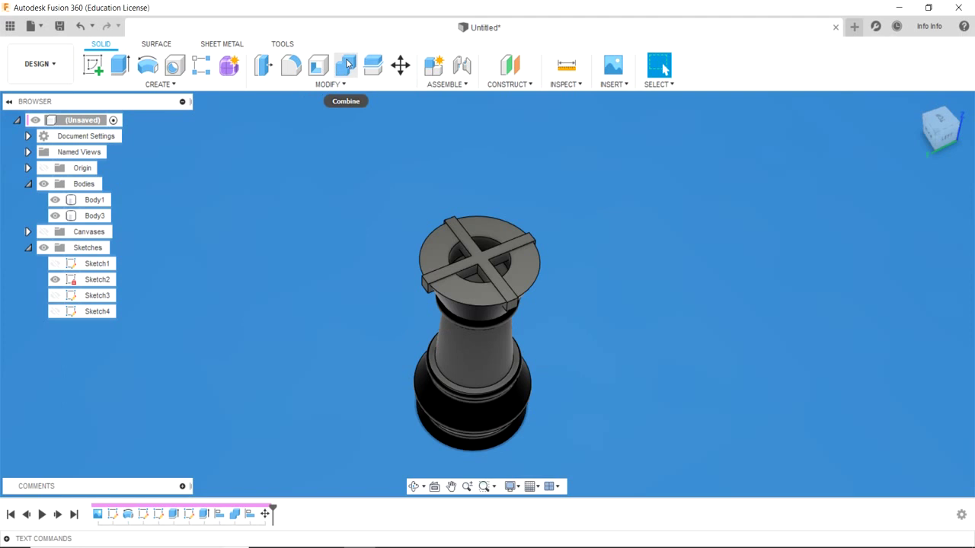
pyautogui.click(347, 63)
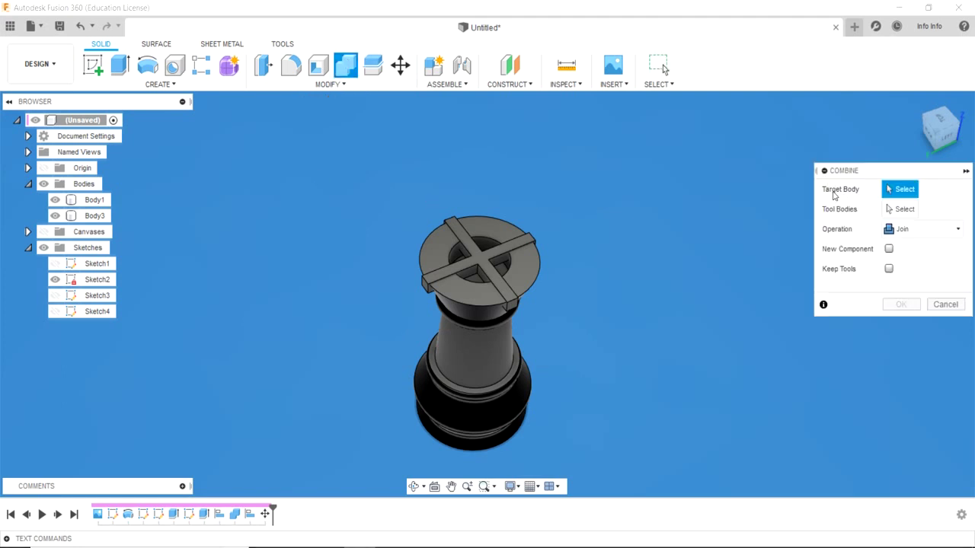
pyautogui.click(474, 352)
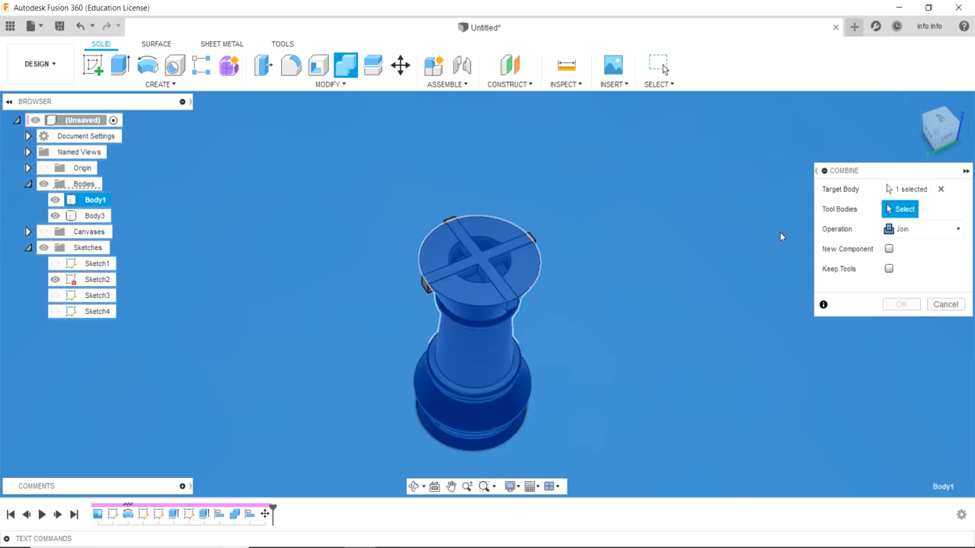
pyautogui.click(484, 253)
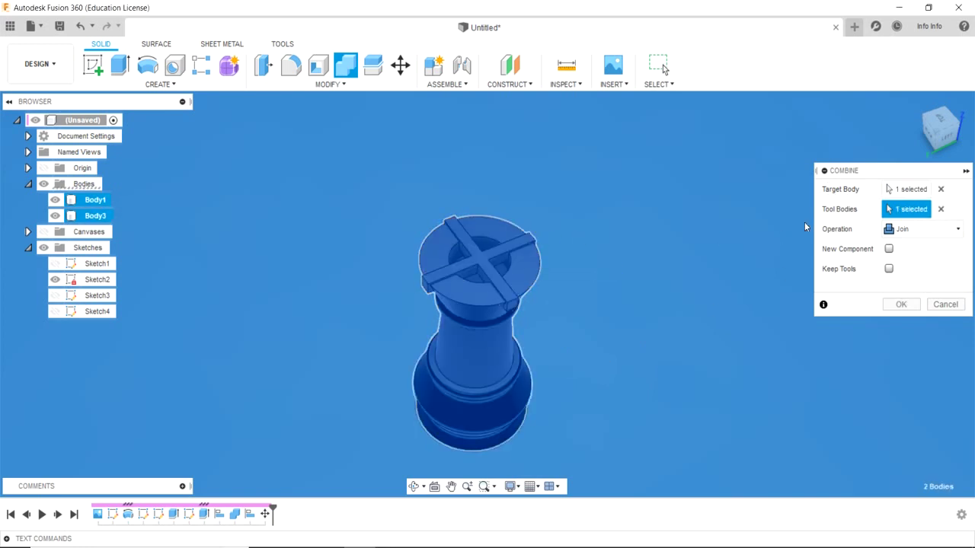
pyautogui.click(961, 235)
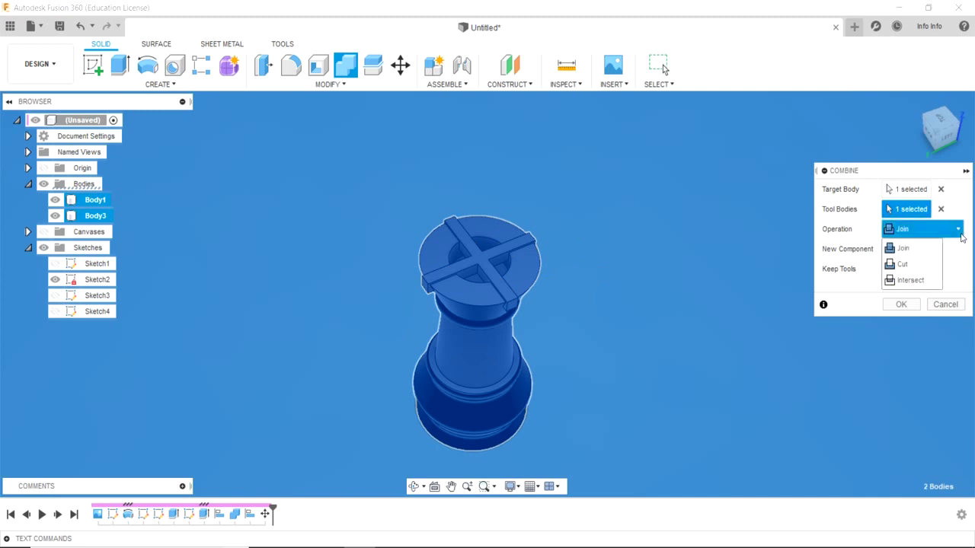
pyautogui.click(926, 265)
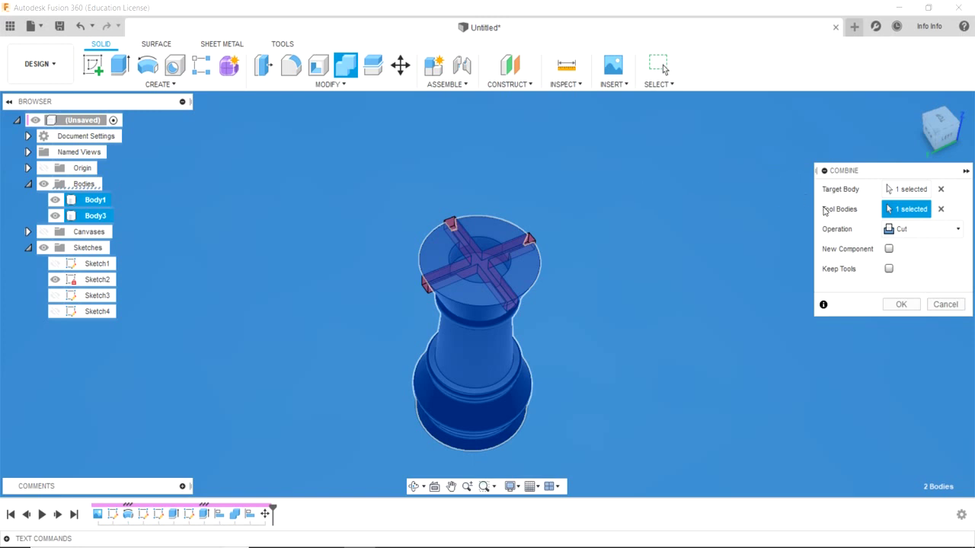
pyautogui.click(938, 305)
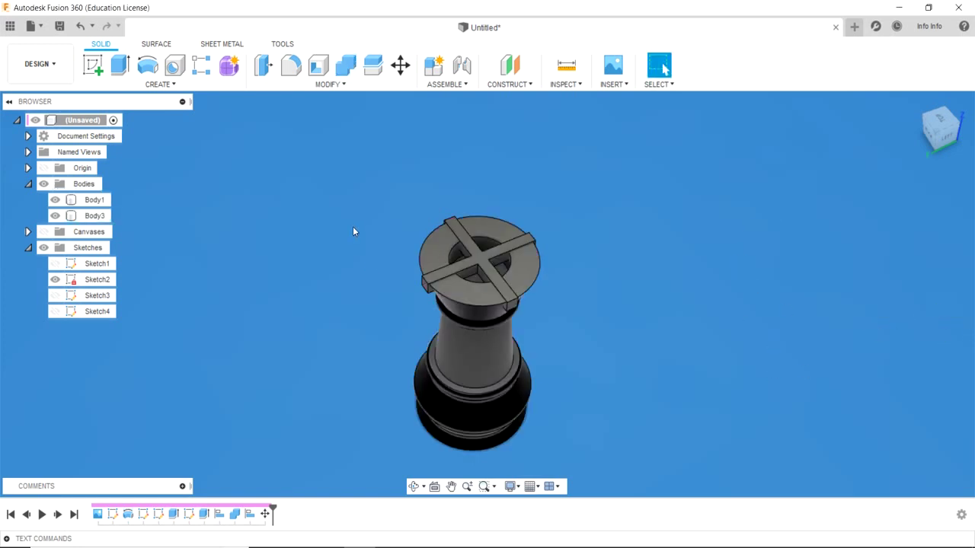
# Step: Combine Cut with the rook (Body1) as target and the cross (Body3) as tool, fixing swapped picks
pyautogui.click(344, 69)
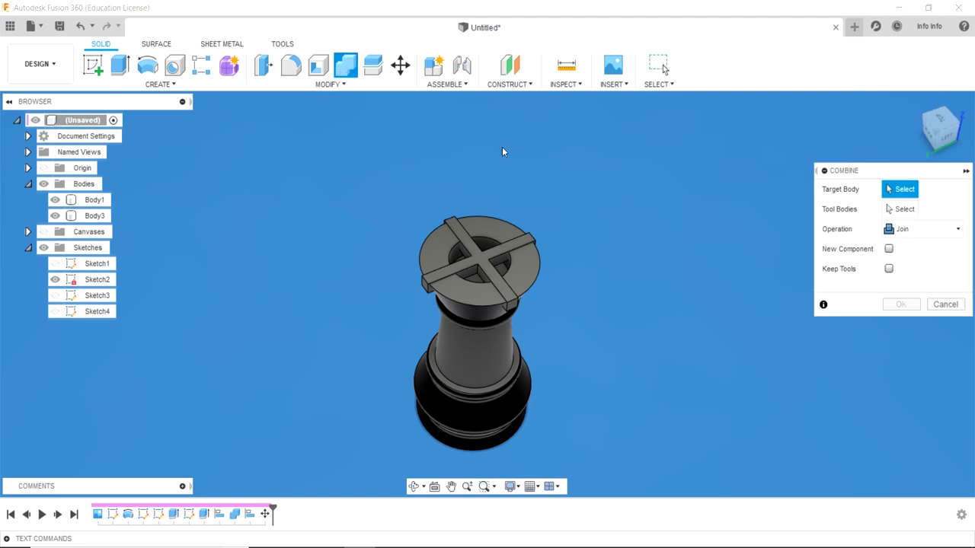
pyautogui.click(482, 259)
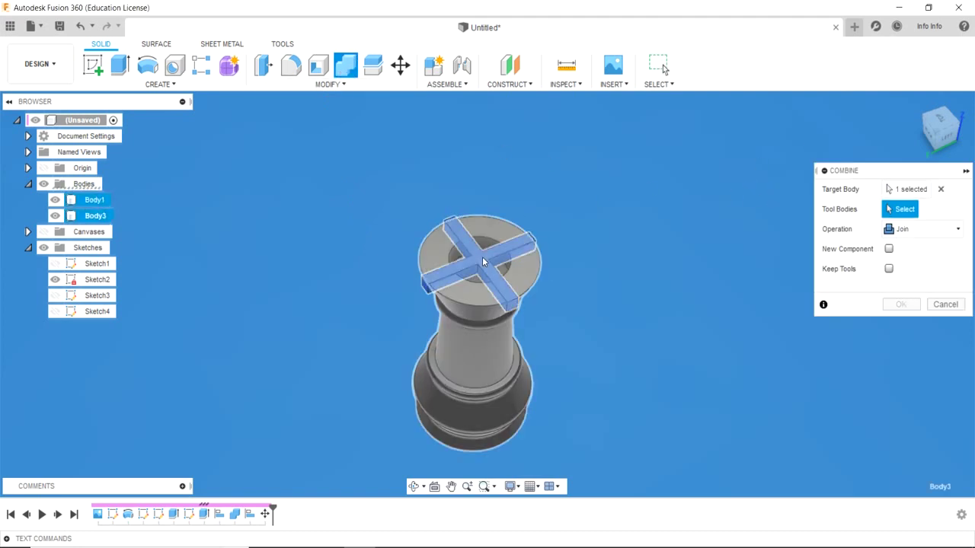
pyautogui.click(464, 305)
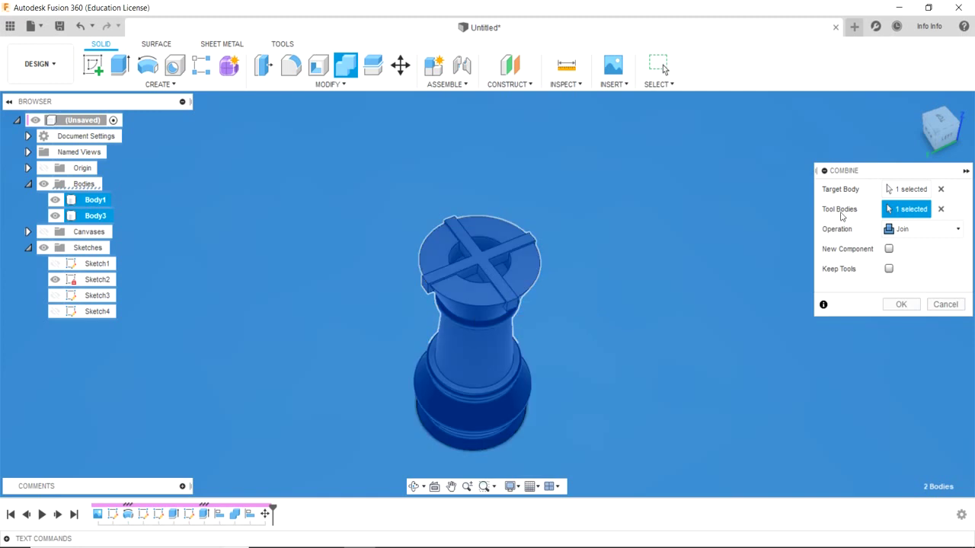
pyautogui.click(951, 235)
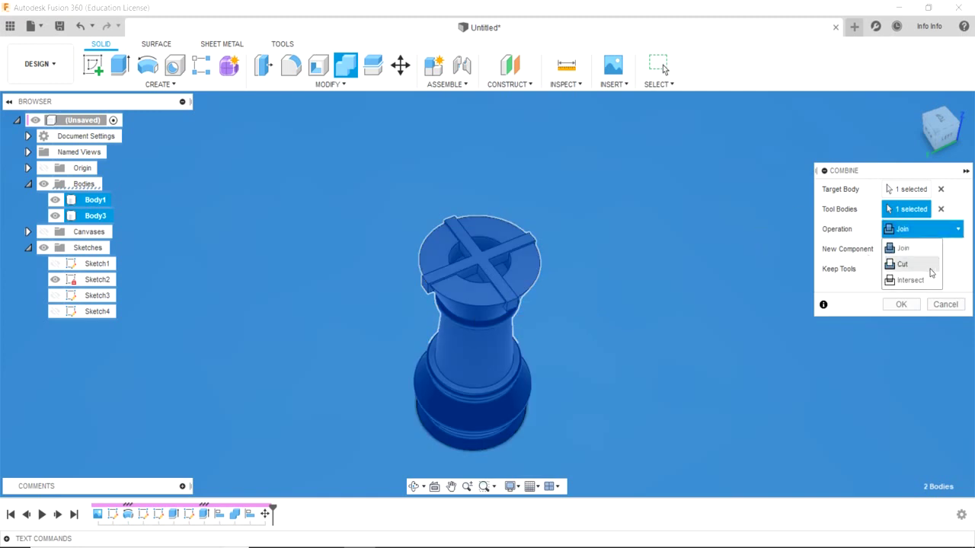
pyautogui.click(934, 263)
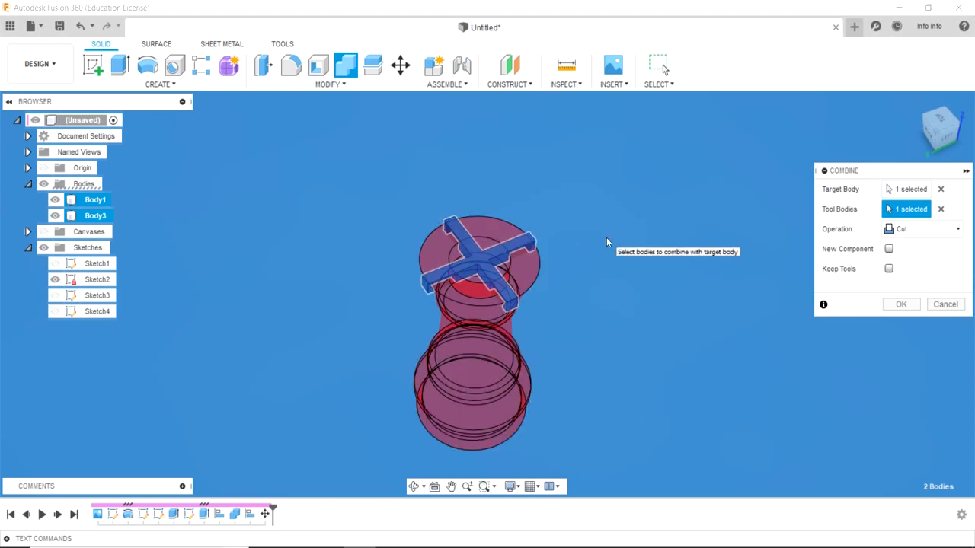
pyautogui.click(941, 209)
pyautogui.click(941, 190)
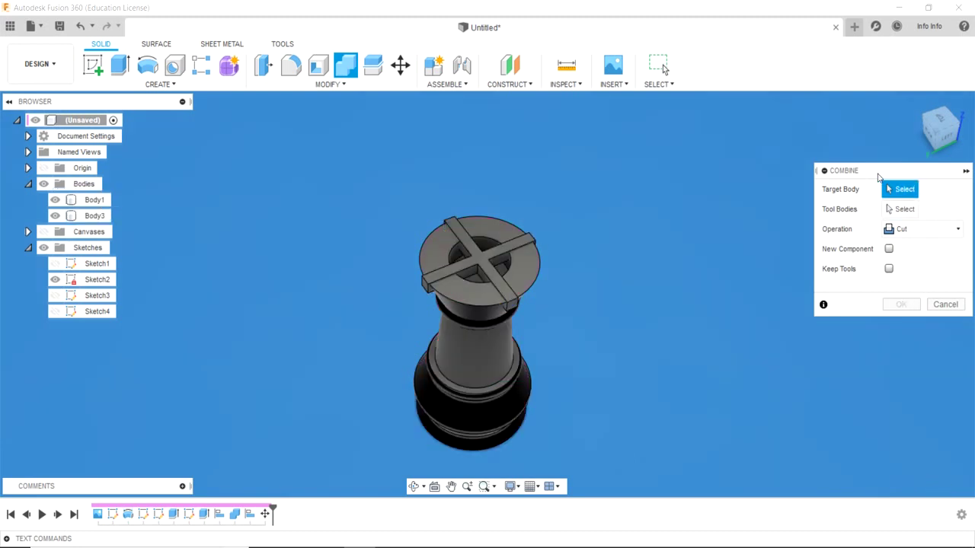
pyautogui.click(454, 339)
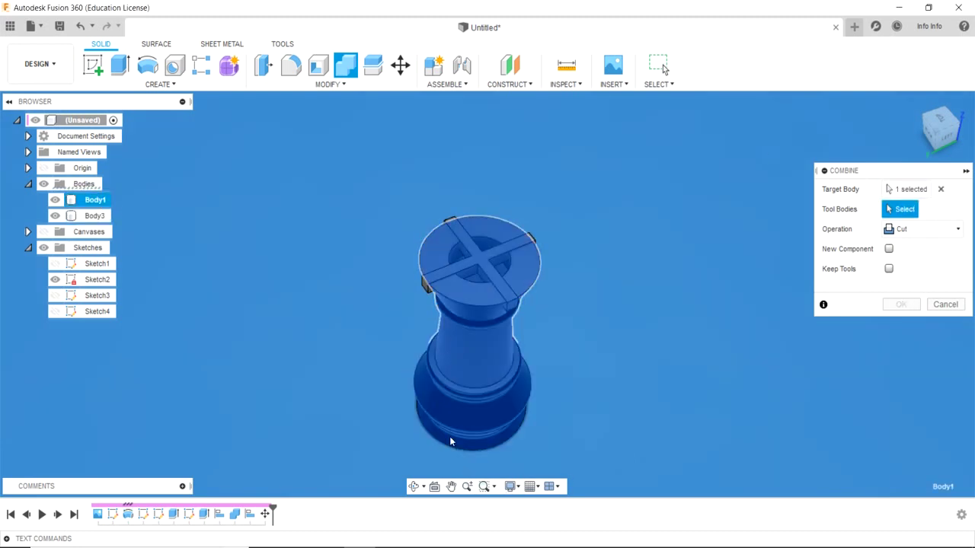
pyautogui.click(421, 286)
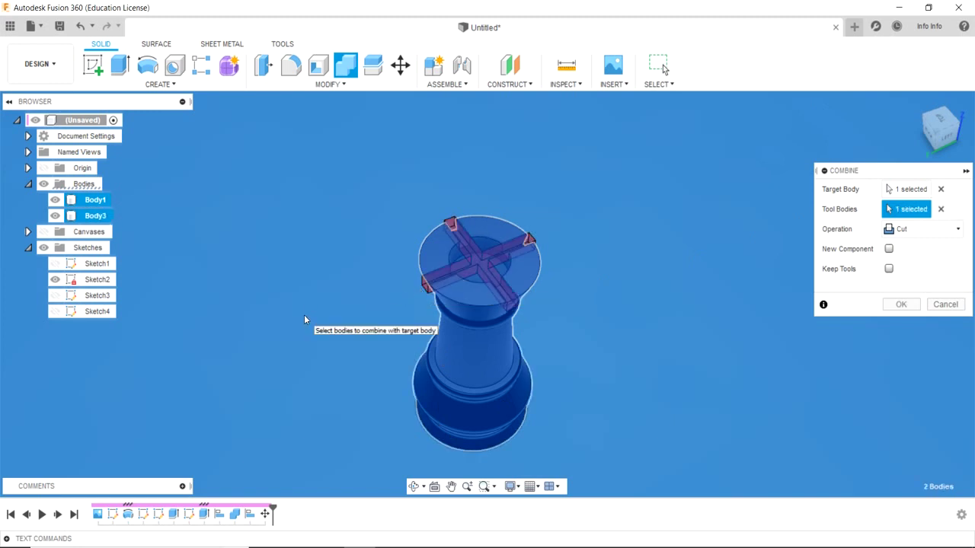
pyautogui.click(900, 304)
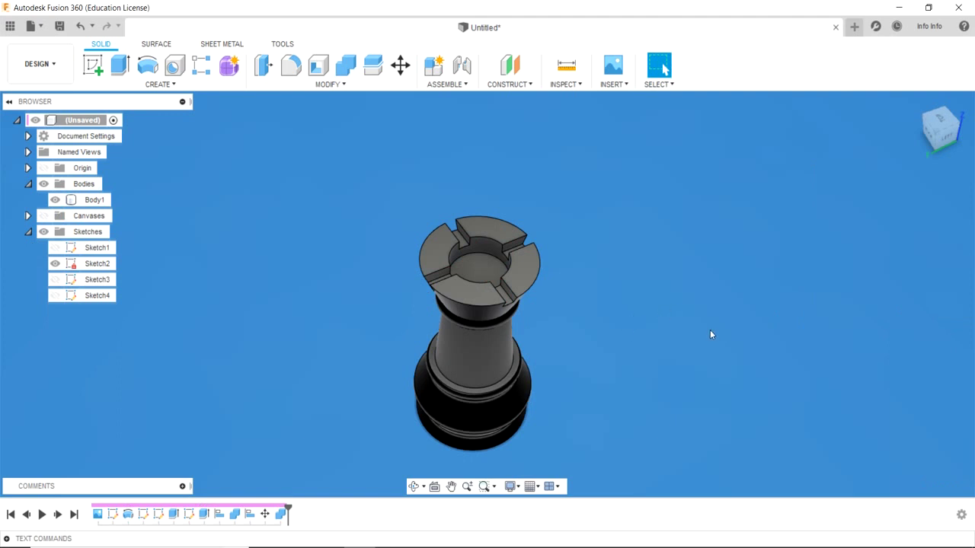
pyautogui.click(411, 486)
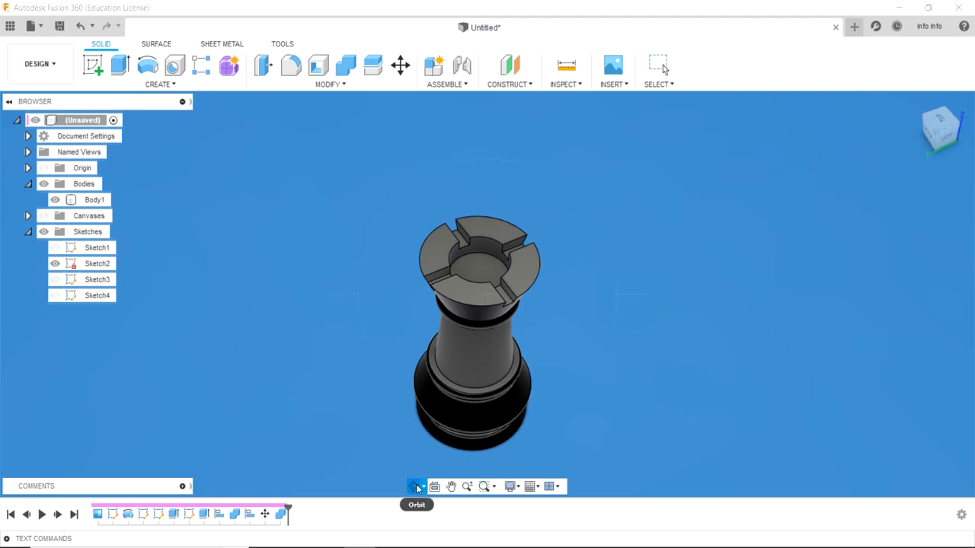
pyautogui.moveTo(358, 376)
pyautogui.mouseDown()
pyautogui.moveTo(422, 348)
pyautogui.moveTo(292, 348)
pyautogui.moveTo(303, 343)
pyautogui.moveTo(316, 280)
pyautogui.mouseUp()
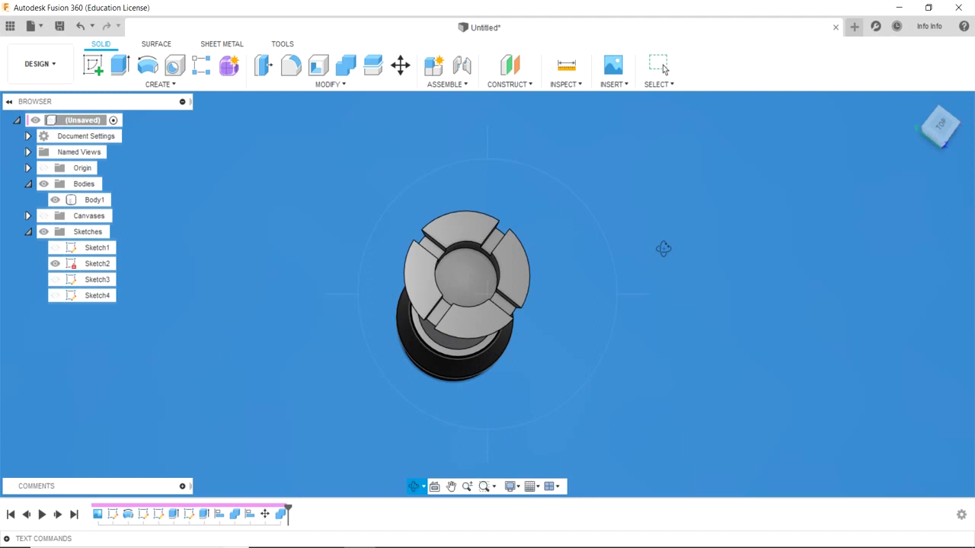
pyautogui.moveTo(609, 356)
pyautogui.mouseDown()
pyautogui.moveTo(589, 283)
pyautogui.moveTo(472, 333)
pyautogui.moveTo(697, 355)
pyautogui.moveTo(642, 311)
pyautogui.moveTo(681, 304)
pyautogui.moveTo(573, 250)
pyautogui.moveTo(594, 285)
pyautogui.mouseUp()
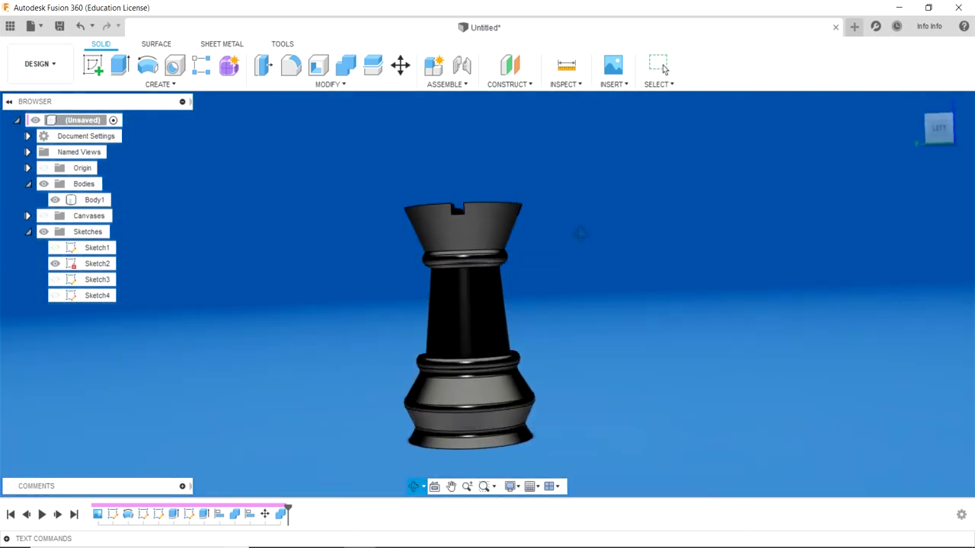
pyautogui.moveTo(580, 234)
pyautogui.mouseDown()
pyautogui.moveTo(622, 242)
pyautogui.moveTo(609, 239)
pyautogui.moveTo(617, 290)
pyautogui.mouseUp()
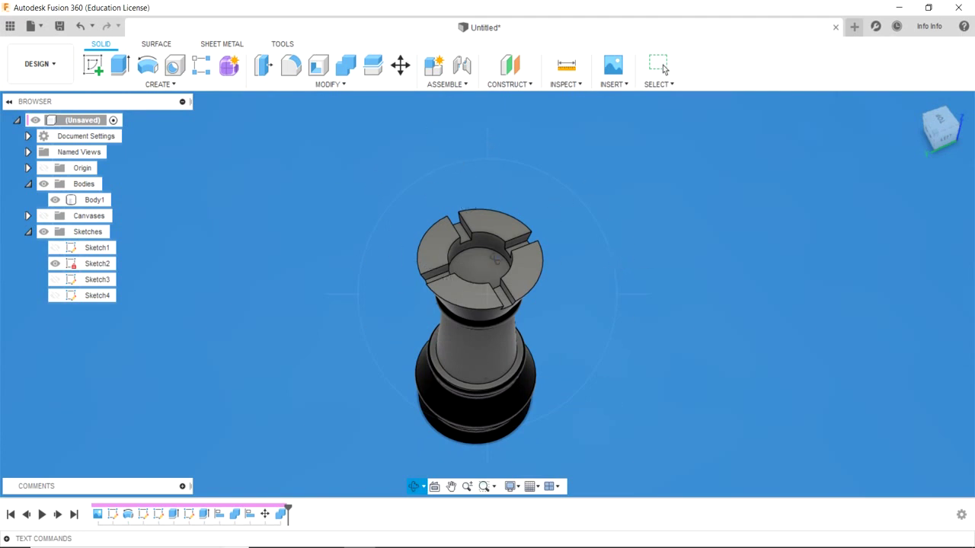
pyautogui.moveTo(637, 271); pyautogui.dragTo(634, 205)
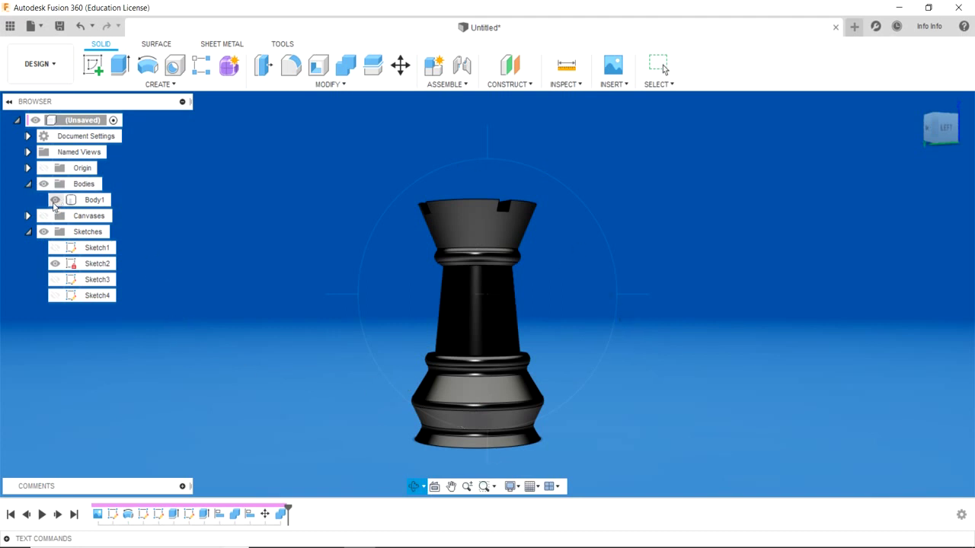
# Step: Hide the rook body (Body1) and collapse the Sketches folder in the Browser
pyautogui.click(54, 201)
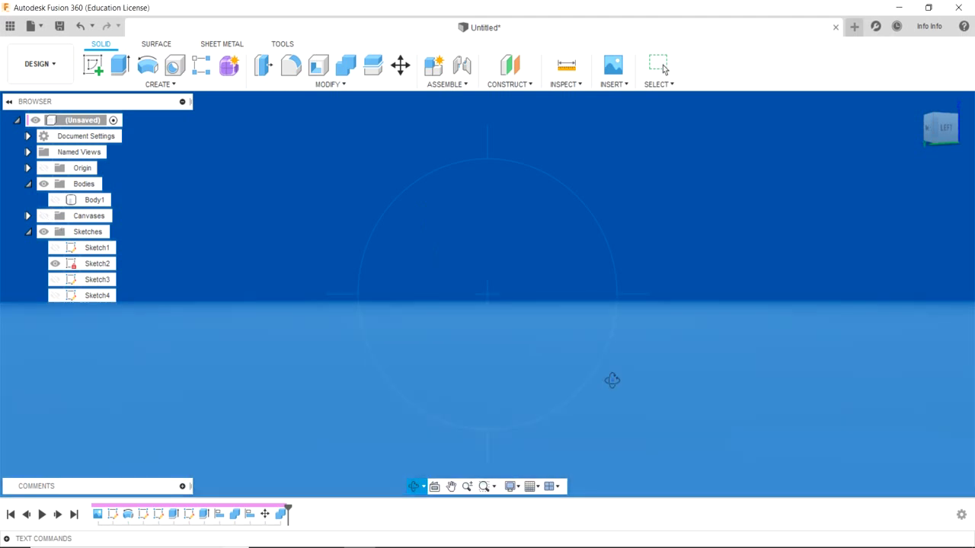
pyautogui.click(31, 235)
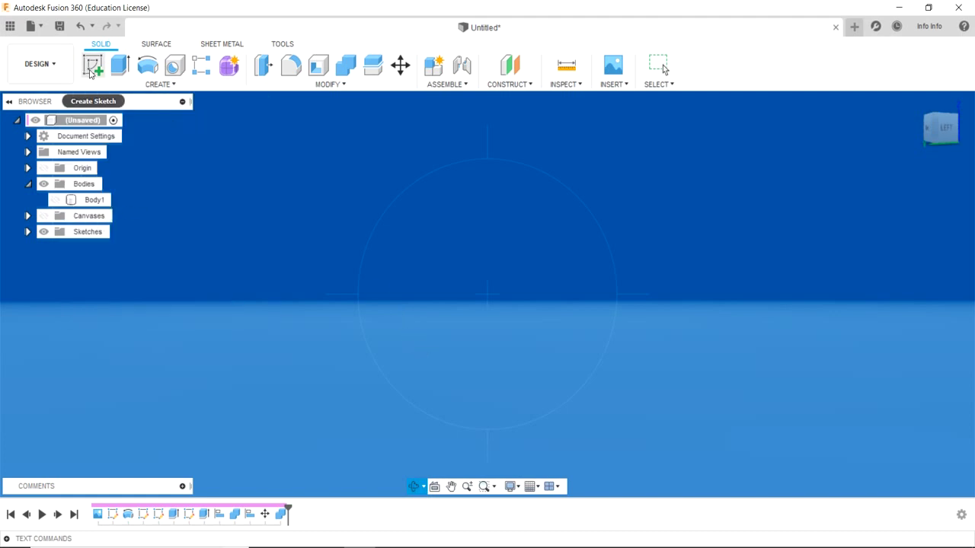
# Step: Start a new sketch on the horizontal XY ground plane, keeping the rook body hidden
pyautogui.click(89, 68)
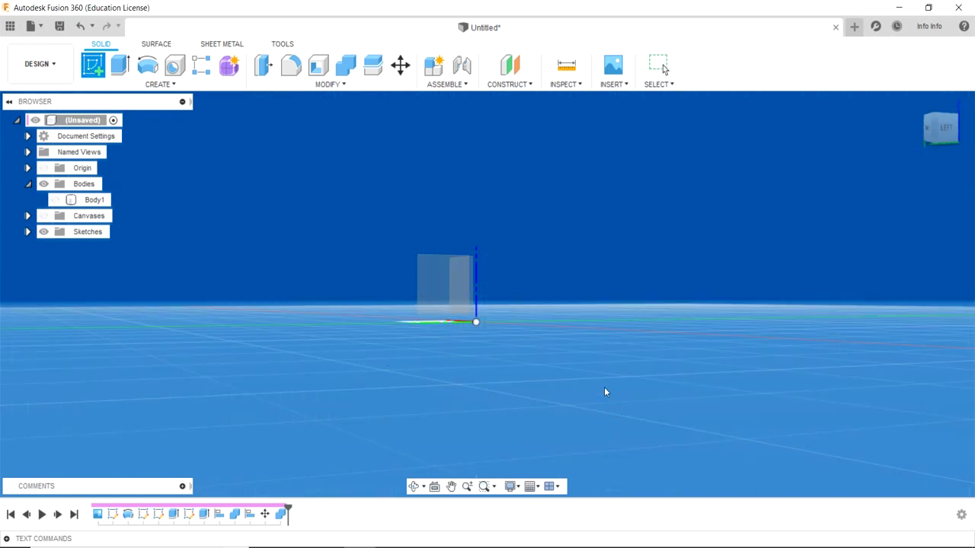
pyautogui.click(414, 486)
pyautogui.moveTo(585, 332); pyautogui.dragTo(644, 370)
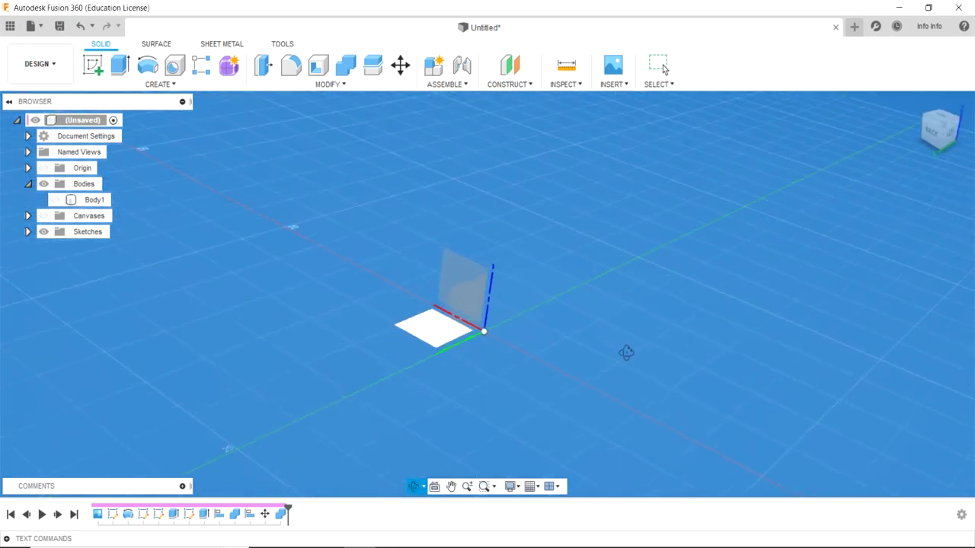
pyautogui.press('Escape')
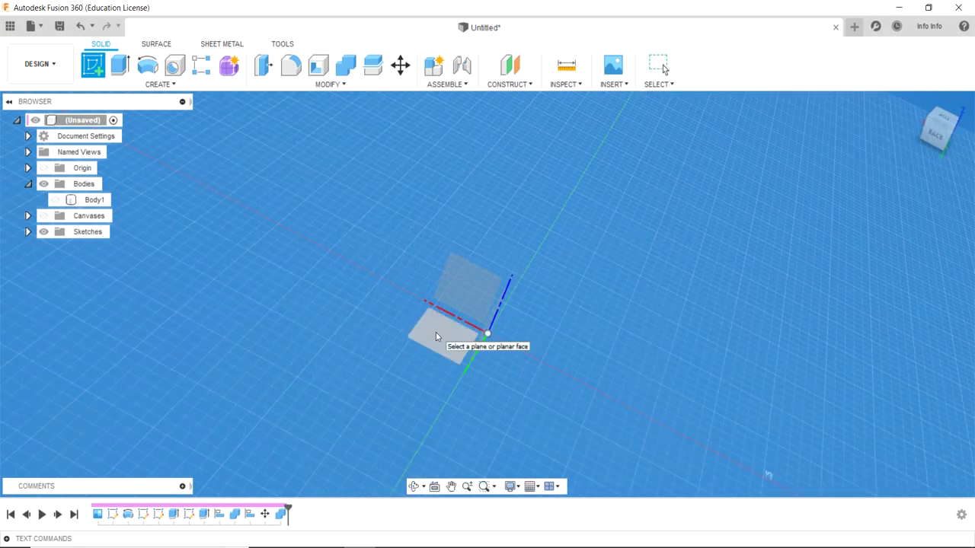
pyautogui.click(435, 332)
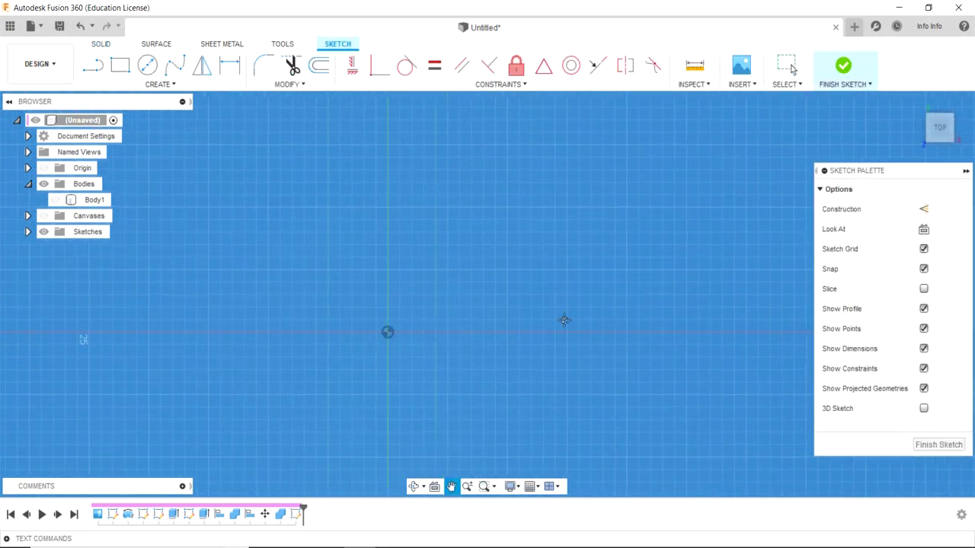
pyautogui.click(55, 200)
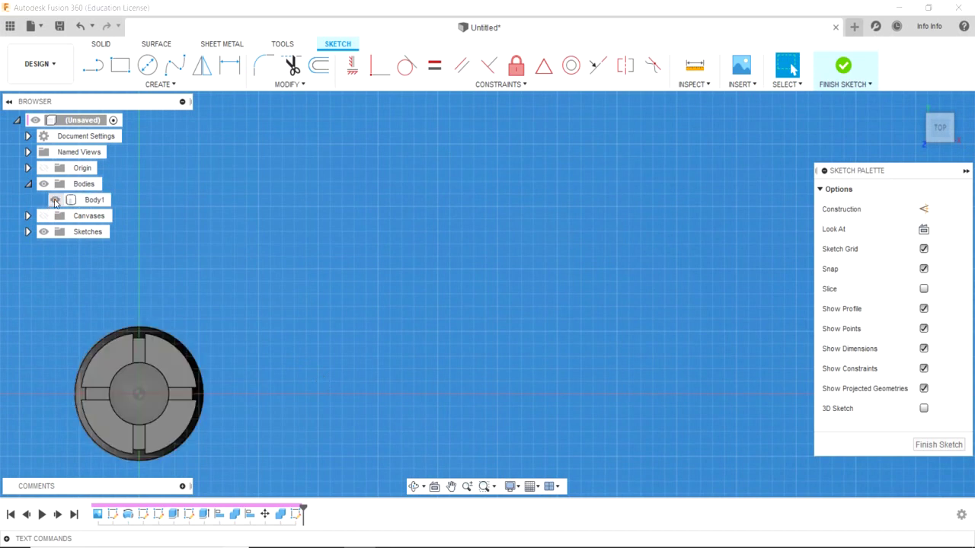
pyautogui.click(54, 200)
pyautogui.moveTo(383, 333); pyautogui.dragTo(275, 374, button='middle')
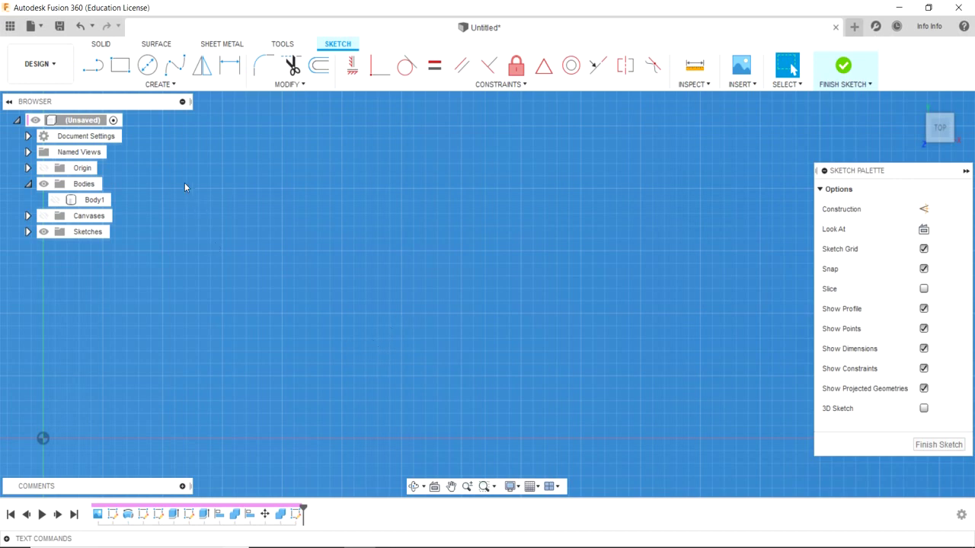
pyautogui.moveTo(147, 66)
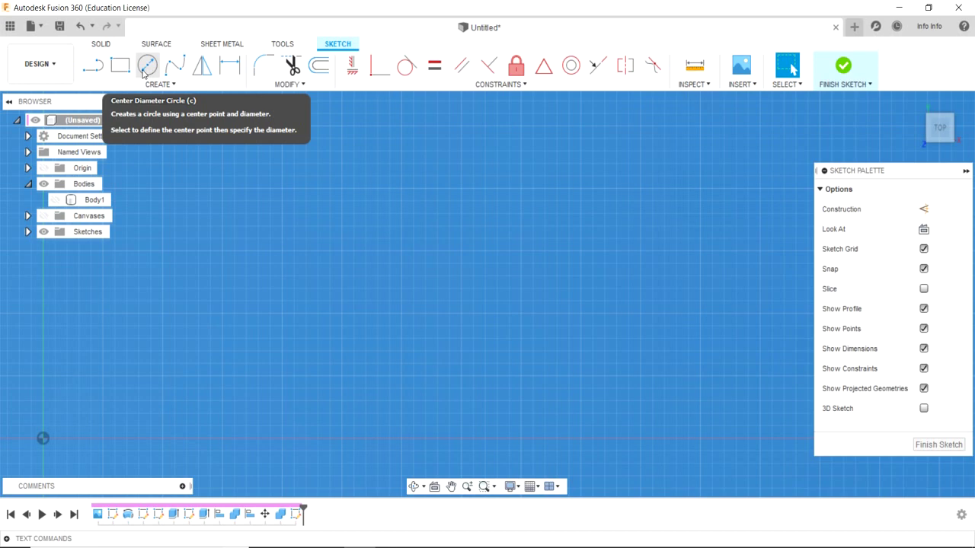
# Step: Draw a 10 mm centre-diameter circle at the origin and tilt the view to inspect it
pyautogui.click(143, 72)
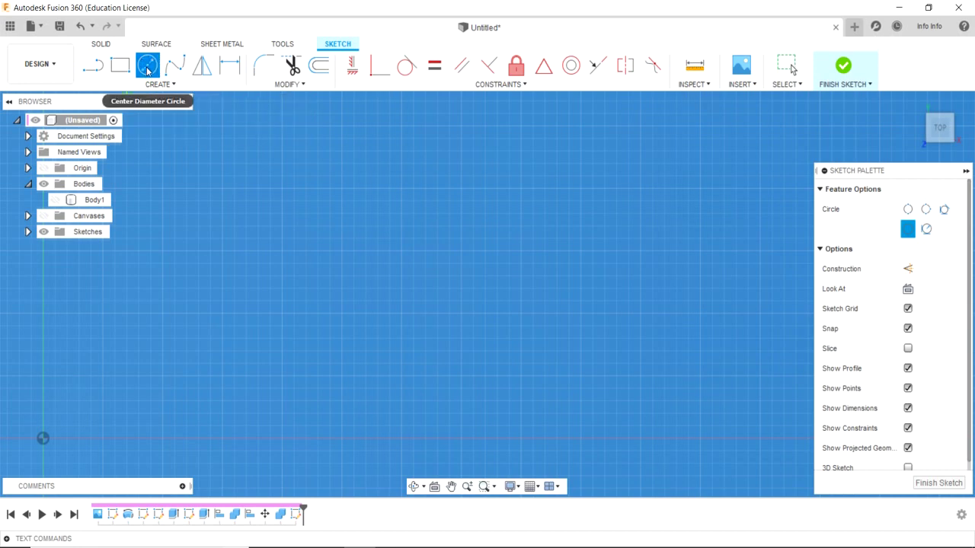
pyautogui.click(402, 312)
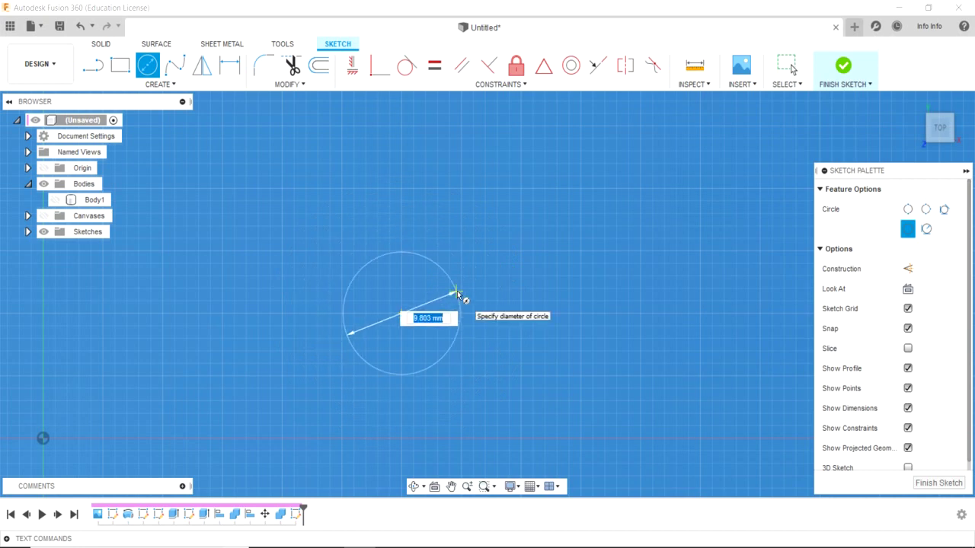
pyautogui.press('Escape')
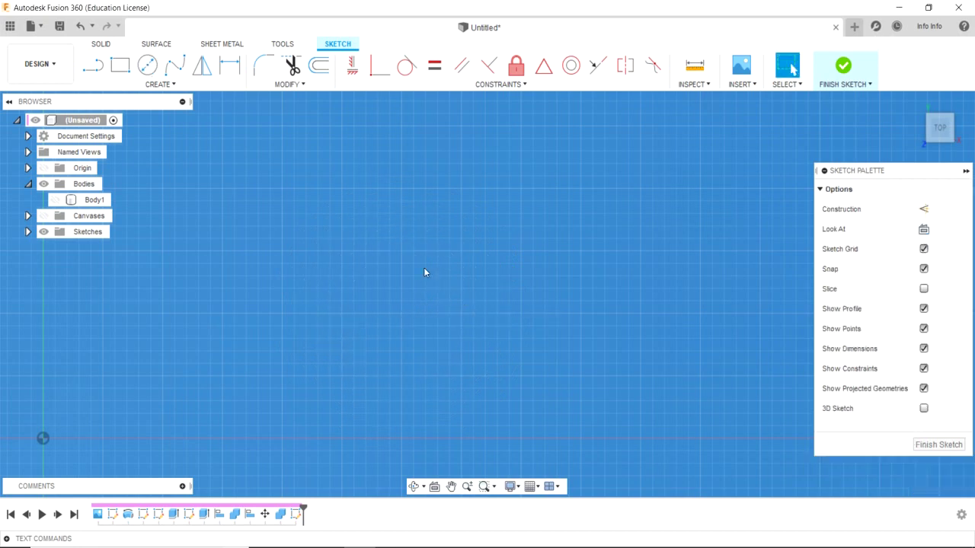
pyautogui.click(167, 84)
pyautogui.moveTo(102, 129)
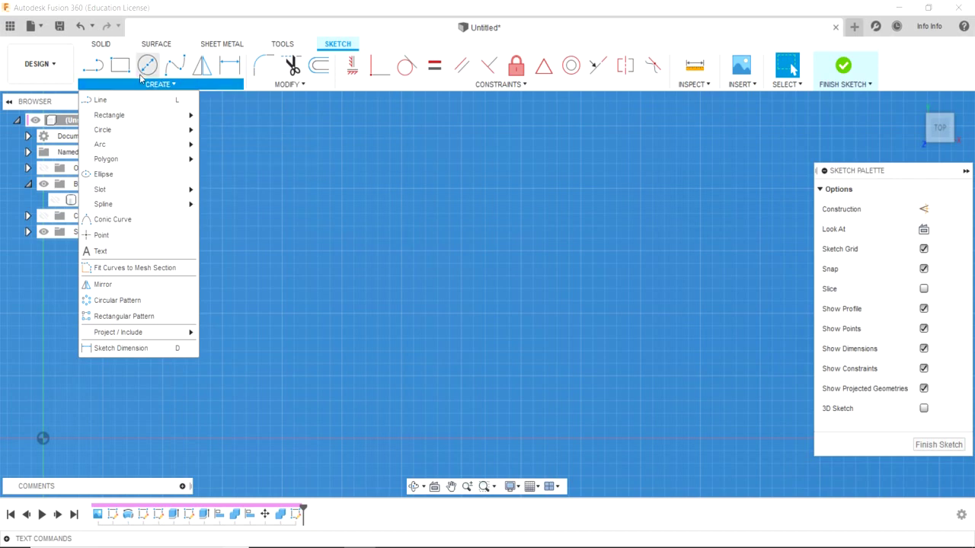
pyautogui.click(149, 65)
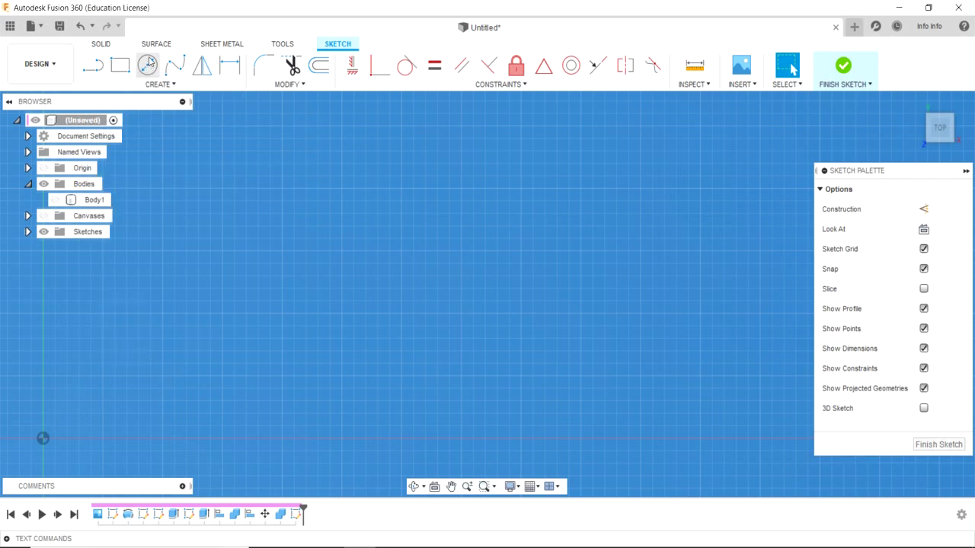
pyautogui.click(403, 314)
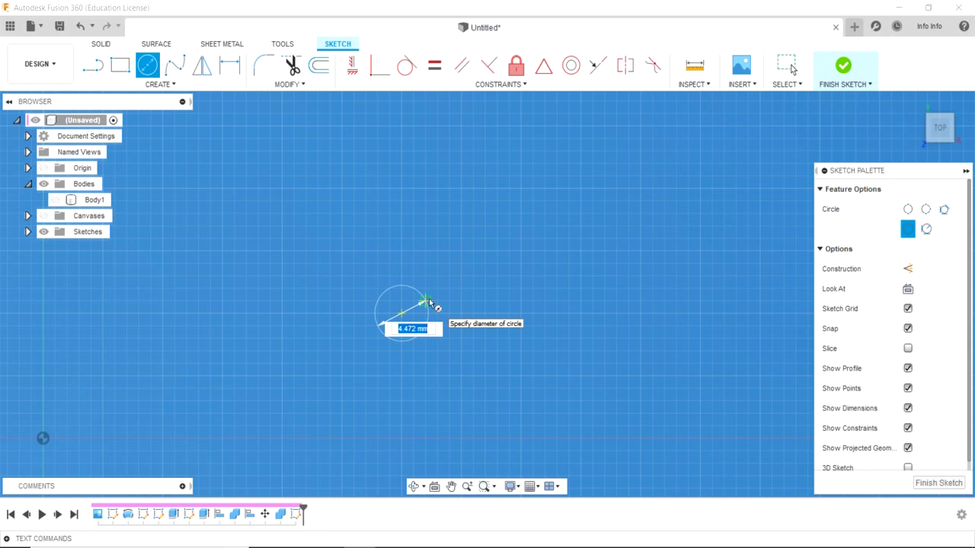
pyautogui.write('1')
pyautogui.write('0')
pyautogui.press('Return')
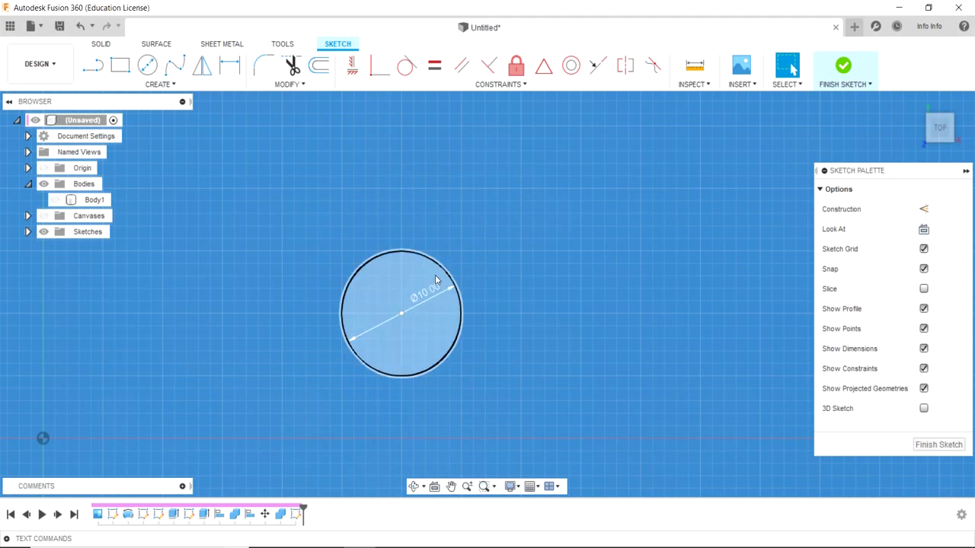
pyautogui.click(413, 486)
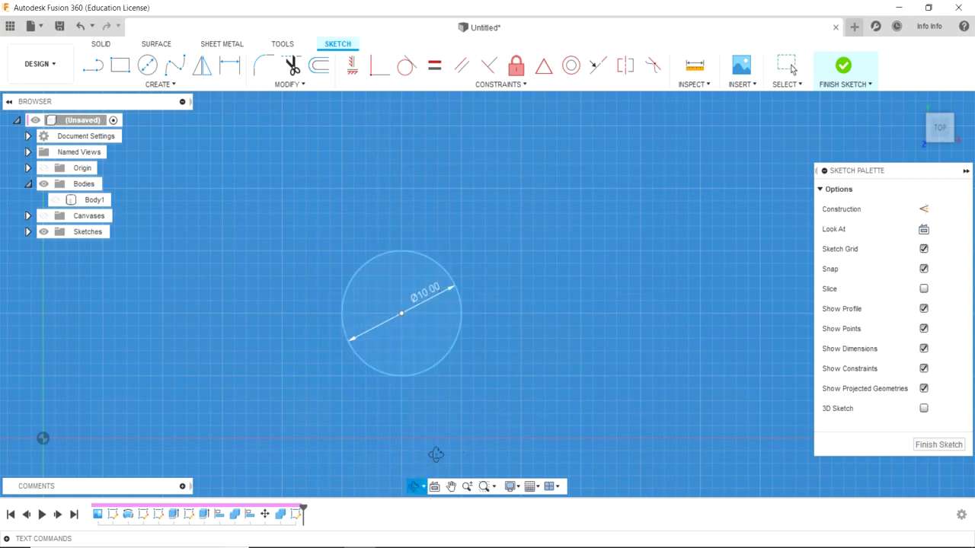
pyautogui.moveTo(436, 455)
pyautogui.mouseDown()
pyautogui.moveTo(485, 343)
pyautogui.moveTo(481, 269)
pyautogui.mouseUp()
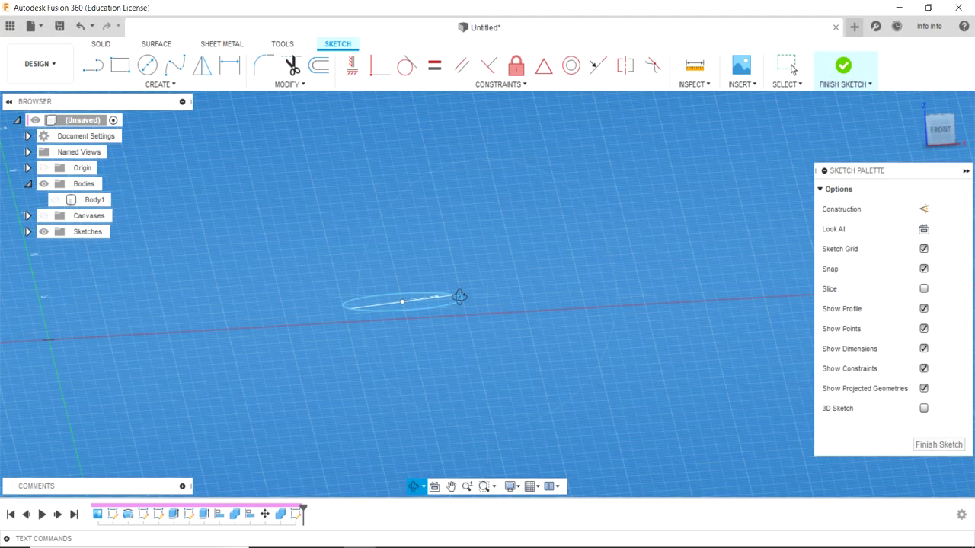
pyautogui.moveTo(522, 275); pyautogui.dragTo(524, 292)
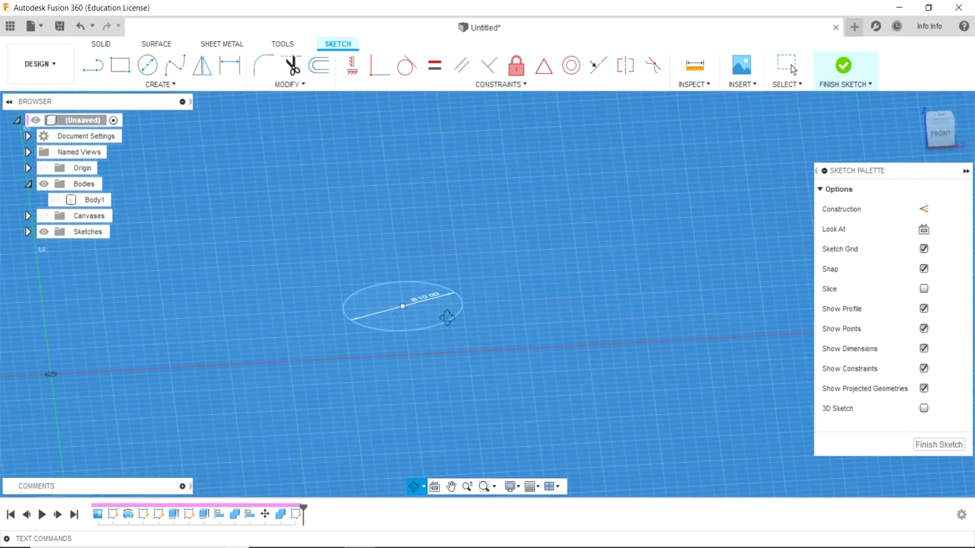
pyautogui.press('Escape')
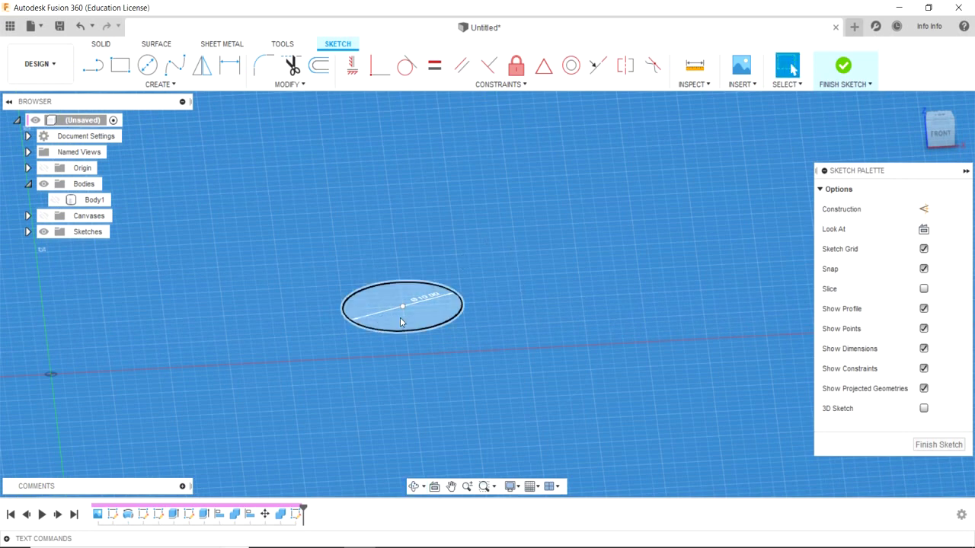
# Step: Create a construction plane offset 3 mm from the 10 mm circle's sketch plane
pyautogui.rightClick(400, 317)
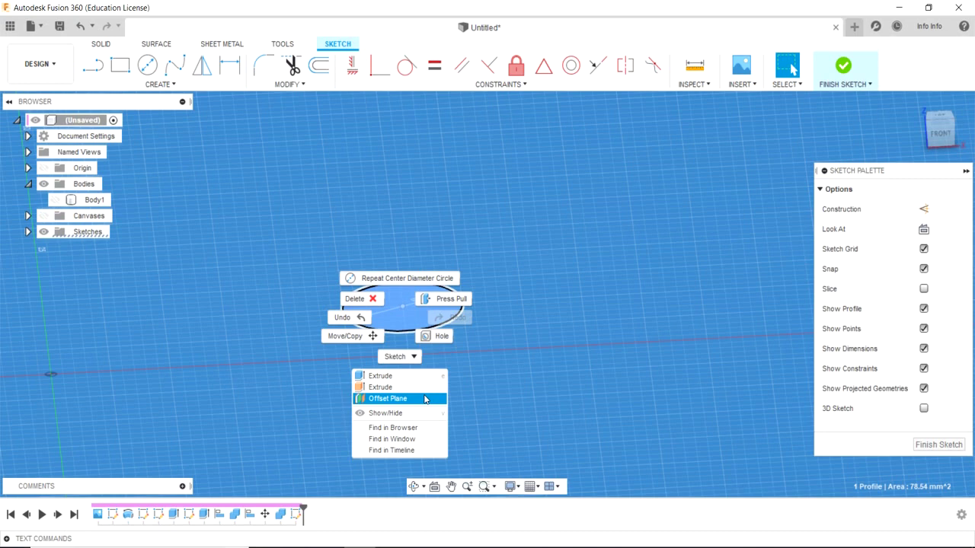
pyautogui.click(422, 400)
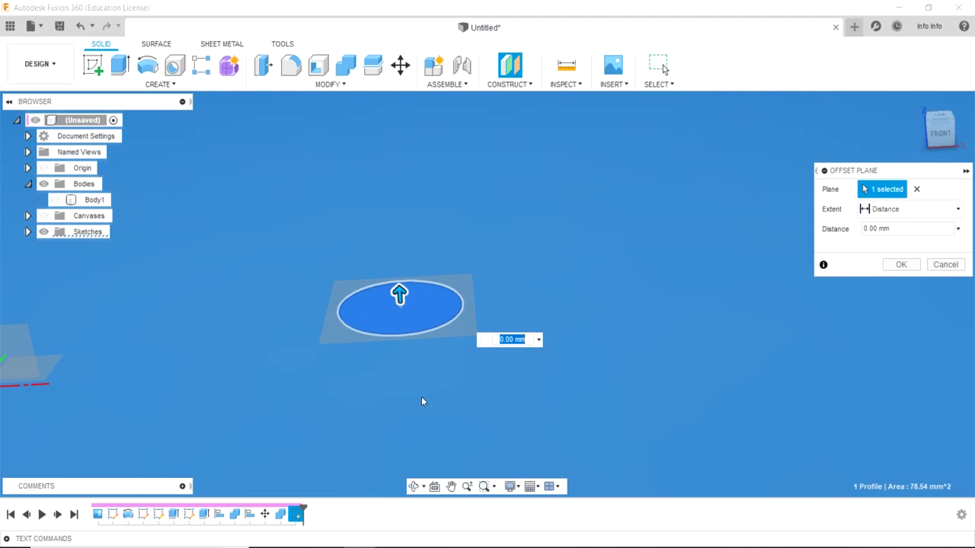
pyautogui.write('3')
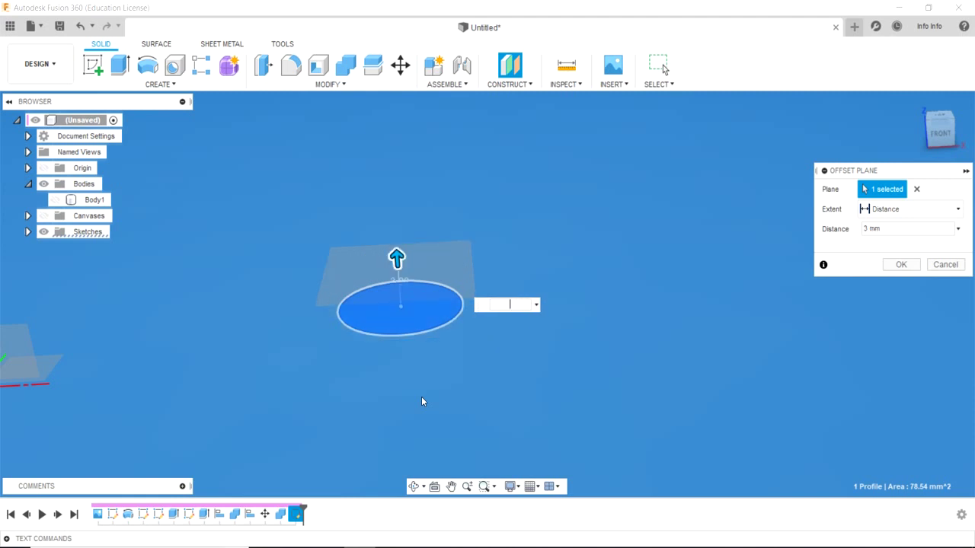
pyautogui.write('0')
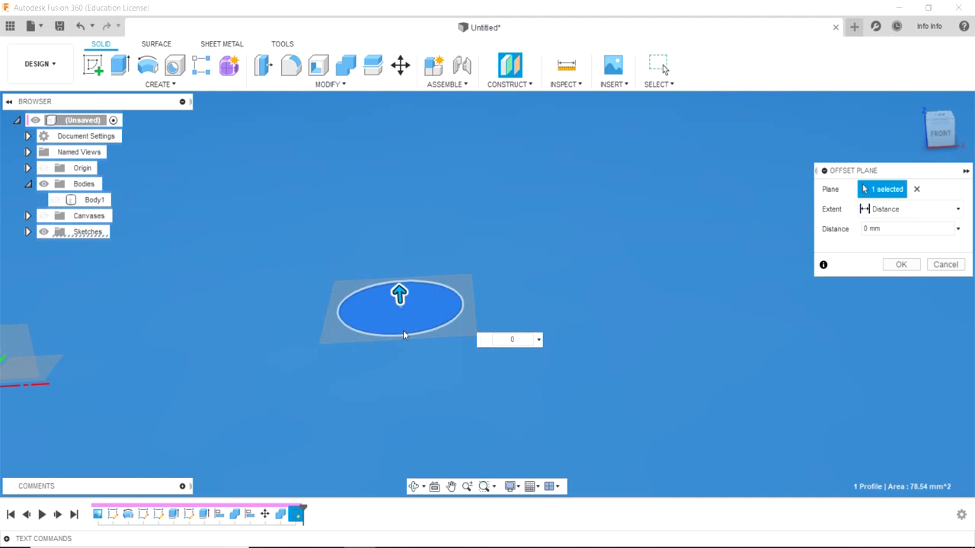
pyautogui.write('3')
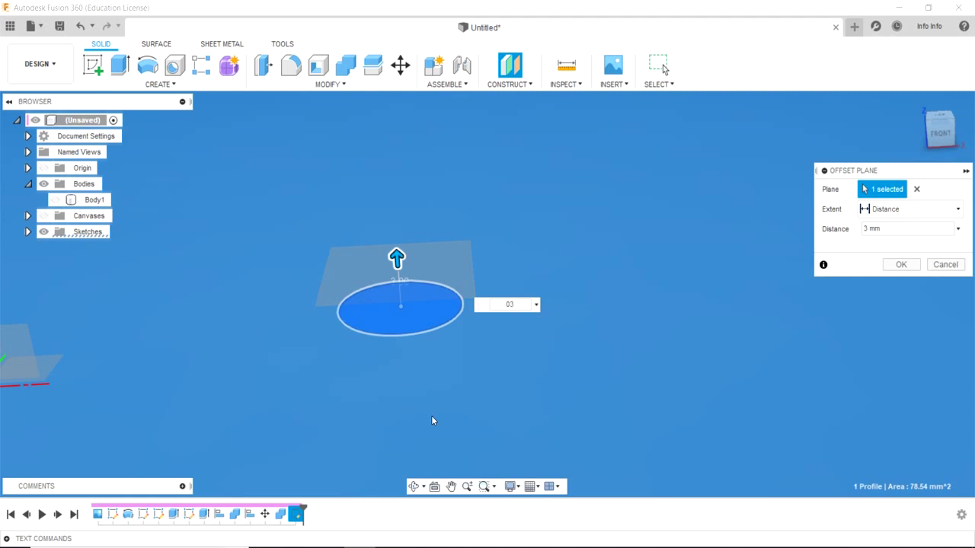
pyautogui.press('Return')
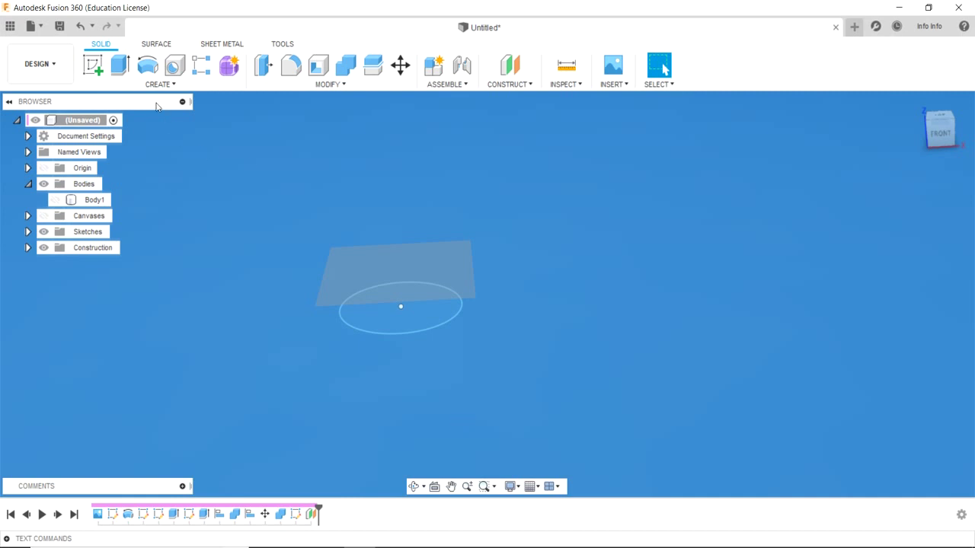
# Step: Start a new sketch on the 3 mm offset plane
pyautogui.click(92, 66)
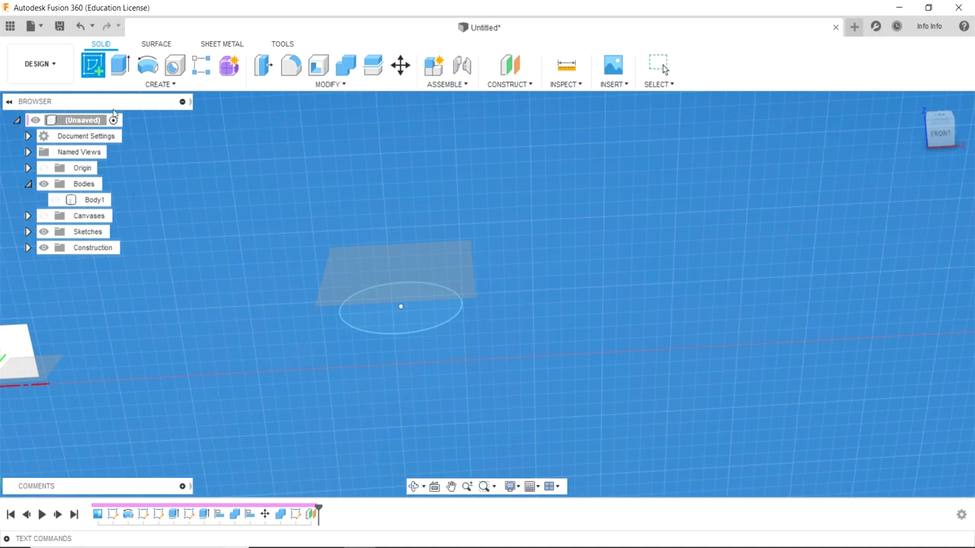
pyautogui.click(160, 84)
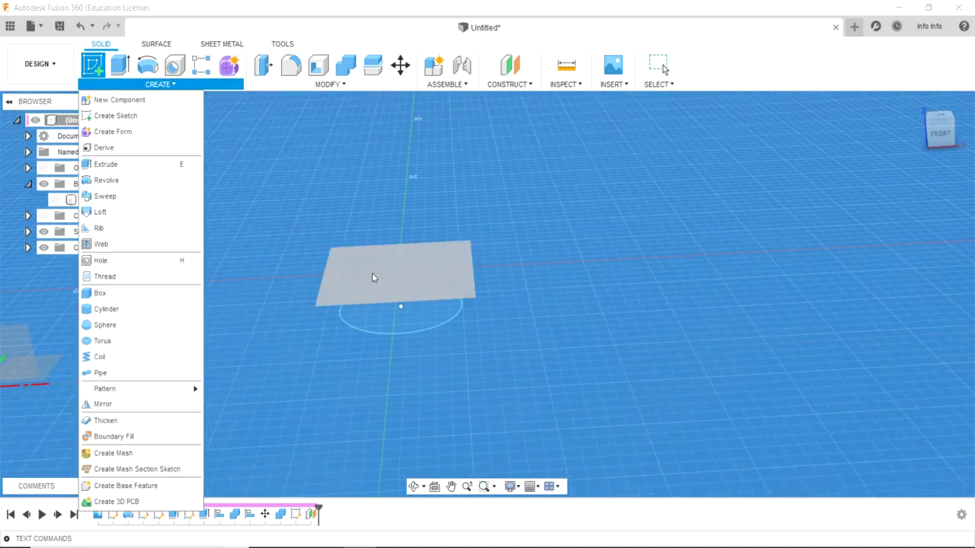
pyautogui.click(391, 279)
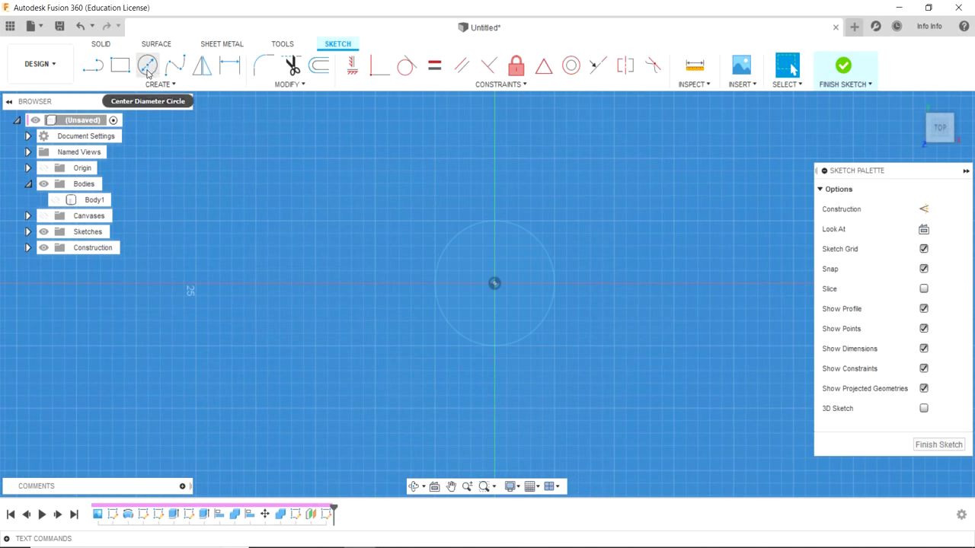
# Step: Draw an 8 mm diameter circle centred on the origin, orbiting to check it
pyautogui.click(148, 67)
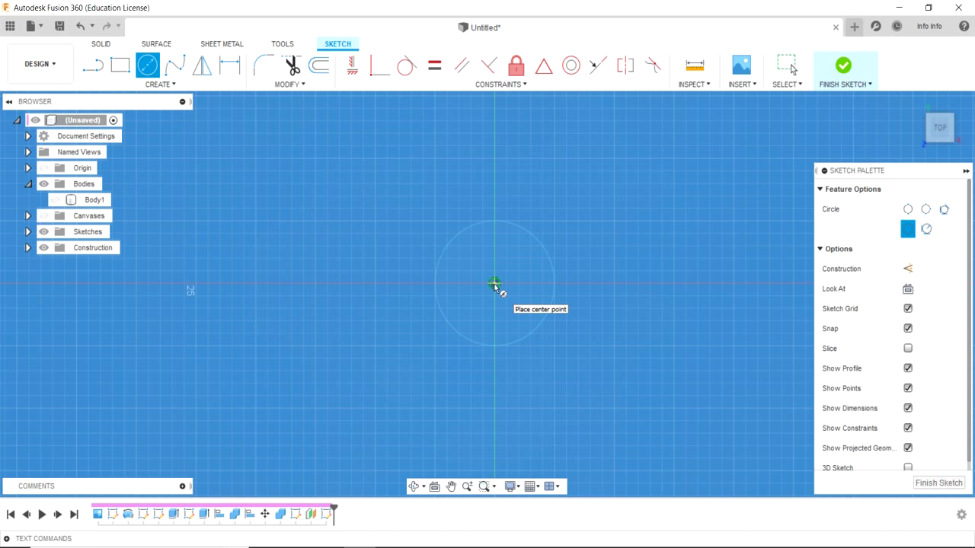
pyautogui.click(495, 284)
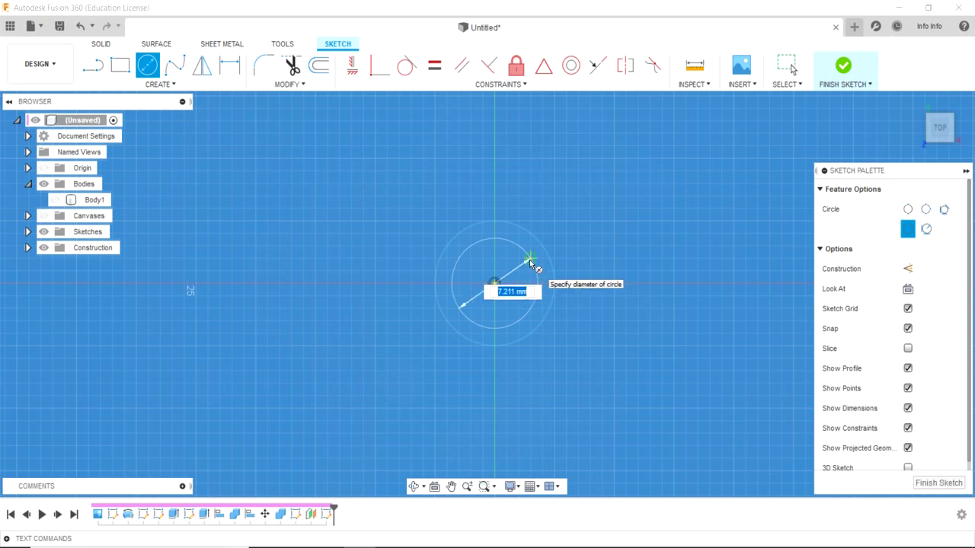
pyautogui.write('8')
pyautogui.press('Return')
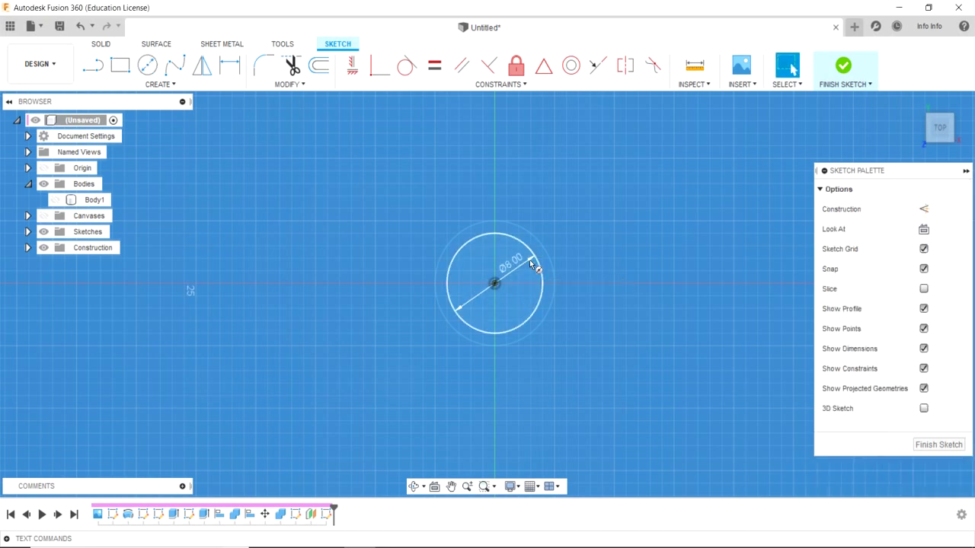
pyautogui.click(414, 485)
pyautogui.moveTo(576, 409); pyautogui.dragTo(574, 297)
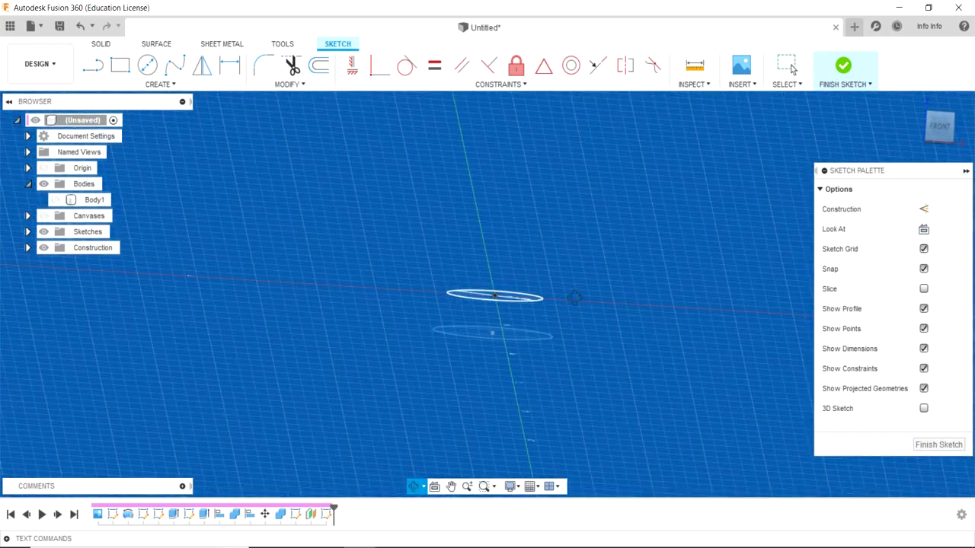
pyautogui.moveTo(574, 297)
pyautogui.mouseDown()
pyautogui.moveTo(568, 330)
pyautogui.moveTo(579, 333)
pyautogui.mouseUp()
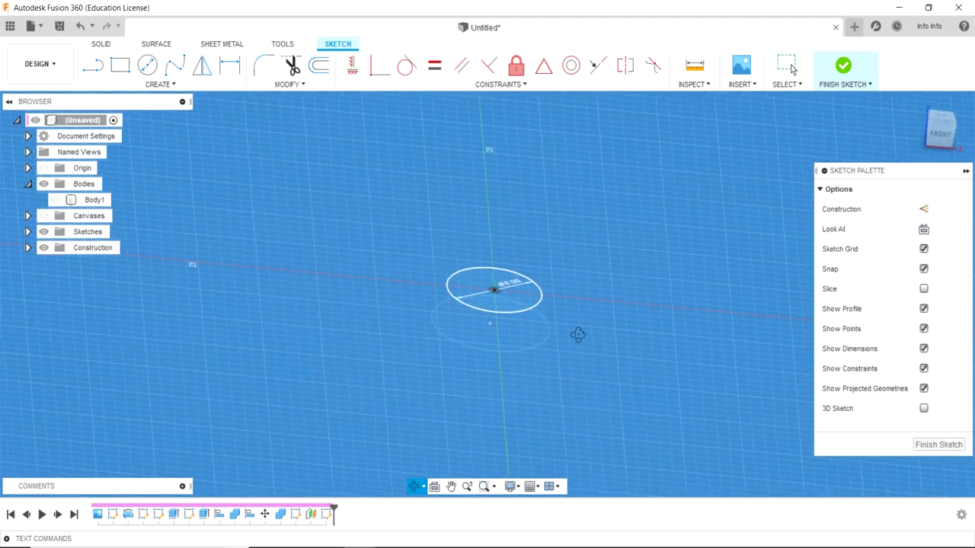
pyautogui.press('Escape')
# Step: Offset a construction plane 8 mm from the 8 mm circle profile
pyautogui.click(526, 295)
pyautogui.rightClick(525, 296)
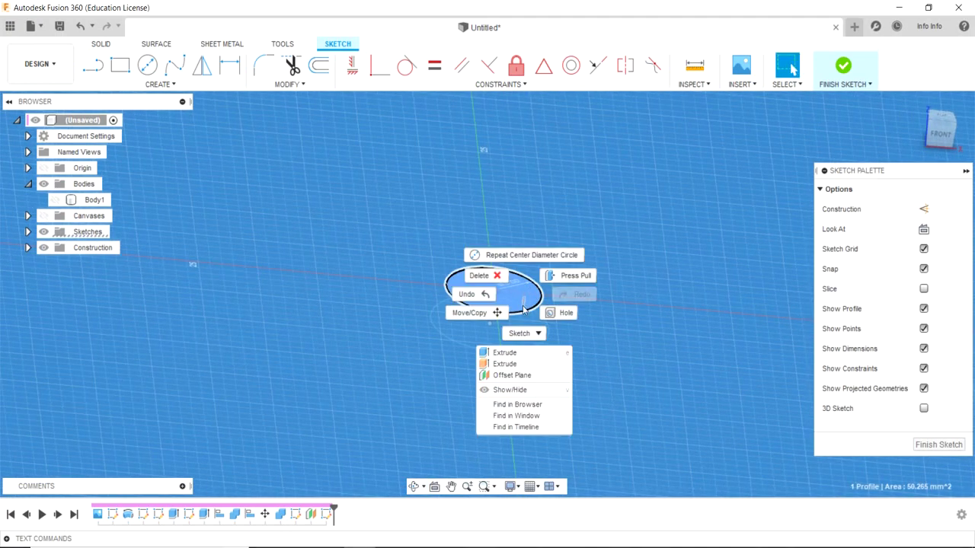
pyautogui.click(521, 376)
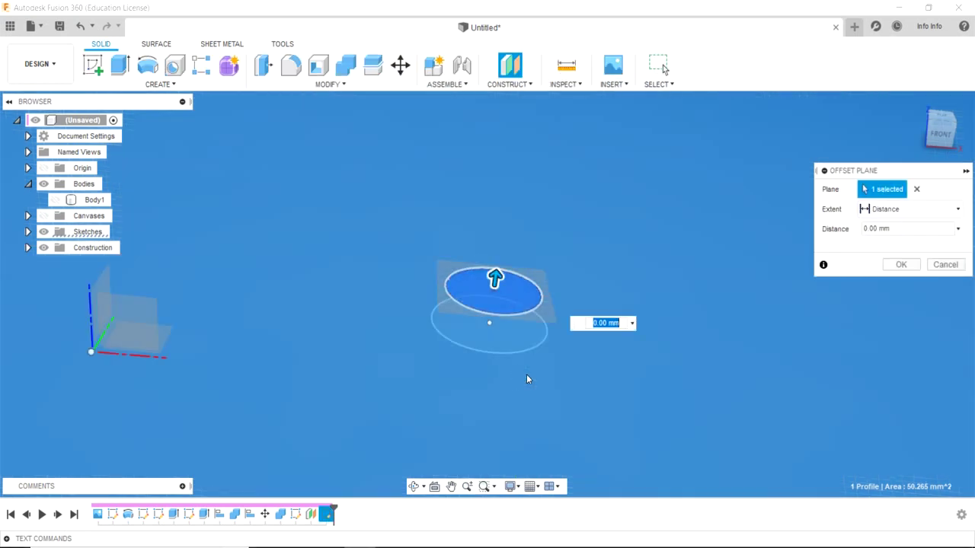
pyautogui.write('8')
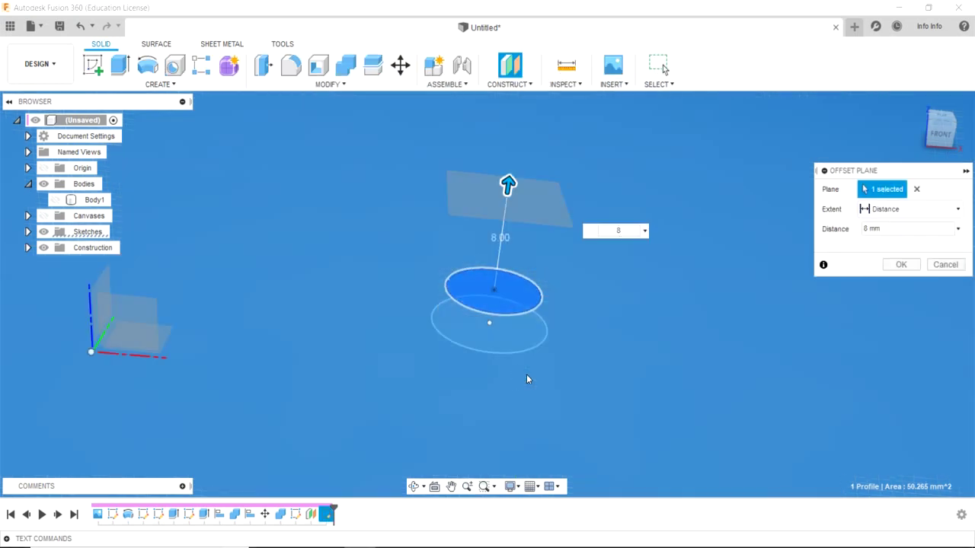
pyautogui.press('Return')
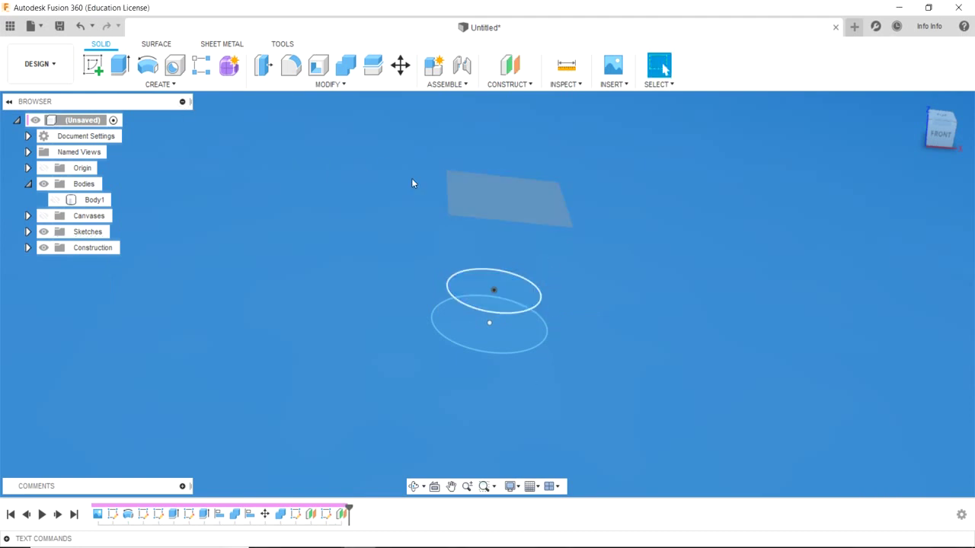
# Step: Start a sketch on the 8 mm offset plane and draw a 13 mm circle at the origin
pyautogui.click(89, 69)
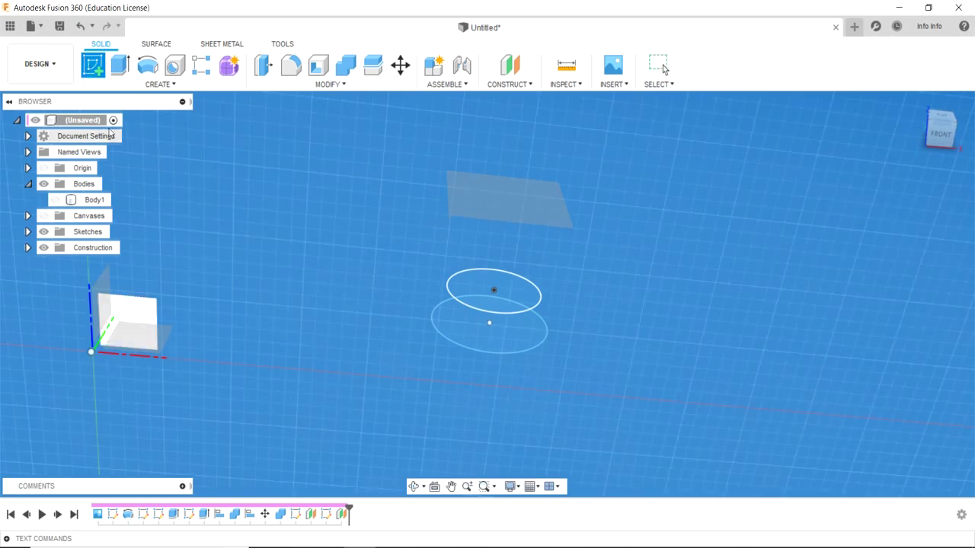
pyautogui.click(510, 204)
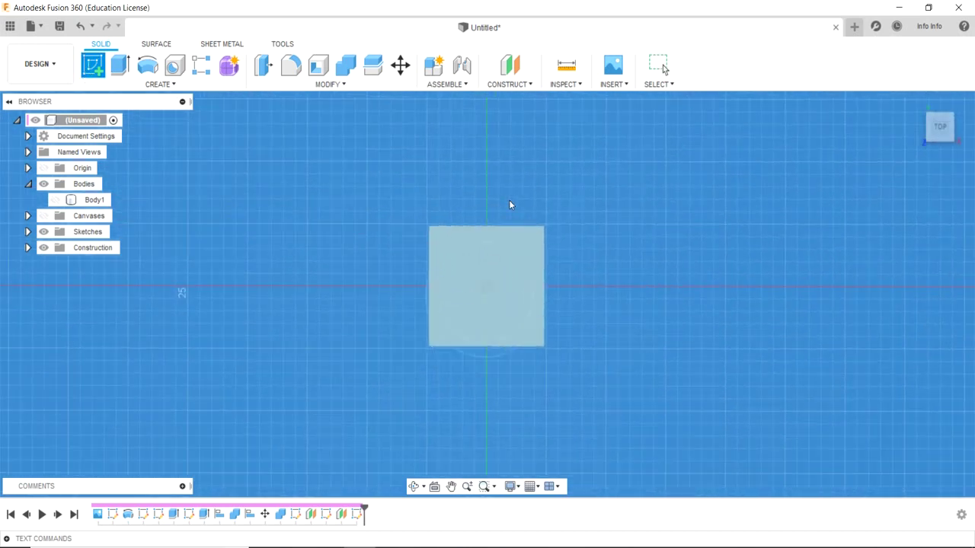
pyautogui.press('c')
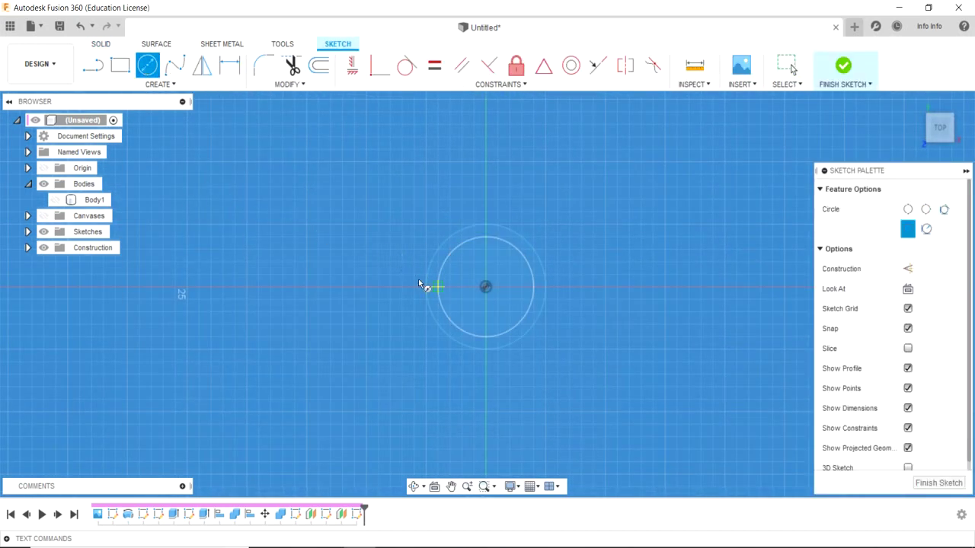
pyautogui.click(485, 288)
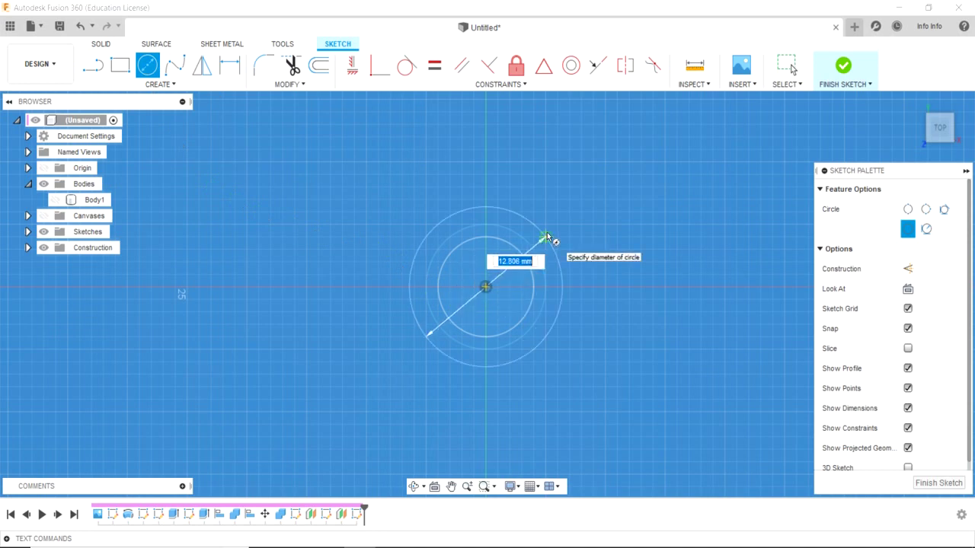
pyautogui.write('1')
pyautogui.write('3')
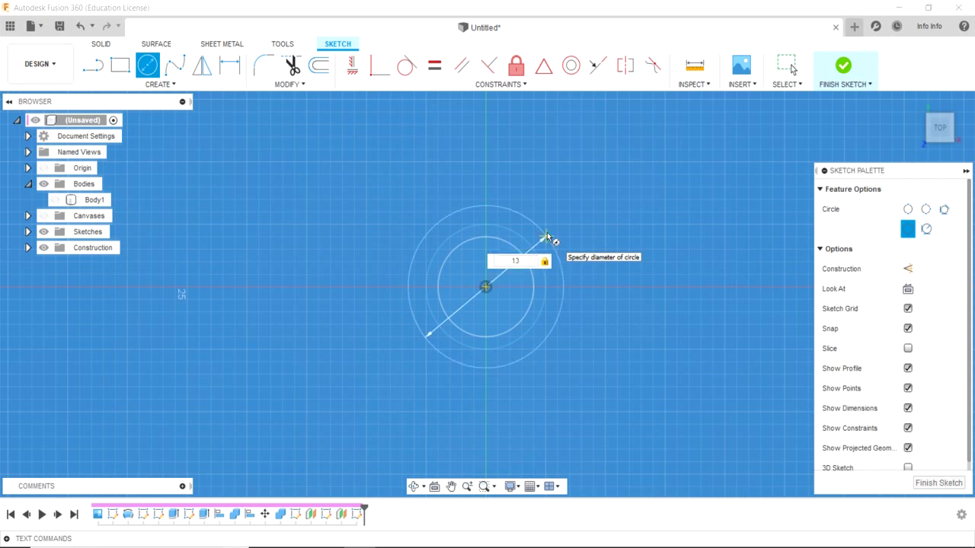
pyautogui.press('Return')
pyautogui.press('Escape')
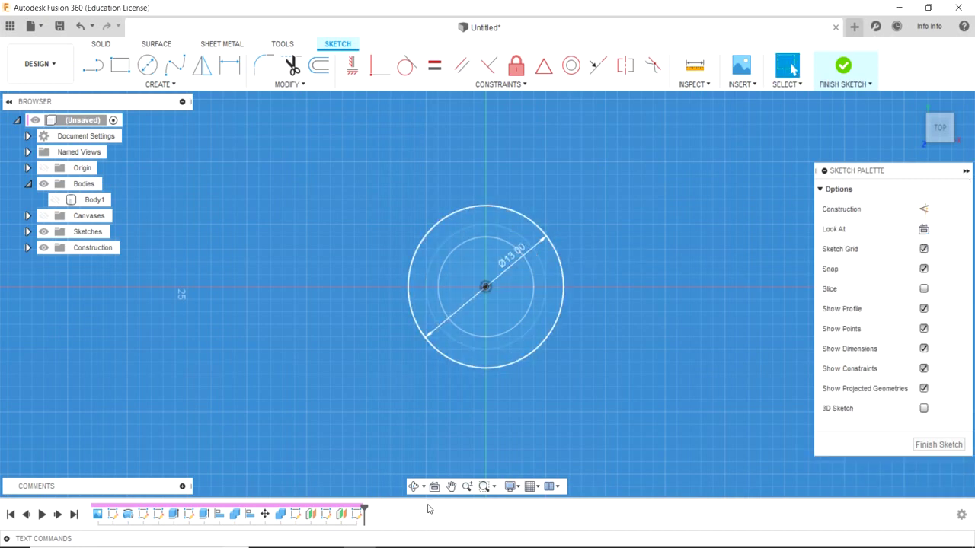
# Step: Orbit to an oblique top view of all three circles and finish the sketch
pyautogui.click(414, 486)
pyautogui.moveTo(566, 393)
pyautogui.mouseDown()
pyautogui.moveTo(602, 385)
pyautogui.moveTo(792, 68)
pyautogui.mouseUp()
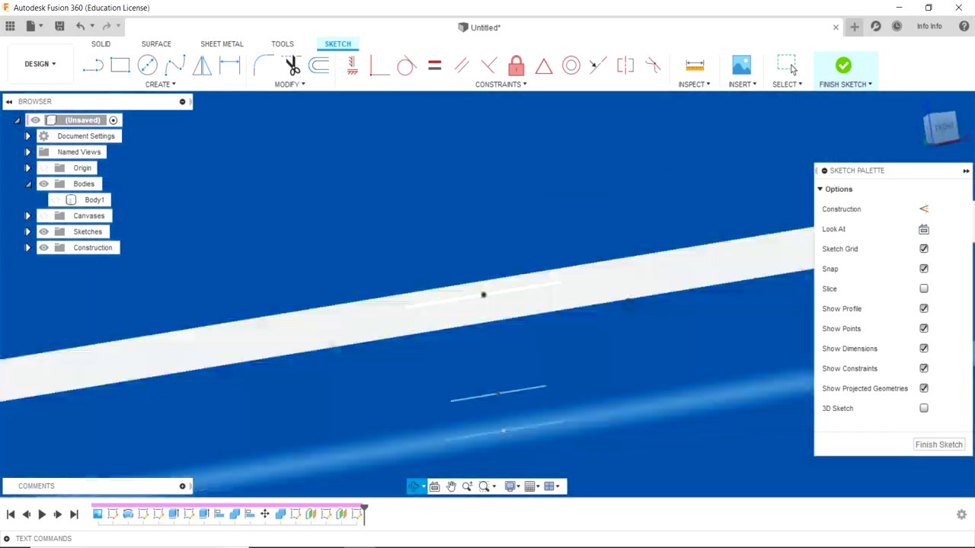
pyautogui.moveTo(638, 298); pyautogui.dragTo(648, 305)
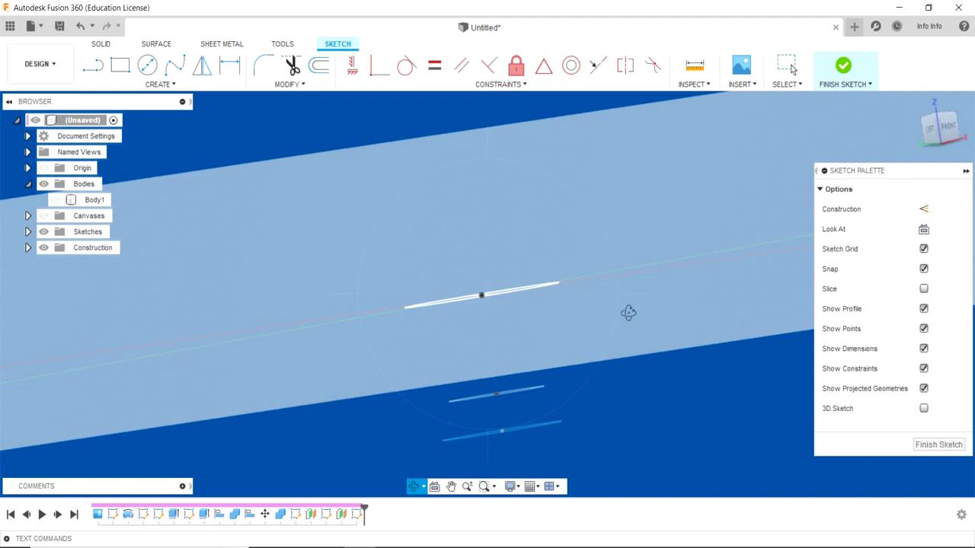
pyautogui.moveTo(624, 328)
pyautogui.mouseDown()
pyautogui.moveTo(610, 348)
pyautogui.moveTo(640, 338)
pyautogui.moveTo(661, 348)
pyautogui.mouseUp()
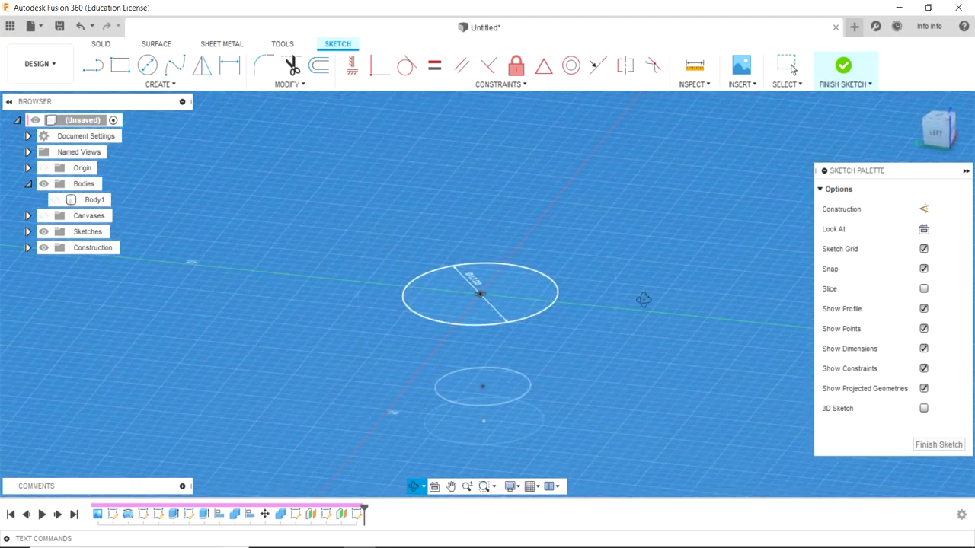
pyautogui.press('Escape')
pyautogui.click(926, 446)
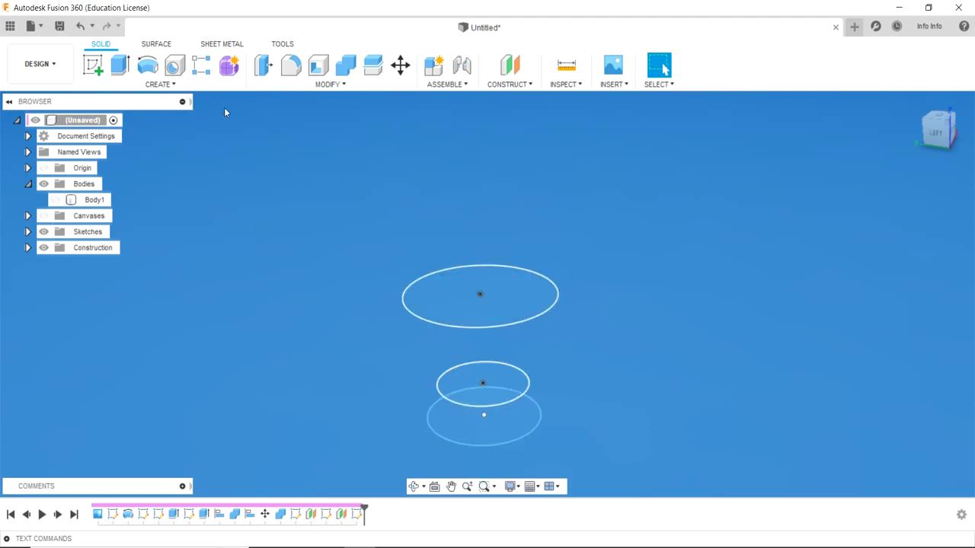
# Step: Loft through the bottom 10 mm, middle 8 mm and top 13 mm circles into a new body
pyautogui.click(161, 85)
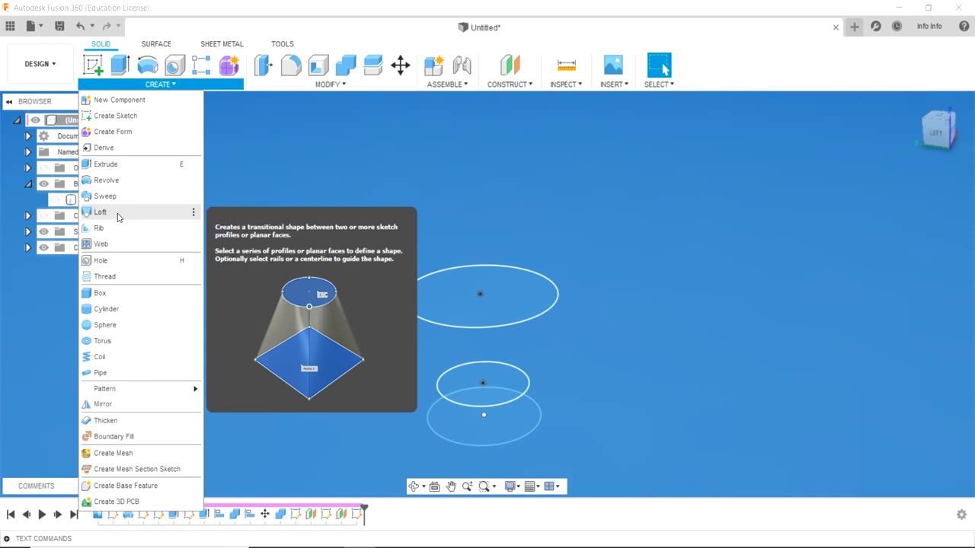
pyautogui.click(99, 212)
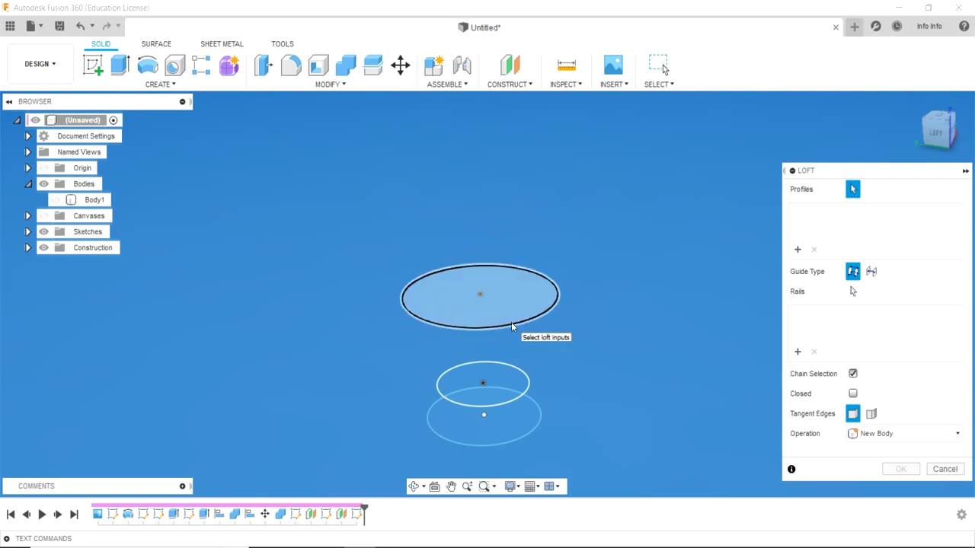
pyautogui.click(489, 441)
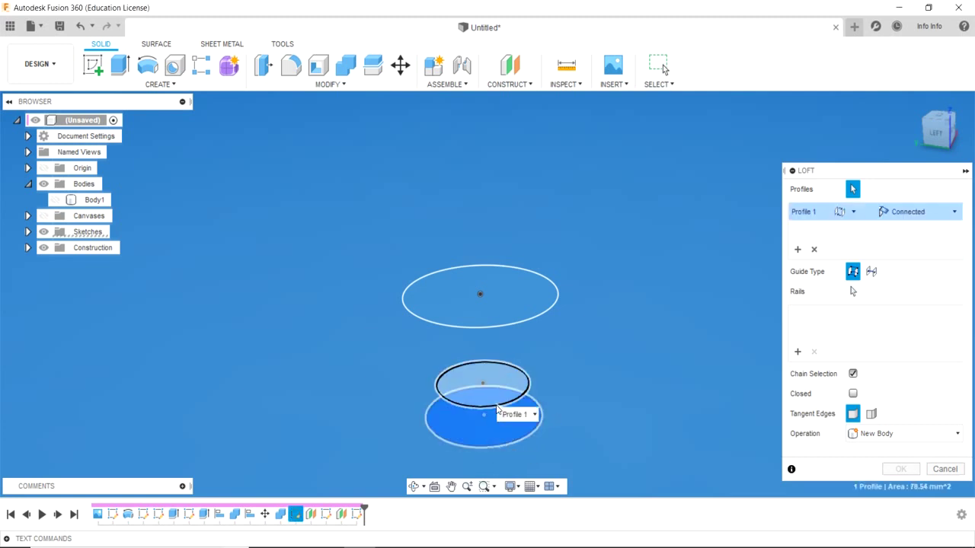
pyautogui.click(497, 406)
pyautogui.click(510, 324)
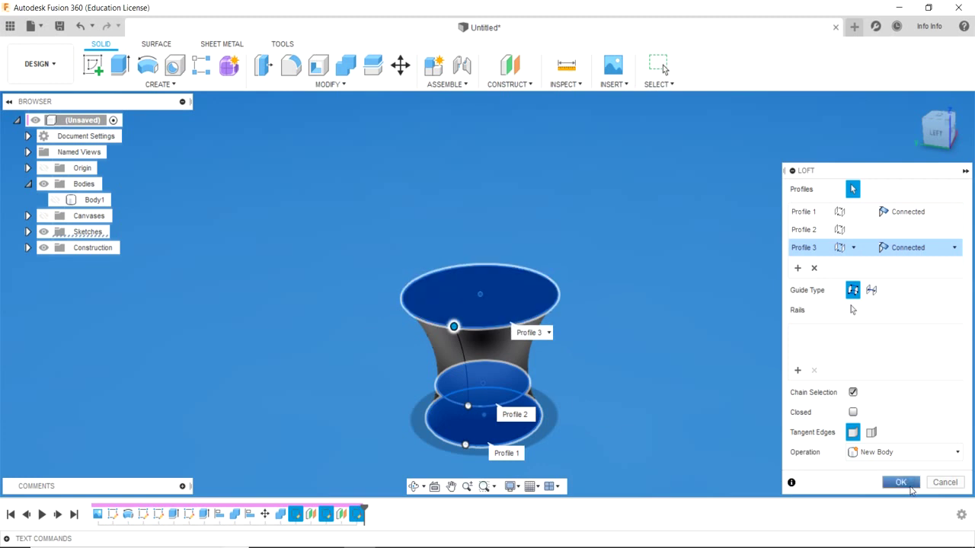
pyautogui.click(901, 482)
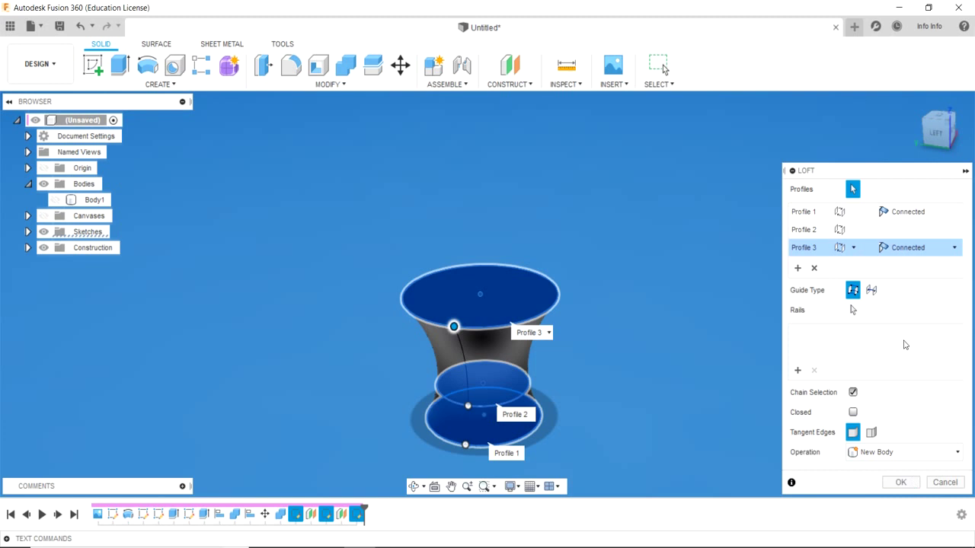
pyautogui.click(871, 291)
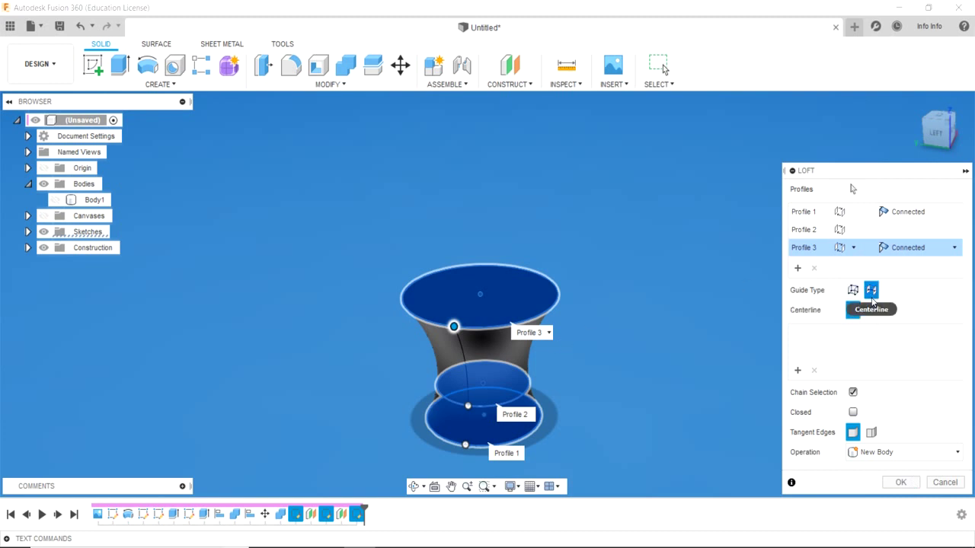
pyautogui.click(853, 291)
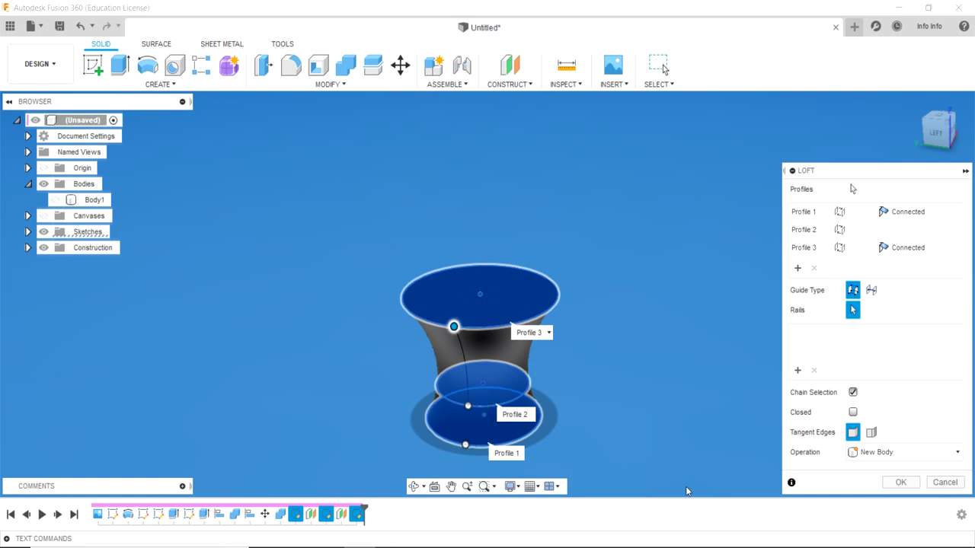
pyautogui.click(901, 483)
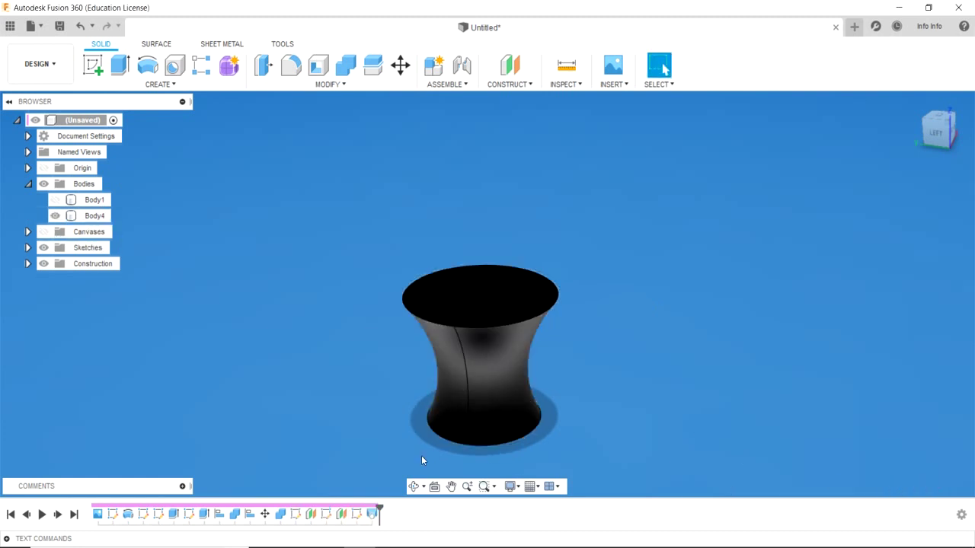
pyautogui.click(414, 486)
pyautogui.moveTo(513, 428)
pyautogui.mouseDown()
pyautogui.moveTo(524, 357)
pyautogui.moveTo(581, 316)
pyautogui.moveTo(618, 322)
pyautogui.moveTo(542, 396)
pyautogui.moveTo(424, 368)
pyautogui.moveTo(528, 373)
pyautogui.moveTo(318, 294)
pyautogui.moveTo(534, 456)
pyautogui.moveTo(596, 429)
pyautogui.moveTo(470, 415)
pyautogui.moveTo(474, 390)
pyautogui.moveTo(366, 381)
pyautogui.mouseUp()
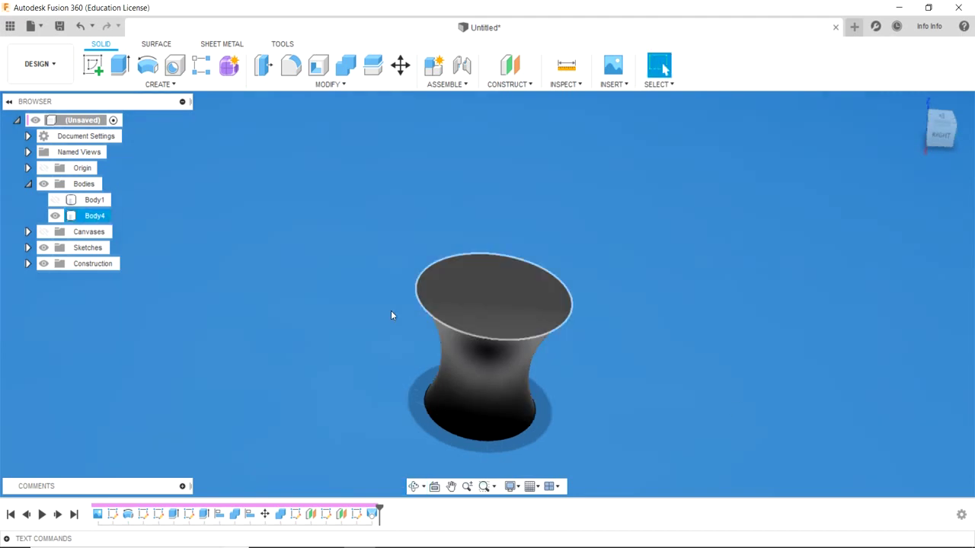
# Step: Orbit around the lofted vase, looking down from above and then from the side
pyautogui.click(414, 486)
pyautogui.moveTo(452, 367); pyautogui.dragTo(526, 296)
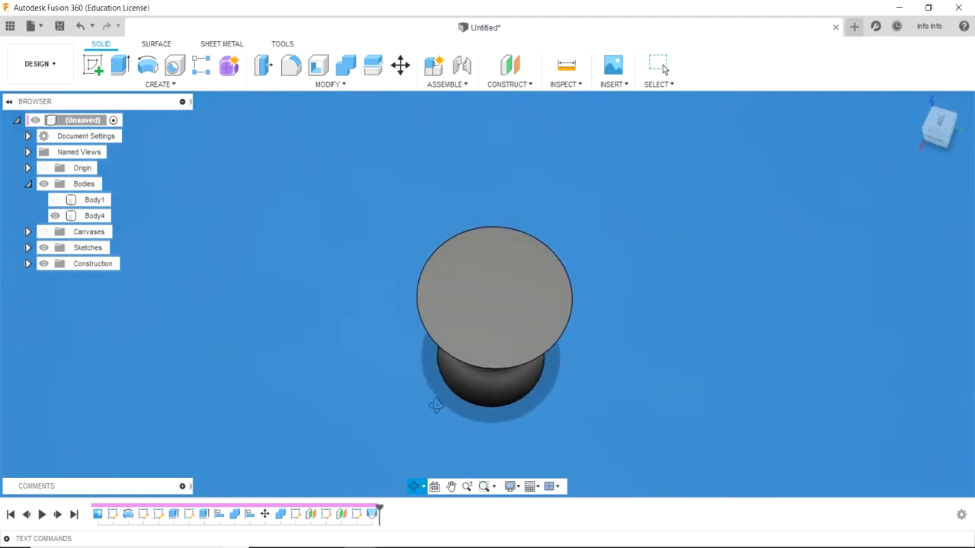
pyautogui.moveTo(460, 341)
pyautogui.mouseDown()
pyautogui.moveTo(394, 277)
pyautogui.moveTo(396, 286)
pyautogui.moveTo(393, 266)
pyautogui.moveTo(406, 286)
pyautogui.mouseUp()
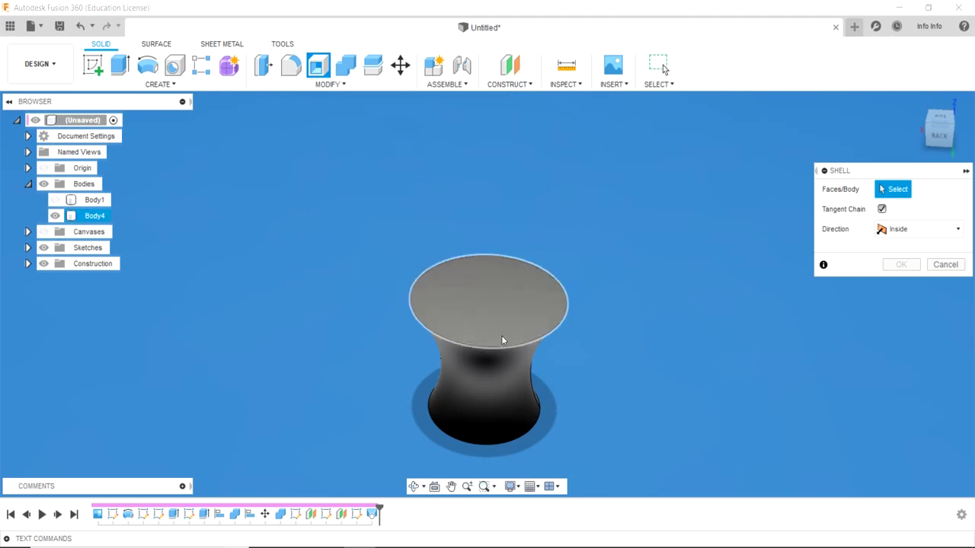
# Step: Shell the vase inward with a 1 mm wall, removing its top face
pyautogui.click(479, 302)
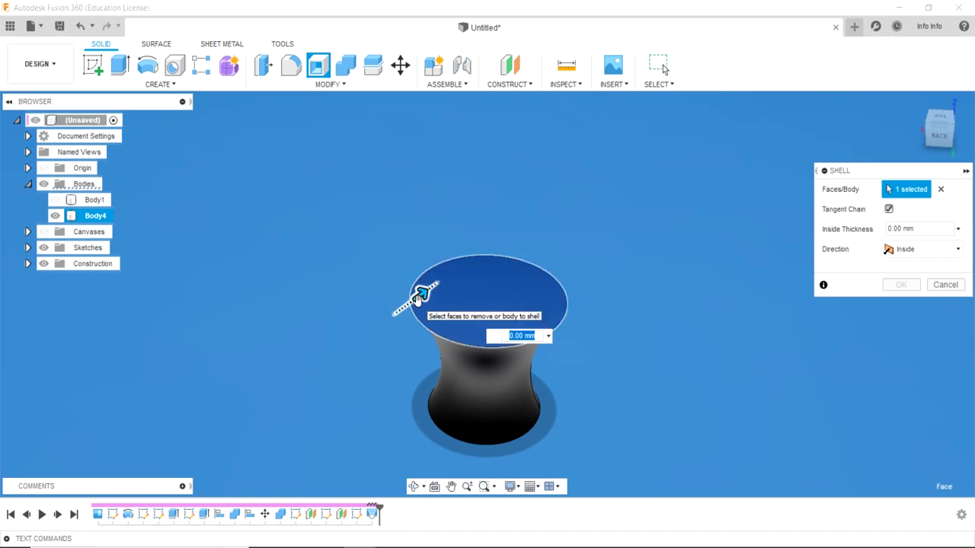
pyautogui.moveTo(418, 297); pyautogui.dragTo(471, 285)
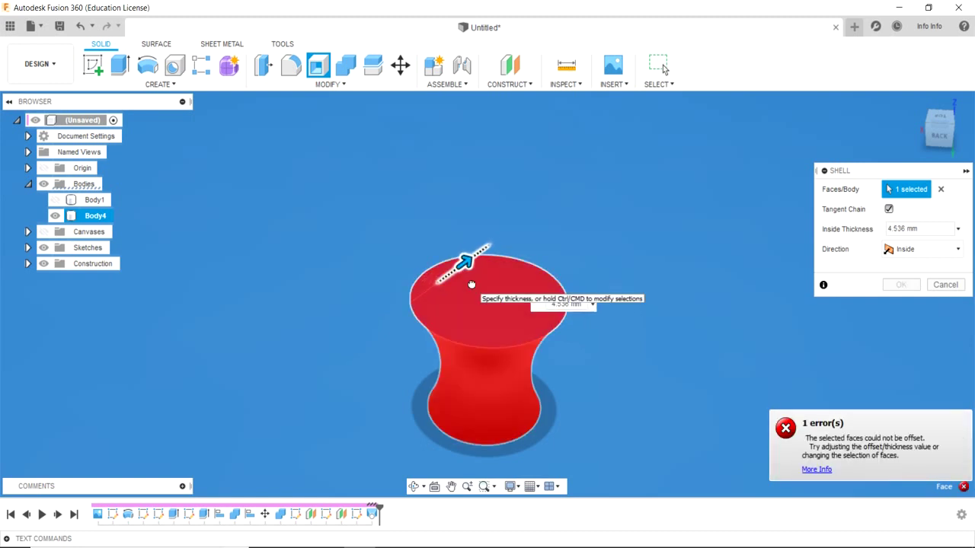
pyautogui.moveTo(470, 284)
pyautogui.mouseDown()
pyautogui.moveTo(445, 294)
pyautogui.moveTo(433, 317)
pyautogui.moveTo(429, 288)
pyautogui.mouseUp()
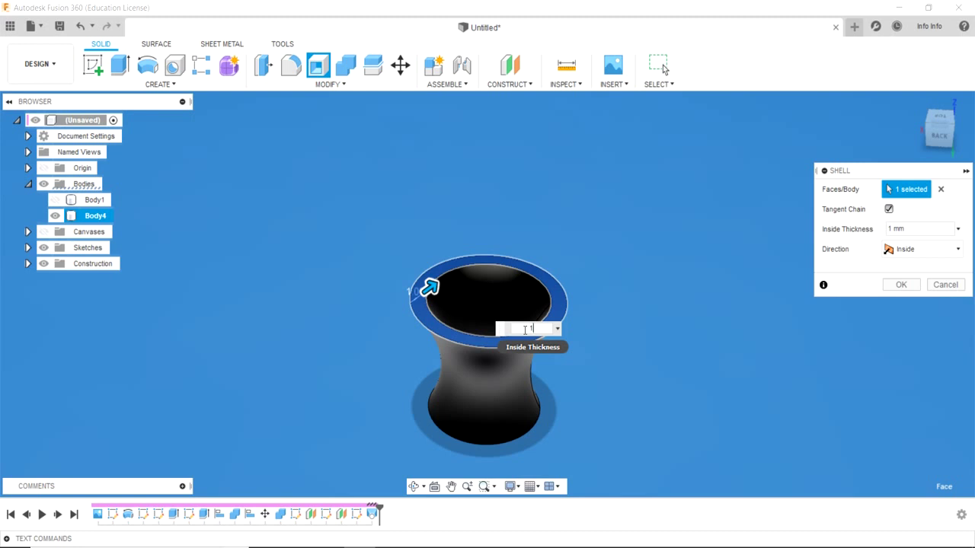
pyautogui.keyDown('shift'); pyautogui.moveTo(525, 328); pyautogui.dragTo(548, 335, button='middle'); pyautogui.keyUp('shift')
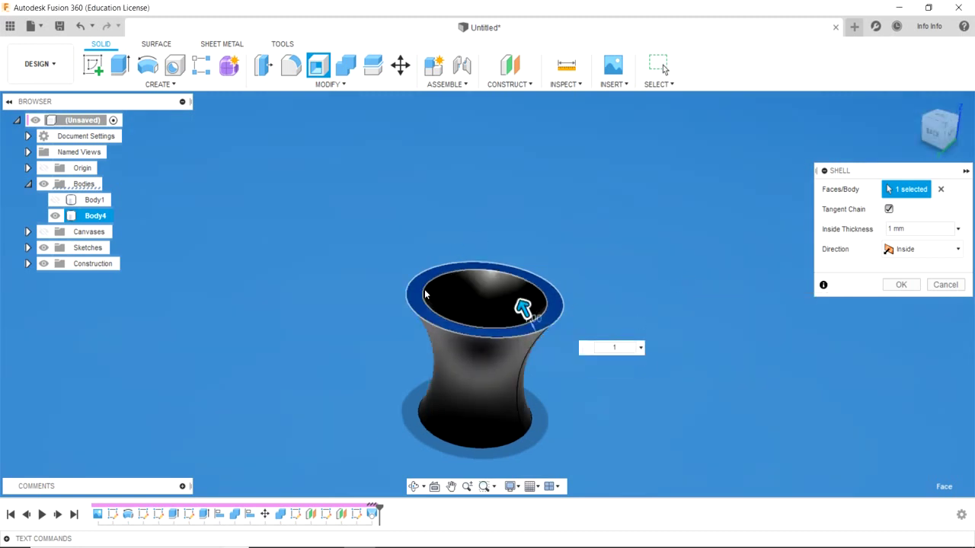
pyautogui.click(902, 286)
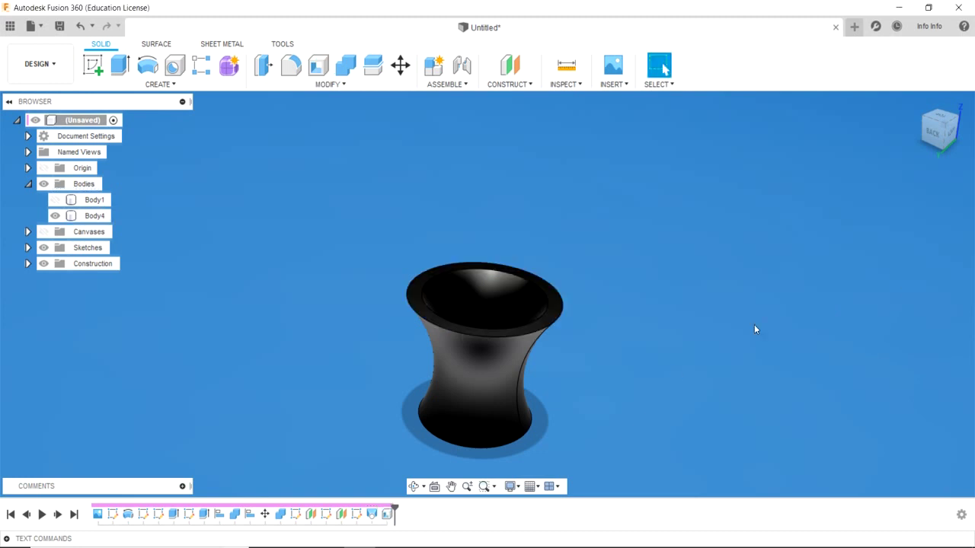
pyautogui.click(413, 486)
pyautogui.moveTo(483, 304)
pyautogui.mouseDown()
pyautogui.moveTo(482, 371)
pyautogui.moveTo(455, 349)
pyautogui.moveTo(444, 304)
pyautogui.moveTo(527, 363)
pyautogui.moveTo(464, 388)
pyautogui.moveTo(457, 294)
pyautogui.moveTo(432, 286)
pyautogui.moveTo(414, 351)
pyautogui.moveTo(429, 367)
pyautogui.mouseUp()
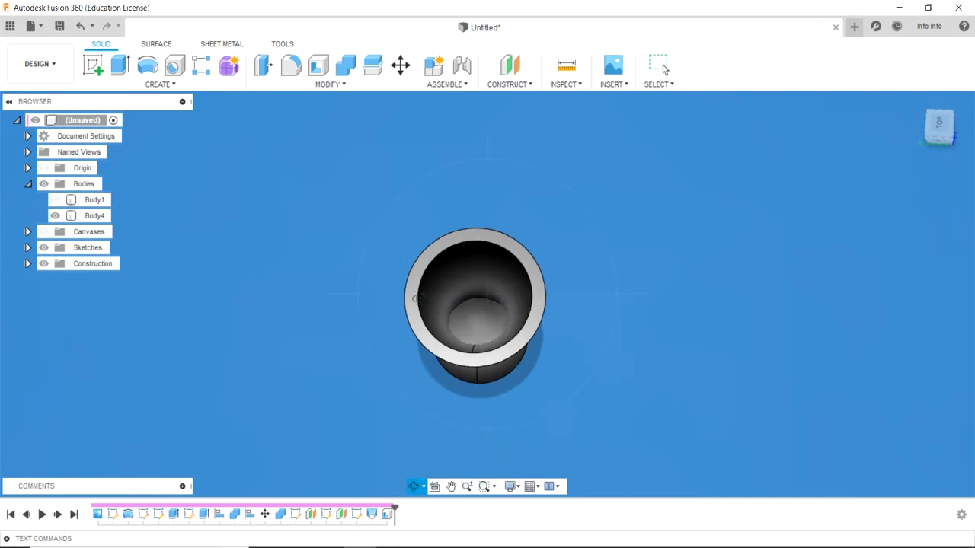
pyautogui.scroll(3, 427, 345)
pyautogui.scroll(3, 427, 345)
pyautogui.moveTo(484, 329)
pyautogui.mouseDown()
pyautogui.moveTo(482, 311)
pyautogui.moveTo(410, 237)
pyautogui.moveTo(472, 233)
pyautogui.mouseUp()
pyautogui.scroll(-4, 590, 374)
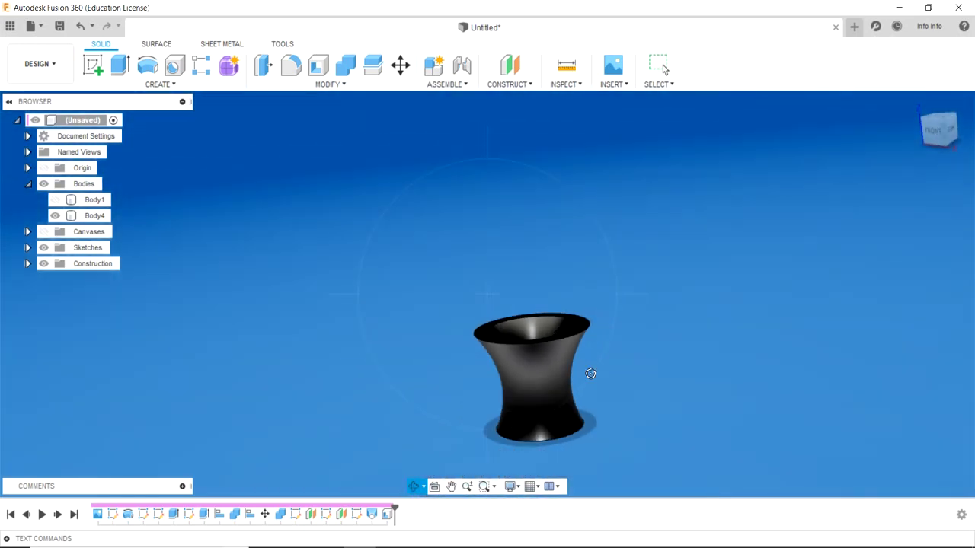
pyautogui.moveTo(590, 373); pyautogui.dragTo(565, 343)
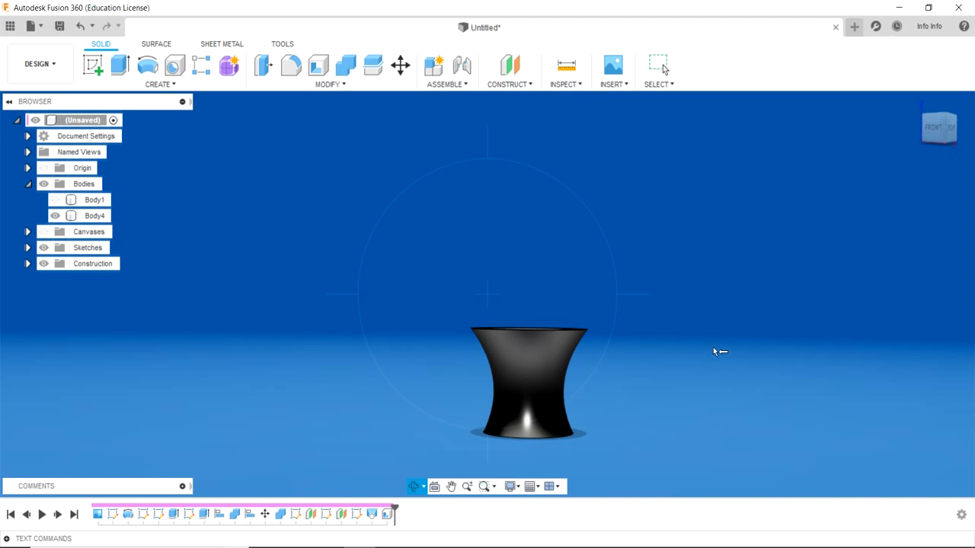
# Step: Hide both the rook body (Body1) and the vase body (Body4) using their Browser eye icons
pyautogui.click(56, 200)
pyautogui.moveTo(336, 407); pyautogui.dragTo(381, 320, button='middle')
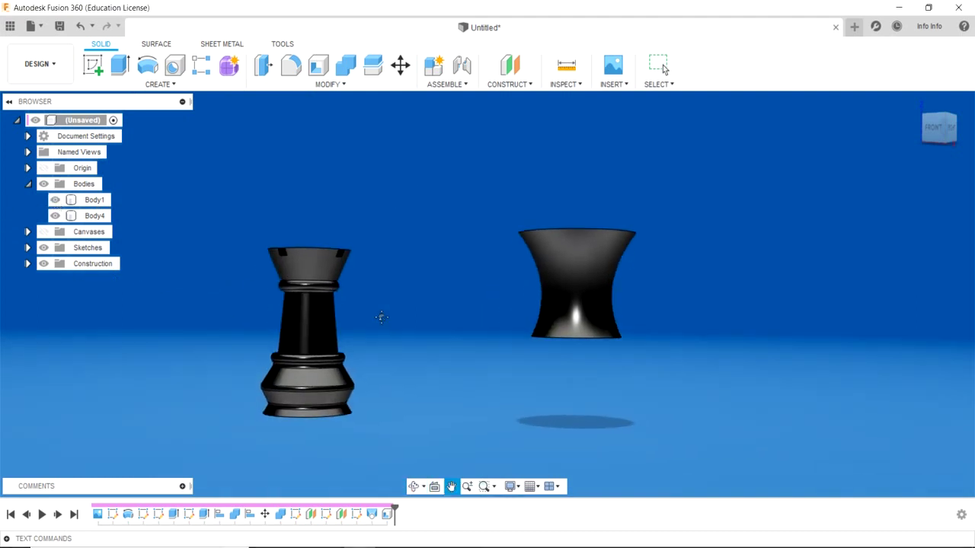
pyautogui.click(578, 267)
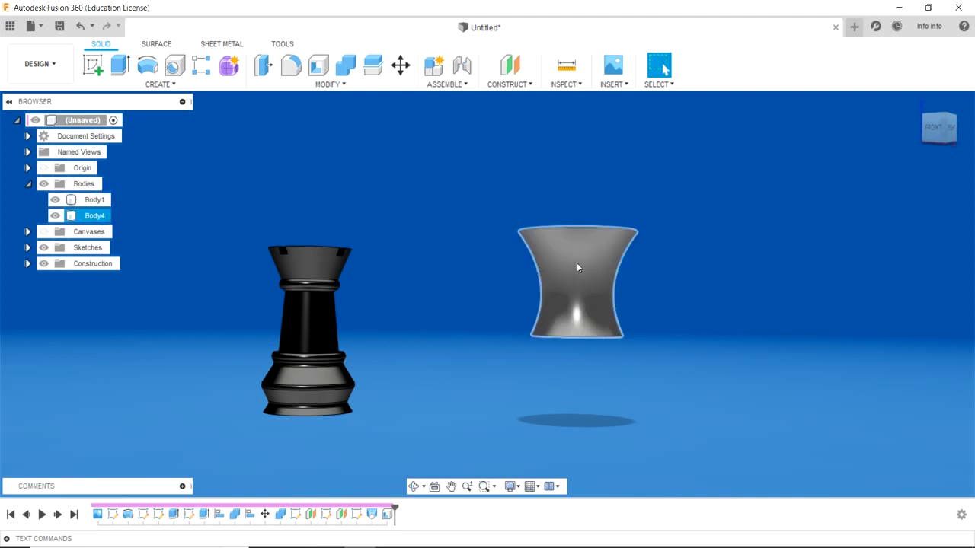
pyautogui.click(65, 363)
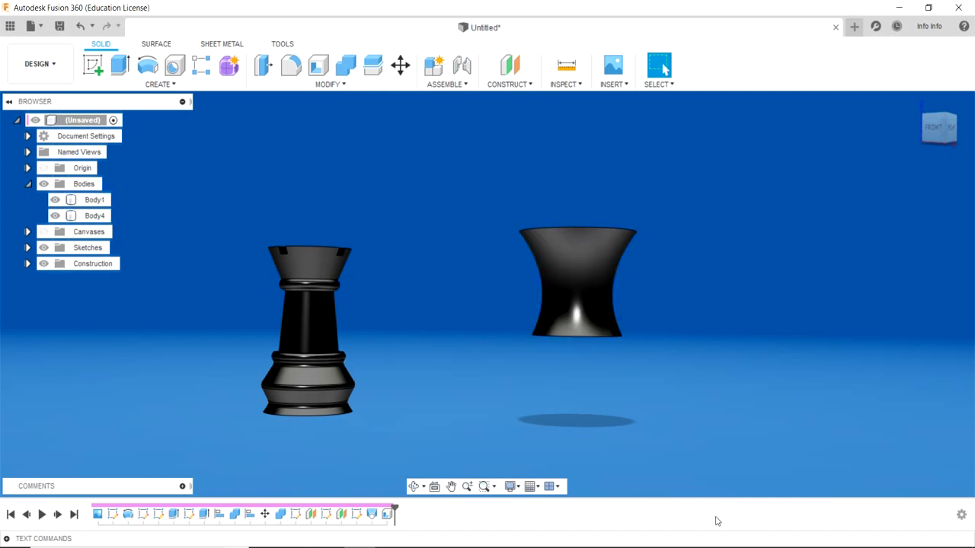
pyautogui.click(59, 204)
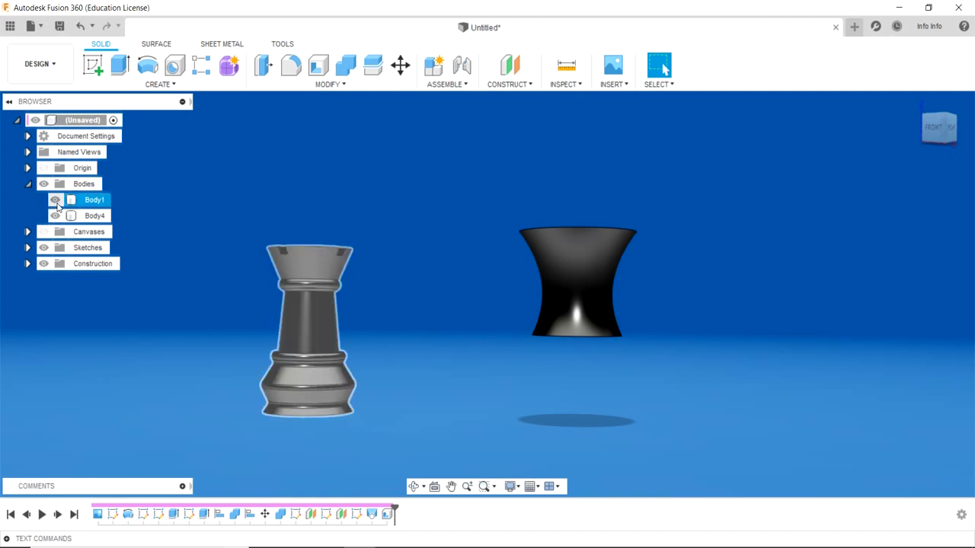
pyautogui.click(56, 201)
pyautogui.click(55, 215)
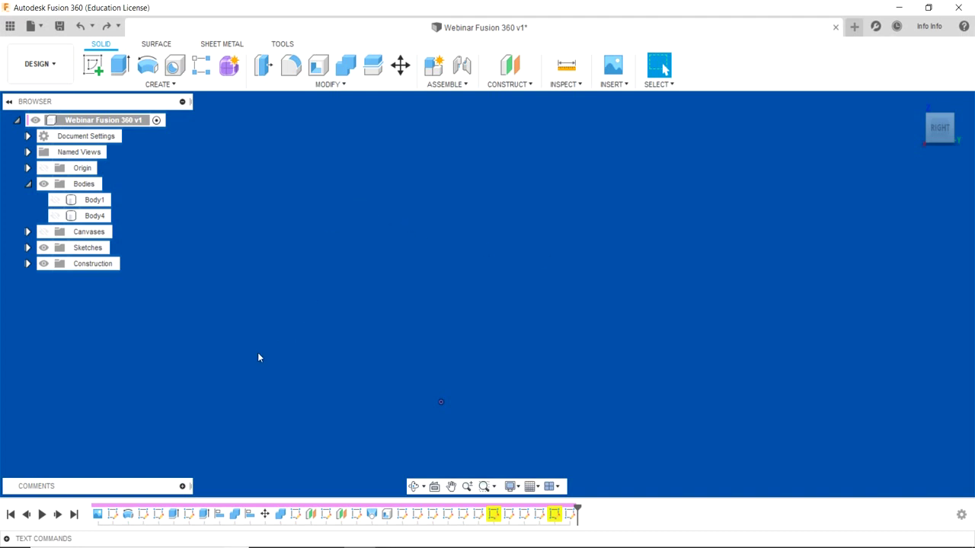
# Step: Sketch a 5 mm diameter circle centred at the origin on the grey plane and finish the sketch
pyautogui.click(92, 66)
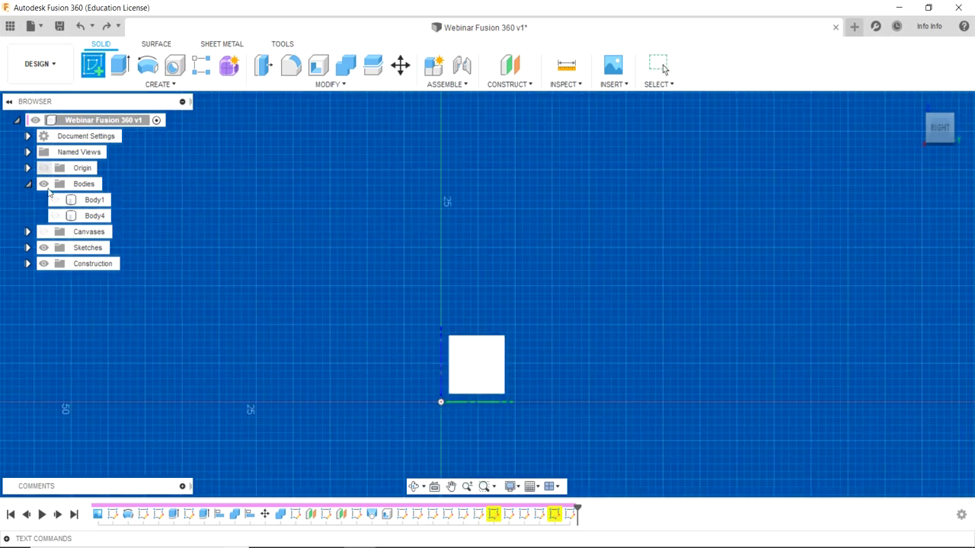
pyautogui.click(479, 343)
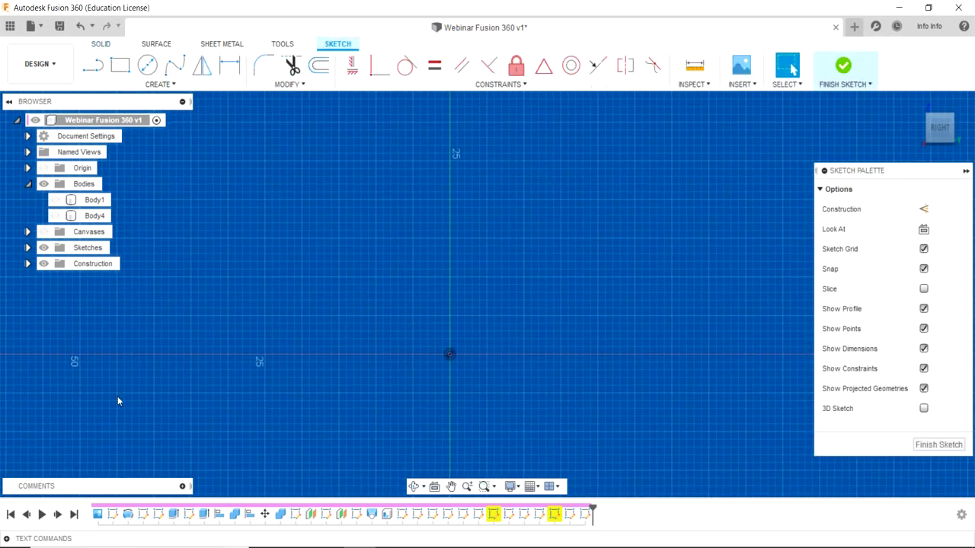
pyautogui.click(147, 65)
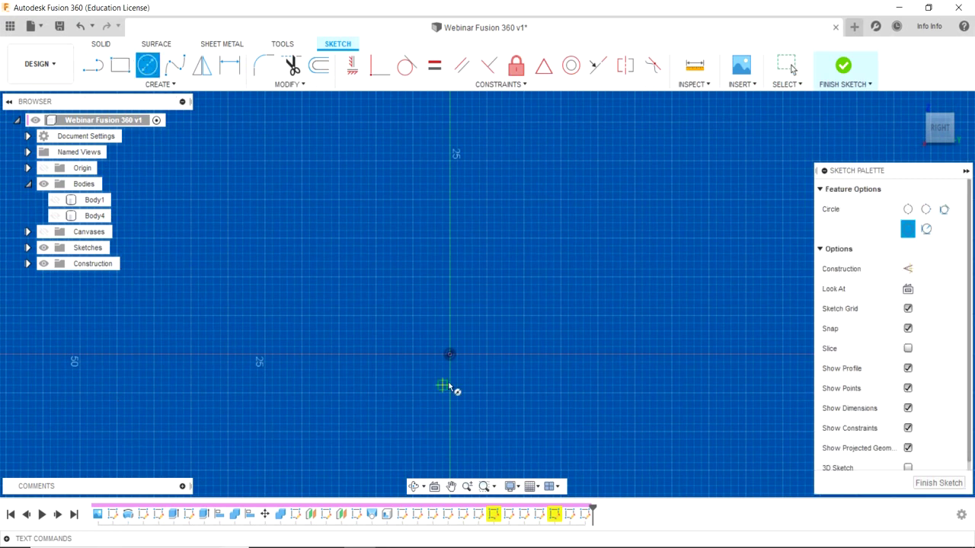
pyautogui.click(450, 355)
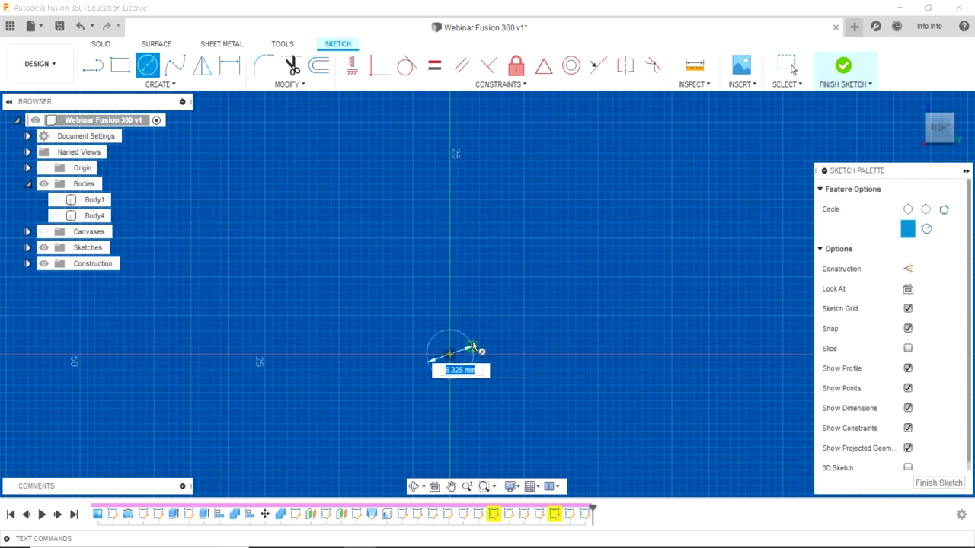
pyautogui.write('5')
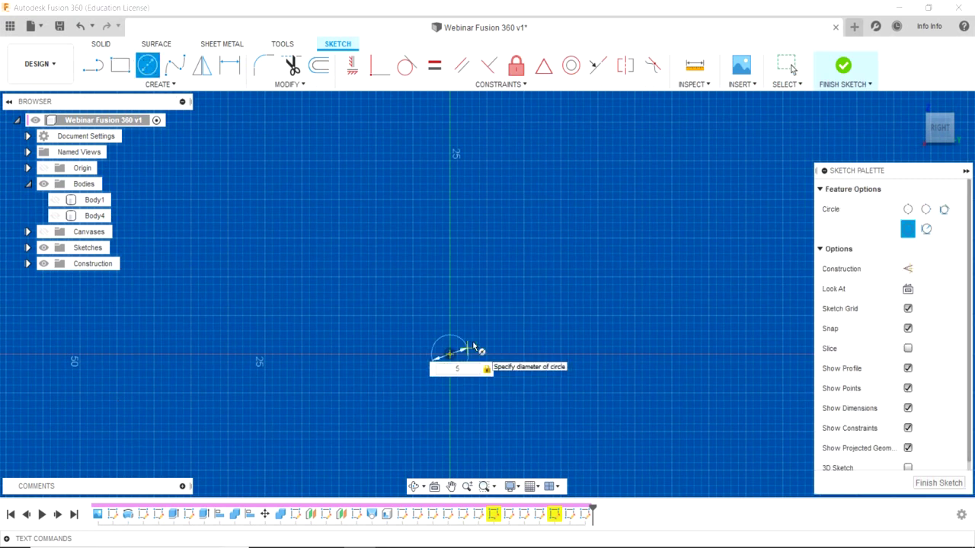
pyautogui.press('Return')
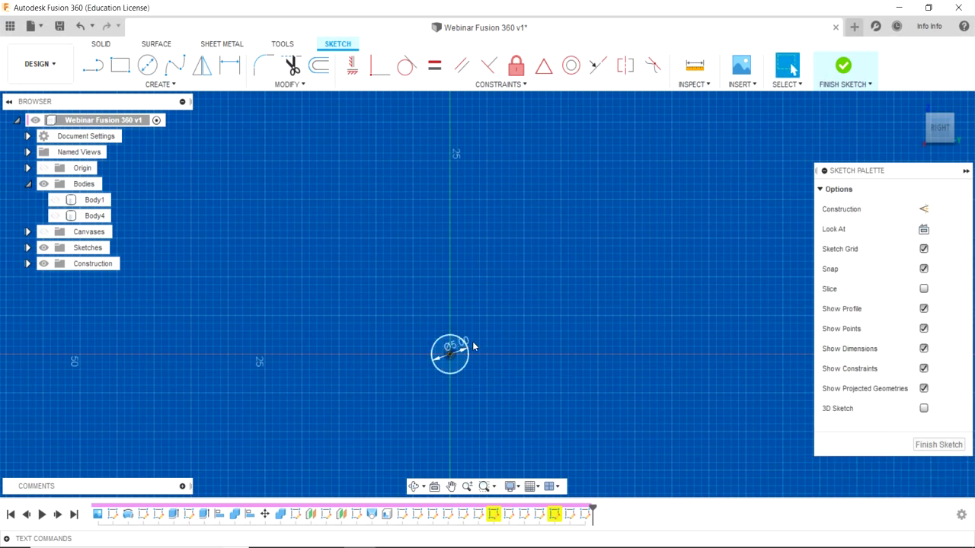
pyautogui.click(841, 65)
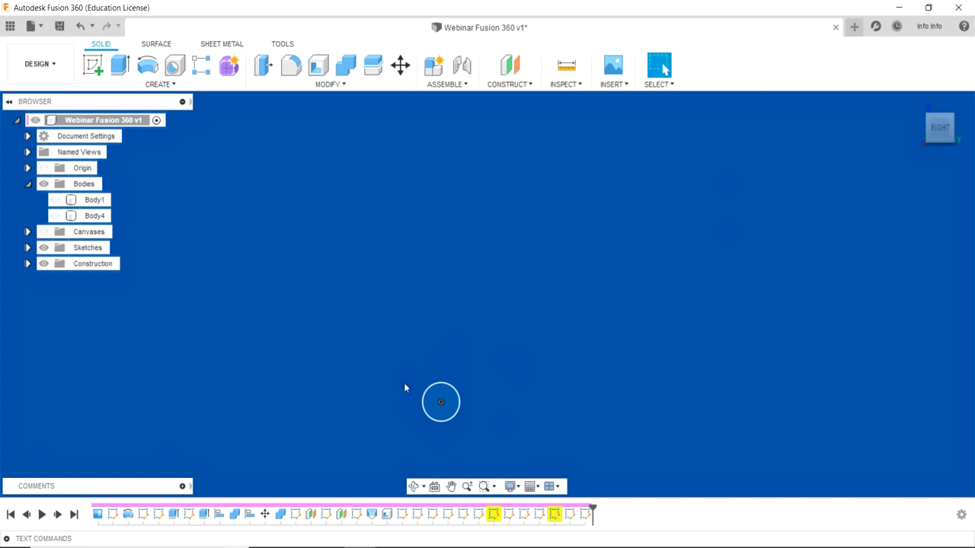
# Step: Start a new sketch on the plane standing perpendicular to the circle
pyautogui.click(414, 486)
pyautogui.moveTo(515, 338)
pyautogui.mouseDown()
pyautogui.moveTo(488, 356)
pyautogui.moveTo(449, 340)
pyautogui.moveTo(428, 347)
pyautogui.mouseUp()
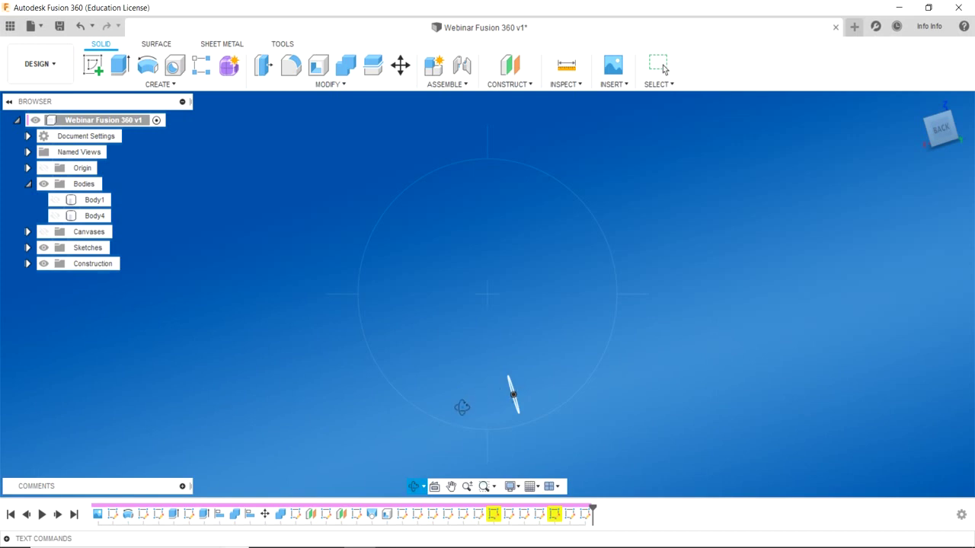
pyautogui.click(93, 67)
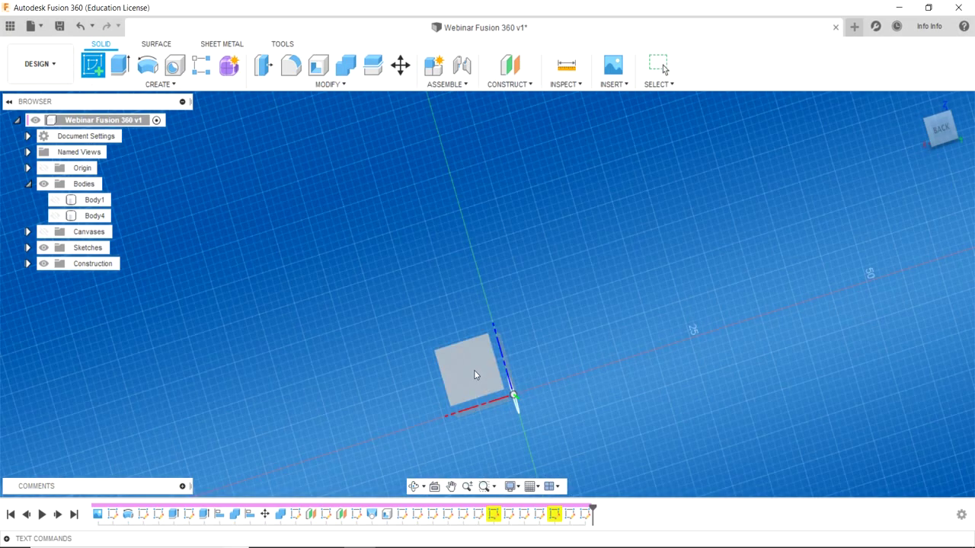
pyautogui.click(473, 374)
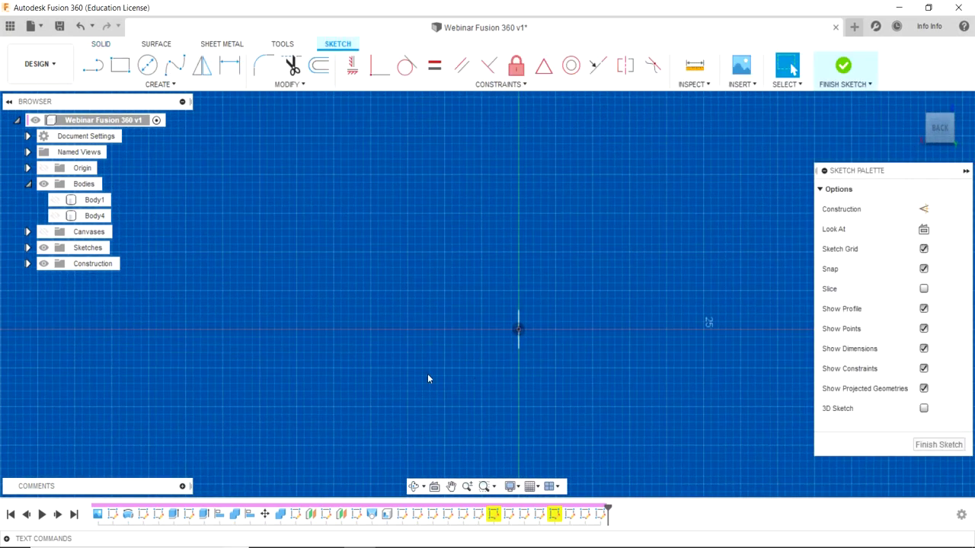
pyautogui.click(413, 487)
pyautogui.moveTo(445, 446); pyautogui.dragTo(538, 352)
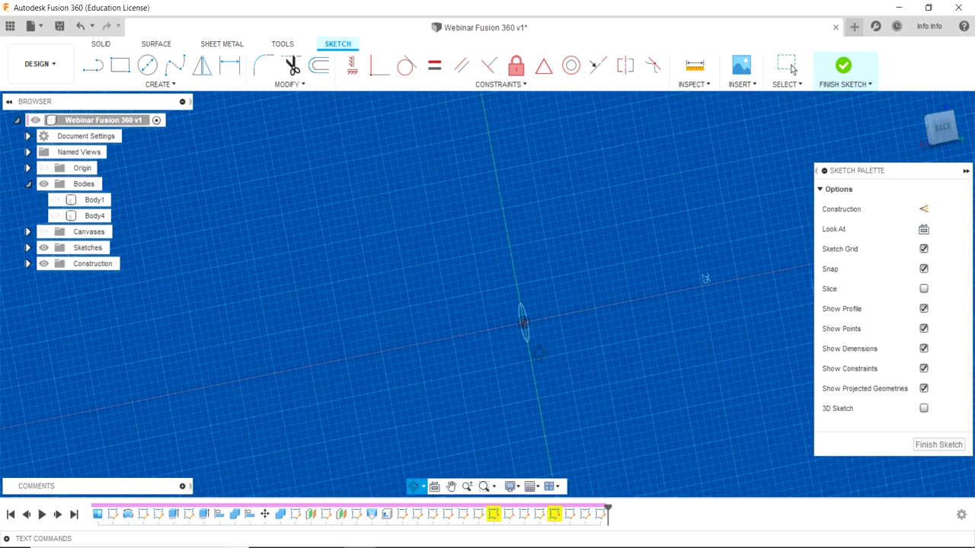
pyautogui.moveTo(705, 279)
pyautogui.mouseDown()
pyautogui.moveTo(670, 285)
pyautogui.moveTo(680, 316)
pyautogui.mouseUp()
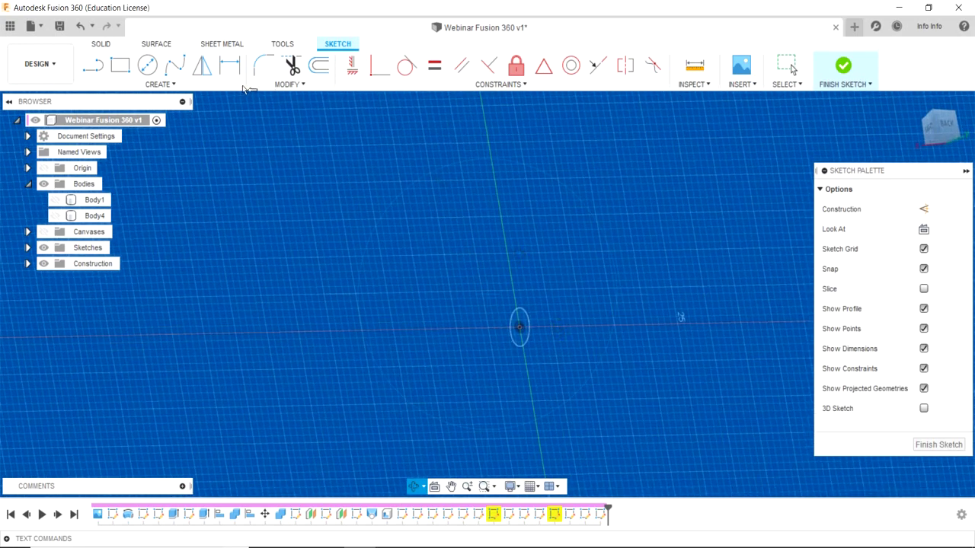
# Step: Draw an eight-point open line path from the origin out and up the side, then finish the sketch
pyautogui.click(89, 68)
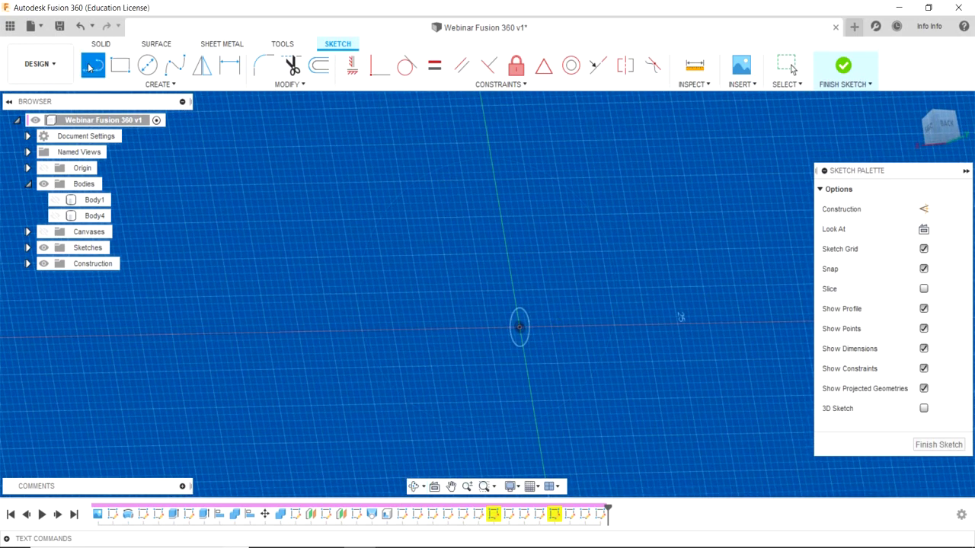
pyautogui.click(520, 329)
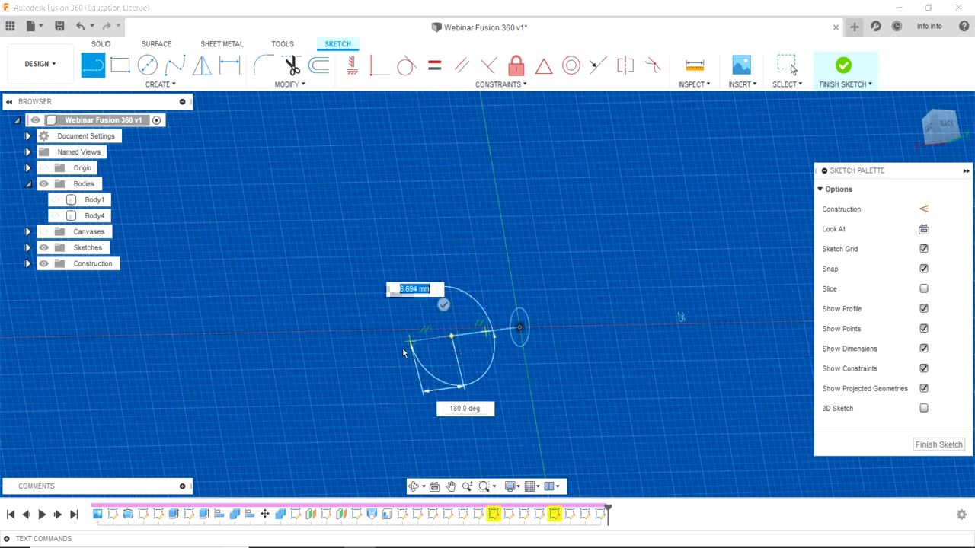
pyautogui.click(451, 335)
pyautogui.click(389, 366)
pyautogui.click(299, 378)
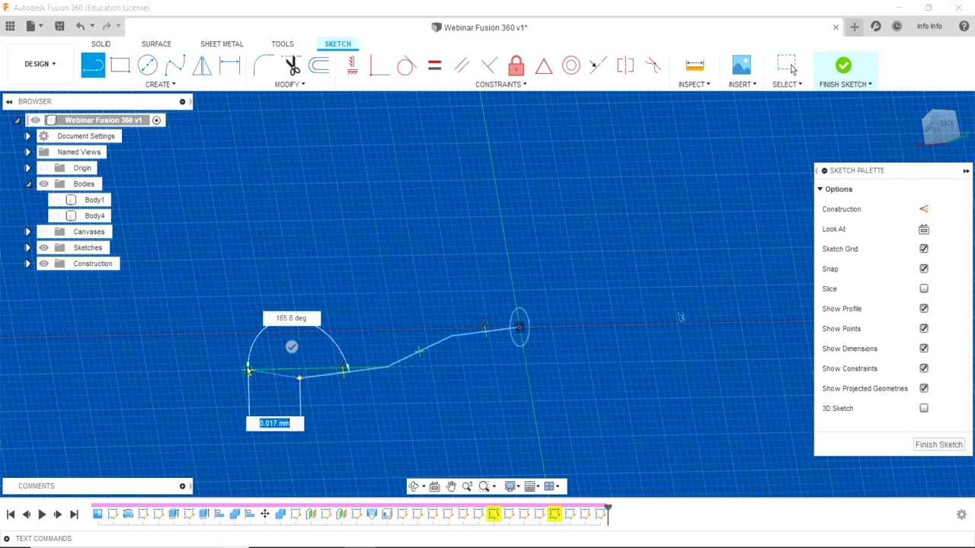
pyautogui.click(247, 370)
pyautogui.click(226, 308)
pyautogui.click(245, 243)
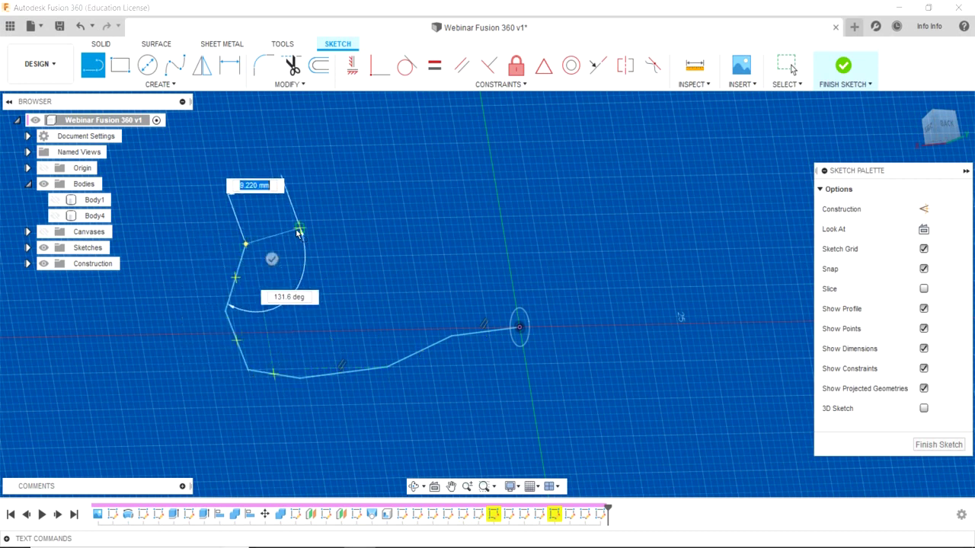
pyautogui.click(299, 229)
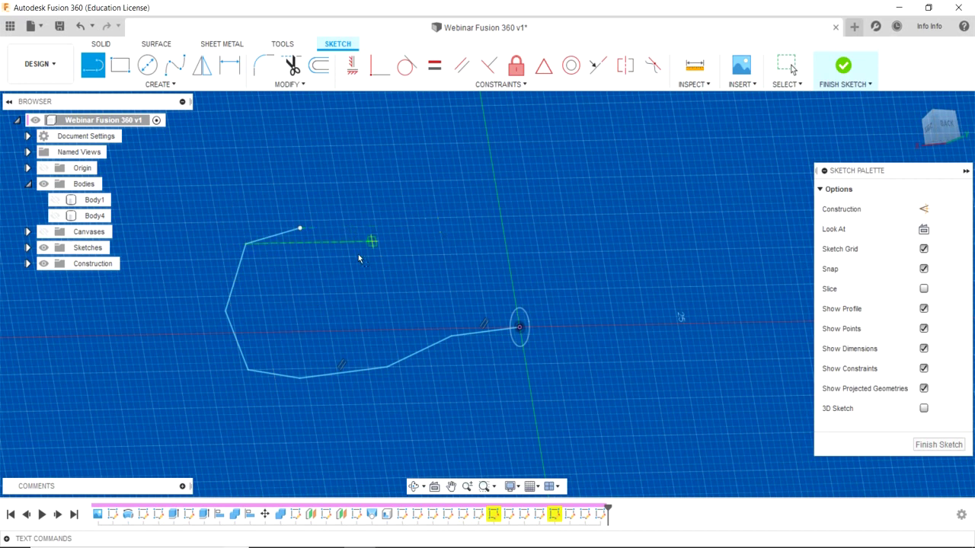
pyautogui.moveTo(941, 128)
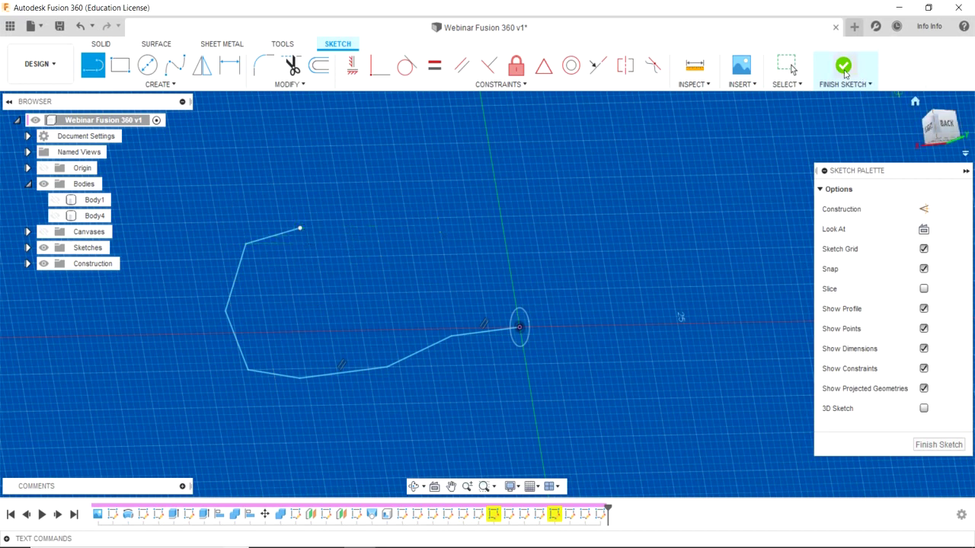
pyautogui.click(843, 68)
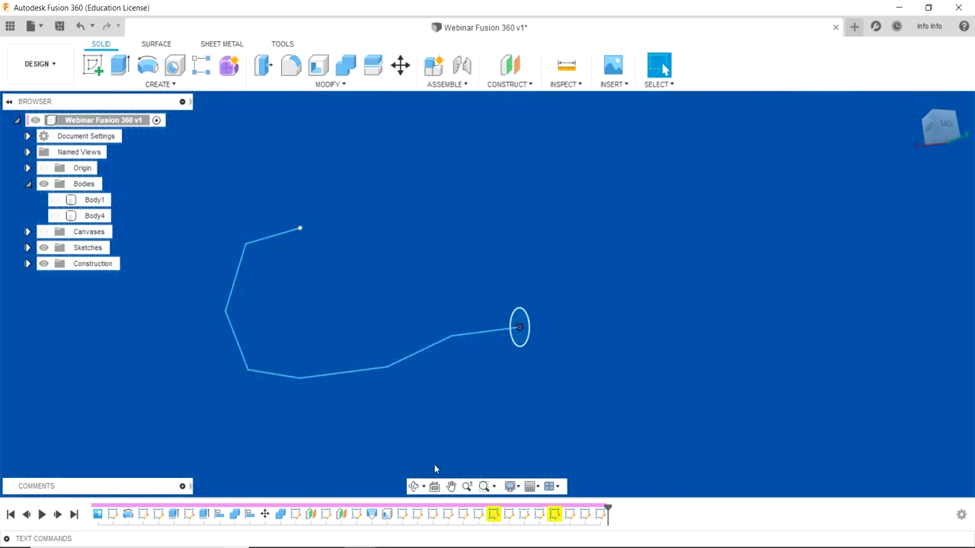
# Step: Orbit to inspect the circle and path, then bring up the Solid CREATE feature list
pyautogui.click(413, 486)
pyautogui.moveTo(550, 361); pyautogui.dragTo(664, 68)
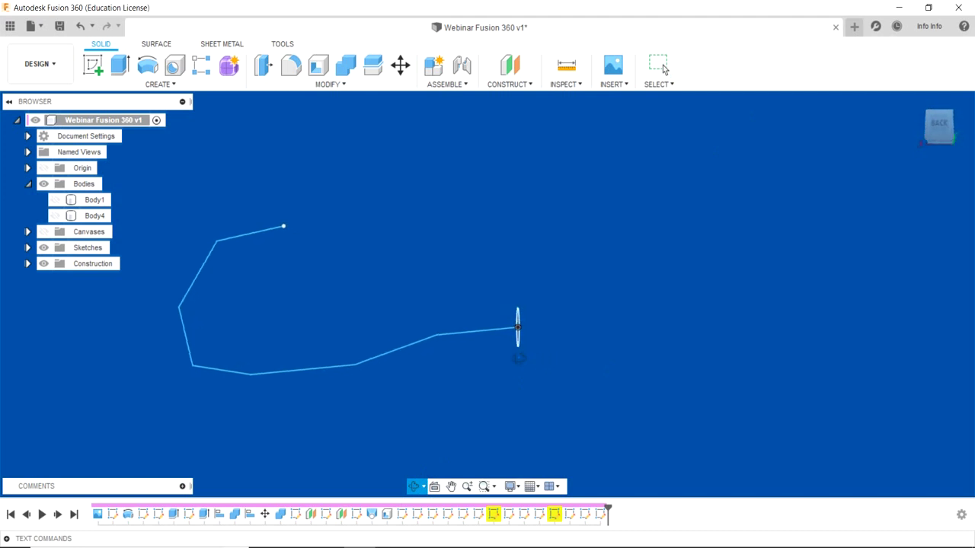
pyautogui.moveTo(518, 358)
pyautogui.mouseDown()
pyautogui.moveTo(495, 379)
pyautogui.moveTo(549, 389)
pyautogui.moveTo(513, 391)
pyautogui.moveTo(529, 355)
pyautogui.moveTo(505, 383)
pyautogui.moveTo(544, 394)
pyautogui.moveTo(500, 383)
pyautogui.moveTo(525, 320)
pyautogui.moveTo(536, 374)
pyautogui.moveTo(561, 372)
pyautogui.mouseUp()
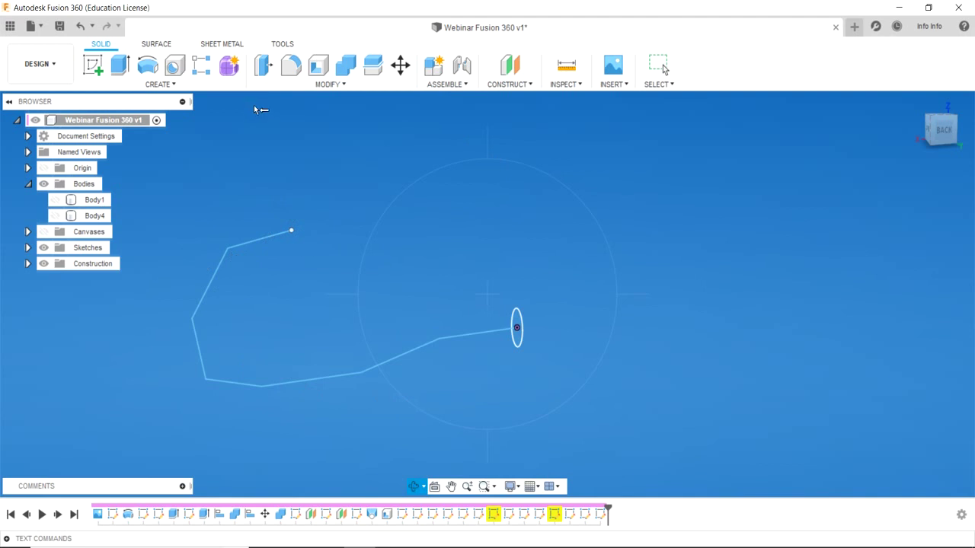
pyautogui.click(144, 84)
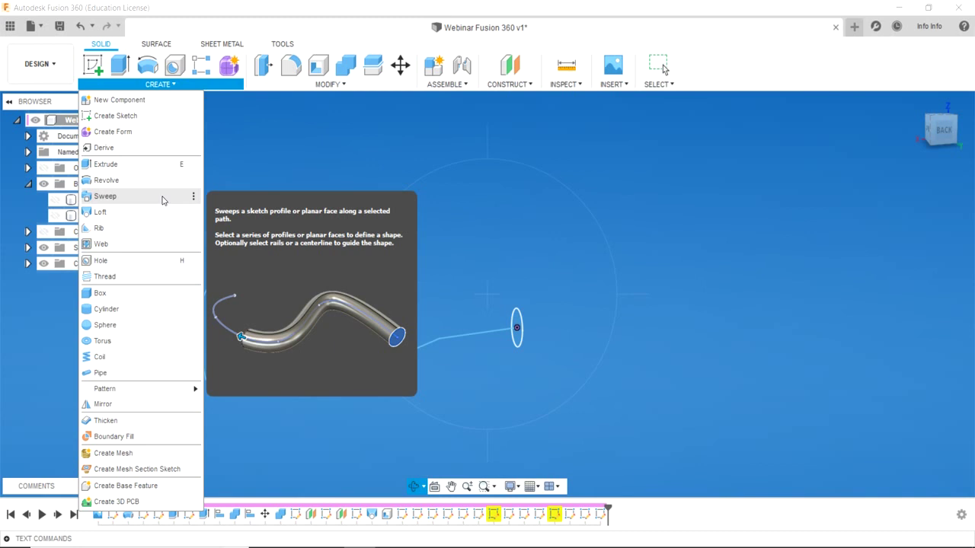
# Step: Sweep the 5 mm circle profile along the bent line path to create Body5
pyautogui.click(162, 199)
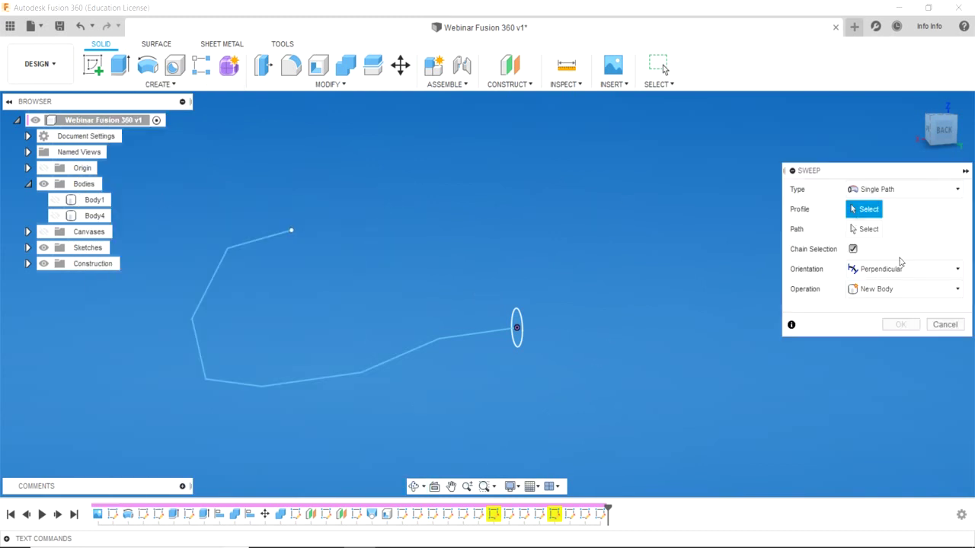
pyautogui.click(516, 335)
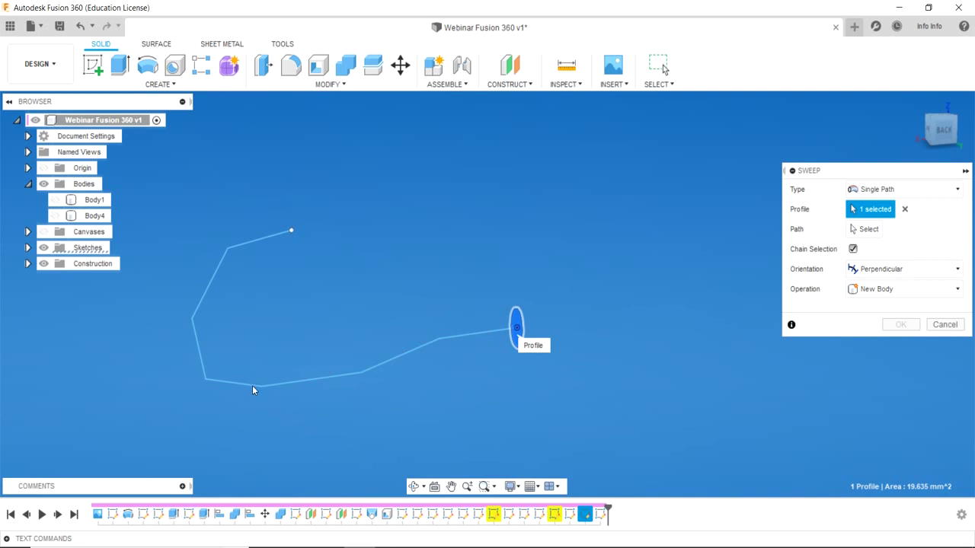
pyautogui.click(865, 229)
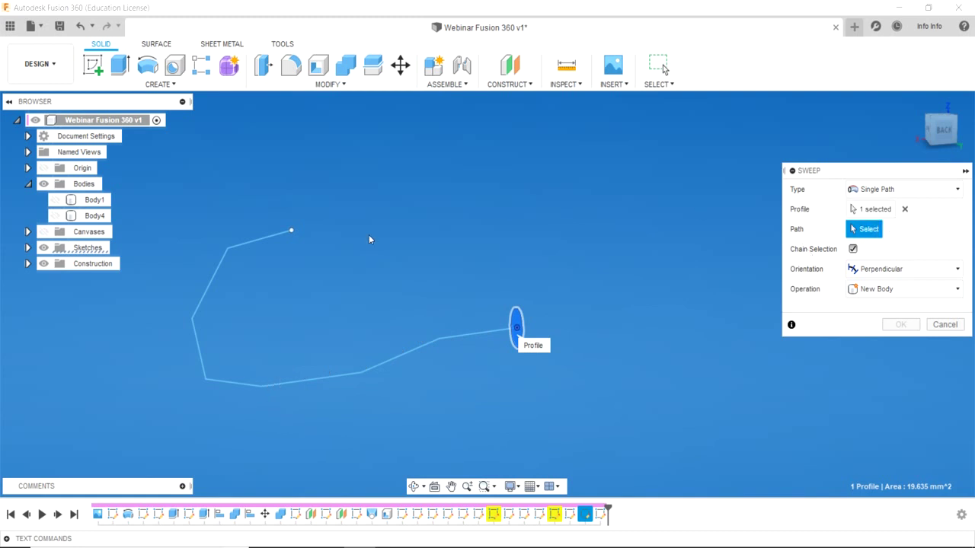
pyautogui.click(348, 375)
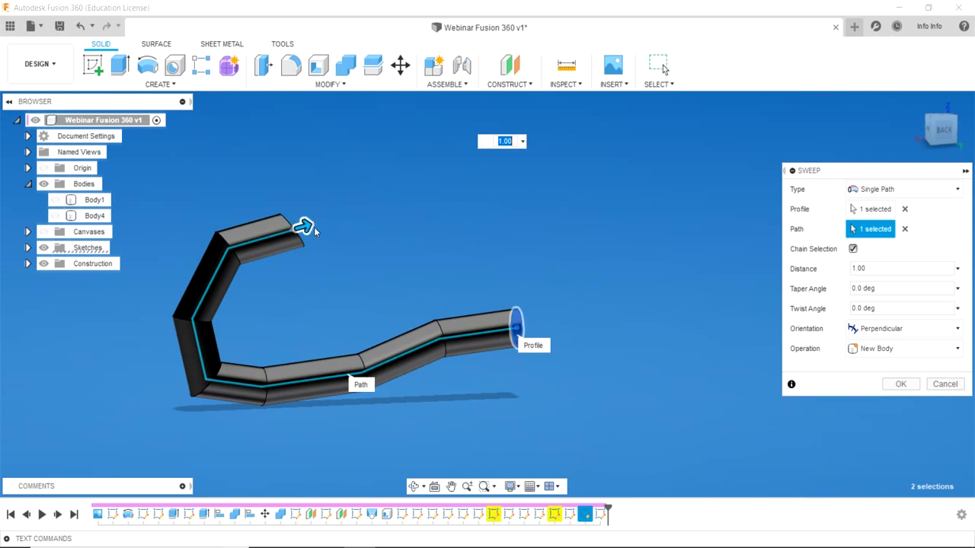
pyautogui.moveTo(305, 226)
pyautogui.mouseDown()
pyautogui.moveTo(187, 387)
pyautogui.moveTo(342, 377)
pyautogui.moveTo(469, 321)
pyautogui.moveTo(483, 330)
pyautogui.moveTo(338, 383)
pyautogui.moveTo(192, 335)
pyautogui.moveTo(215, 266)
pyautogui.moveTo(277, 231)
pyautogui.moveTo(188, 305)
pyautogui.moveTo(401, 402)
pyautogui.moveTo(532, 374)
pyautogui.moveTo(414, 387)
pyautogui.moveTo(213, 383)
pyautogui.moveTo(203, 294)
pyautogui.moveTo(240, 218)
pyautogui.moveTo(385, 224)
pyautogui.mouseUp()
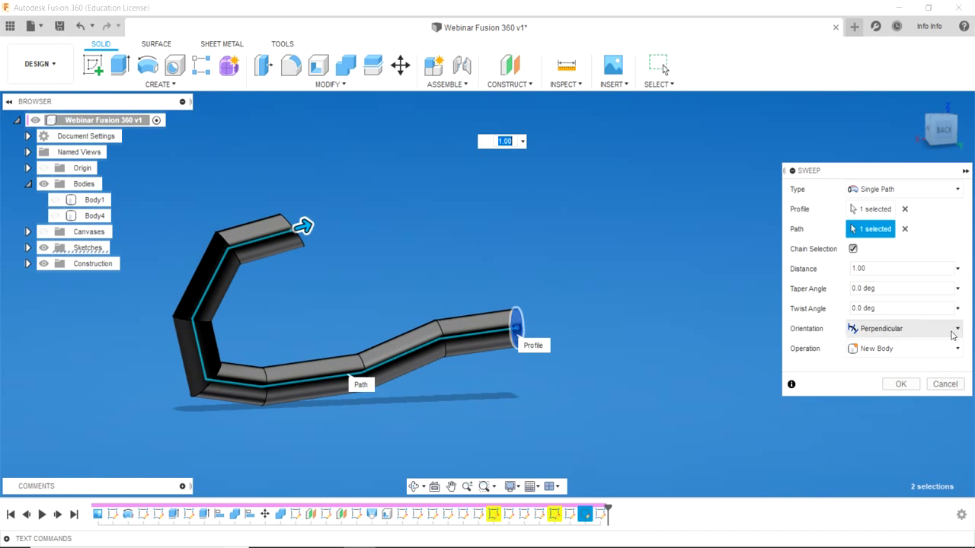
pyautogui.click(900, 383)
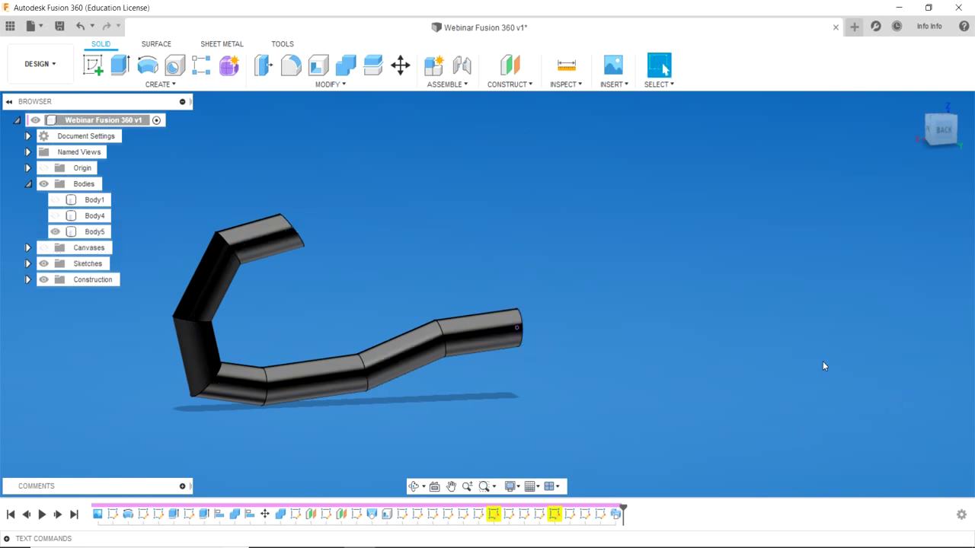
# Step: Orbit to view the pipe end-on, then undo the sweep to remove Body5
pyautogui.click(414, 487)
pyautogui.moveTo(427, 427)
pyautogui.mouseDown()
pyautogui.moveTo(373, 371)
pyautogui.moveTo(418, 180)
pyautogui.moveTo(536, 406)
pyautogui.moveTo(492, 426)
pyautogui.moveTo(476, 460)
pyautogui.mouseUp()
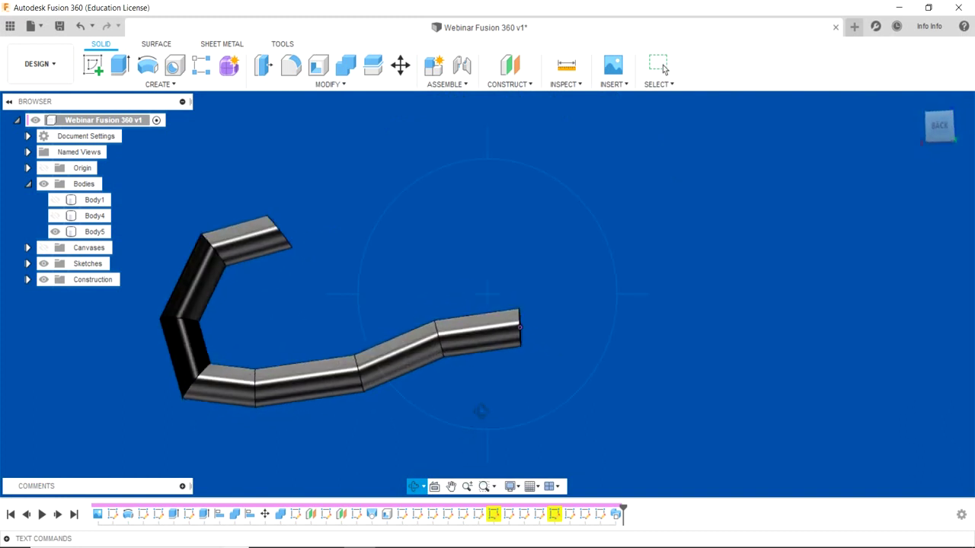
pyautogui.click(663, 66)
pyautogui.hotkey('ctrl', 'z')
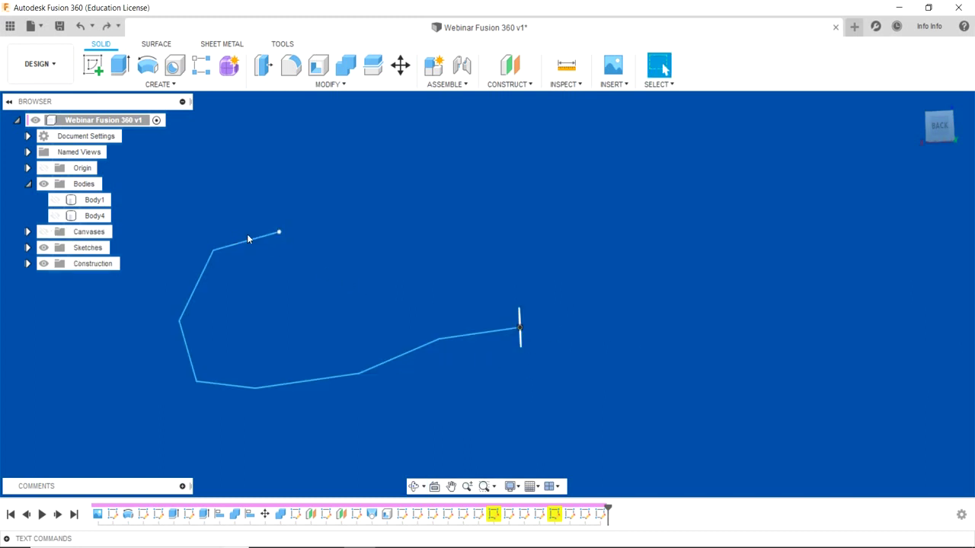
# Step: Open Sketch22 and drag the right, left and upper path vertices to new positions
pyautogui.click(27, 247)
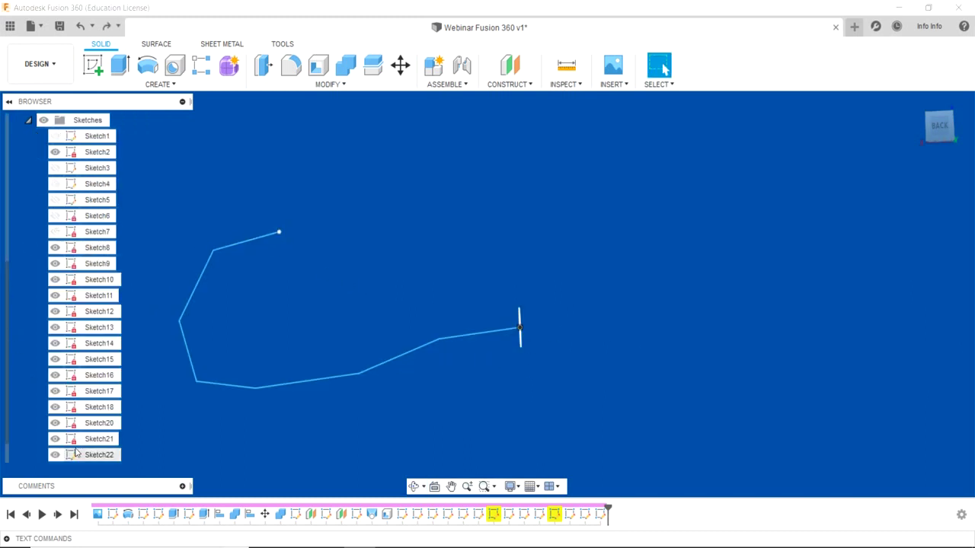
pyautogui.doubleClick(95, 454)
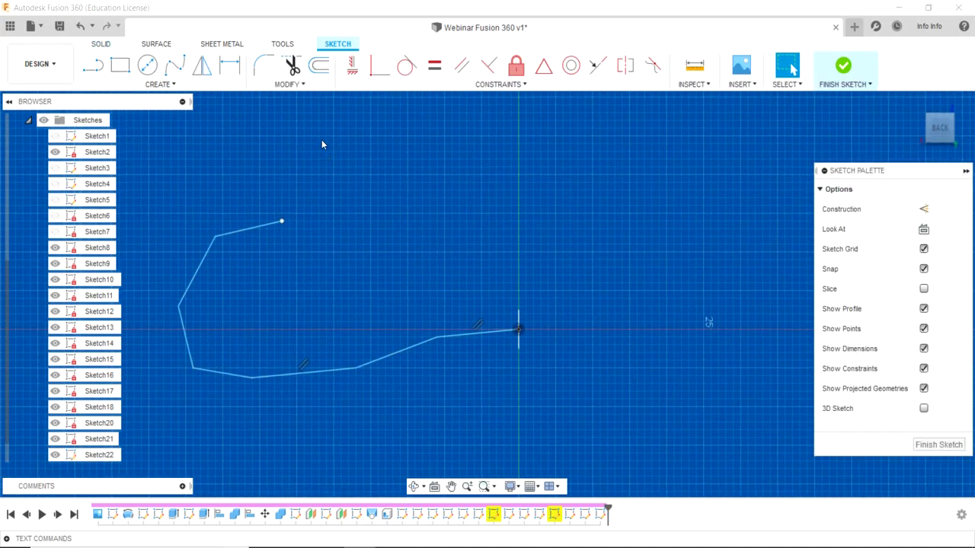
pyautogui.scroll(2, 363, 367)
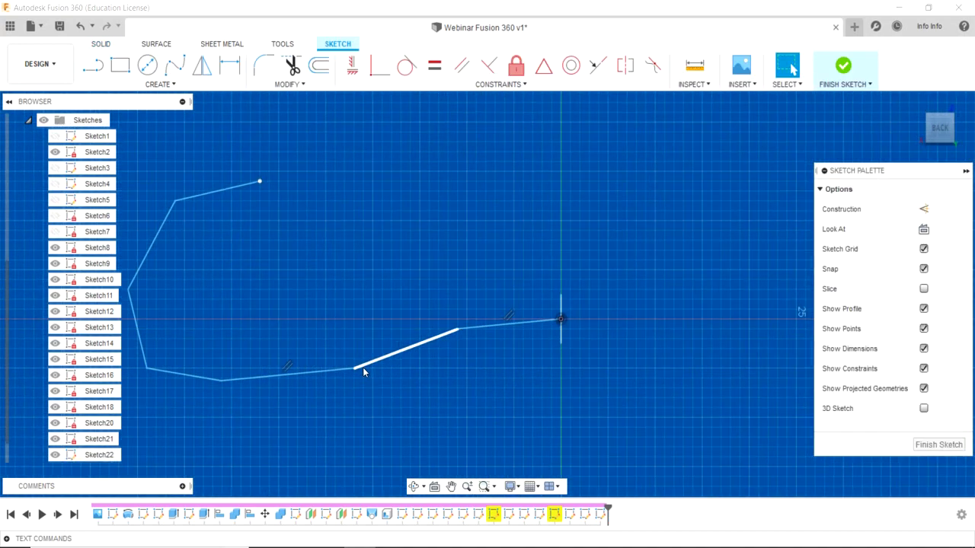
pyautogui.scroll(3, 362, 367)
pyautogui.moveTo(448, 402)
pyautogui.mouseDown(button='middle')
pyautogui.moveTo(518, 412)
pyautogui.moveTo(593, 375)
pyautogui.mouseUp(button='middle')
pyautogui.scroll(-2, 593, 375)
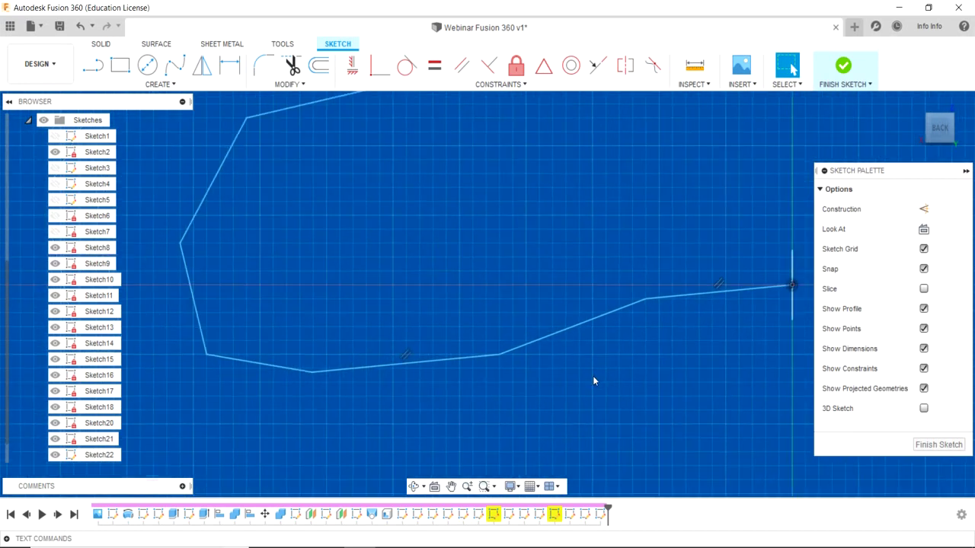
pyautogui.scroll(-1, 592, 375)
pyautogui.moveTo(636, 312); pyautogui.dragTo(616, 255)
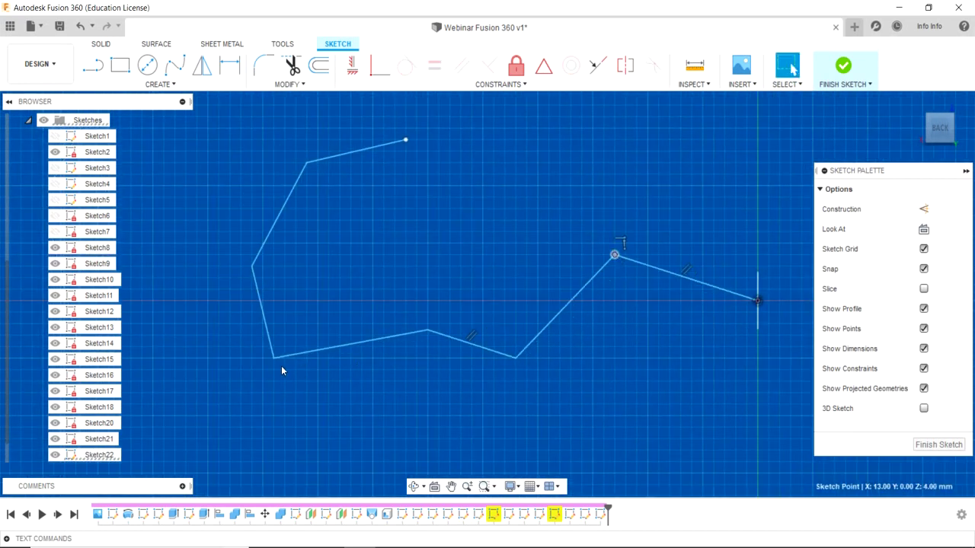
pyautogui.moveTo(252, 266); pyautogui.dragTo(207, 254)
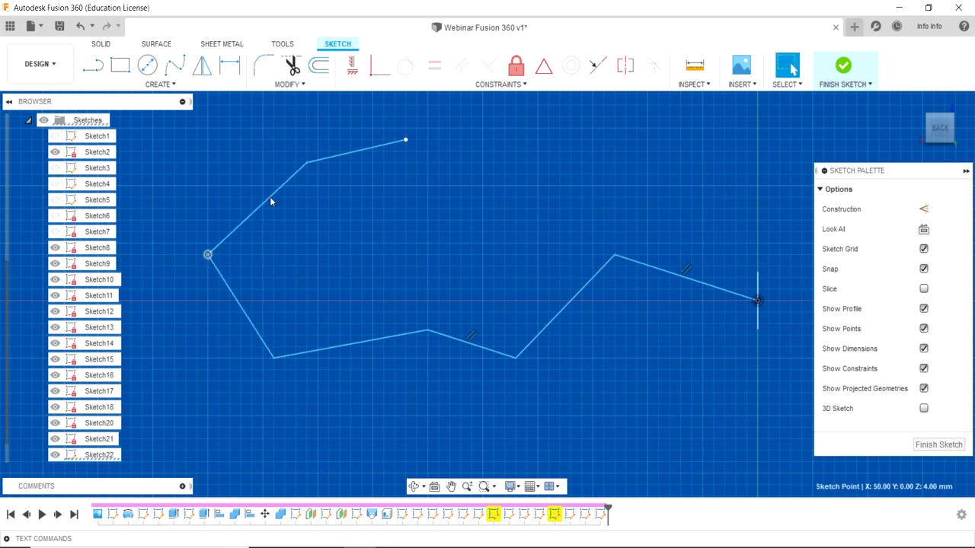
pyautogui.moveTo(307, 162); pyautogui.dragTo(289, 133)
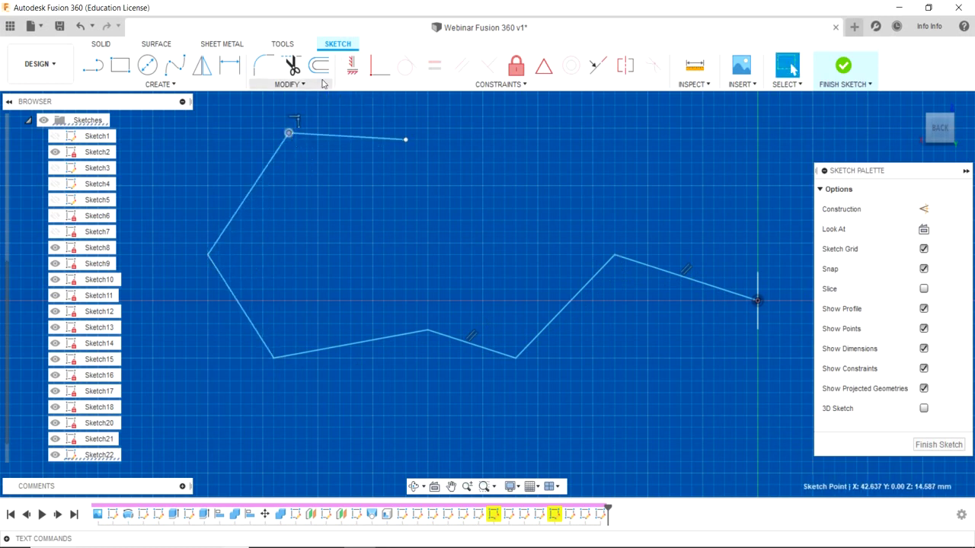
# Step: Round each corner of the path with 3 mm fillets and finish the sketch
pyautogui.click(255, 67)
pyautogui.click(614, 256)
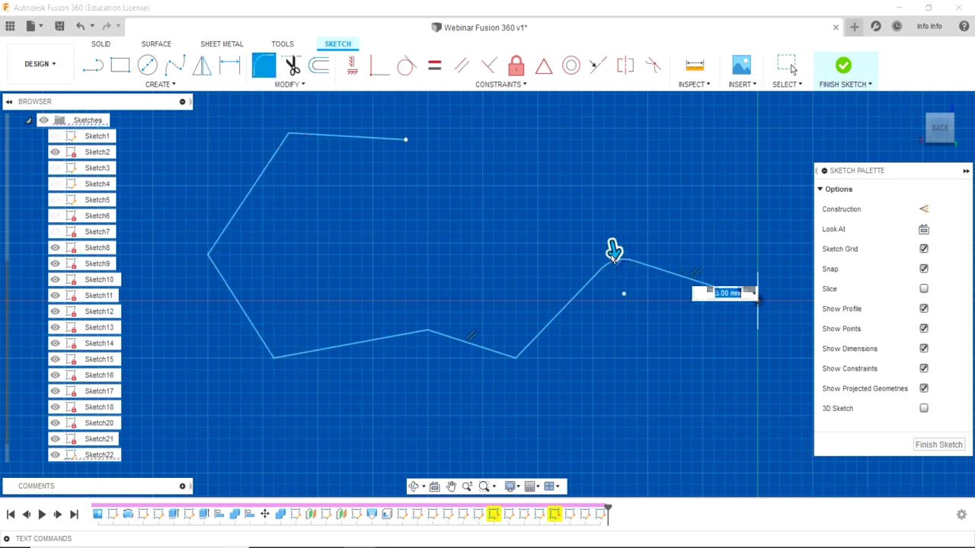
pyautogui.click(516, 356)
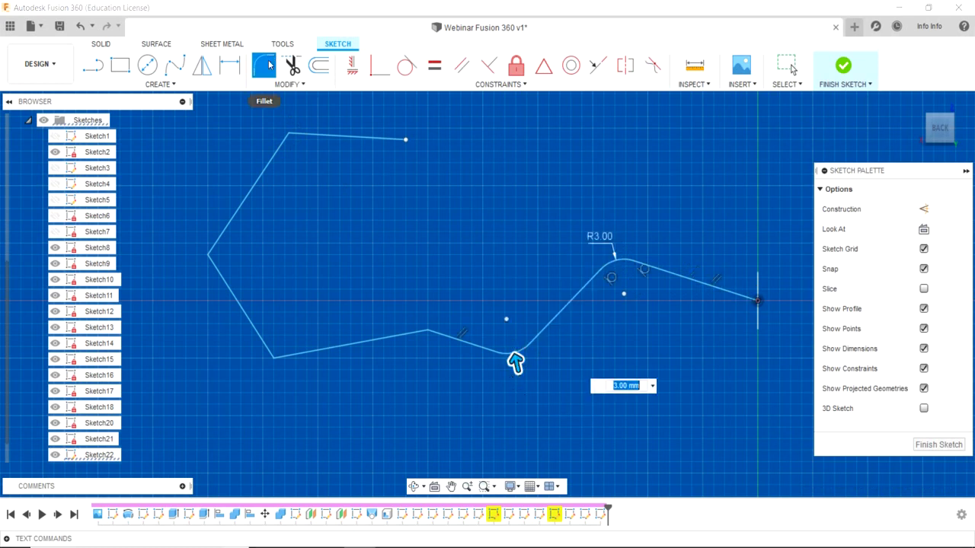
pyautogui.click(428, 330)
pyautogui.click(273, 356)
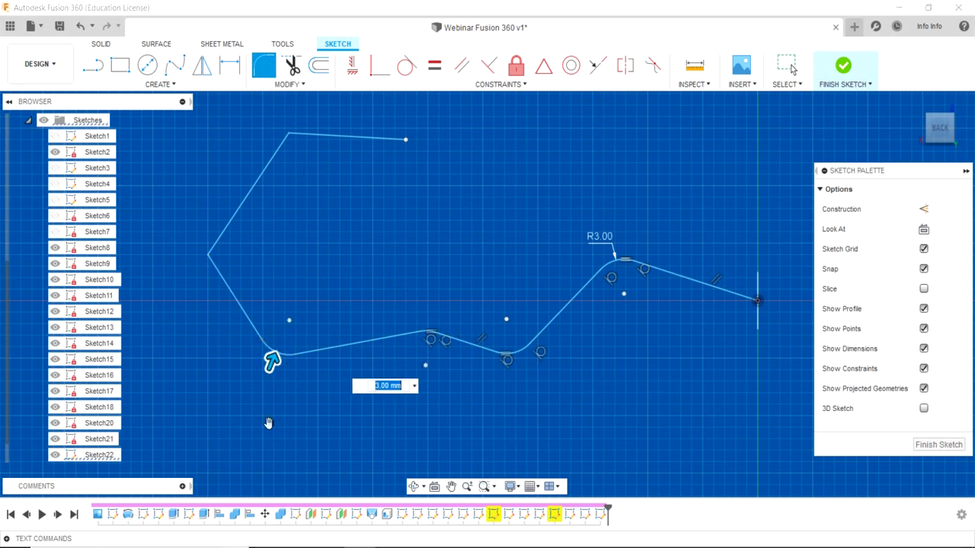
pyautogui.click(208, 254)
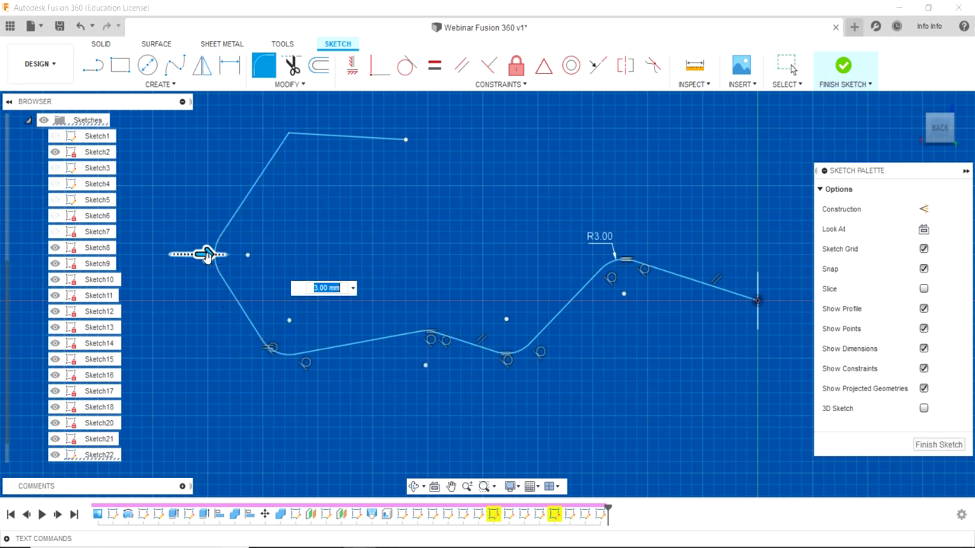
pyautogui.click(287, 134)
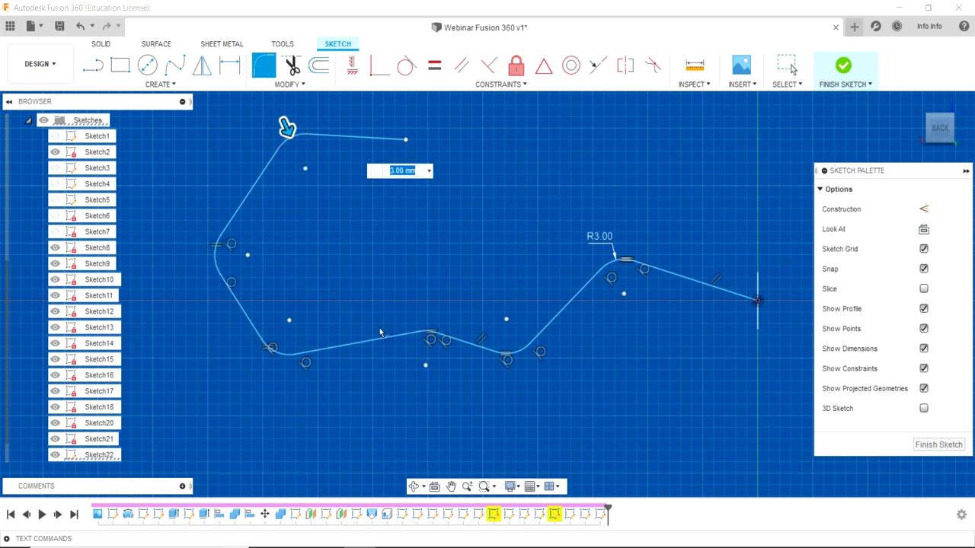
pyautogui.scroll(5, 445, 374)
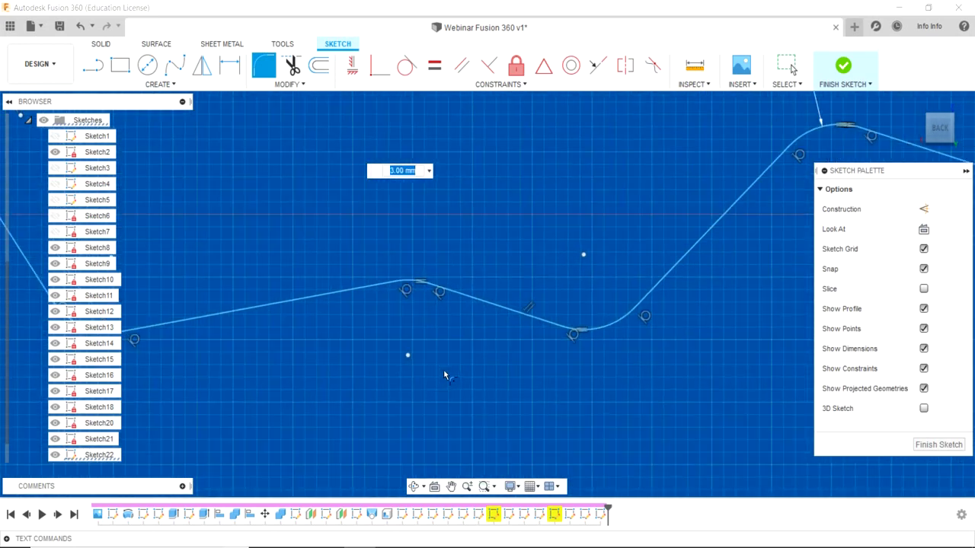
pyautogui.scroll(-3, 445, 375)
pyautogui.scroll(-3, 445, 375)
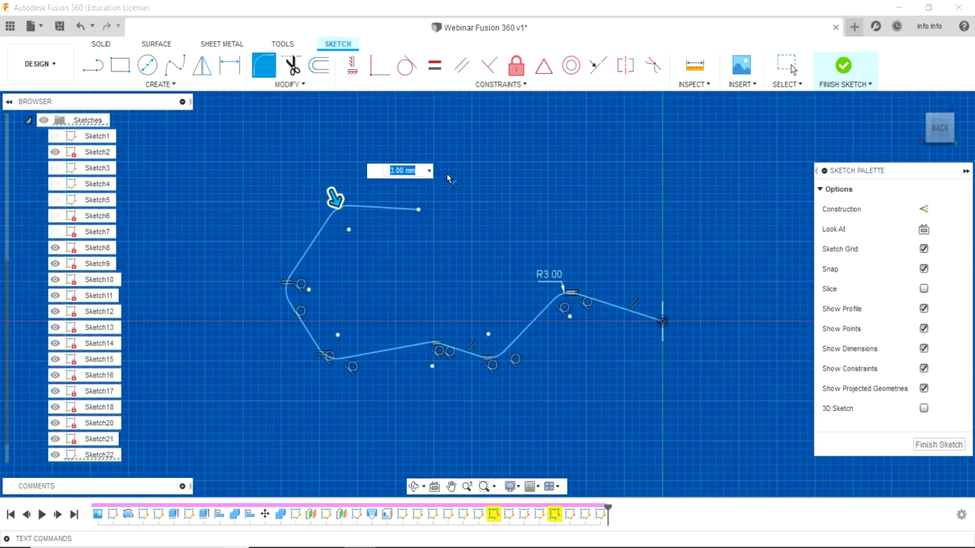
pyautogui.click(948, 449)
# Step: Start a sweep with the ellipse as profile and the reshaped sketch line as path
pyautogui.click(414, 486)
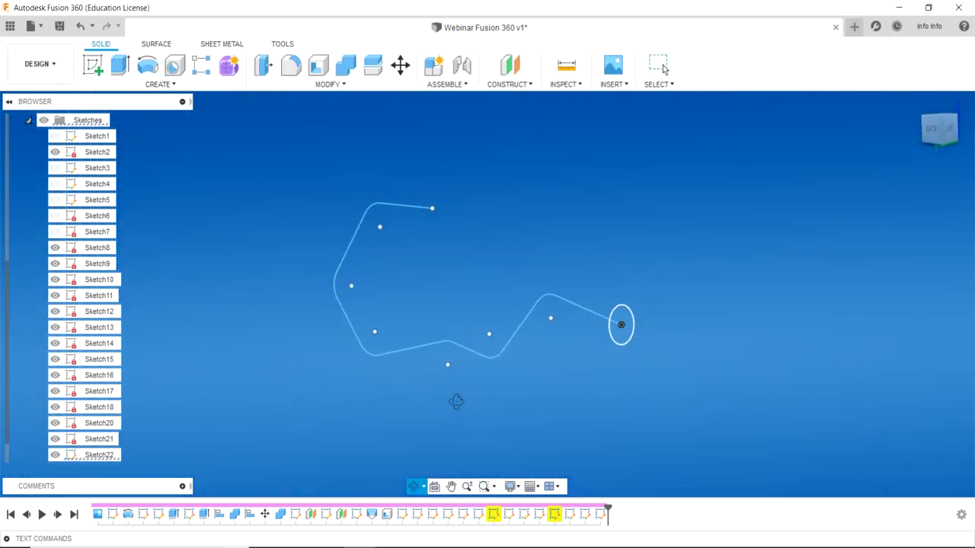
pyautogui.moveTo(457, 402); pyautogui.dragTo(492, 413)
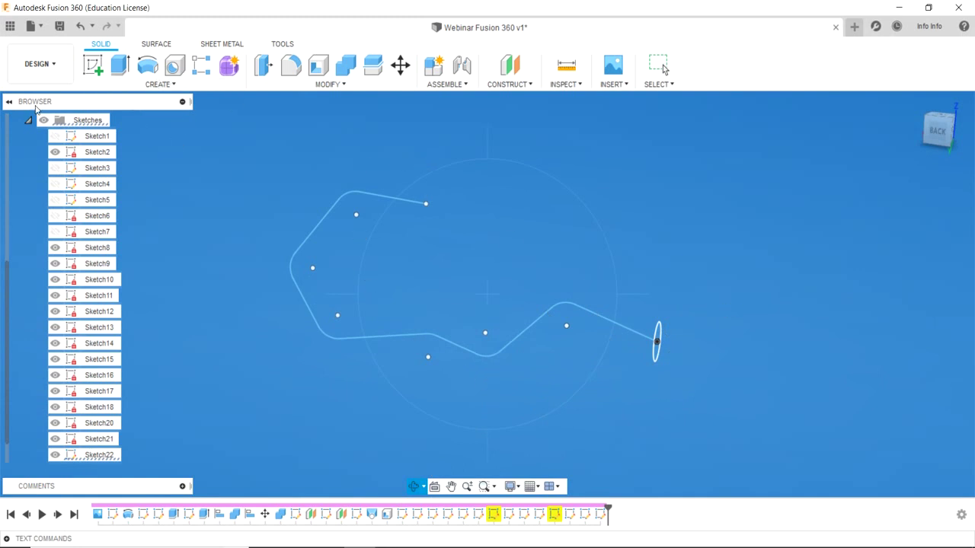
pyautogui.click(28, 121)
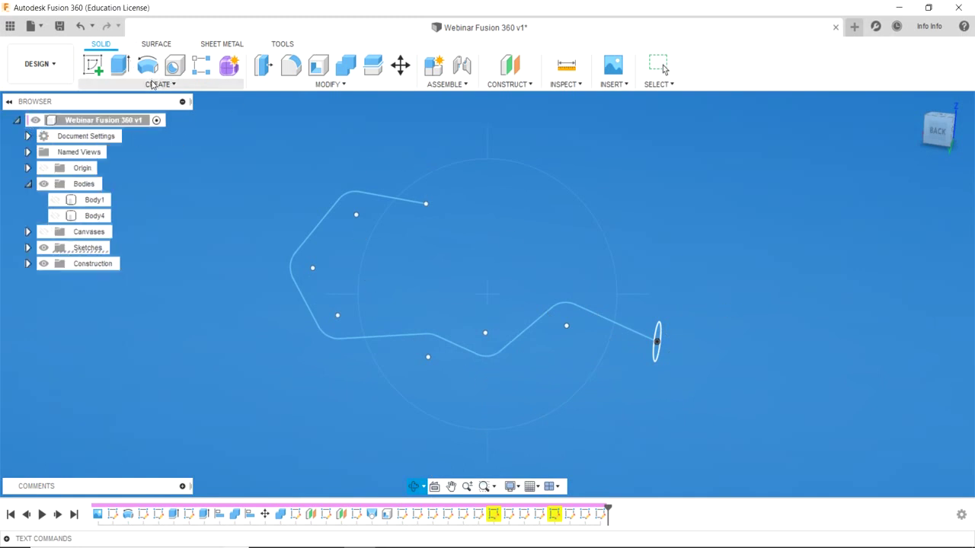
pyautogui.click(158, 84)
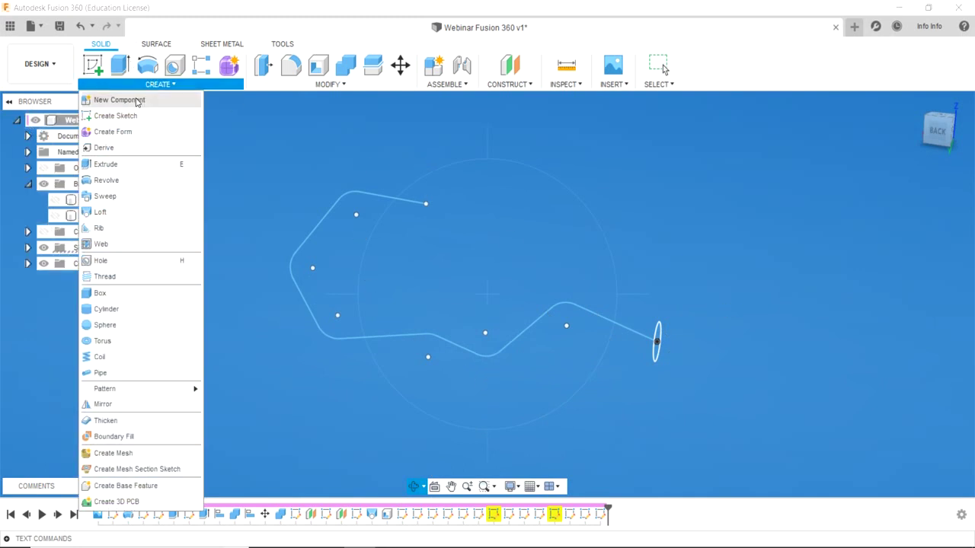
pyautogui.click(129, 198)
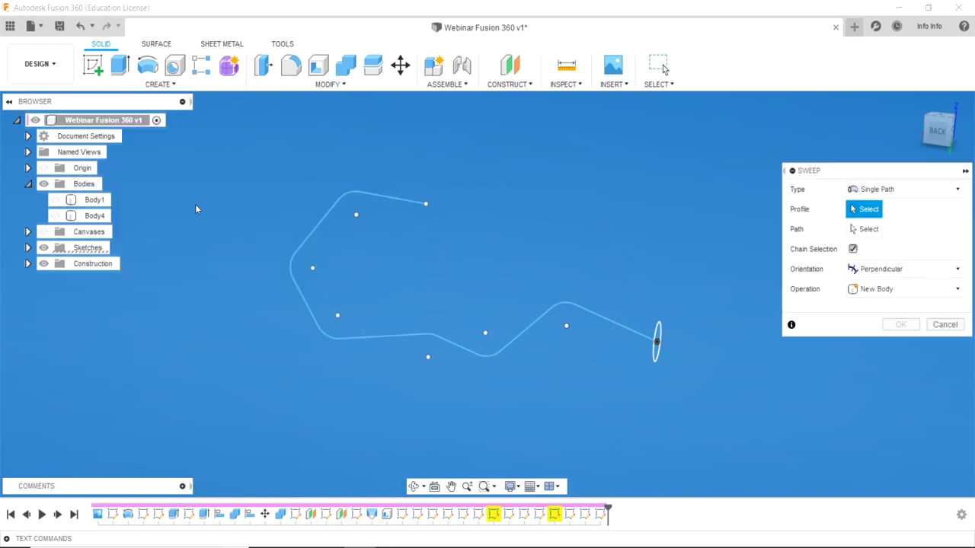
pyautogui.click(657, 352)
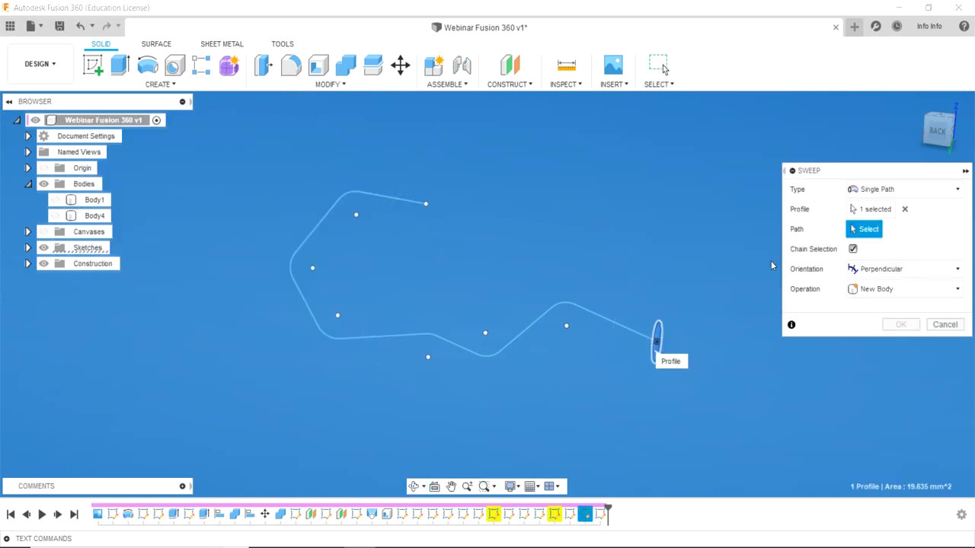
pyautogui.click(601, 327)
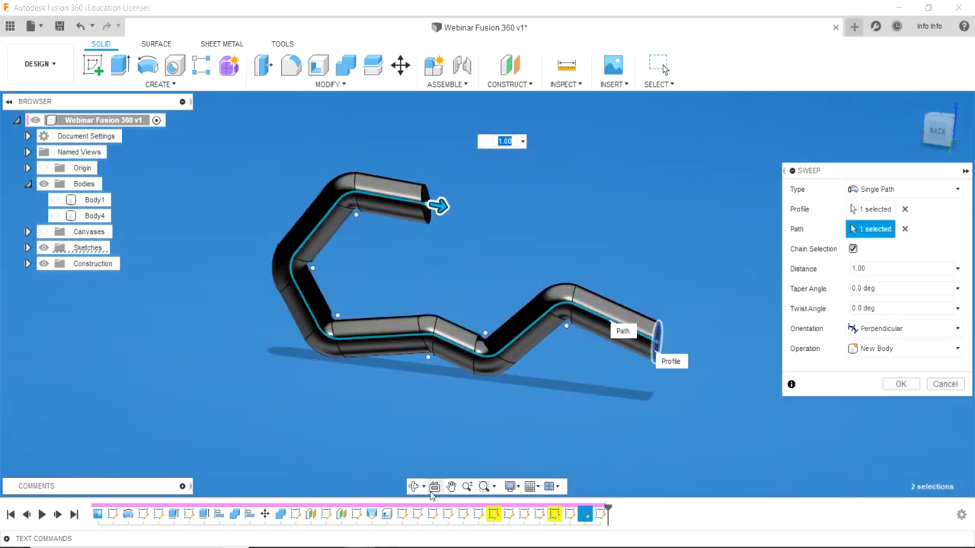
# Step: Run the sweep over the whole path at distance 1.00 and confirm it as a new body
pyautogui.click(412, 488)
pyautogui.moveTo(488, 350)
pyautogui.mouseDown()
pyautogui.moveTo(548, 211)
pyautogui.moveTo(501, 211)
pyautogui.moveTo(464, 191)
pyautogui.moveTo(440, 203)
pyautogui.mouseUp()
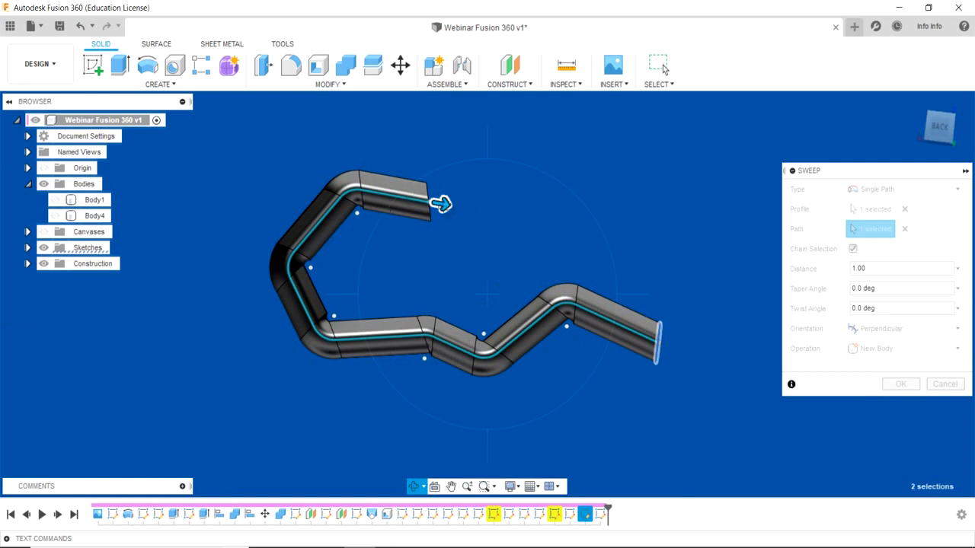
pyautogui.press('Escape')
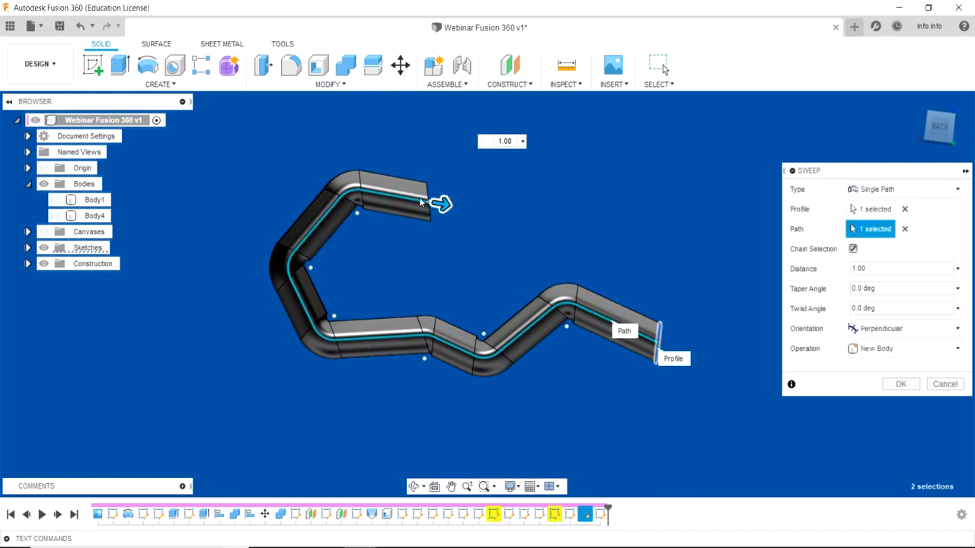
pyautogui.moveTo(419, 202)
pyautogui.mouseDown()
pyautogui.moveTo(323, 199)
pyautogui.moveTo(573, 357)
pyautogui.moveTo(272, 253)
pyautogui.mouseUp()
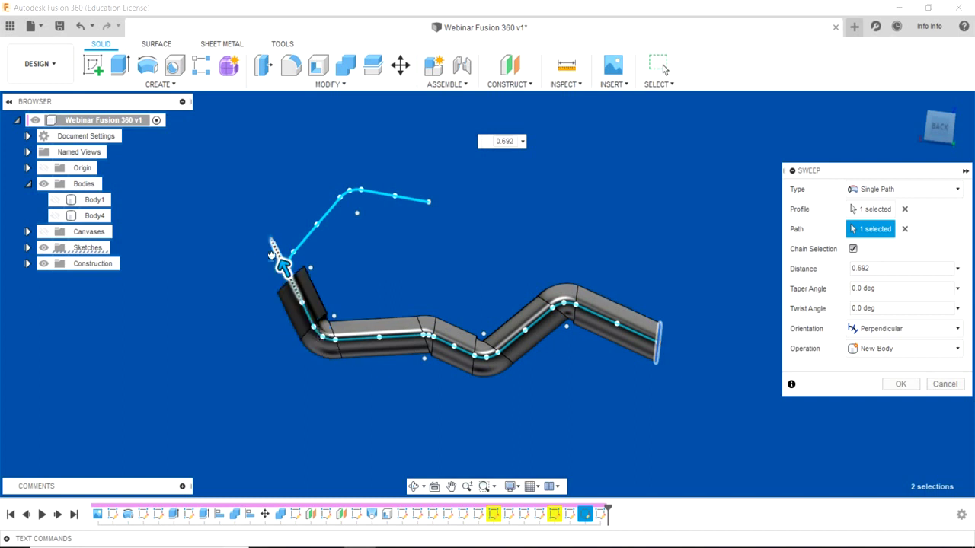
pyautogui.moveTo(272, 253); pyautogui.dragTo(442, 202)
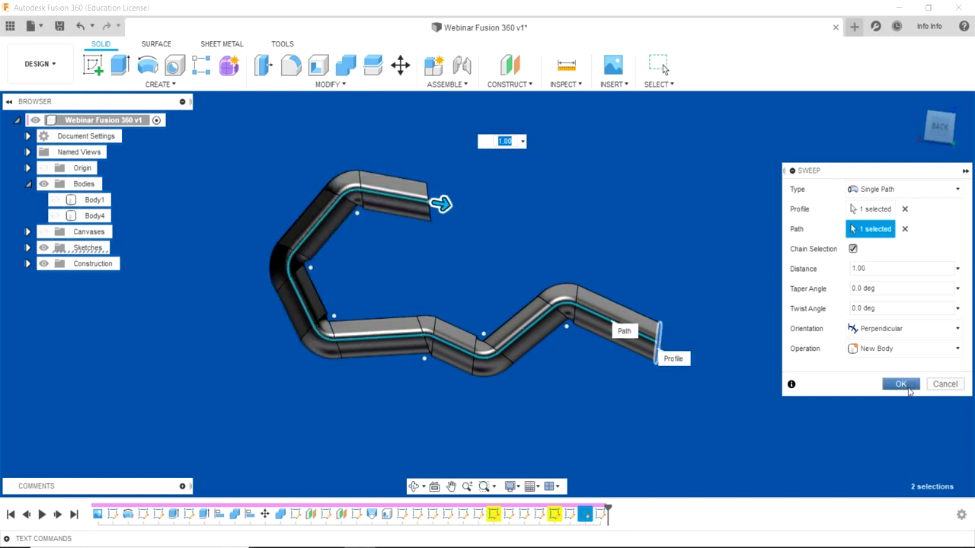
pyautogui.click(908, 391)
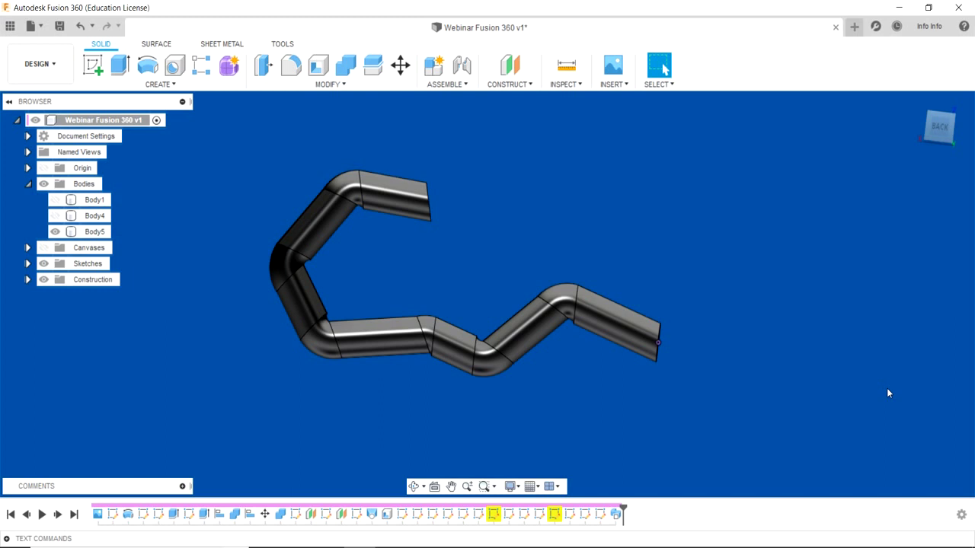
# Step: Open the CREATE feature list and close it again without choosing a feature
pyautogui.click(159, 83)
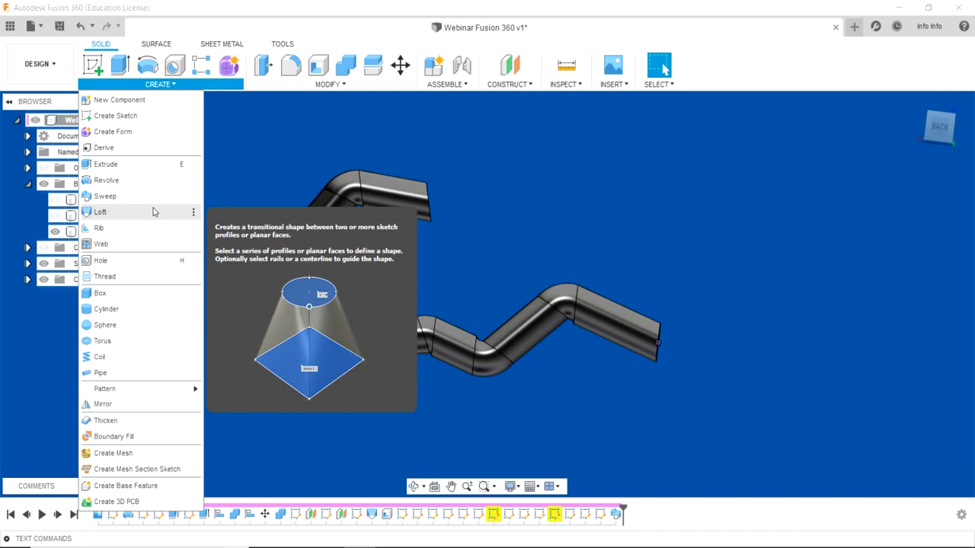
pyautogui.click(600, 172)
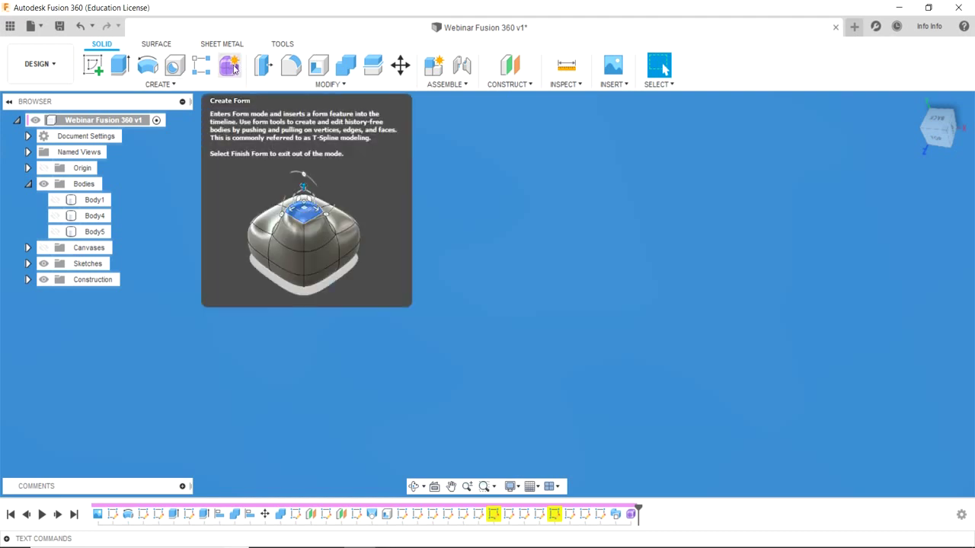
# Step: Enter the Form workspace and place a T-spline cylinder at the origin on the ground plane
pyautogui.moveTo(229, 66)
pyautogui.click(231, 68)
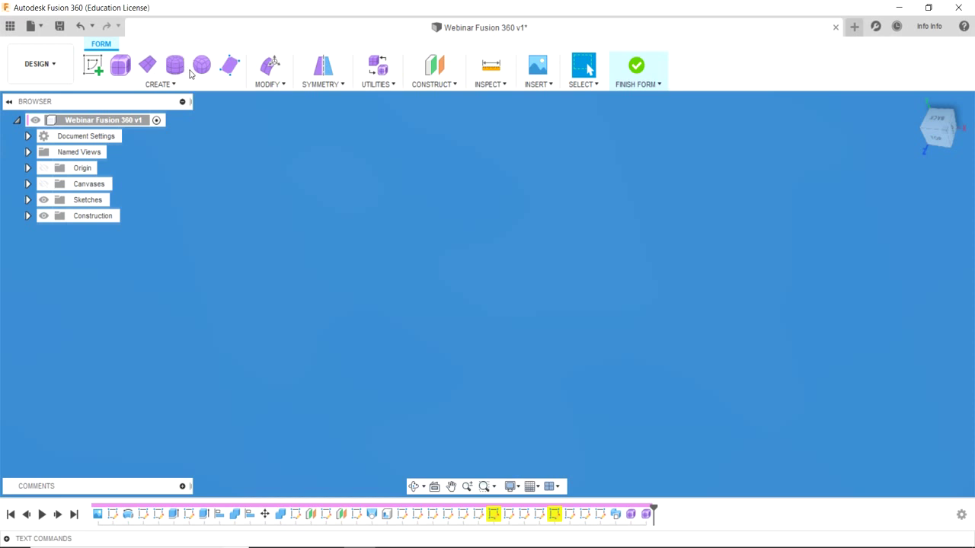
pyautogui.moveTo(176, 64)
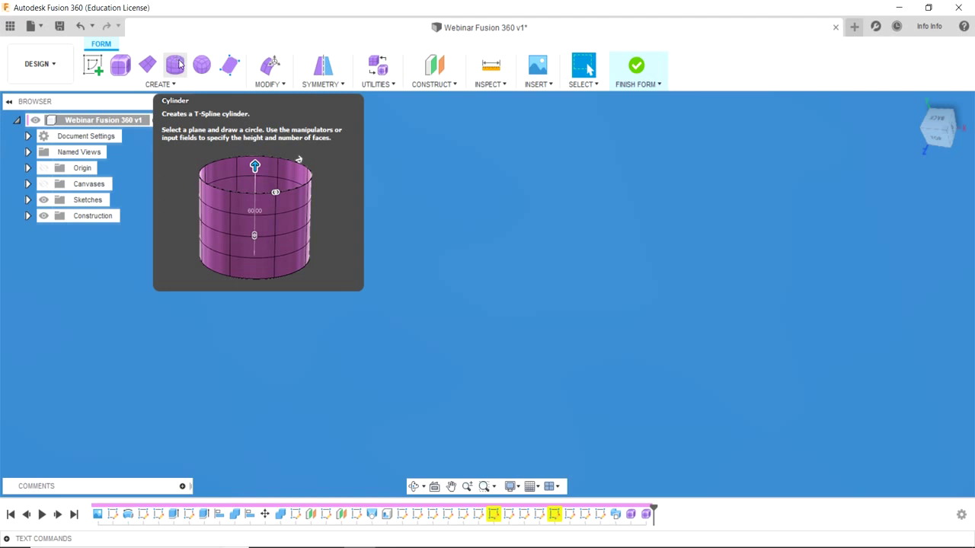
pyautogui.click(180, 64)
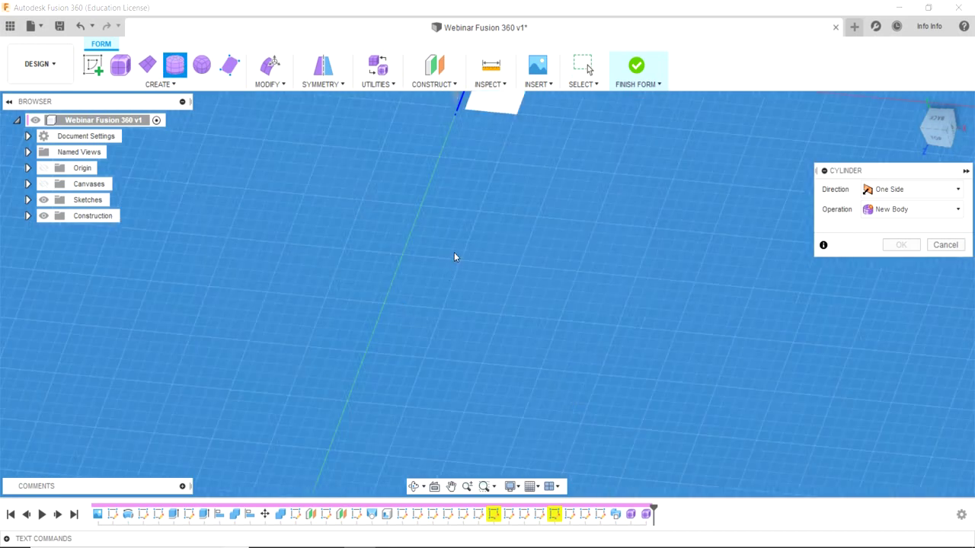
pyautogui.click(451, 227)
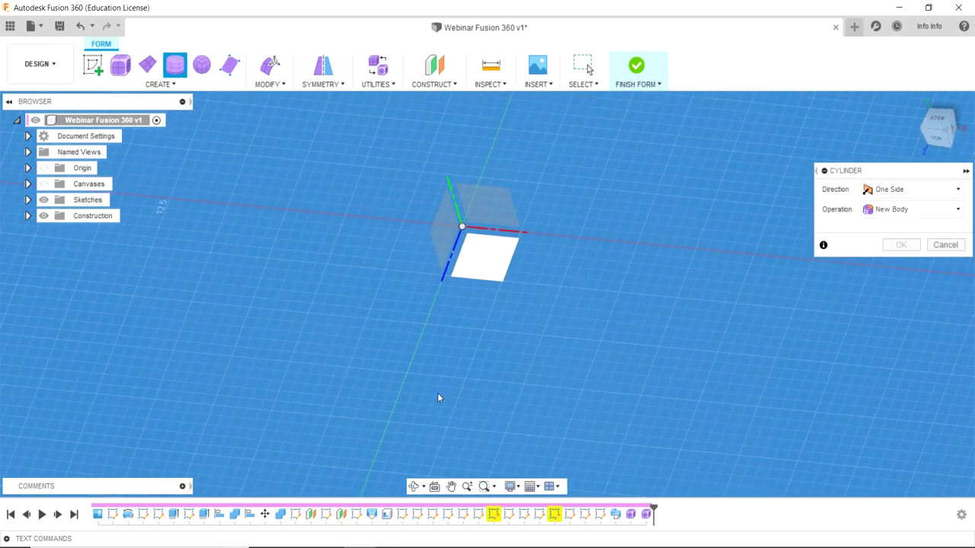
pyautogui.click(478, 256)
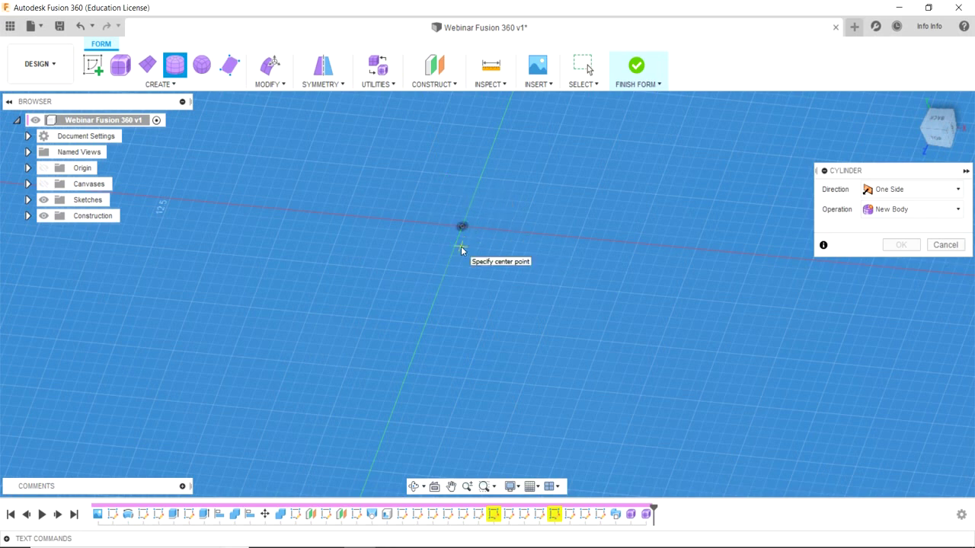
pyautogui.click(462, 226)
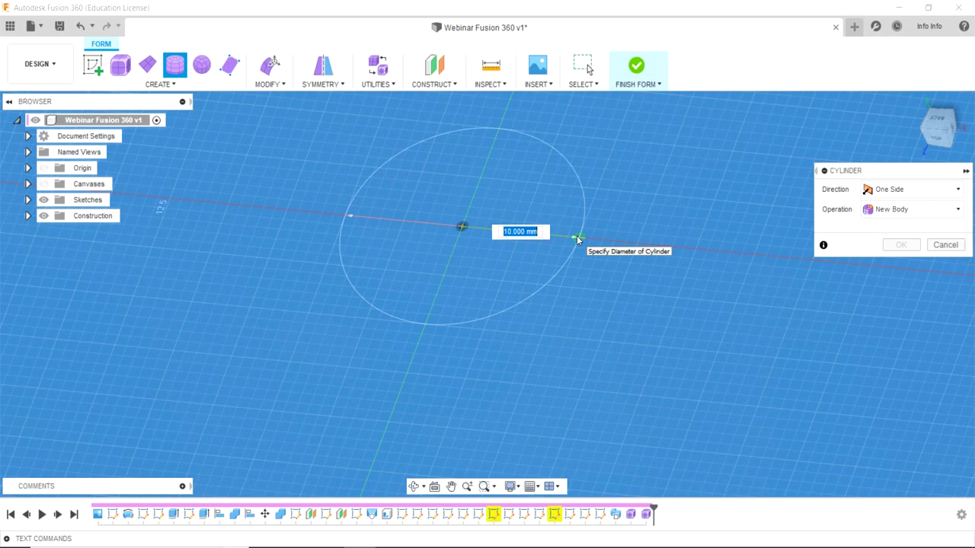
# Step: Give the cylinder a 10 mm diameter and a 10 mm height
pyautogui.click(576, 235)
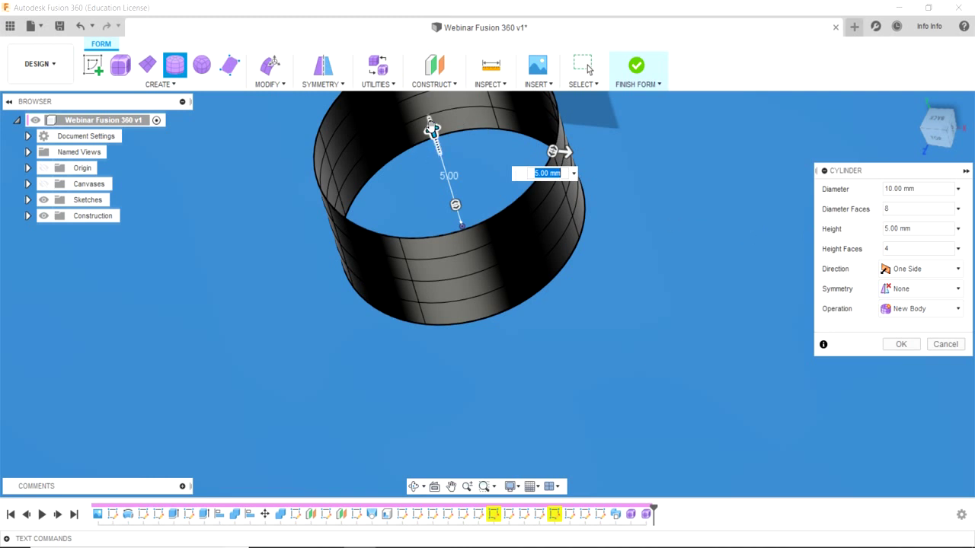
pyautogui.moveTo(432, 130); pyautogui.dragTo(424, 95)
pyautogui.moveTo(443, 142); pyautogui.dragTo(503, 308, button='middle')
pyautogui.moveTo(479, 266); pyautogui.dragTo(464, 223)
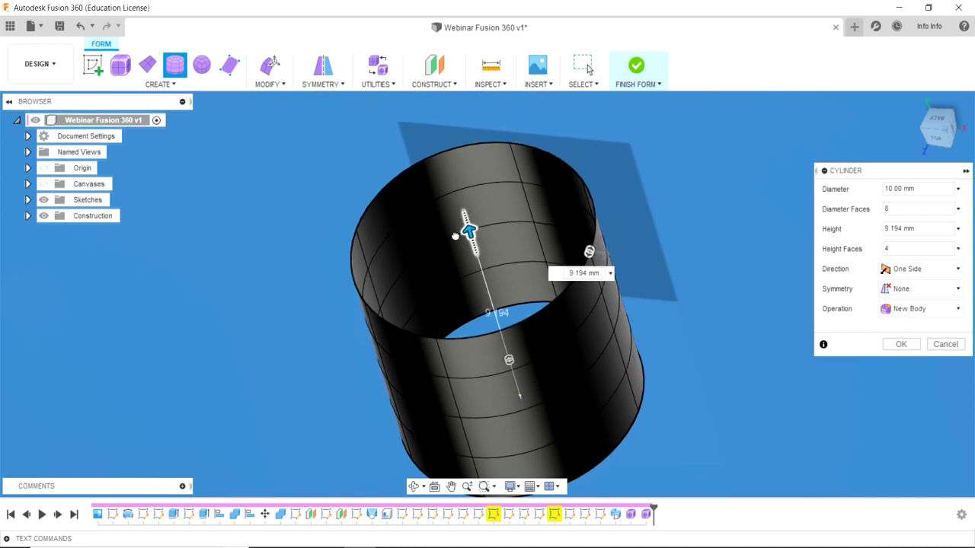
pyautogui.doubleClick(901, 228)
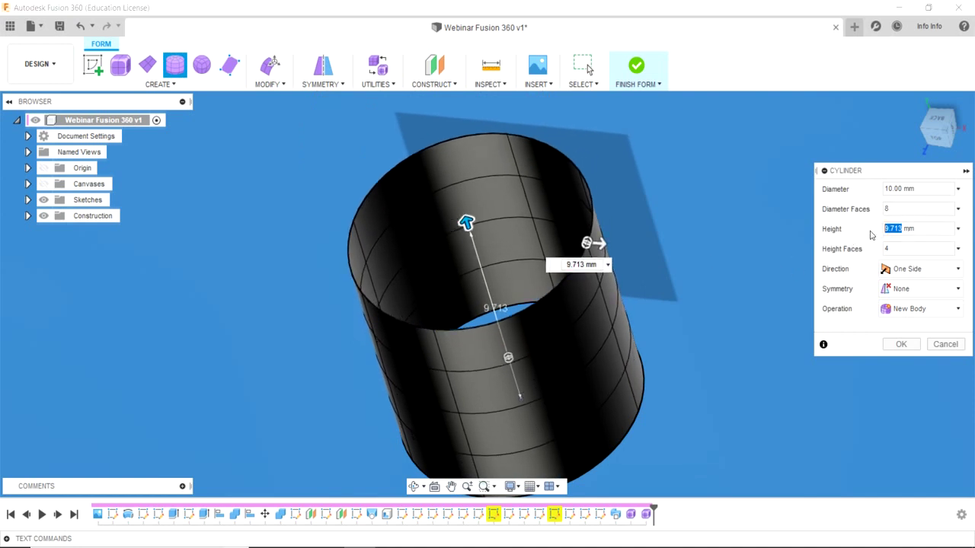
pyautogui.write('10')
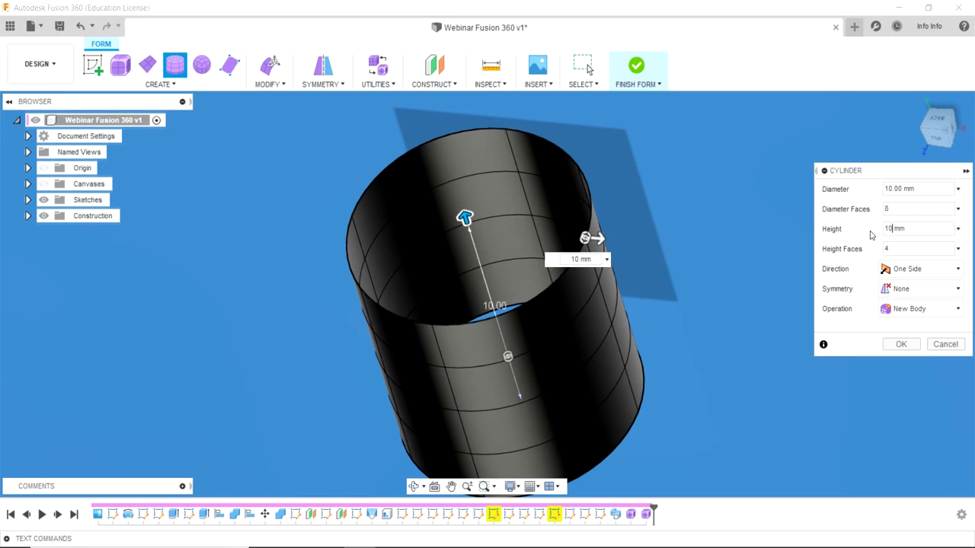
pyautogui.press('Return')
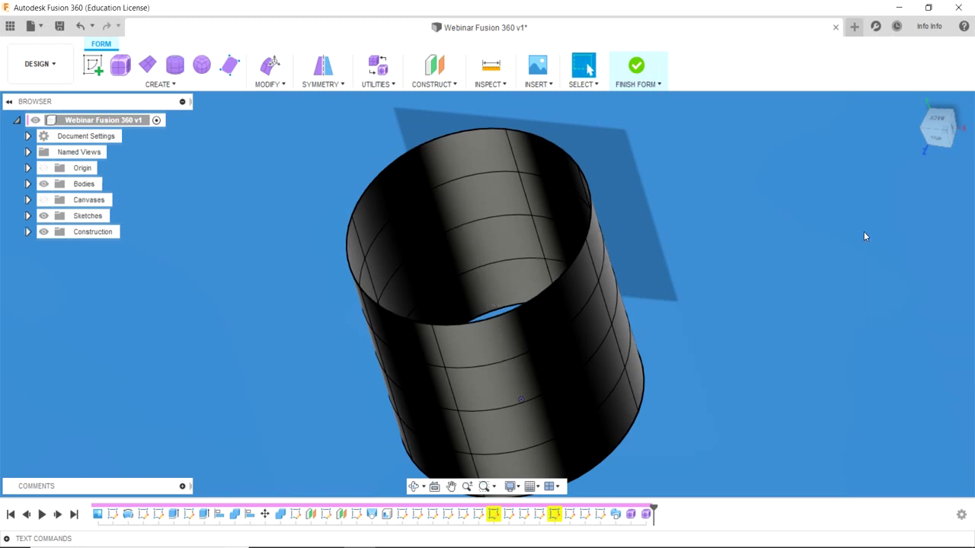
# Step: Select the cylinder's 8-edge bottom ring and bring it into Edit Form with move value 0.00 mm
pyautogui.click(414, 486)
pyautogui.moveTo(421, 427); pyautogui.dragTo(392, 211)
pyautogui.press('Escape')
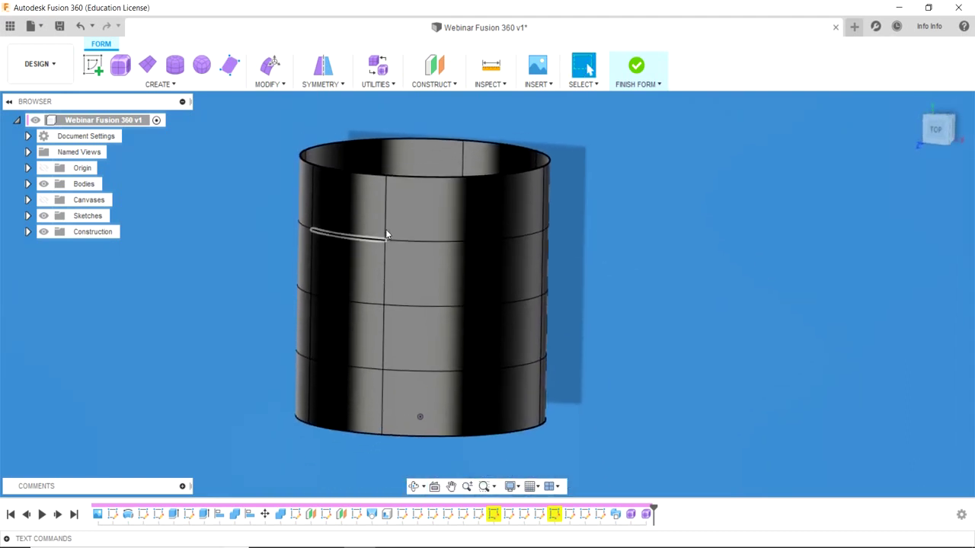
pyautogui.click(413, 486)
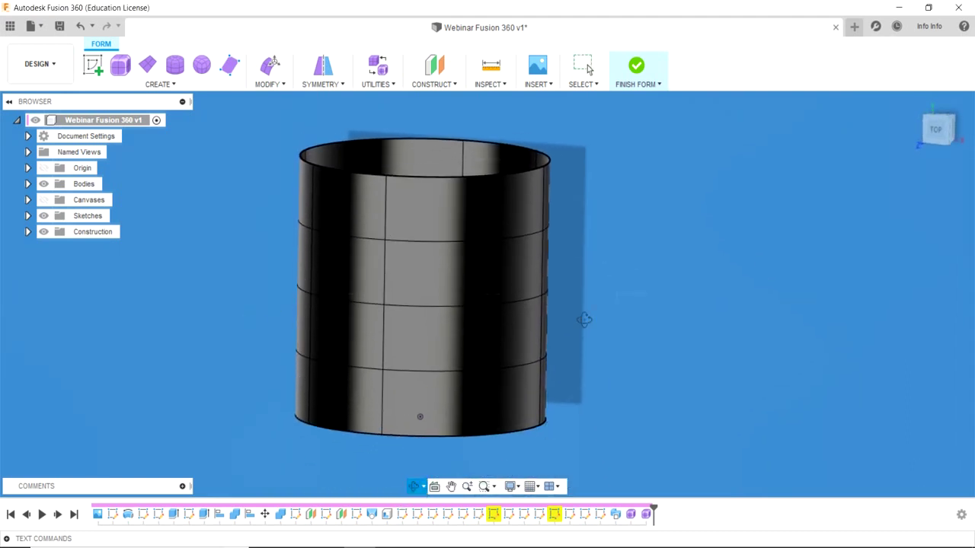
pyautogui.moveTo(581, 318)
pyautogui.mouseDown()
pyautogui.moveTo(598, 290)
pyautogui.moveTo(505, 298)
pyautogui.moveTo(616, 303)
pyautogui.moveTo(587, 300)
pyautogui.moveTo(397, 214)
pyautogui.mouseUp()
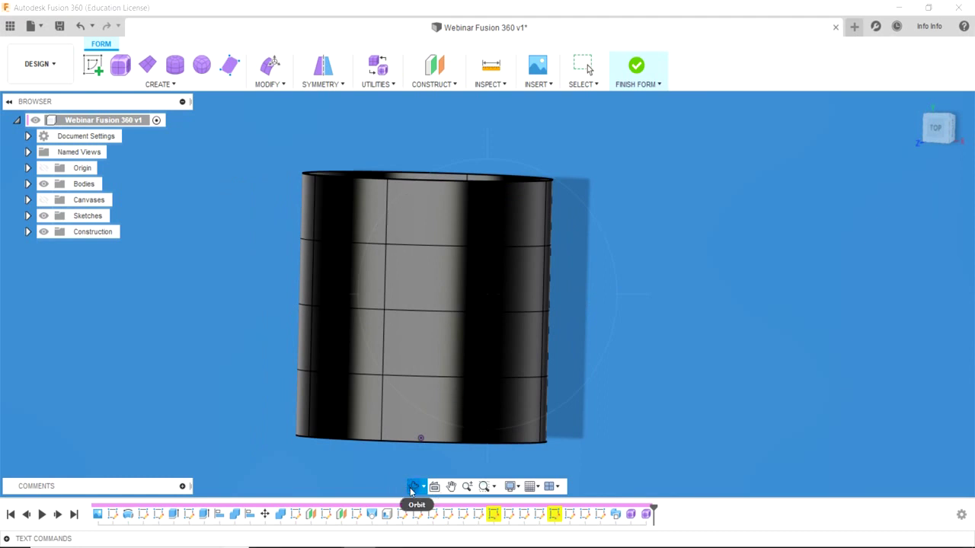
pyautogui.click(412, 487)
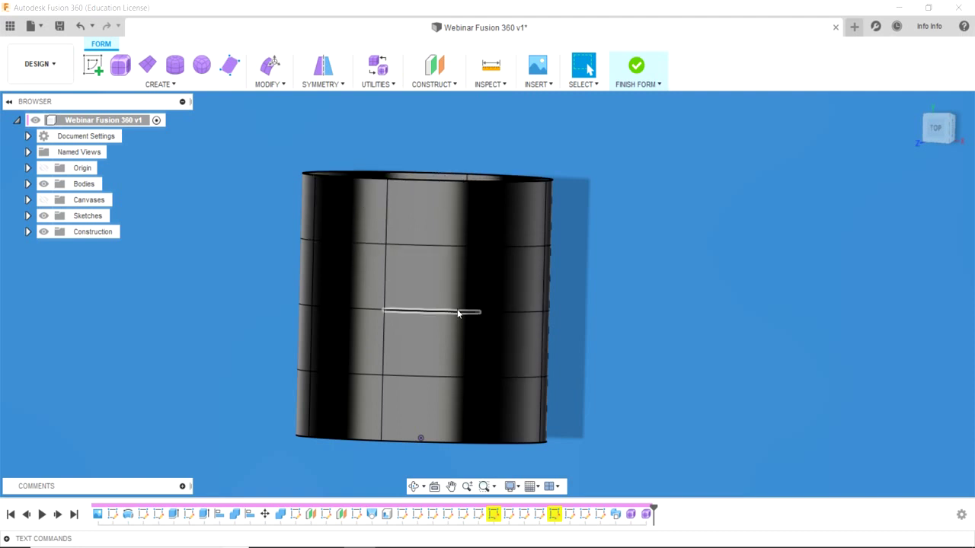
pyautogui.doubleClick(439, 443)
pyautogui.click(412, 488)
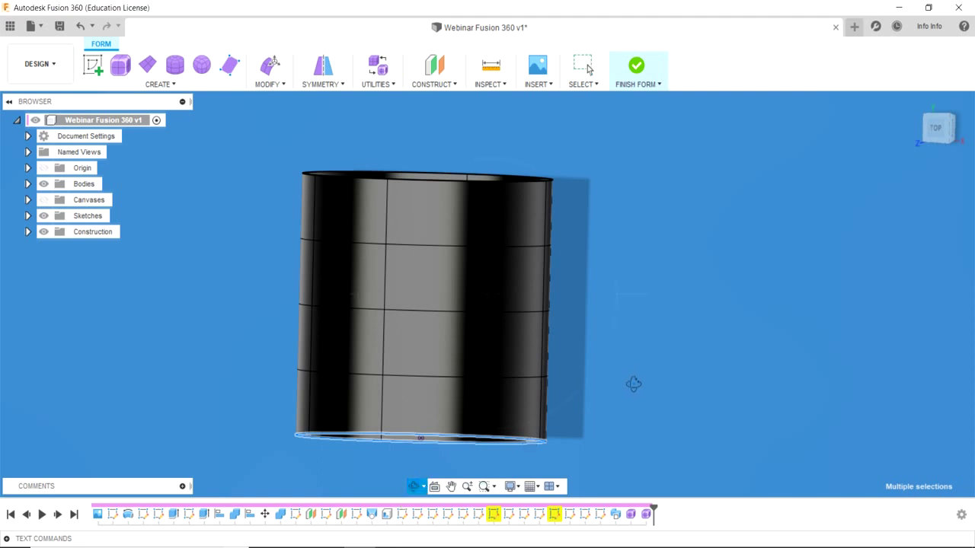
pyautogui.moveTo(634, 385)
pyautogui.mouseDown()
pyautogui.moveTo(590, 413)
pyautogui.moveTo(623, 394)
pyautogui.mouseUp()
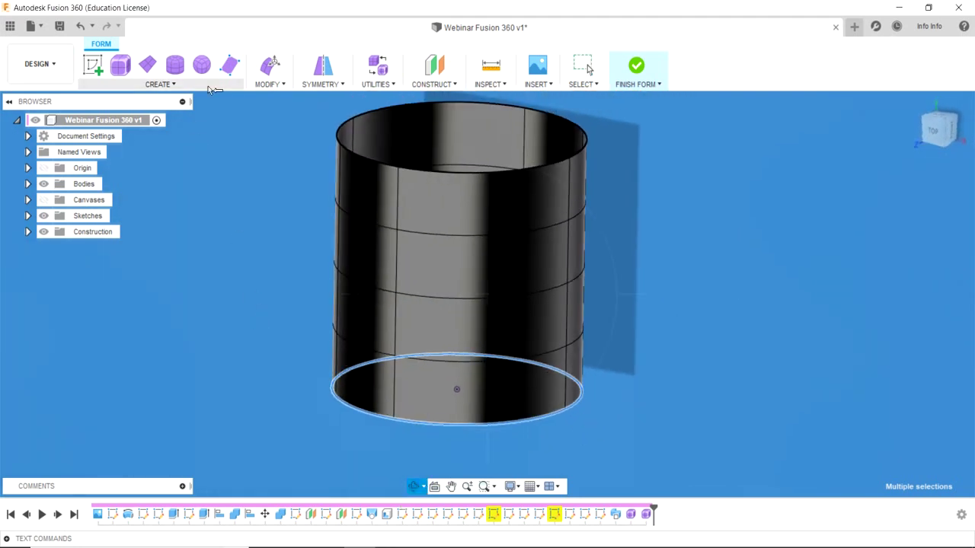
pyautogui.click(270, 65)
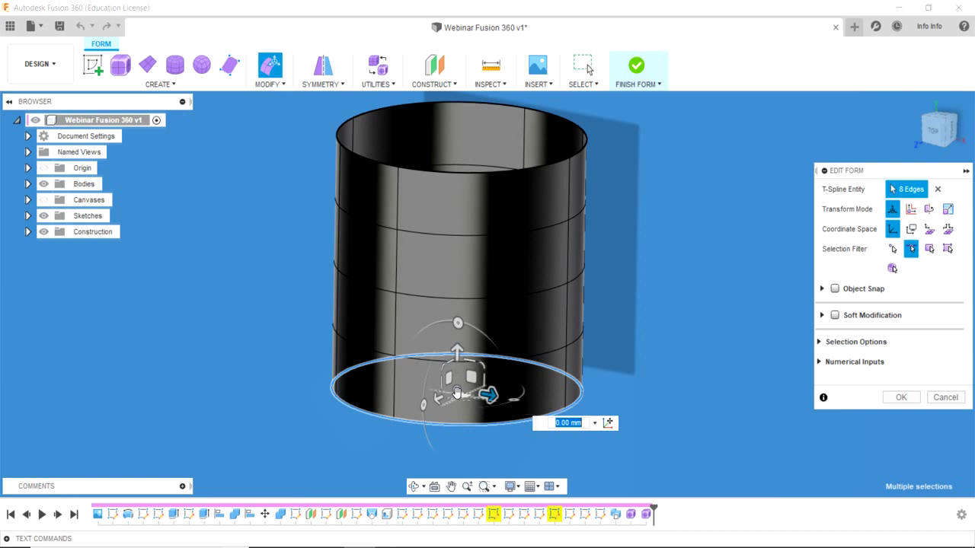
# Step: Nudge the bottom edge ring and scale it down to taper the vase base
pyautogui.moveTo(457, 352)
pyautogui.mouseDown()
pyautogui.moveTo(457, 326)
pyautogui.moveTo(457, 348)
pyautogui.mouseUp()
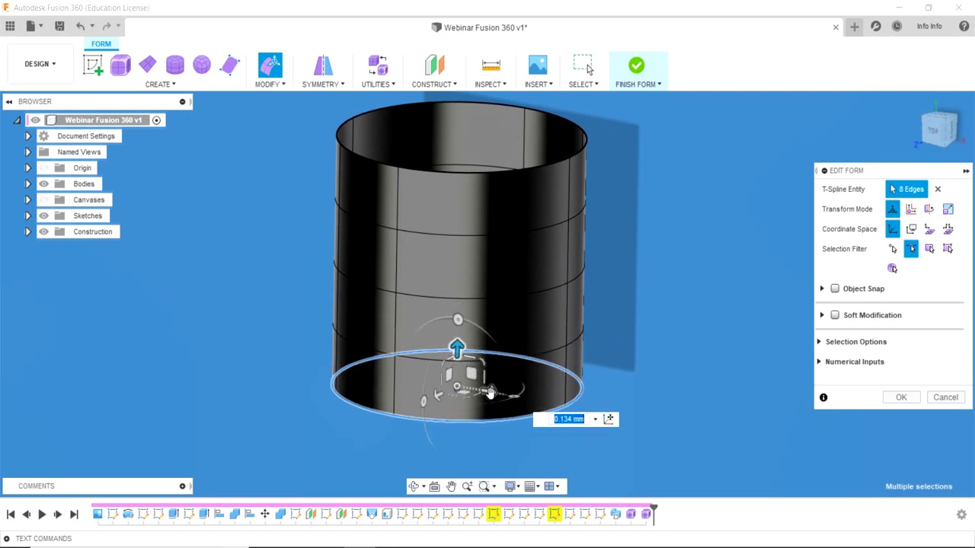
pyautogui.moveTo(490, 392)
pyautogui.mouseDown()
pyautogui.moveTo(528, 398)
pyautogui.moveTo(442, 383)
pyautogui.moveTo(482, 404)
pyautogui.moveTo(491, 394)
pyautogui.moveTo(404, 407)
pyautogui.moveTo(437, 395)
pyautogui.mouseUp()
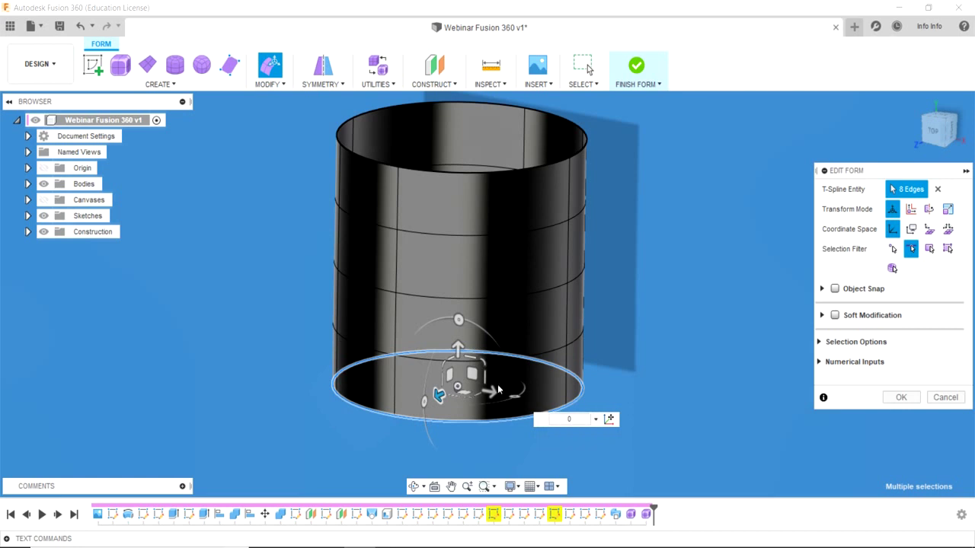
pyautogui.click(458, 387)
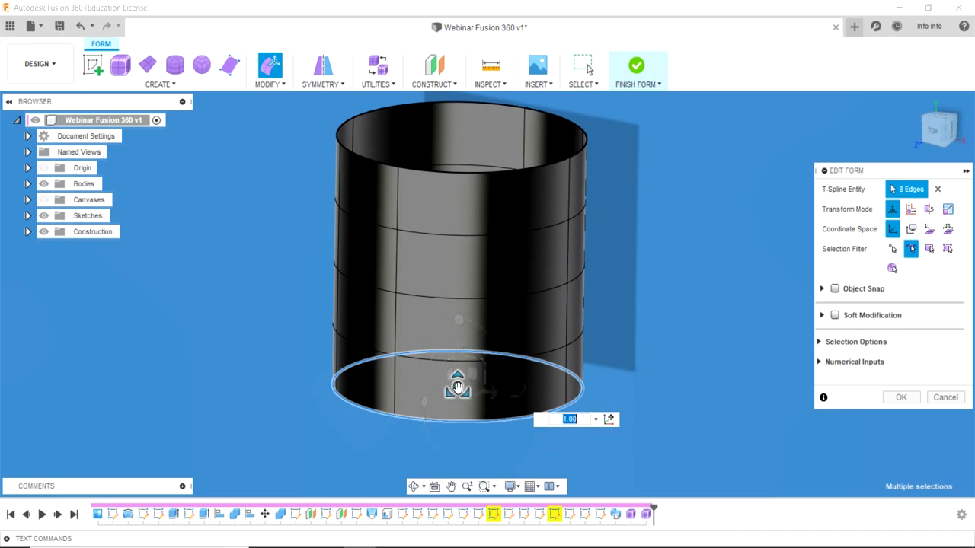
pyautogui.moveTo(457, 388)
pyautogui.mouseDown()
pyautogui.moveTo(431, 395)
pyautogui.moveTo(481, 373)
pyautogui.moveTo(446, 380)
pyautogui.mouseUp()
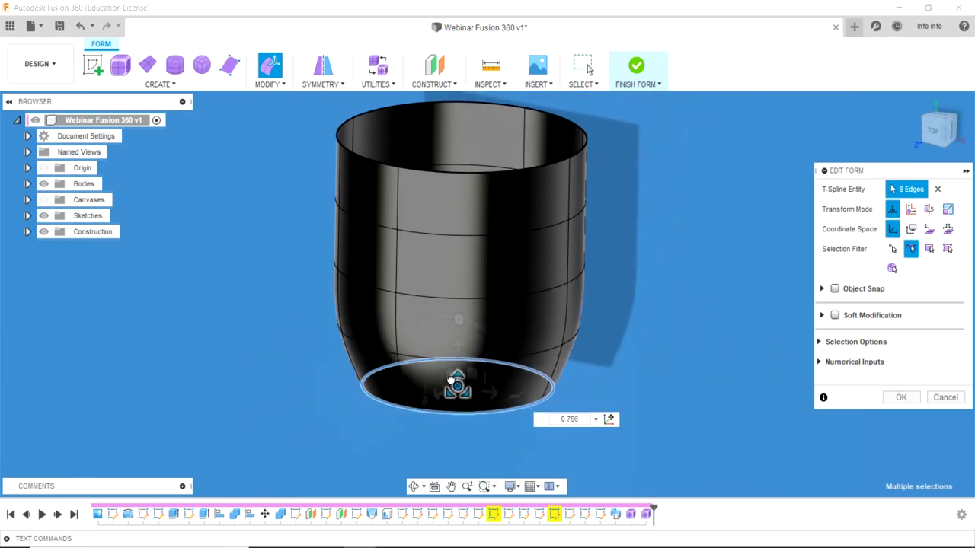
pyautogui.moveTo(446, 379); pyautogui.dragTo(444, 381)
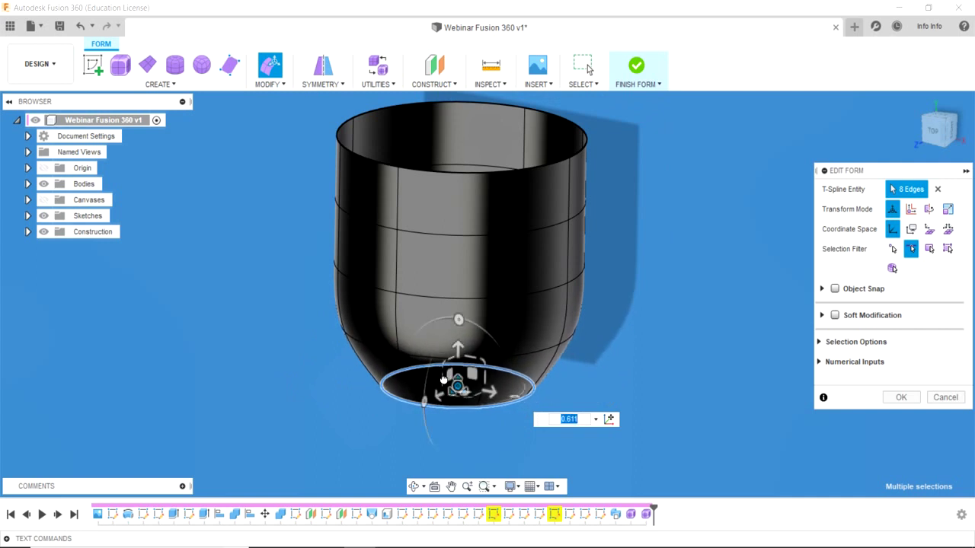
# Step: Widen the middle ring into a bulge and pull the upper ring in to pinch the neck
pyautogui.doubleClick(531, 357)
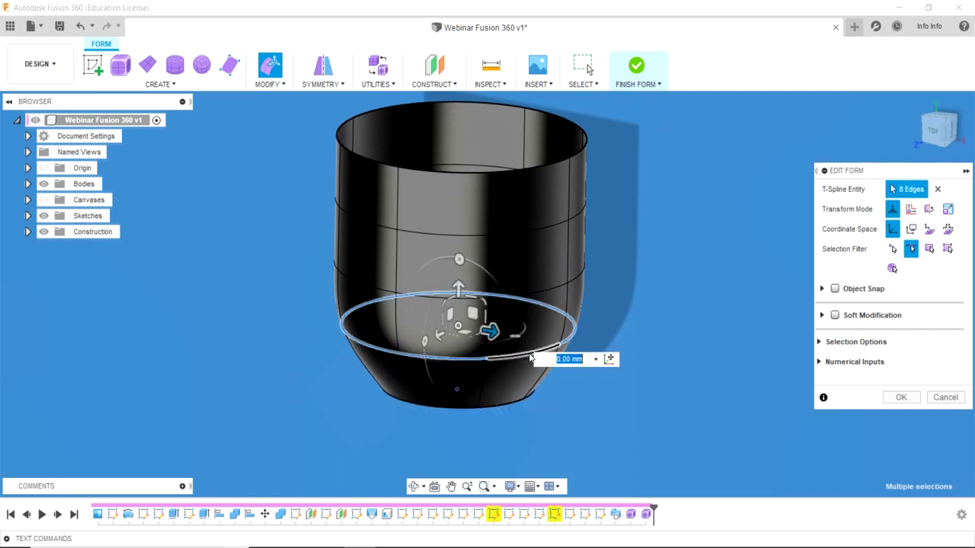
pyautogui.moveTo(458, 326); pyautogui.dragTo(458, 328)
pyautogui.doubleClick(530, 296)
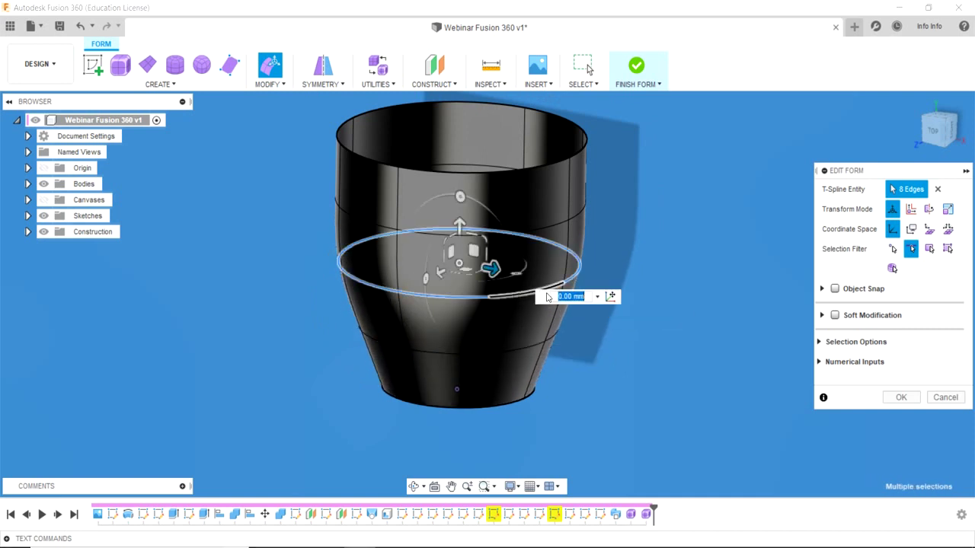
pyautogui.moveTo(460, 265); pyautogui.dragTo(469, 237)
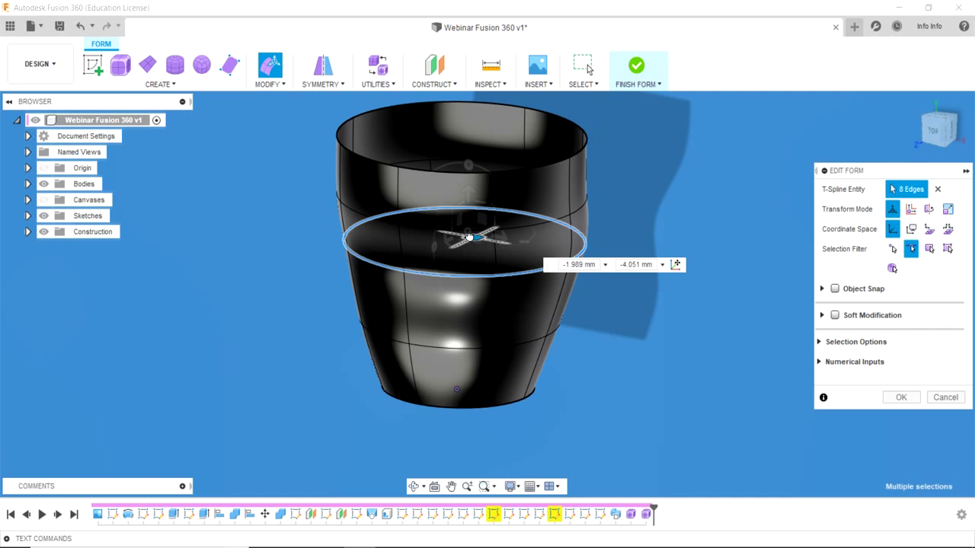
pyautogui.moveTo(470, 236)
pyautogui.mouseDown()
pyautogui.moveTo(459, 266)
pyautogui.moveTo(437, 256)
pyautogui.mouseUp()
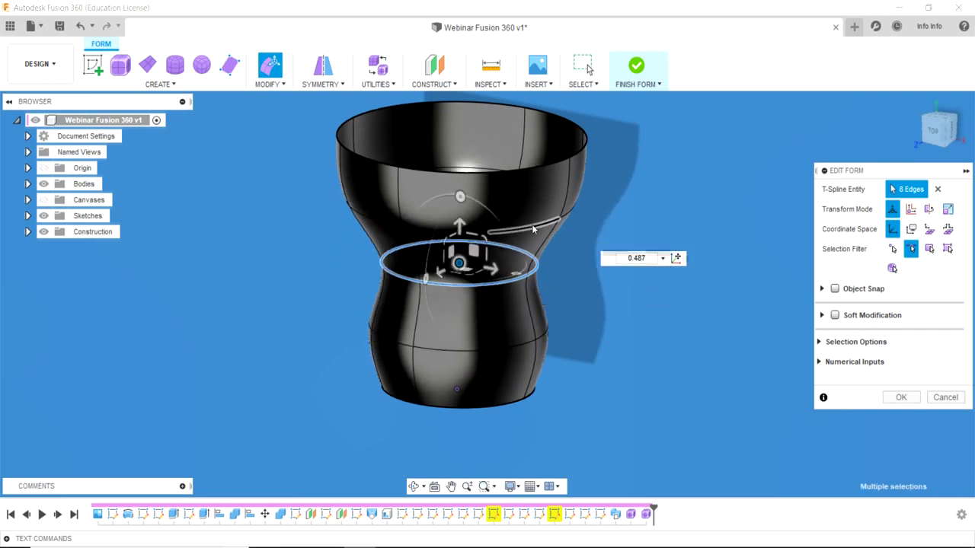
pyautogui.moveTo(532, 224)
pyautogui.mouseDown()
pyautogui.moveTo(463, 202)
pyautogui.moveTo(424, 211)
pyautogui.mouseUp()
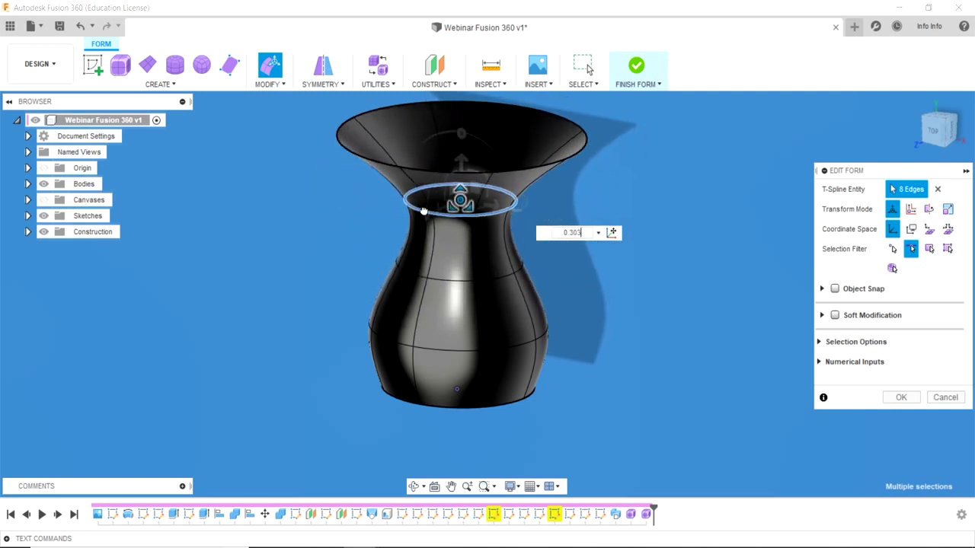
pyautogui.moveTo(424, 211); pyautogui.dragTo(418, 212)
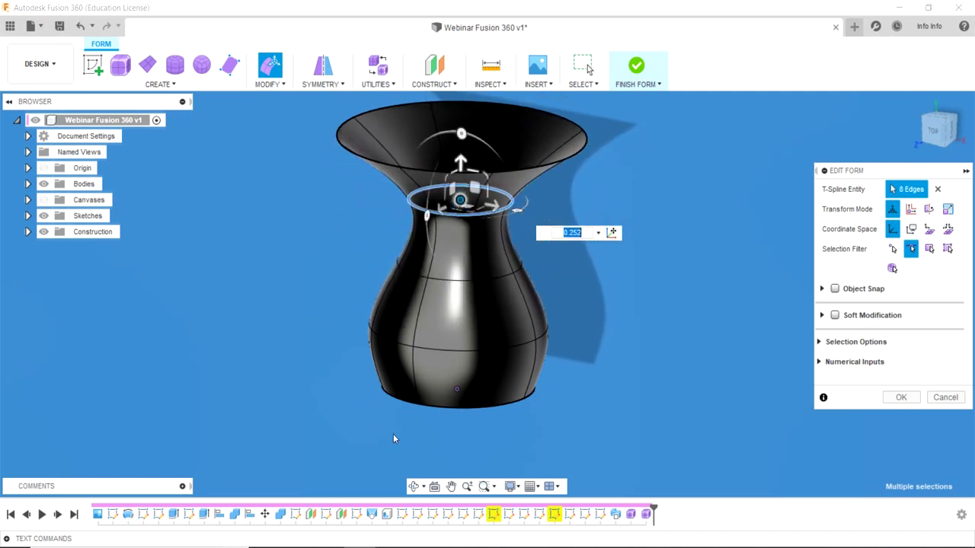
pyautogui.click(414, 485)
pyautogui.moveTo(653, 294)
pyautogui.mouseDown()
pyautogui.moveTo(650, 311)
pyautogui.moveTo(695, 297)
pyautogui.moveTo(453, 238)
pyautogui.moveTo(443, 213)
pyautogui.mouseUp()
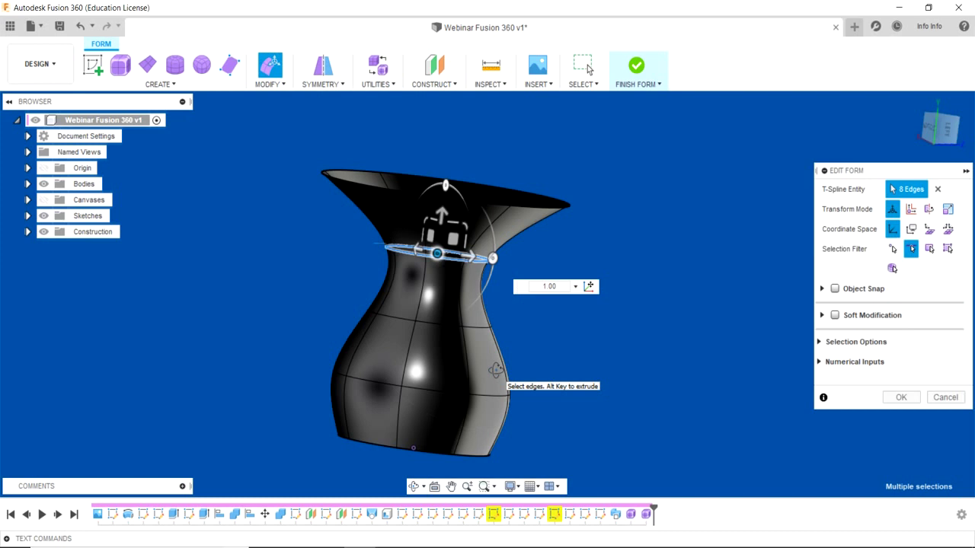
# Step: Commit the vase shape edits, inspect the vase from several angles, and open the MODIFY menu
pyautogui.click(899, 397)
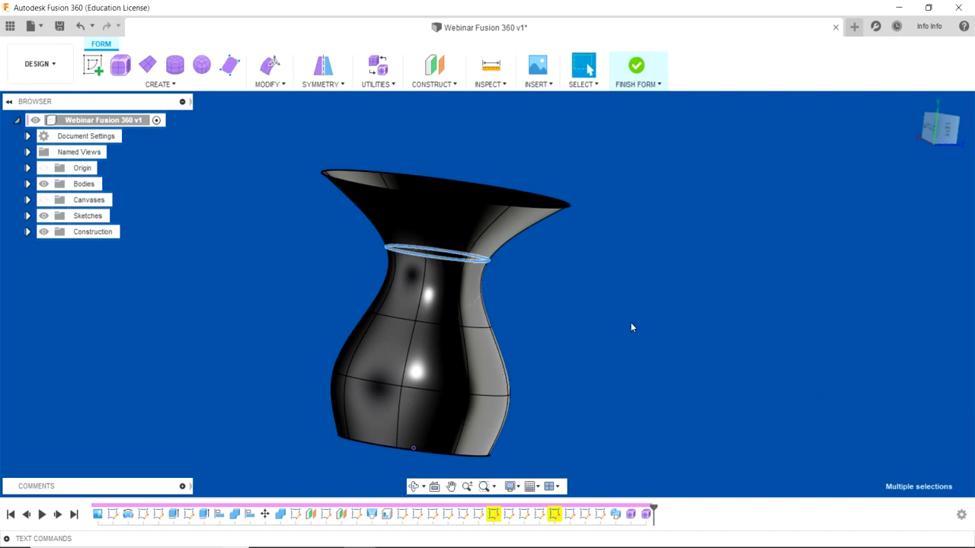
pyautogui.click(414, 485)
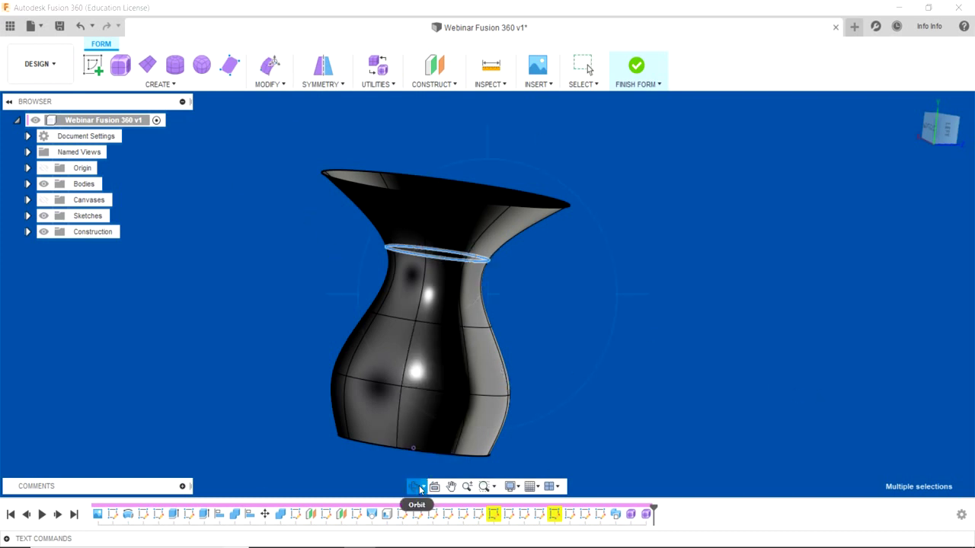
pyautogui.moveTo(487, 320)
pyautogui.mouseDown()
pyautogui.moveTo(509, 274)
pyautogui.moveTo(453, 253)
pyautogui.moveTo(543, 184)
pyautogui.mouseUp()
pyautogui.keyDown('shift'); pyautogui.moveTo(431, 274); pyautogui.dragTo(344, 232, button='middle'); pyautogui.keyUp('shift')
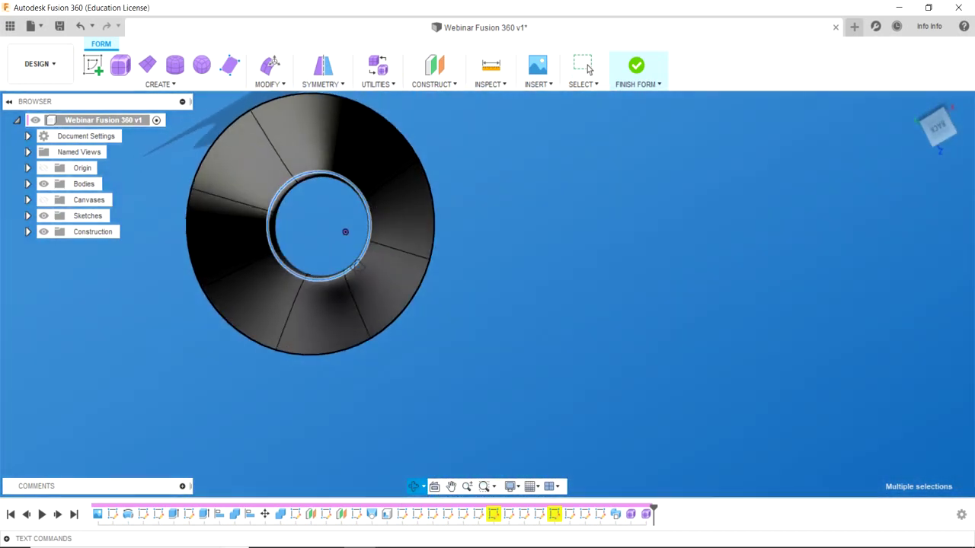
pyautogui.moveTo(356, 265)
pyautogui.keyDown('shift'); pyautogui.mouseDown(button='middle')
pyautogui.moveTo(449, 270)
pyautogui.moveTo(595, 236)
pyautogui.moveTo(590, 361)
pyautogui.mouseUp(button='middle'); pyautogui.keyUp('shift')
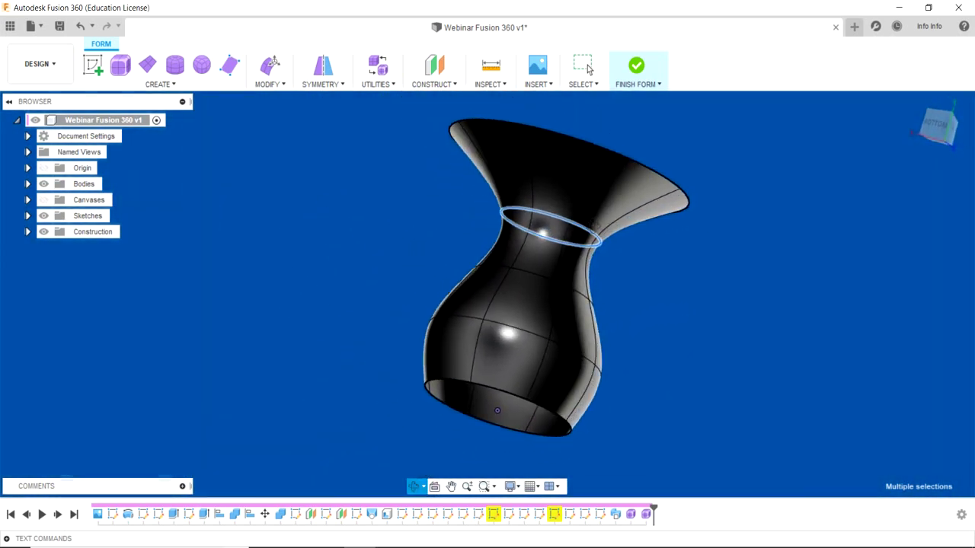
pyautogui.click(277, 85)
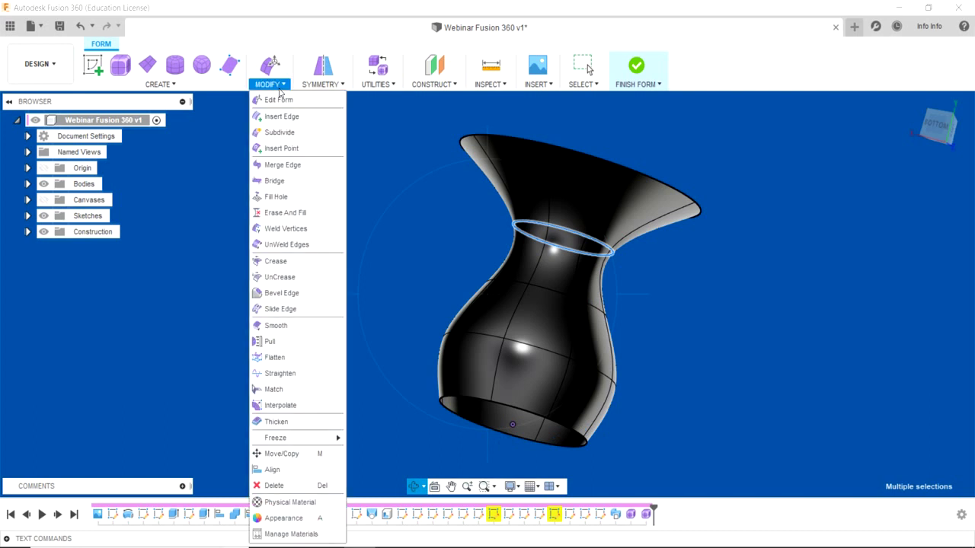
# Step: Fill the vase's bottom opening with Fill Hole, keeping Maintain Crease Edges on
pyautogui.click(261, 198)
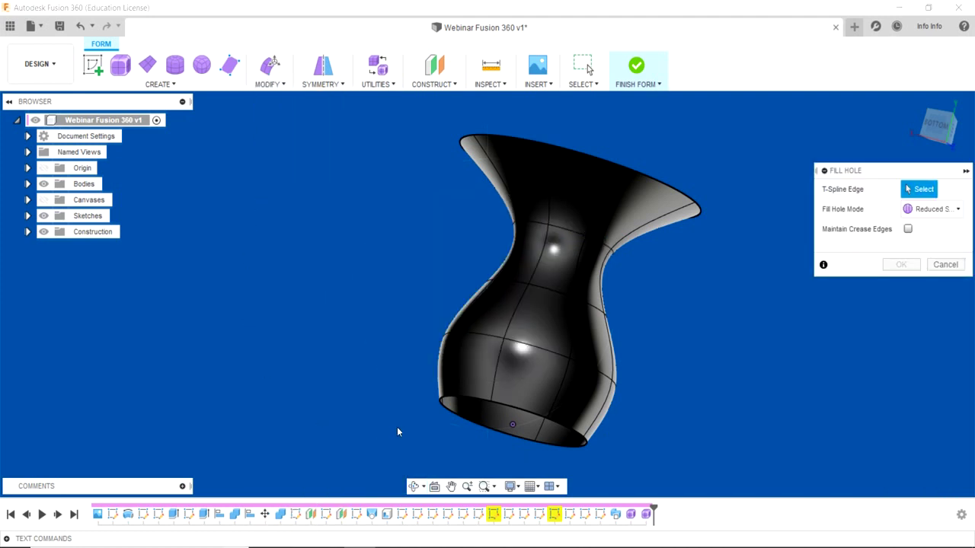
pyautogui.click(453, 417)
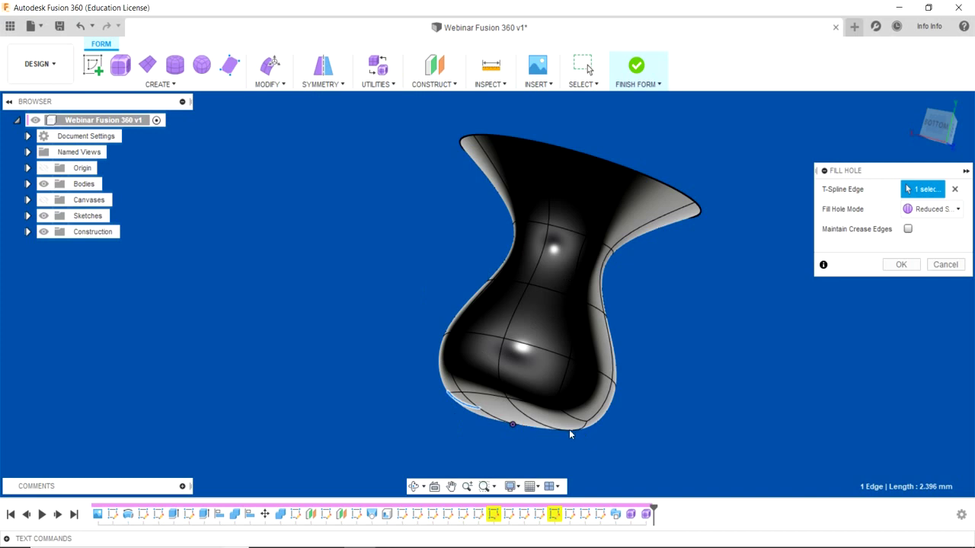
pyautogui.click(412, 486)
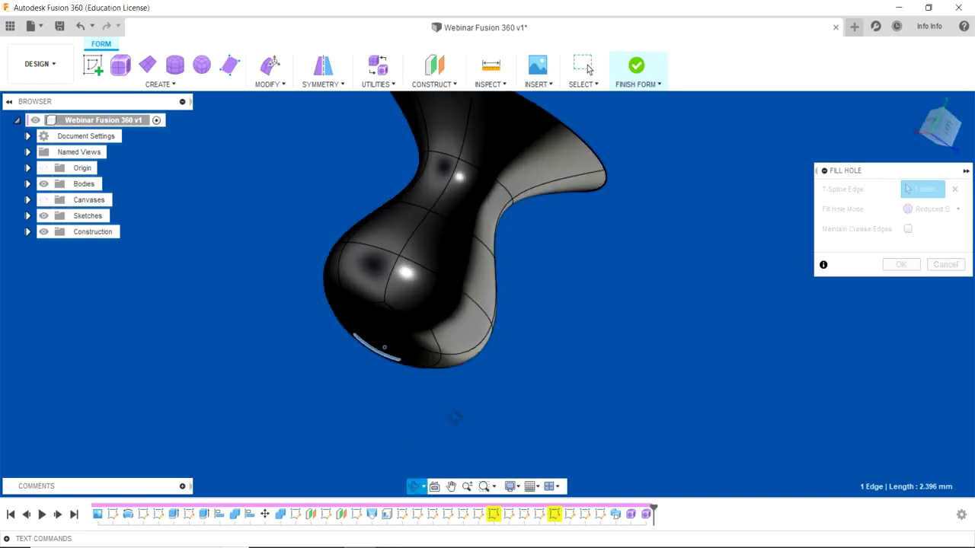
pyautogui.moveTo(454, 418)
pyautogui.mouseDown()
pyautogui.moveTo(440, 421)
pyautogui.moveTo(556, 240)
pyautogui.moveTo(342, 295)
pyautogui.mouseUp()
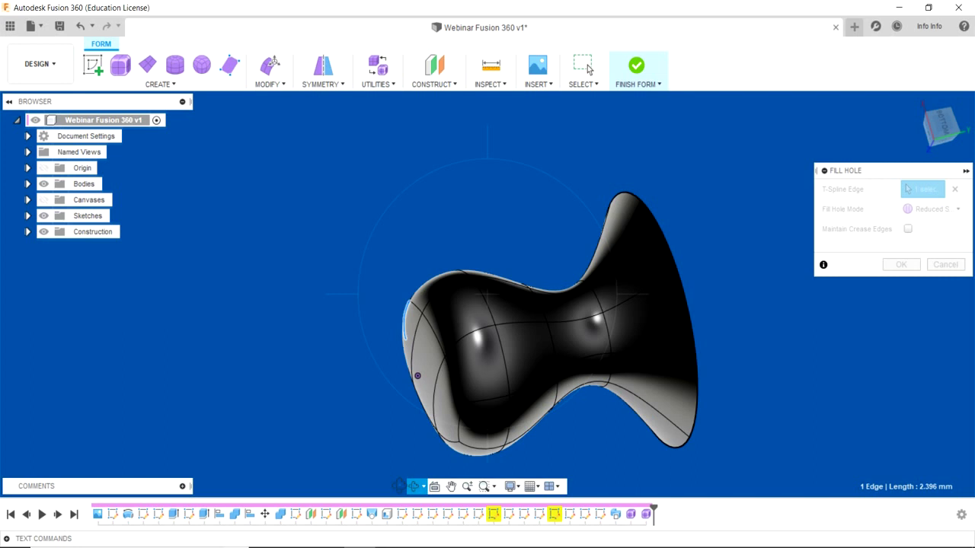
pyautogui.click(906, 189)
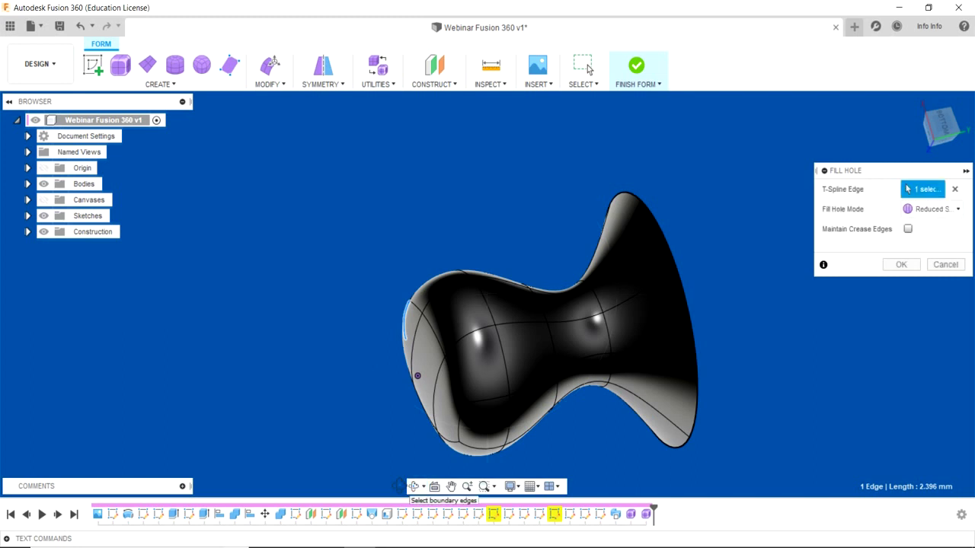
pyautogui.click(908, 229)
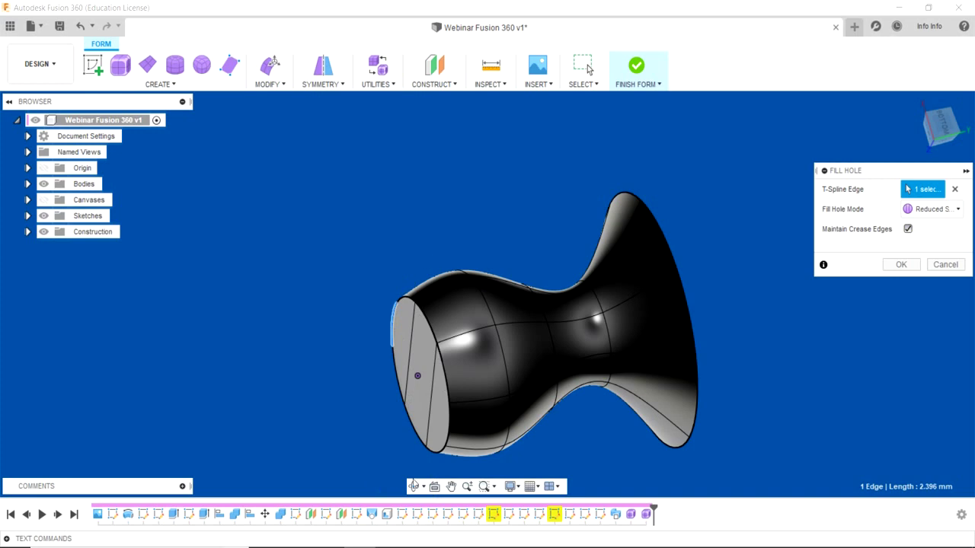
pyautogui.click(413, 485)
pyautogui.moveTo(415, 366)
pyautogui.mouseDown()
pyautogui.moveTo(378, 333)
pyautogui.moveTo(473, 327)
pyautogui.mouseUp()
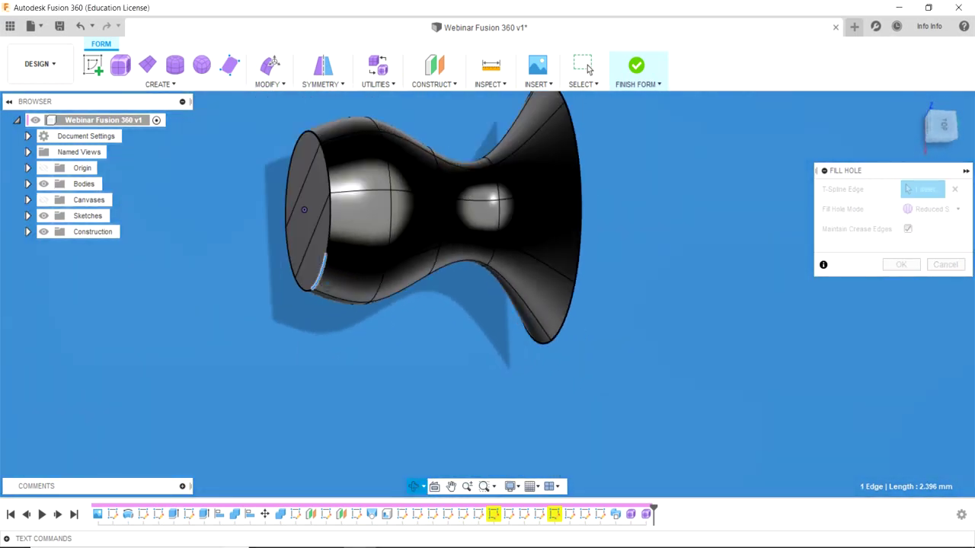
pyautogui.moveTo(304, 210); pyautogui.dragTo(466, 420)
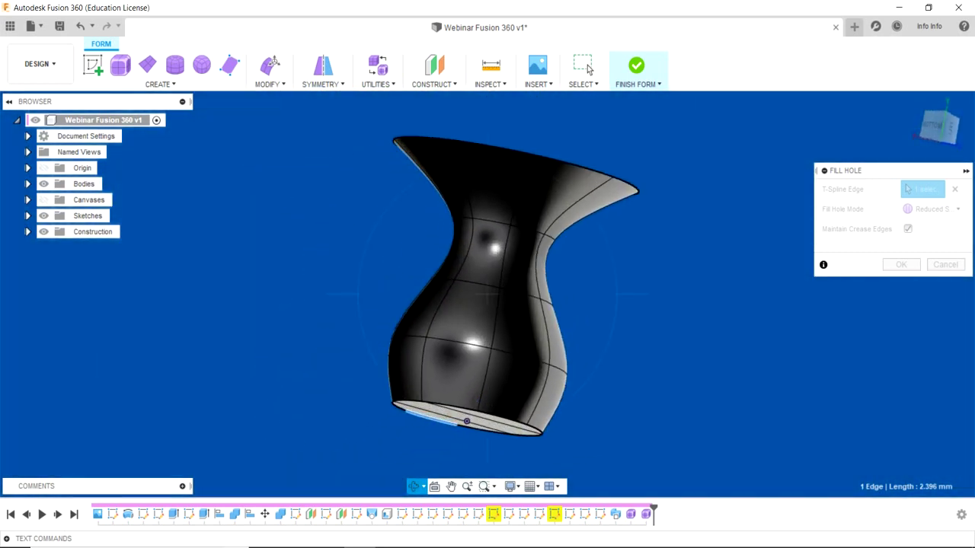
pyautogui.click(901, 265)
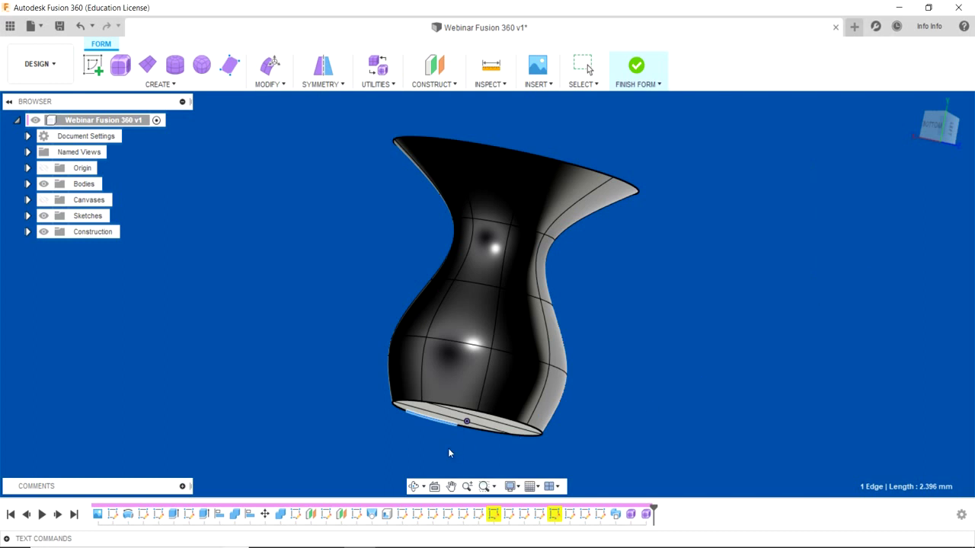
# Step: Turn the vase back to an upright front view and shift it left
pyautogui.click(414, 487)
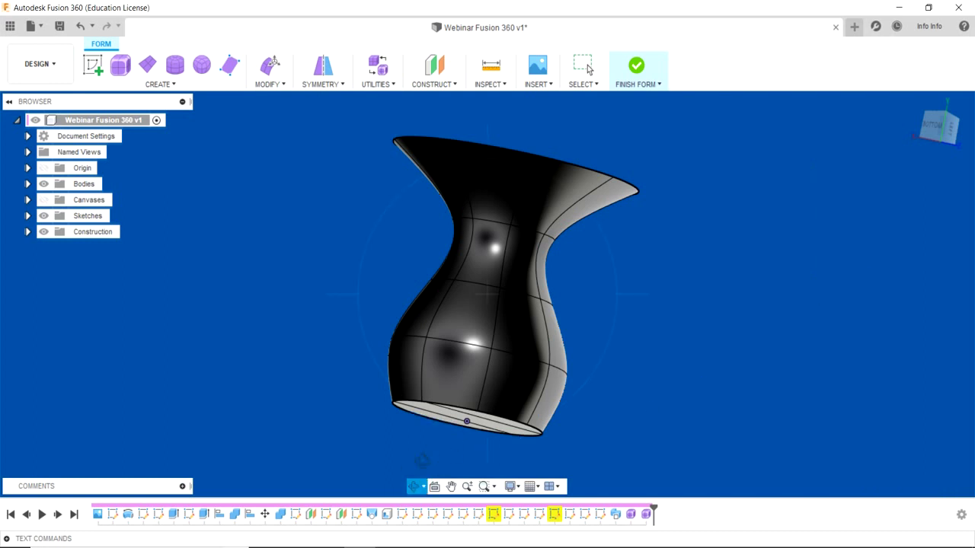
pyautogui.moveTo(421, 460)
pyautogui.mouseDown()
pyautogui.moveTo(472, 339)
pyautogui.moveTo(431, 337)
pyautogui.mouseUp()
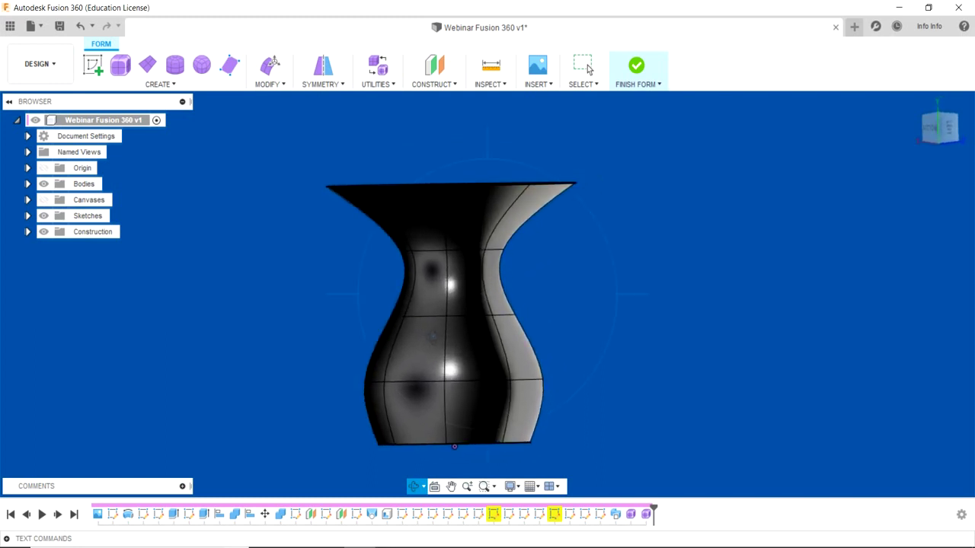
pyautogui.click(588, 68)
pyautogui.moveTo(517, 307); pyautogui.dragTo(371, 293, button='middle')
pyautogui.click(371, 293)
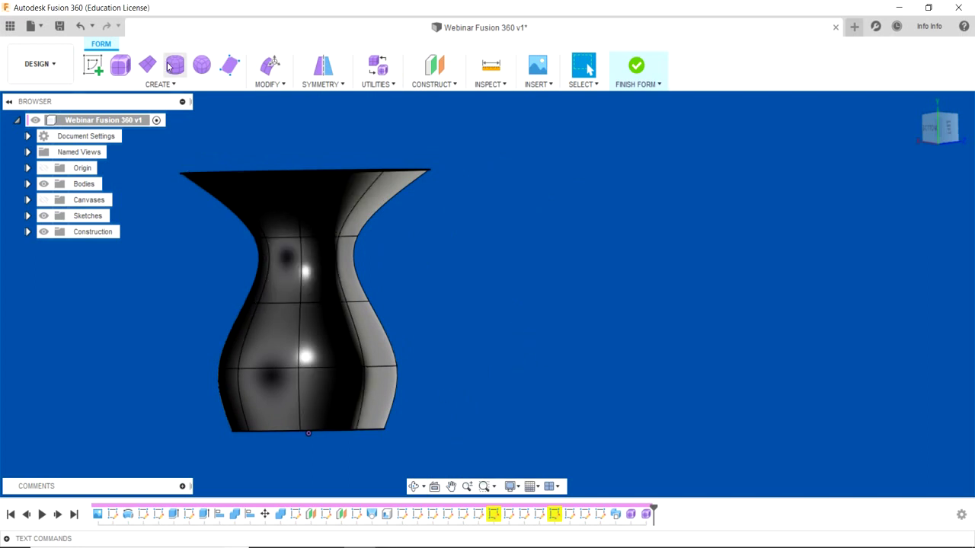
# Step: Start a T-spline cylinder while orbiting to view the vase from below and its open top
pyautogui.click(169, 67)
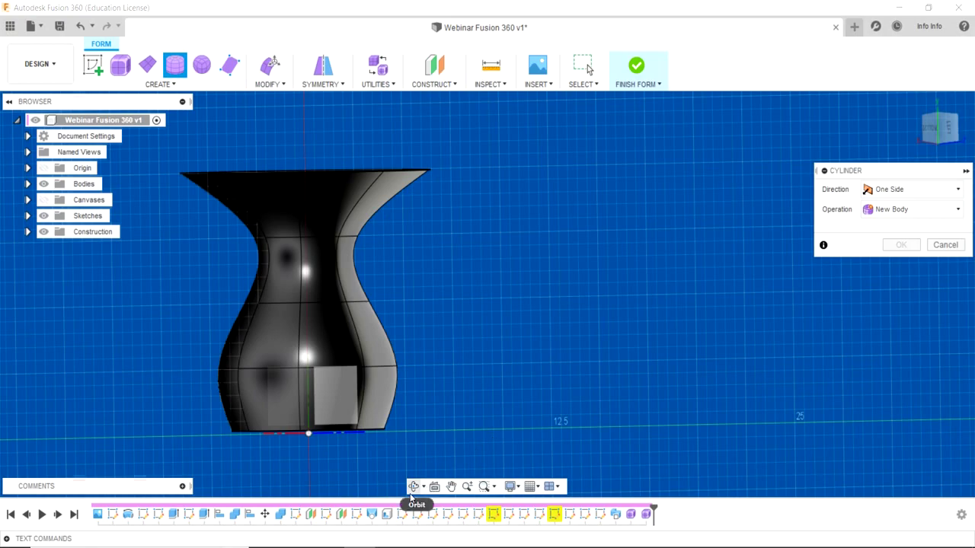
pyautogui.click(412, 487)
pyautogui.moveTo(457, 427)
pyautogui.mouseDown()
pyautogui.moveTo(635, 461)
pyautogui.moveTo(617, 457)
pyautogui.mouseUp()
pyautogui.press('Escape')
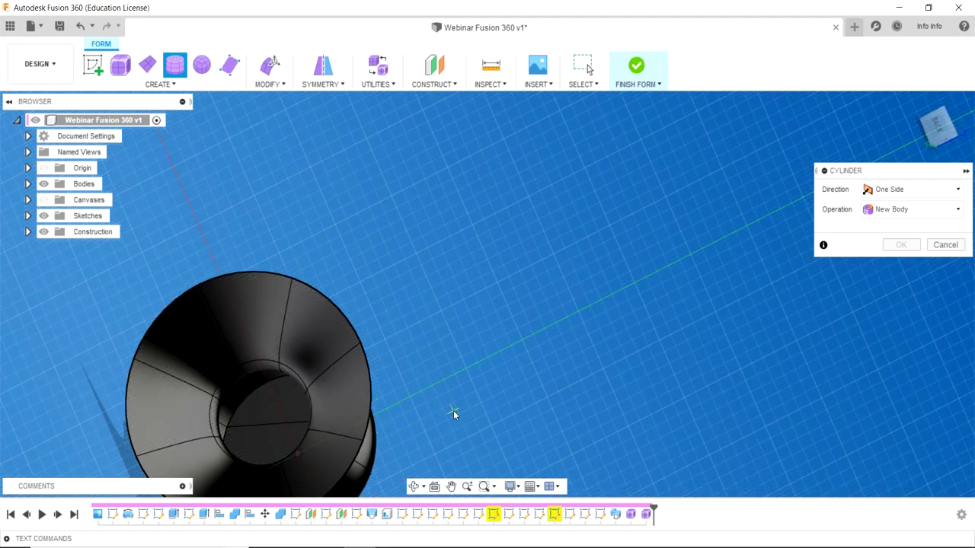
pyautogui.click(412, 487)
pyautogui.moveTo(413, 457)
pyautogui.mouseDown()
pyautogui.moveTo(416, 411)
pyautogui.moveTo(399, 375)
pyautogui.mouseUp()
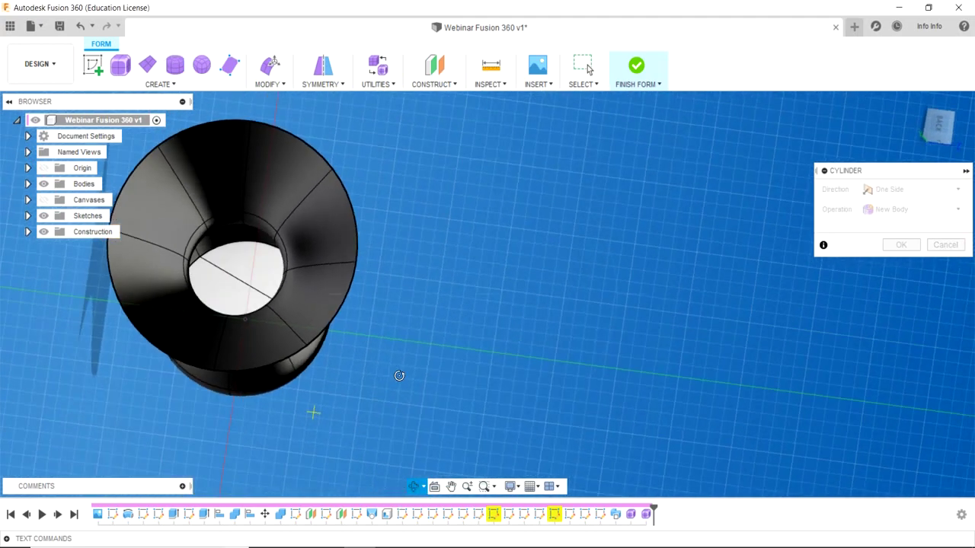
pyautogui.press('Escape')
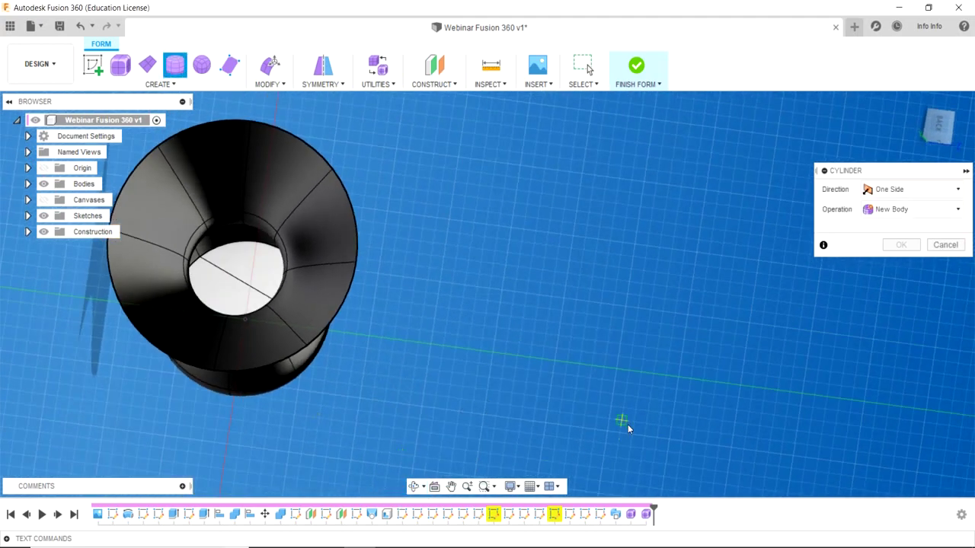
# Step: Place the new cylinder beside the vase, 7.616 mm across and 10 mm tall
pyautogui.click(678, 376)
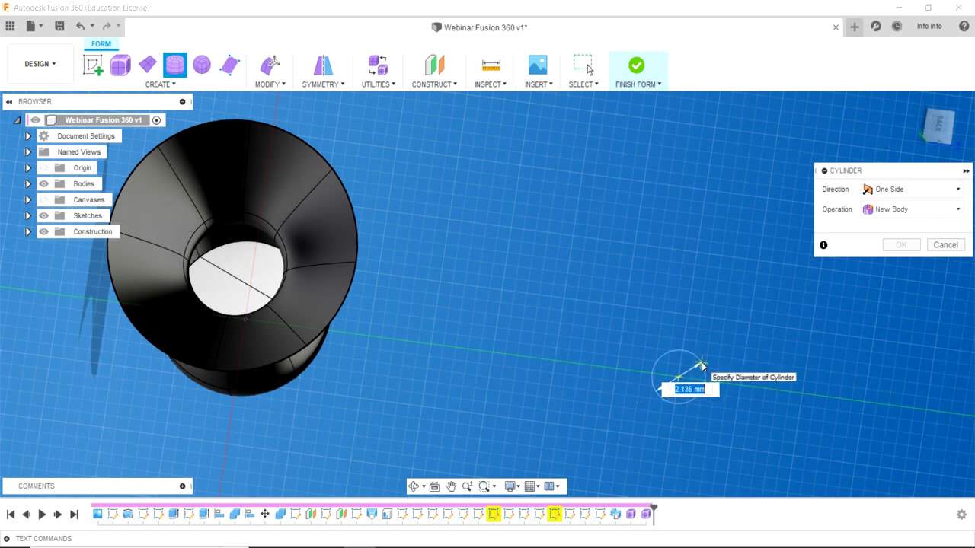
pyautogui.press('Tab')
pyautogui.press('Tab')
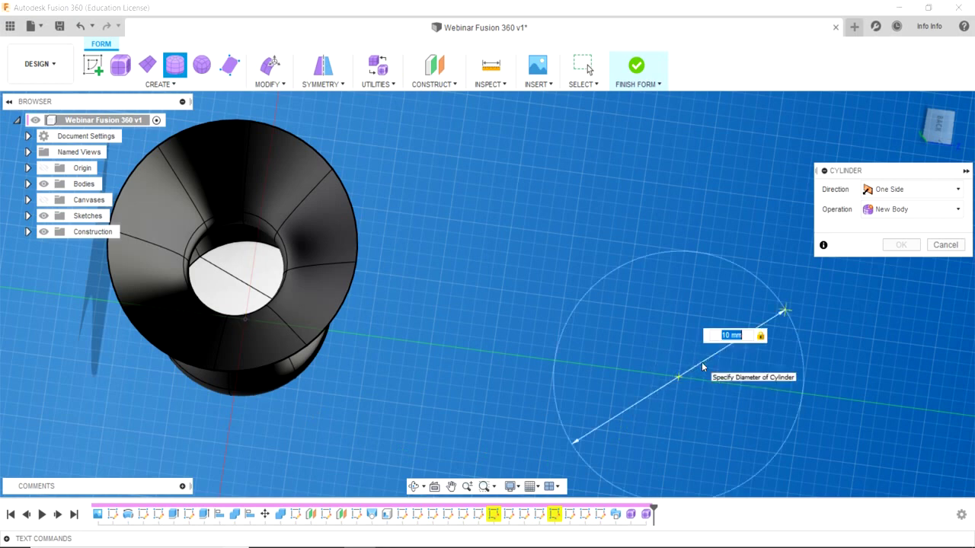
pyautogui.click(702, 366)
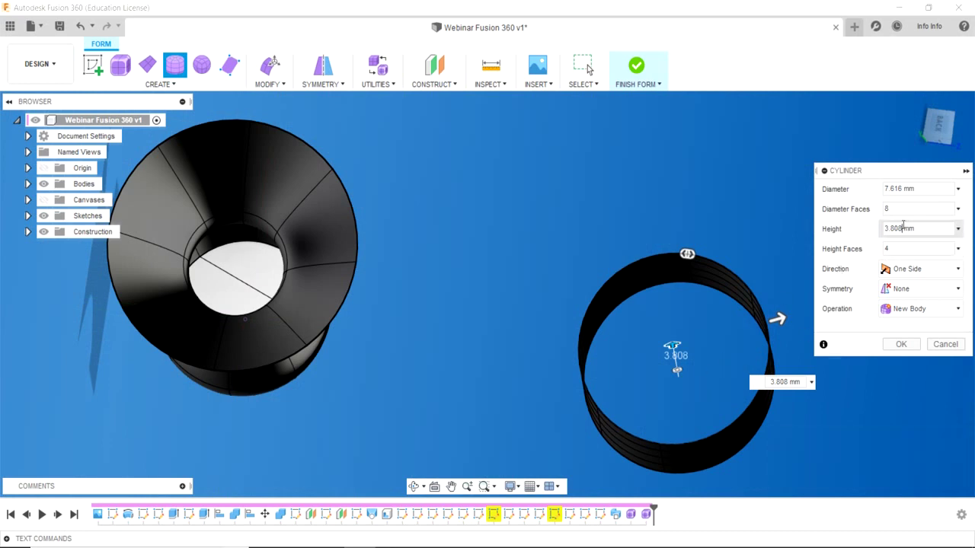
pyautogui.moveTo(903, 228); pyautogui.dragTo(870, 231)
pyautogui.write('0')
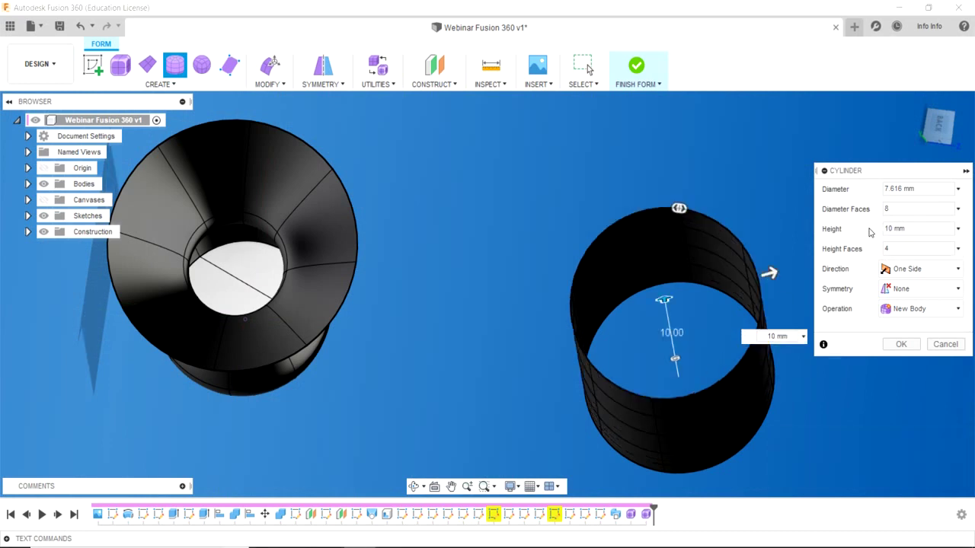
pyautogui.press('Return')
# Step: Select an edge of the new cylinder and view both bodies from the side
pyautogui.click(730, 413)
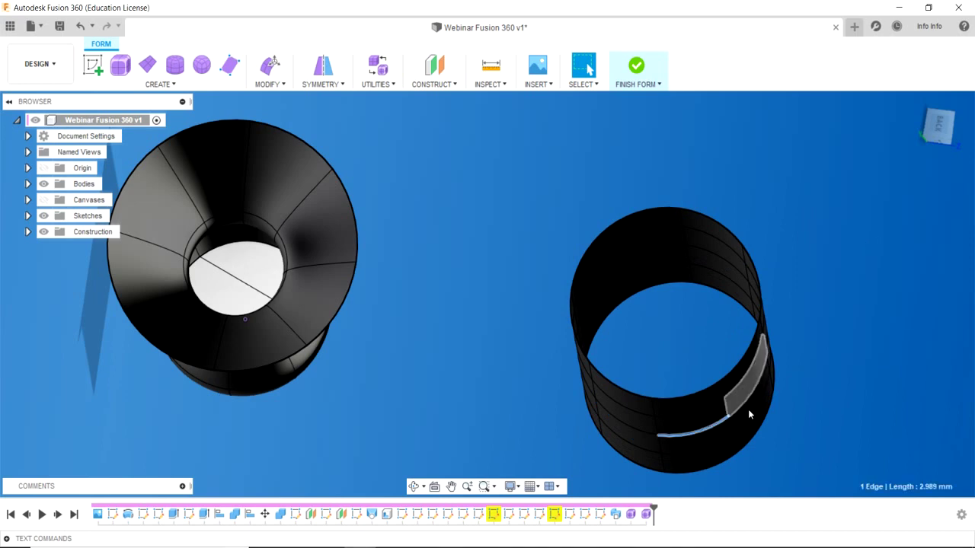
pyautogui.click(412, 485)
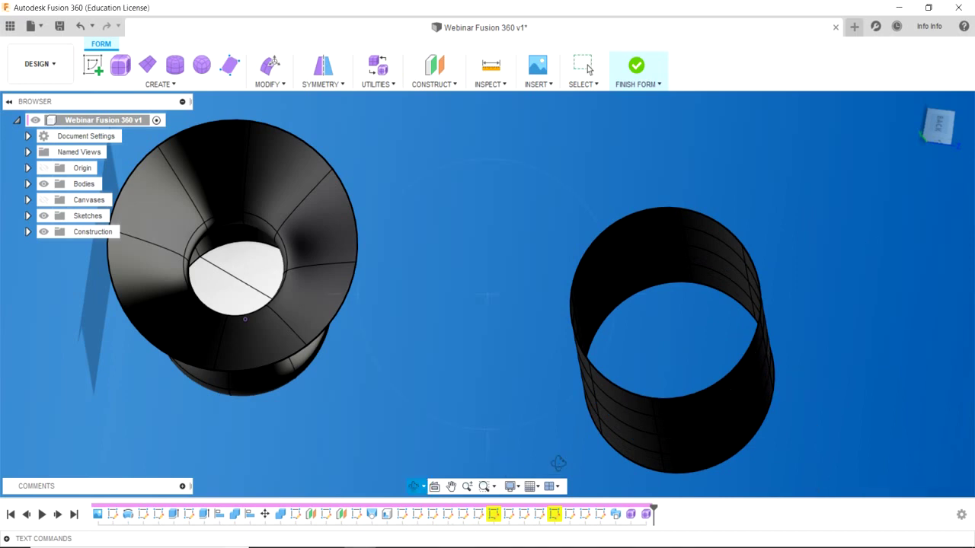
pyautogui.moveTo(472, 442); pyautogui.dragTo(539, 408)
pyautogui.click(583, 67)
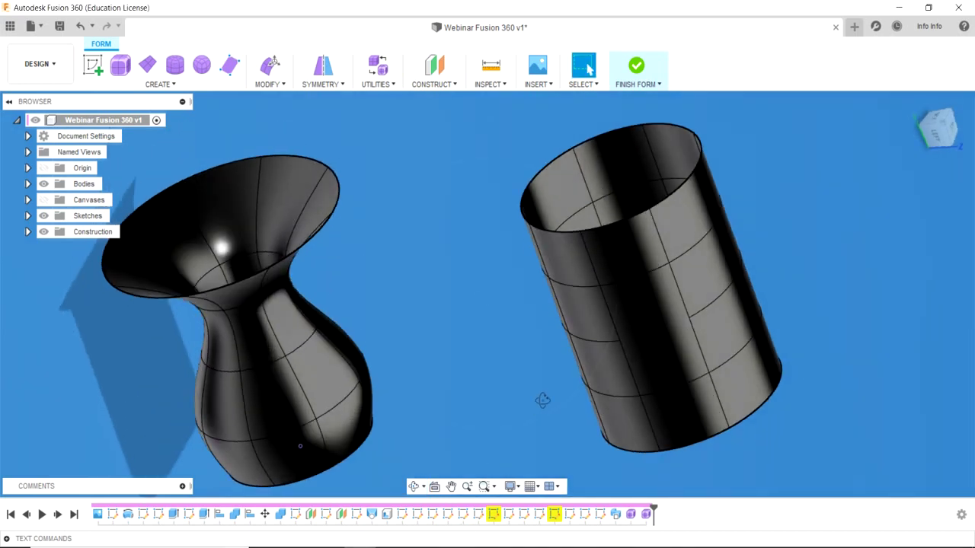
# Step: Undo the cylinder and recreate it at 10 mm diameter, 10 mm height, with 8 height faces
pyautogui.hotkey('ctrl', 'z')
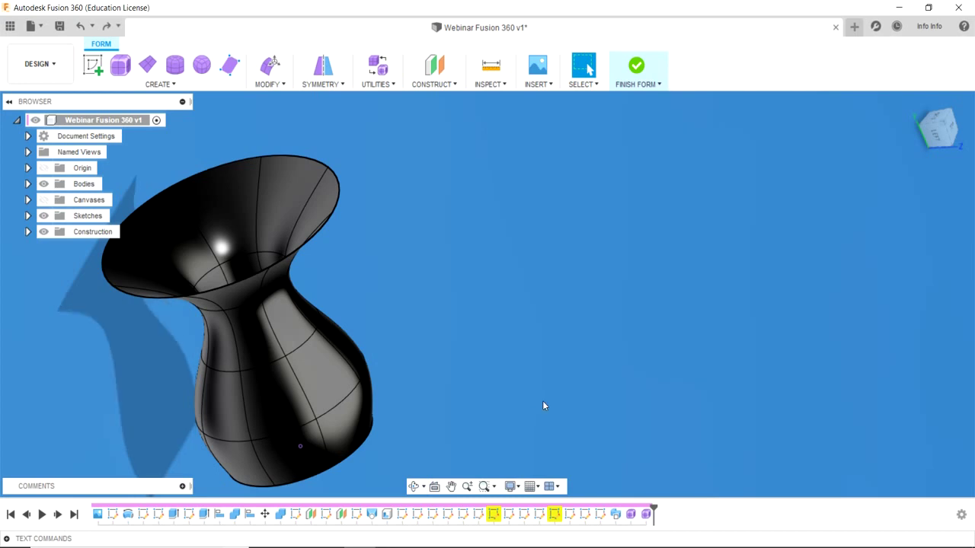
pyautogui.click(174, 65)
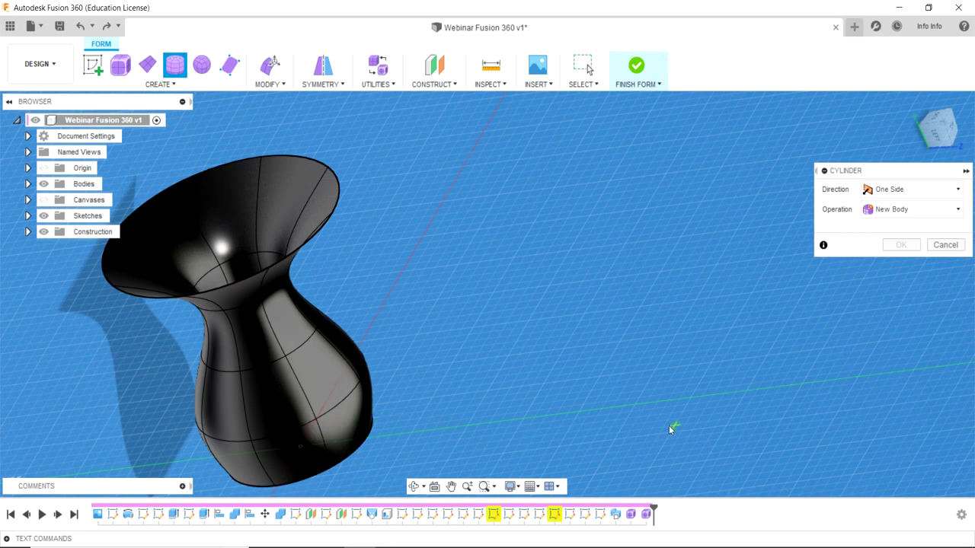
pyautogui.click(669, 397)
pyautogui.write('10')
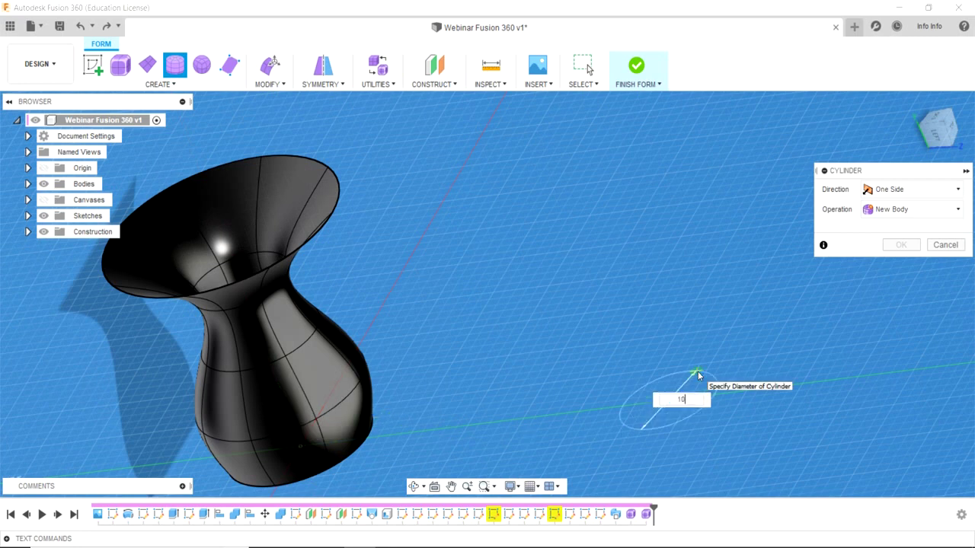
pyautogui.press('Return')
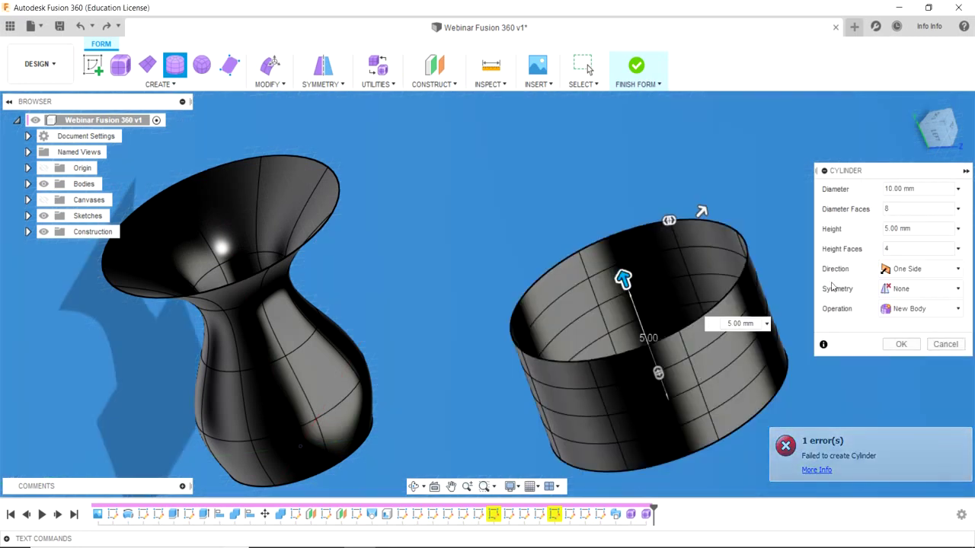
pyautogui.click(883, 230)
pyautogui.write('1')
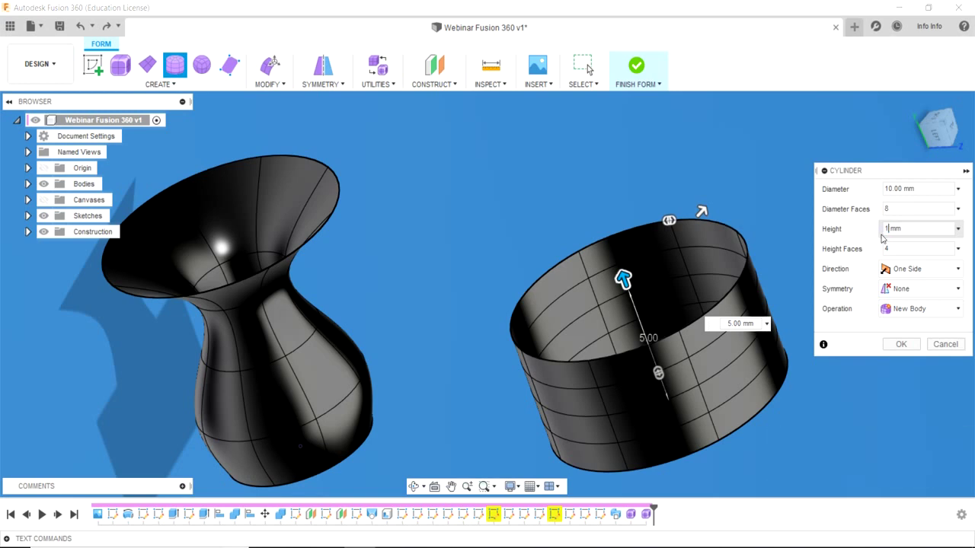
pyautogui.write('0')
pyautogui.press('Tab')
pyautogui.write('8')
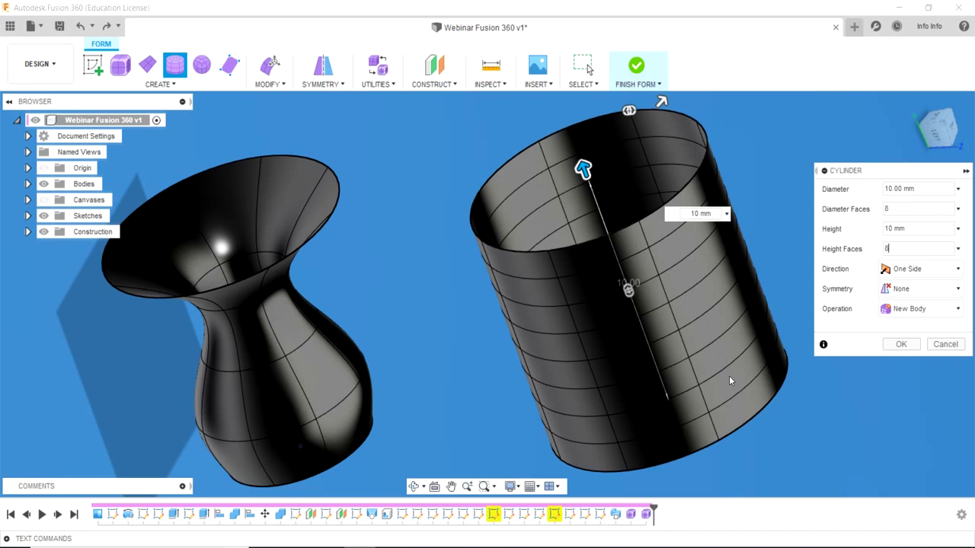
pyautogui.click(895, 343)
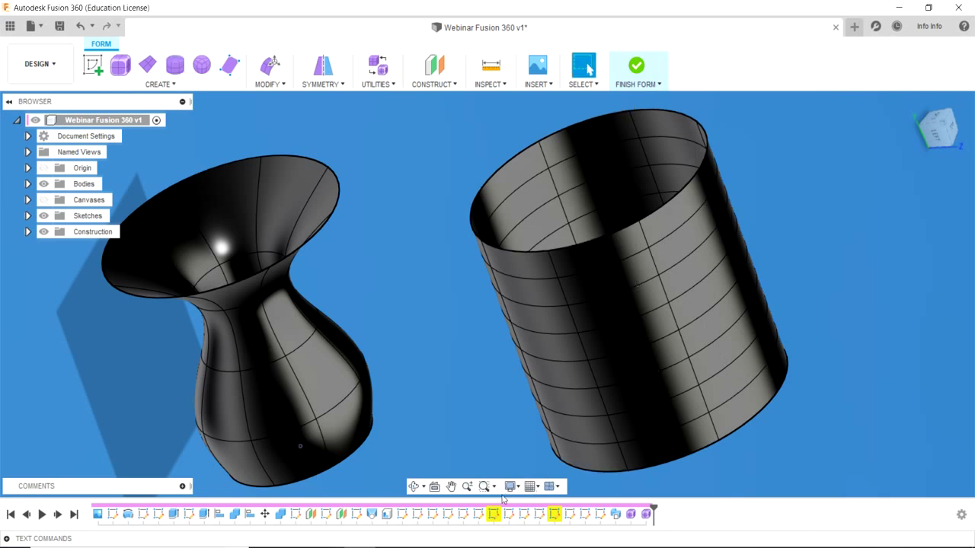
# Step: Select the second cylinder's bottom edge loop in Edit Form and shrink it to taper the base
pyautogui.click(413, 485)
pyautogui.moveTo(427, 441); pyautogui.dragTo(479, 403)
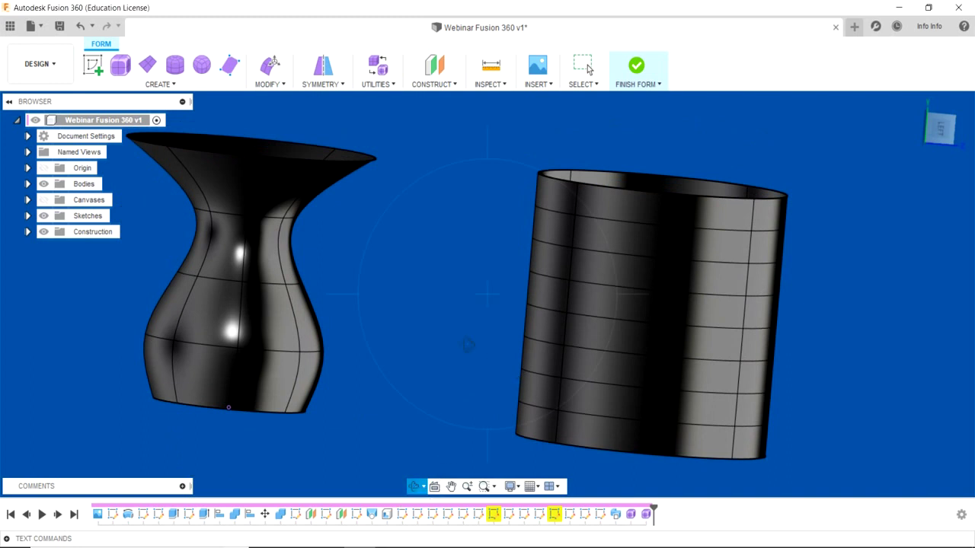
pyautogui.click(588, 69)
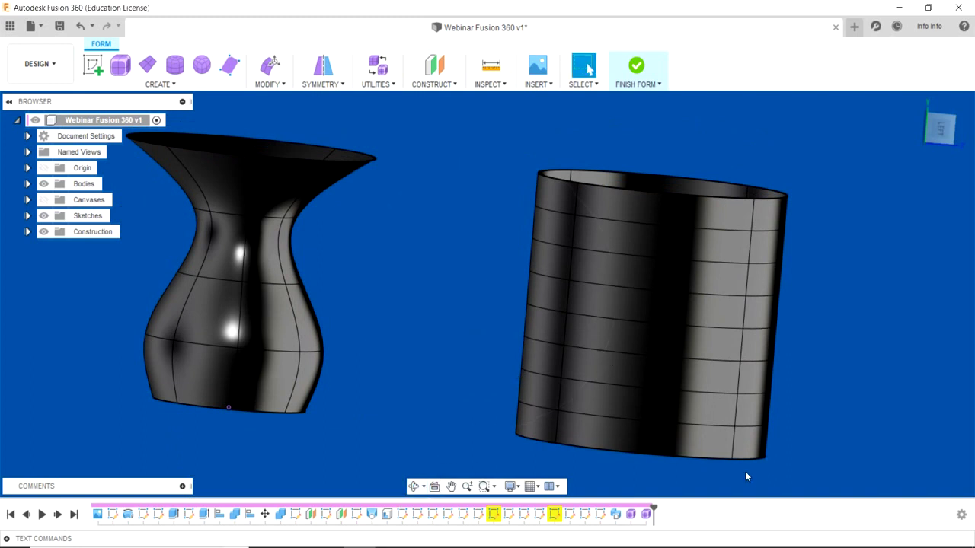
pyautogui.doubleClick(720, 460)
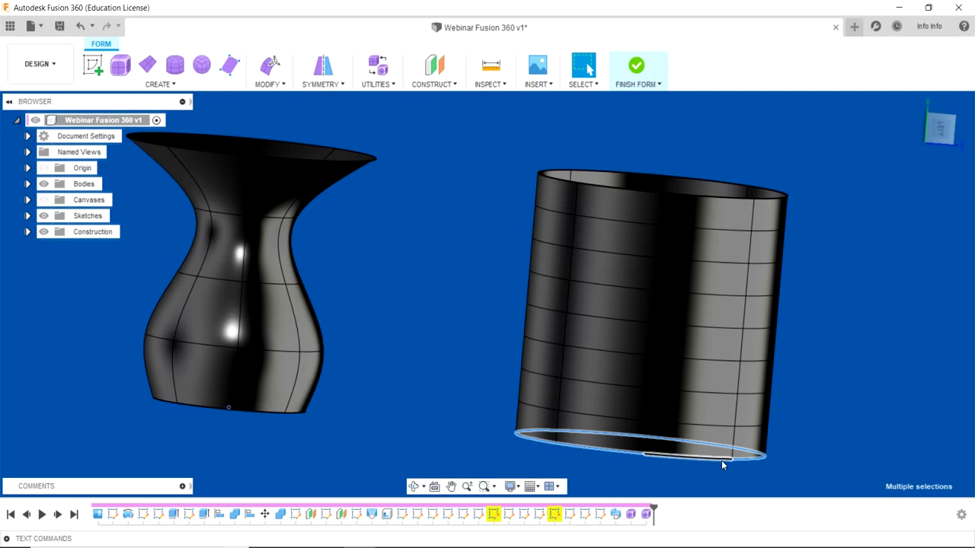
pyautogui.click(270, 66)
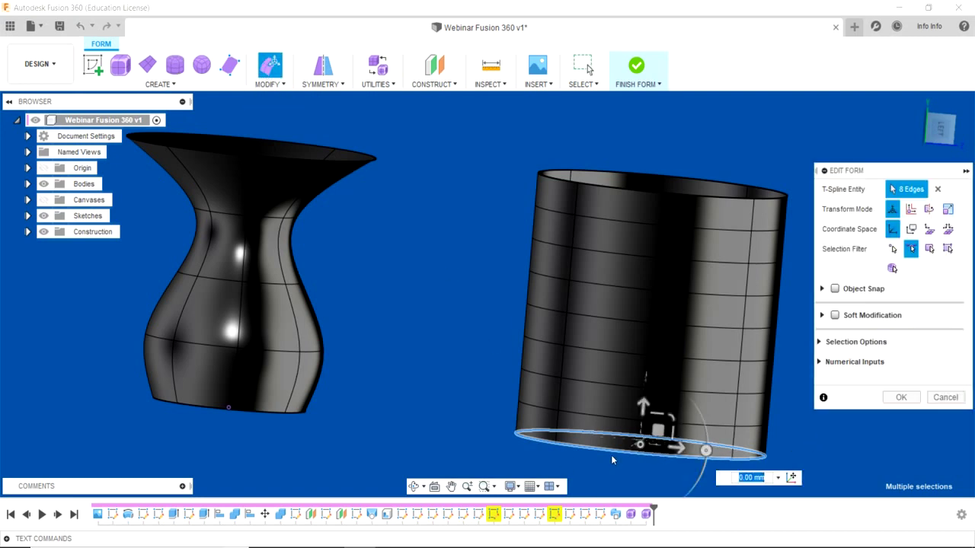
pyautogui.moveTo(638, 446); pyautogui.dragTo(591, 425)
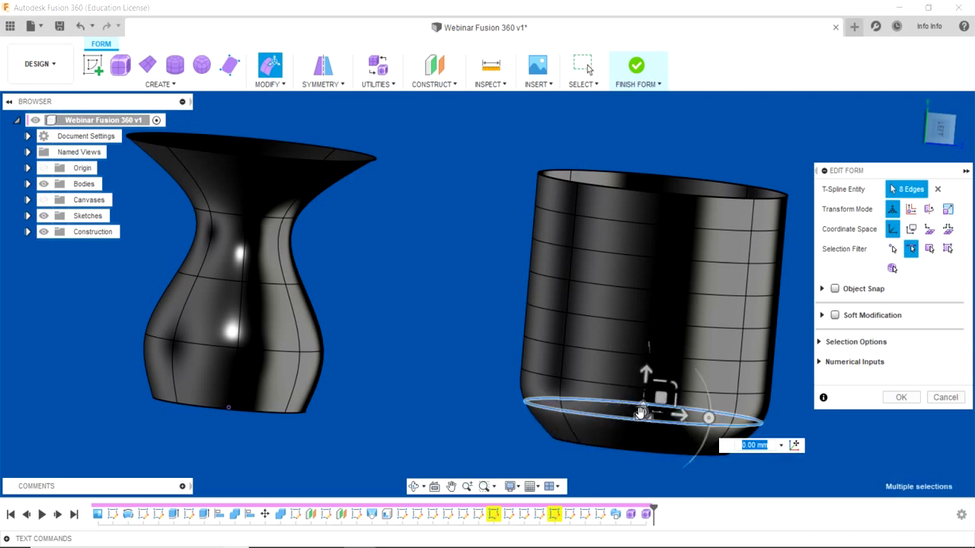
# Step: Raise and widen the edge loops into a squat bulge with a narrow neck, then commit
pyautogui.moveTo(613, 445)
pyautogui.mouseDown()
pyautogui.moveTo(610, 389)
pyautogui.moveTo(710, 385)
pyautogui.mouseUp()
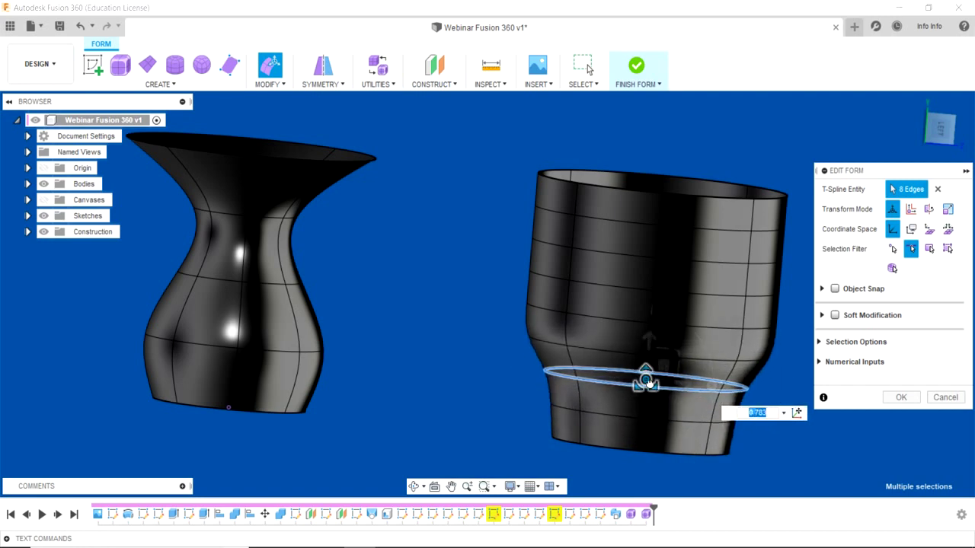
pyautogui.moveTo(645, 379)
pyautogui.mouseDown()
pyautogui.moveTo(648, 349)
pyautogui.moveTo(623, 315)
pyautogui.moveTo(654, 284)
pyautogui.moveTo(605, 264)
pyautogui.moveTo(647, 251)
pyautogui.moveTo(642, 226)
pyautogui.moveTo(602, 220)
pyautogui.moveTo(613, 197)
pyautogui.mouseUp()
pyautogui.press('Escape')
pyautogui.doubleClick(615, 321)
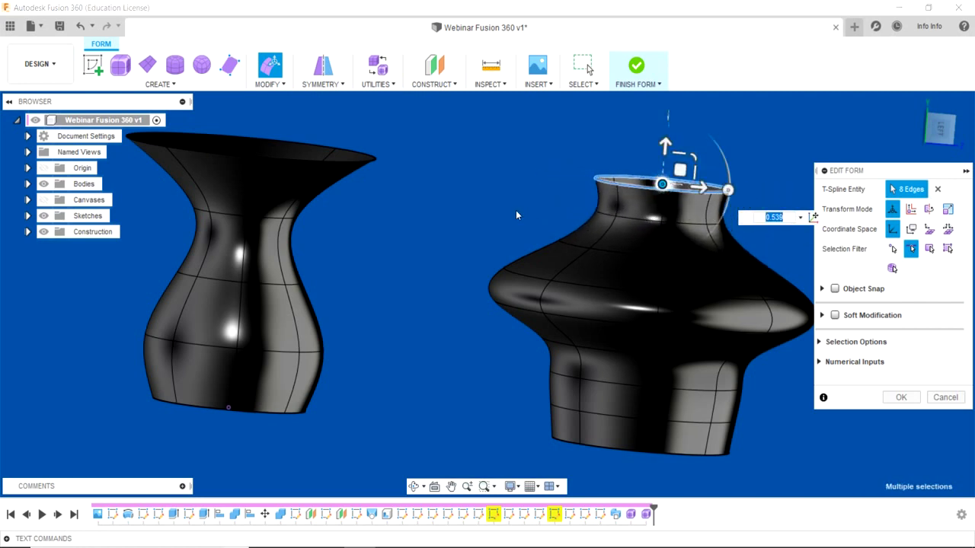
pyautogui.click(901, 397)
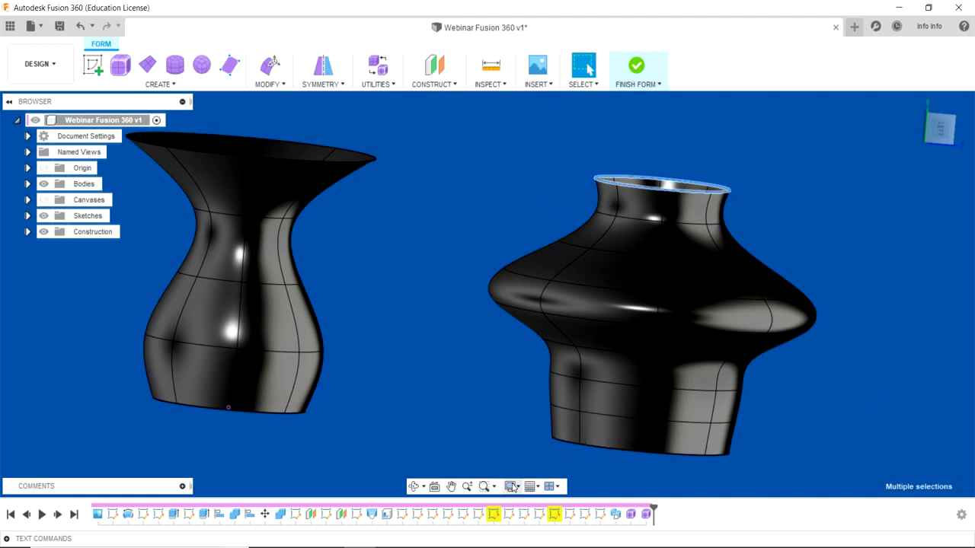
# Step: Orbit to a lower, straight-on view of both vases side by side, then show the CREATE menu
pyautogui.click(417, 488)
pyautogui.moveTo(457, 365)
pyautogui.mouseDown()
pyautogui.moveTo(531, 396)
pyautogui.moveTo(435, 363)
pyautogui.moveTo(446, 410)
pyautogui.moveTo(429, 337)
pyautogui.moveTo(449, 333)
pyautogui.moveTo(453, 371)
pyautogui.mouseUp()
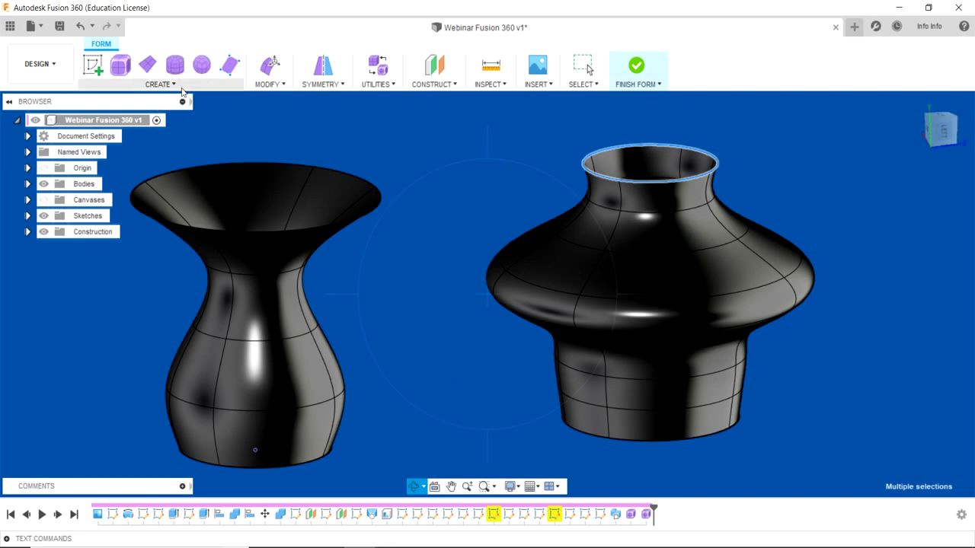
pyautogui.click(169, 84)
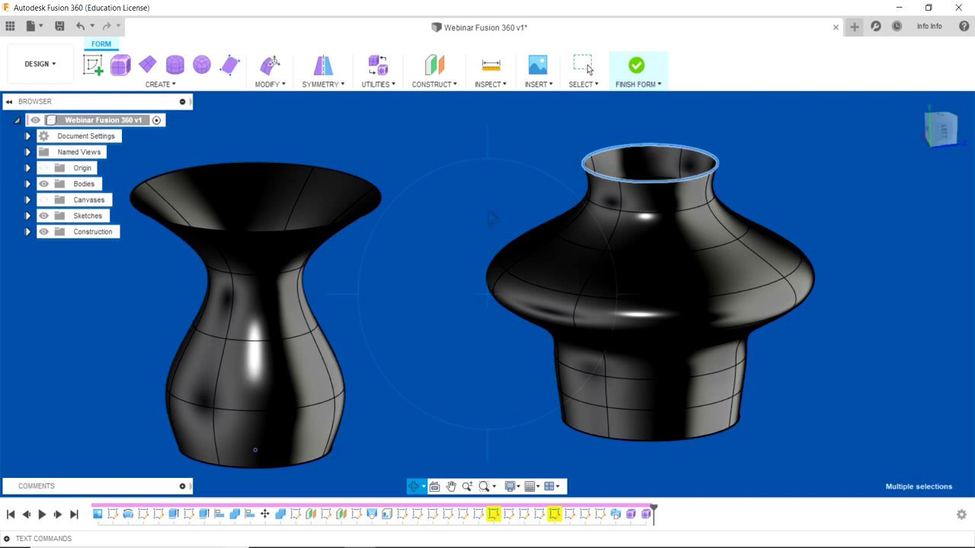
# Step: Expand the Bodies folder to list Body1 and Body2, zooming and tilting the view slightly
pyautogui.click(28, 184)
pyautogui.scroll(2, 395, 271)
pyautogui.scroll(-5, 395, 272)
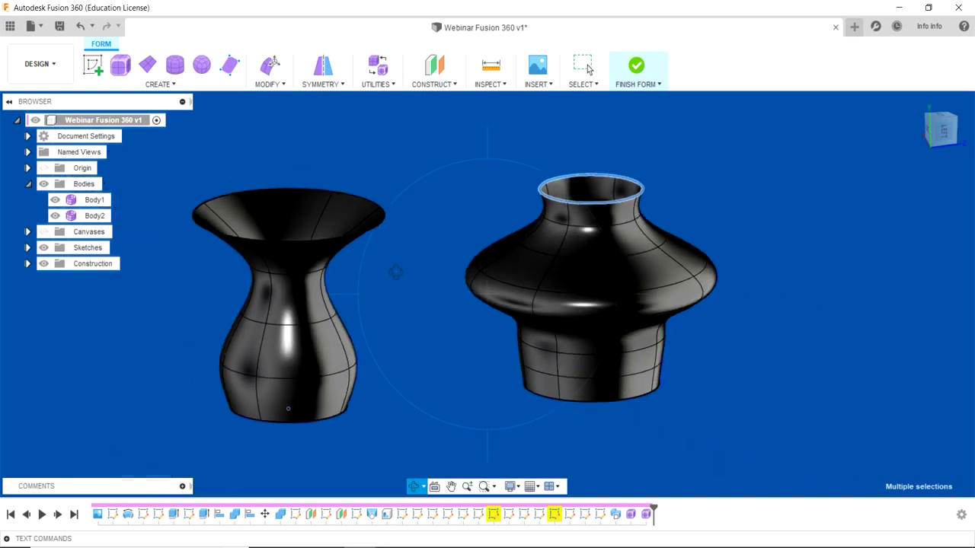
pyautogui.scroll(1, 396, 272)
pyautogui.scroll(1, 396, 272)
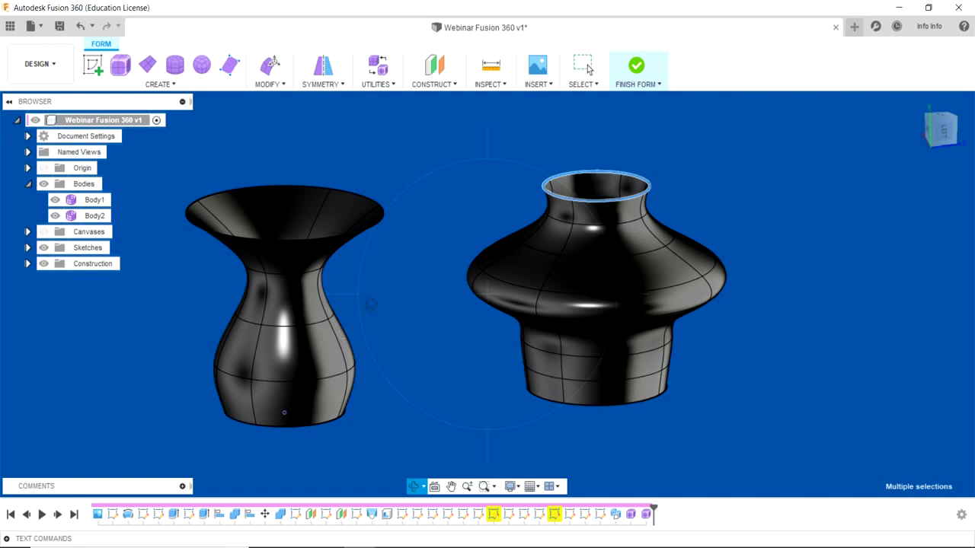
pyautogui.moveTo(366, 302)
pyautogui.mouseDown()
pyautogui.moveTo(386, 312)
pyautogui.moveTo(364, 311)
pyautogui.mouseUp()
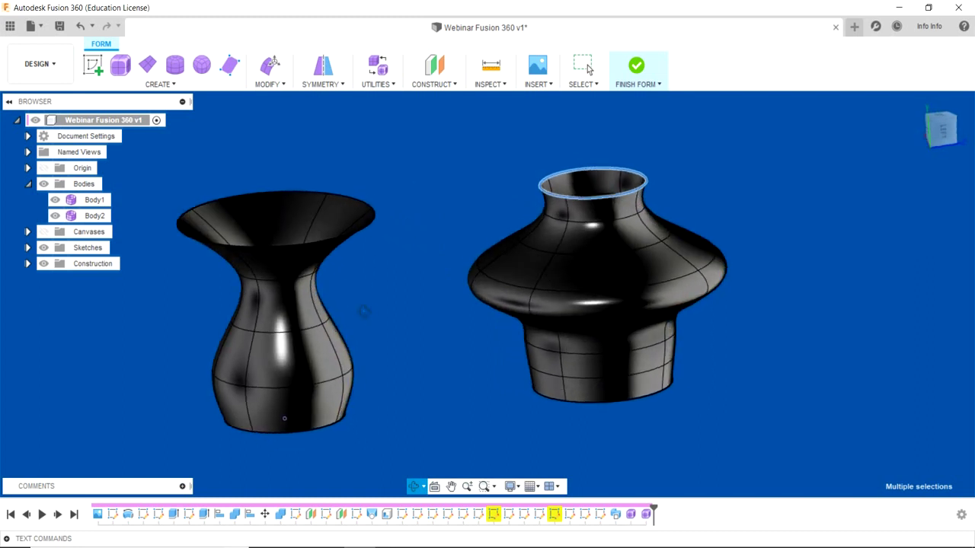